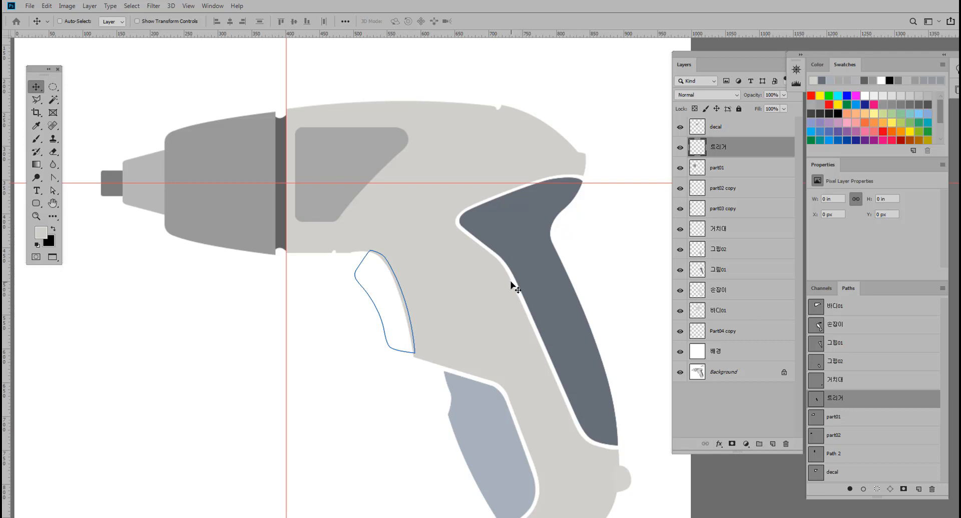
Fill the trigger path on the 트리거 layer with the lower grip's blue-grey, deselect, and move that layer directly above 바디01.
click(679, 149)
click(679, 149)
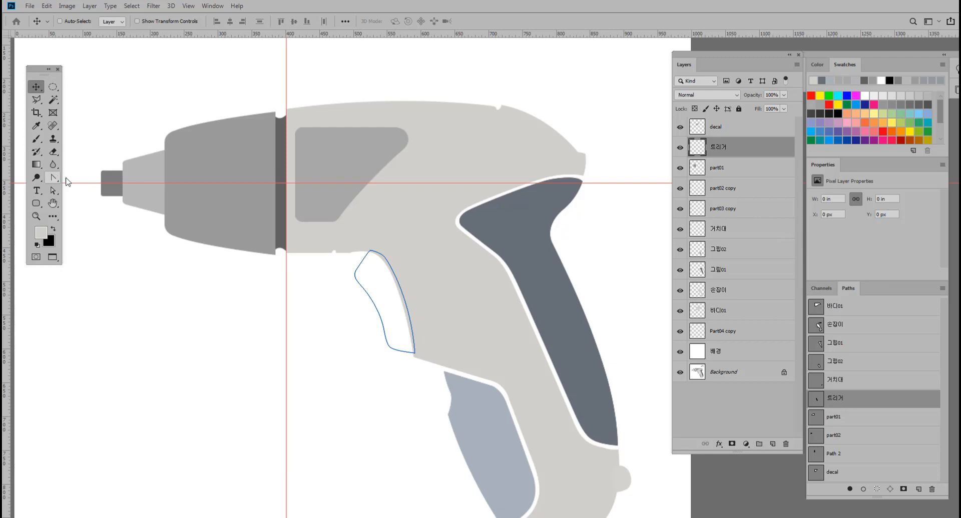
click(36, 125)
click(480, 420)
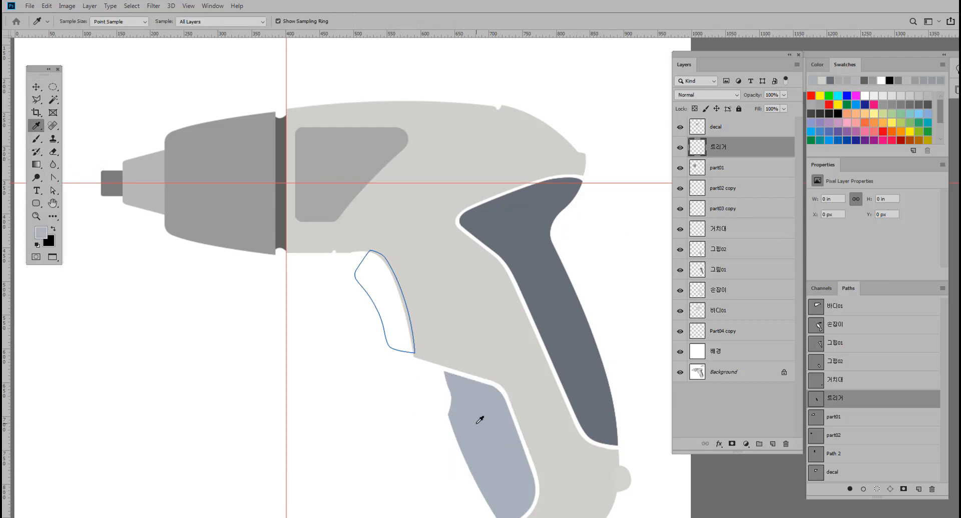
key(ctrl+Return)
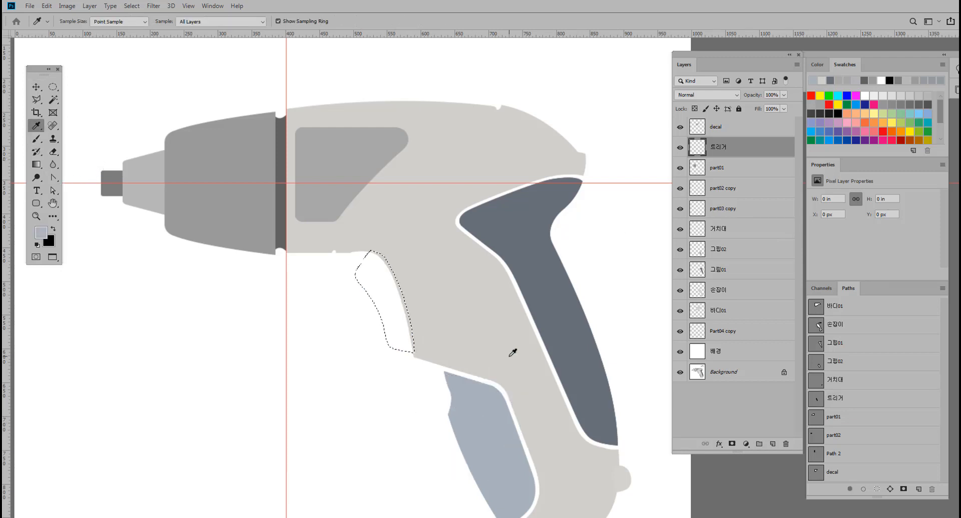
key(alt+BackSpace)
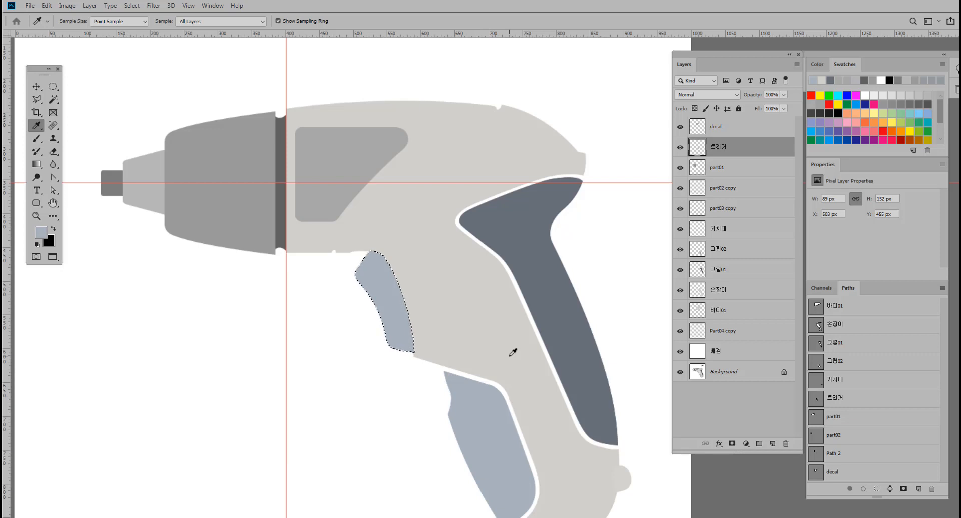
key(ctrl+d)
drag(741, 153, 738, 298)
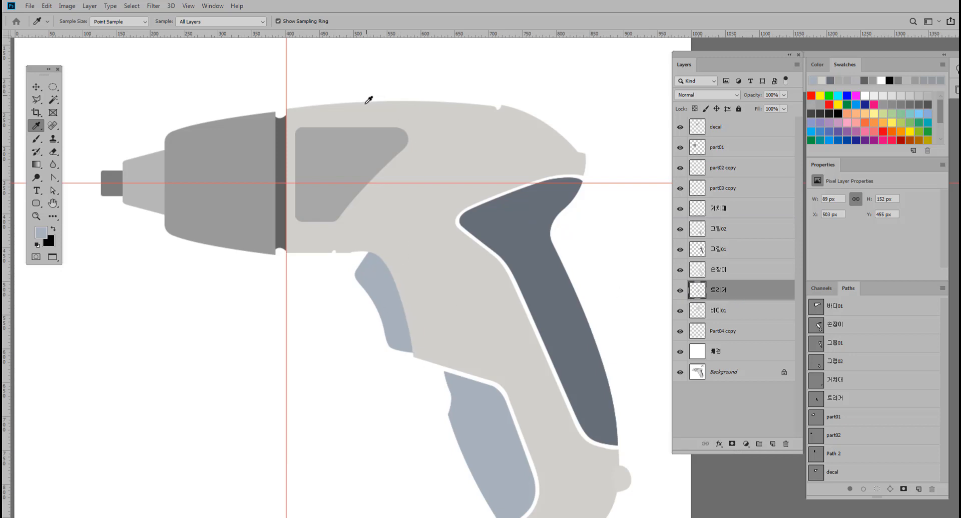
Hide the white 배경 layer to expose the reference image and create a new empty path below decal in the path list.
click(680, 352)
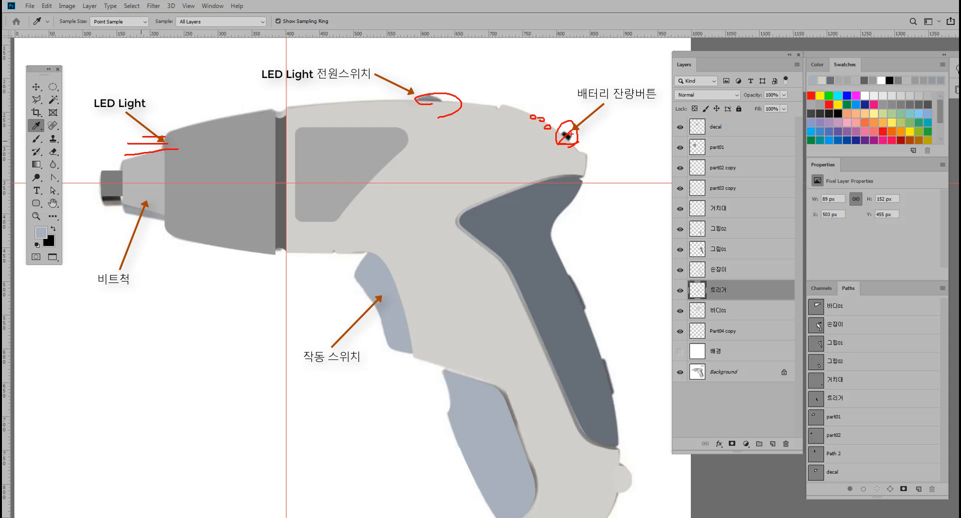
key(Escape)
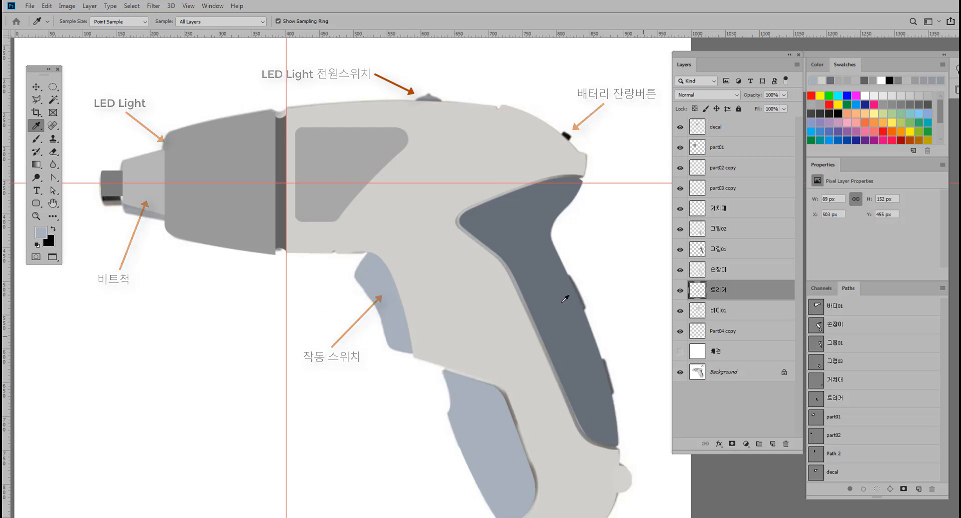
scroll(412, 155, up, 5)
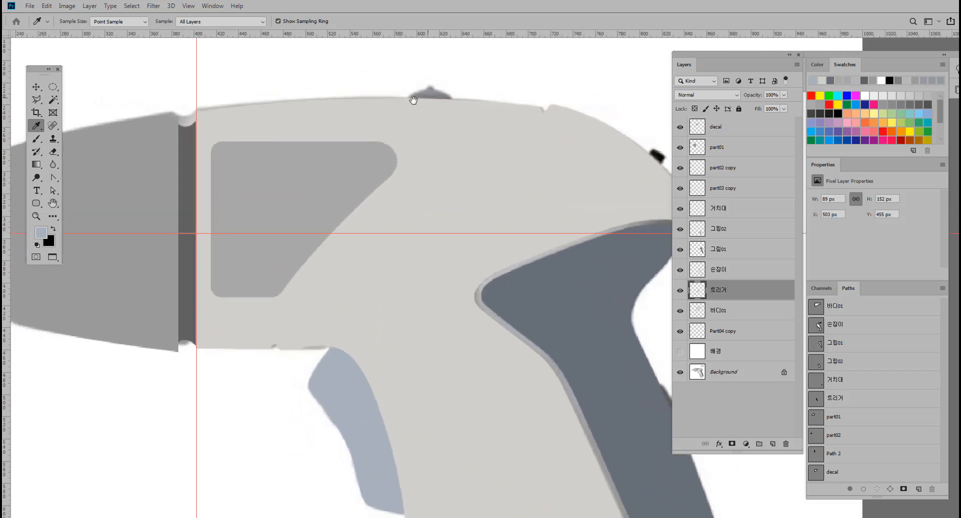
scroll(420, 150, up, 3)
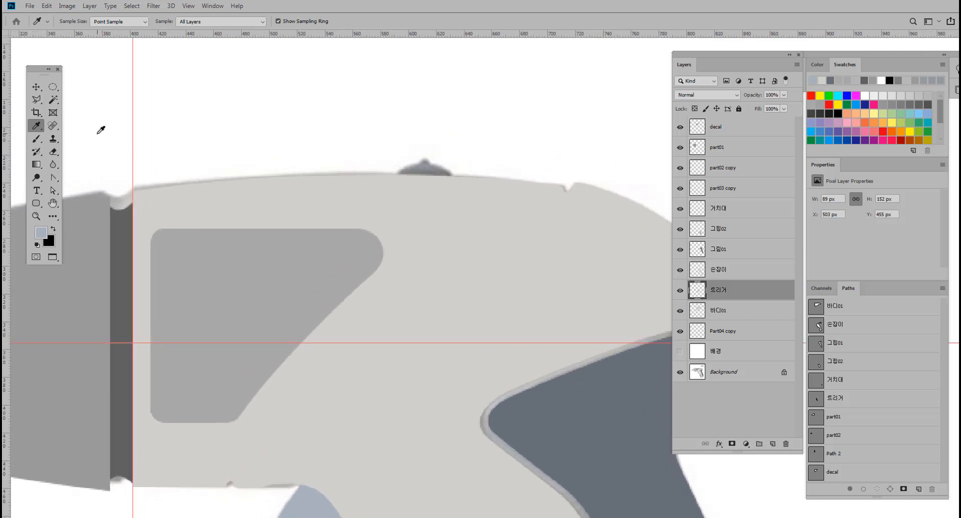
drag(53, 177, 75, 178)
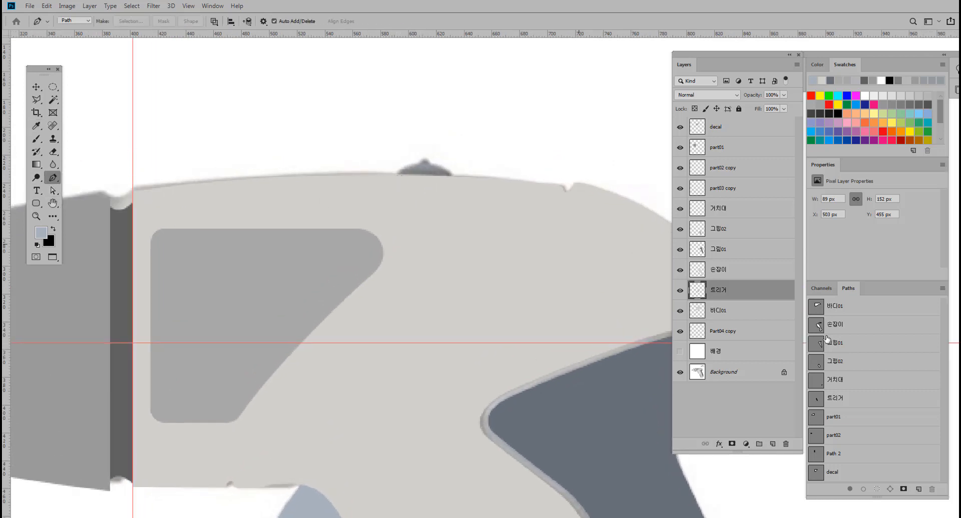
scroll(882, 451, down, 2)
click(876, 472)
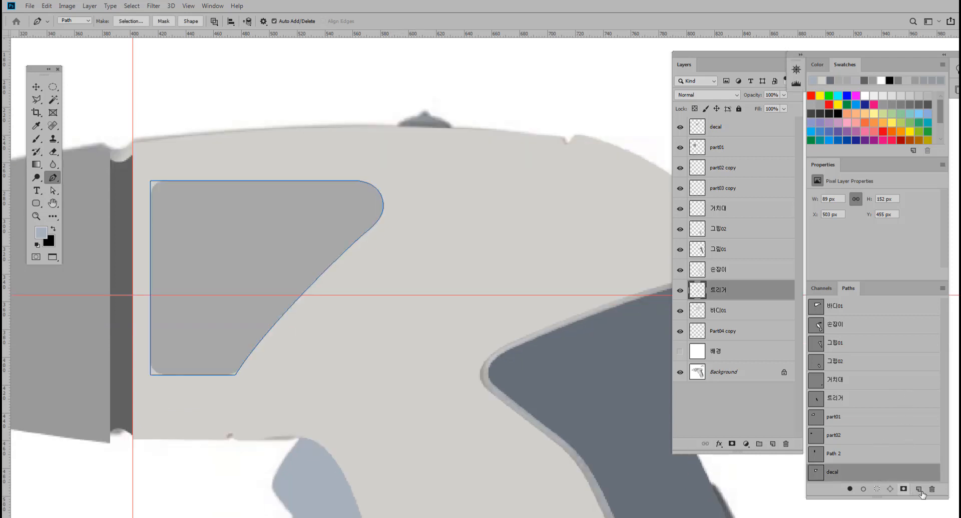
click(918, 490)
scroll(452, 137, up, 2)
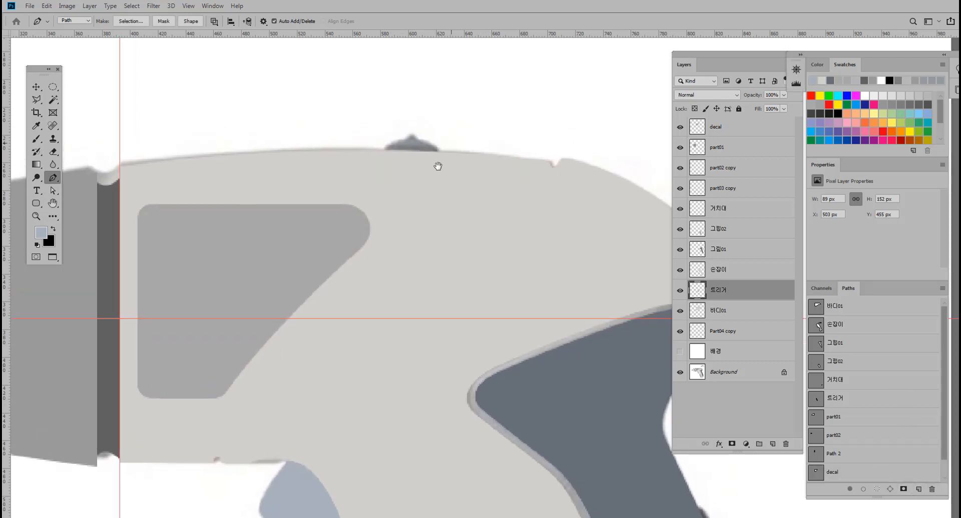
scroll(457, 155, up, 1)
scroll(944, 449, down, 1)
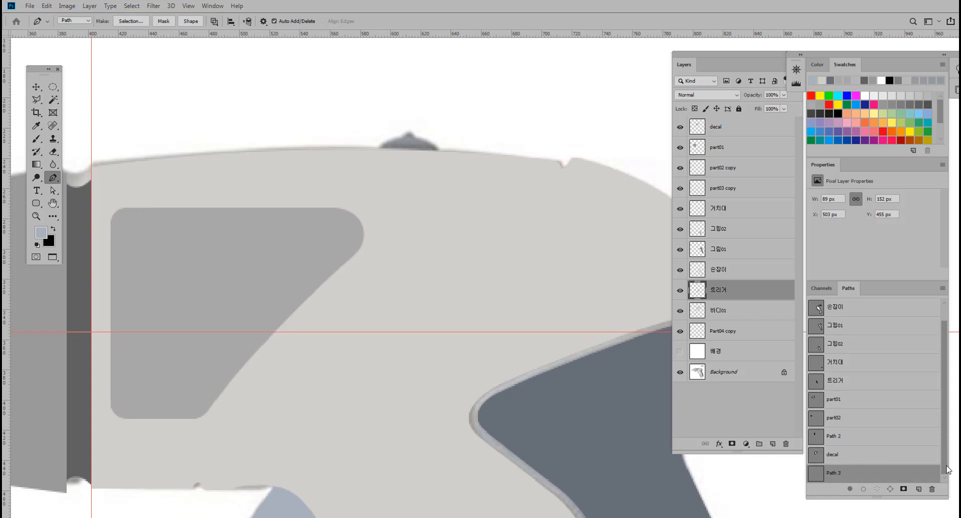
Trace the LED light switch bump on top of the body with the Pen tool, extending its base slightly into the body.
click(378, 144)
drag(401, 136, 416, 136)
scroll(414, 137, up, 5)
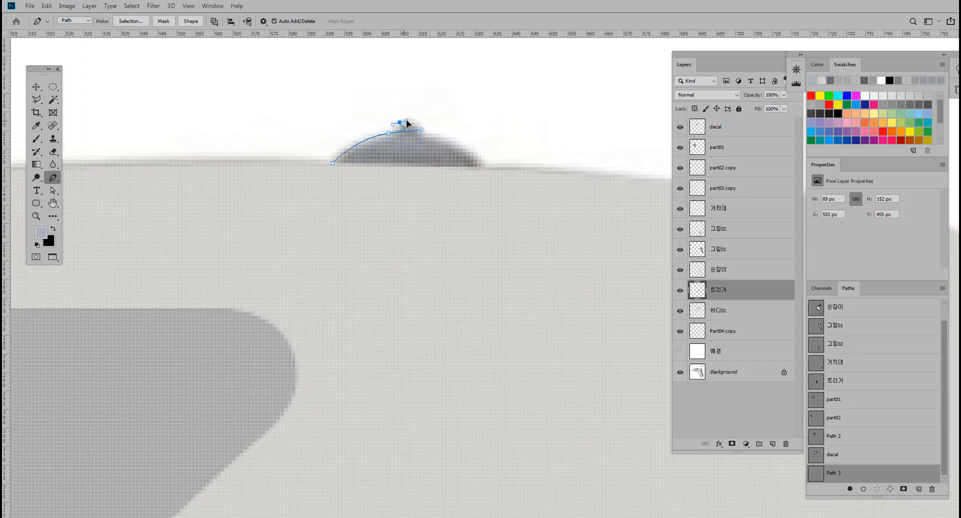
alt+click(388, 134)
drag(396, 122, 405, 121)
drag(418, 143, 415, 145)
drag(478, 163, 493, 187)
click(478, 171)
click(333, 171)
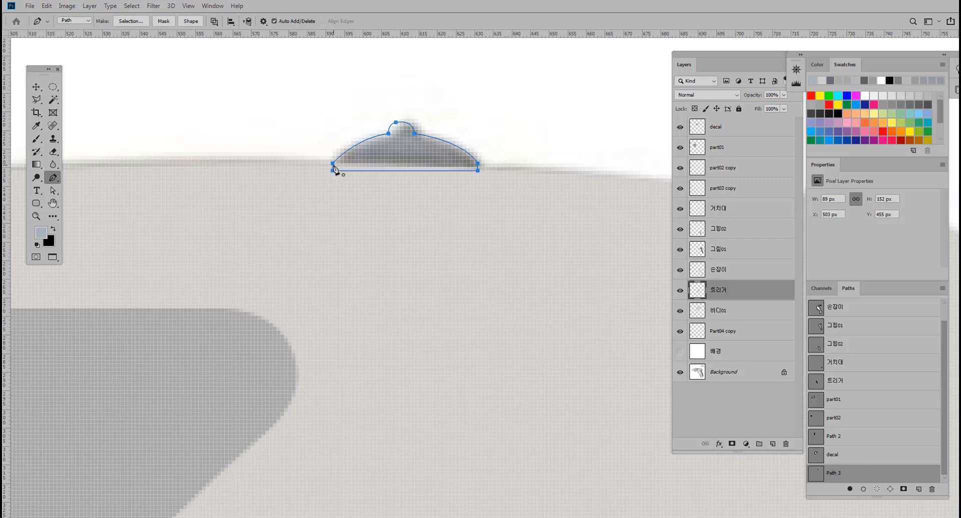
Adjust the anchor points and curve handles of the LED switch path to fit the bump's knob and sloping sides.
click(53, 191)
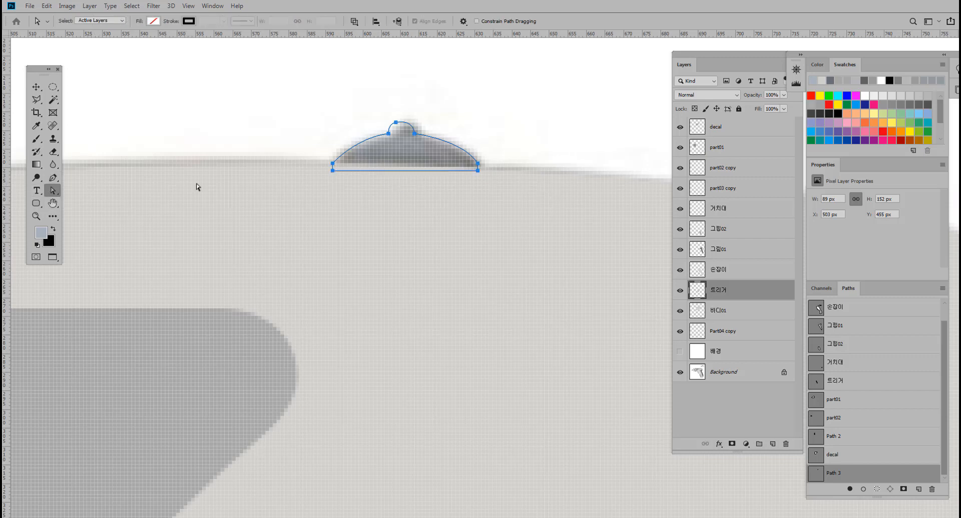
drag(378, 110, 406, 125)
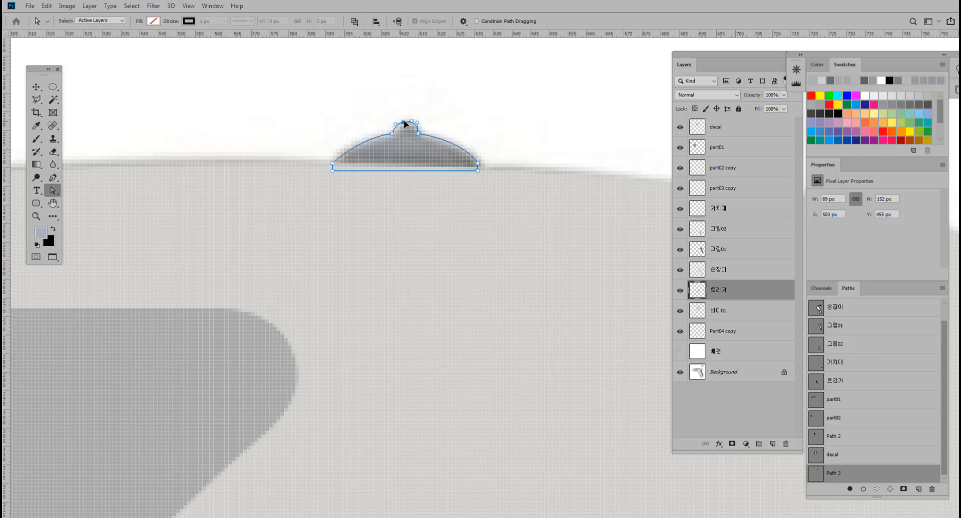
click(394, 125)
click(419, 134)
drag(417, 122, 421, 133)
click(392, 134)
drag(359, 138, 353, 136)
click(382, 171)
drag(502, 185, 426, 203)
Convert the LED switch path to a selection and fill it with the bump's sampled grey on a new layer above decal.
key(ctrl+Return)
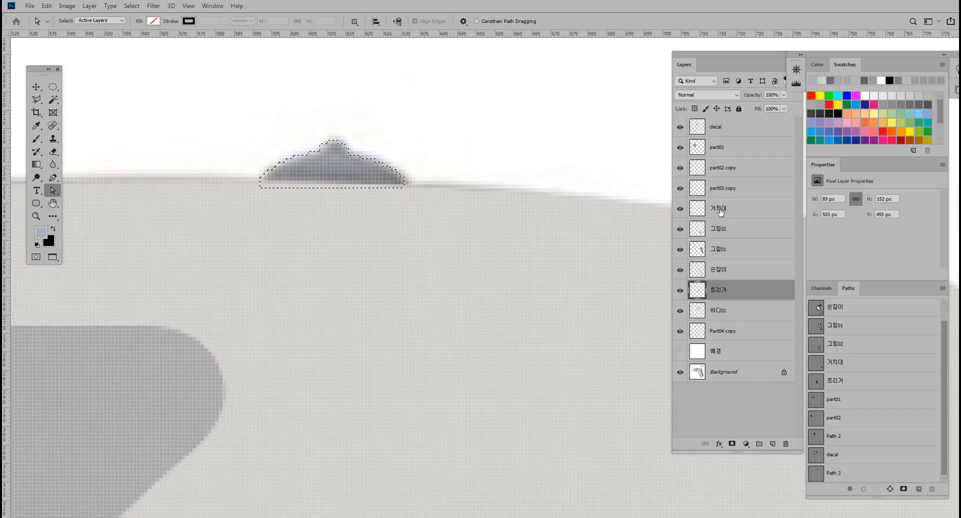
click(740, 127)
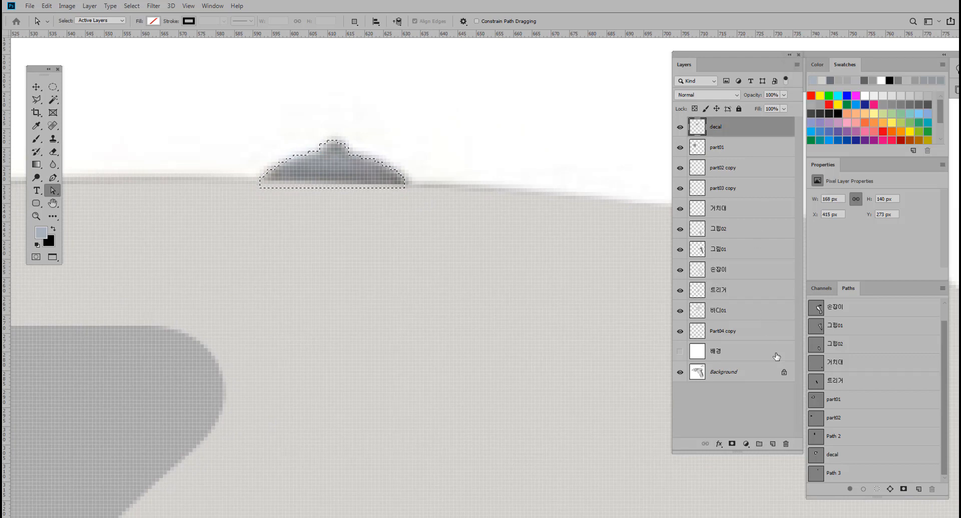
click(773, 444)
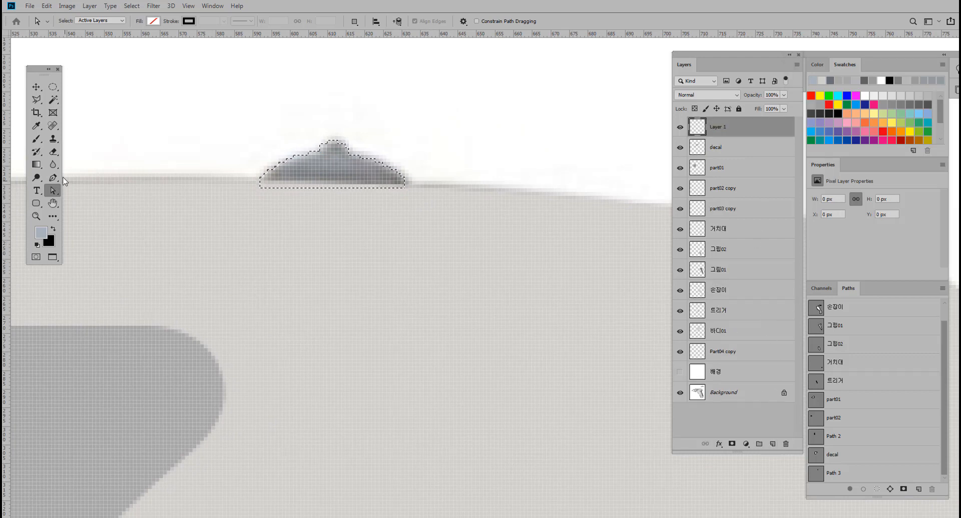
click(36, 125)
click(334, 167)
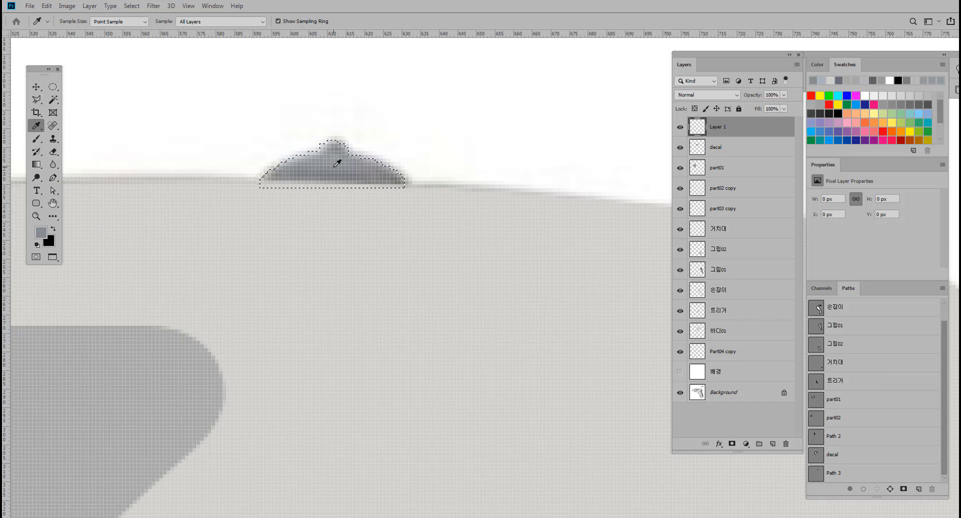
key(alt+BackSpace)
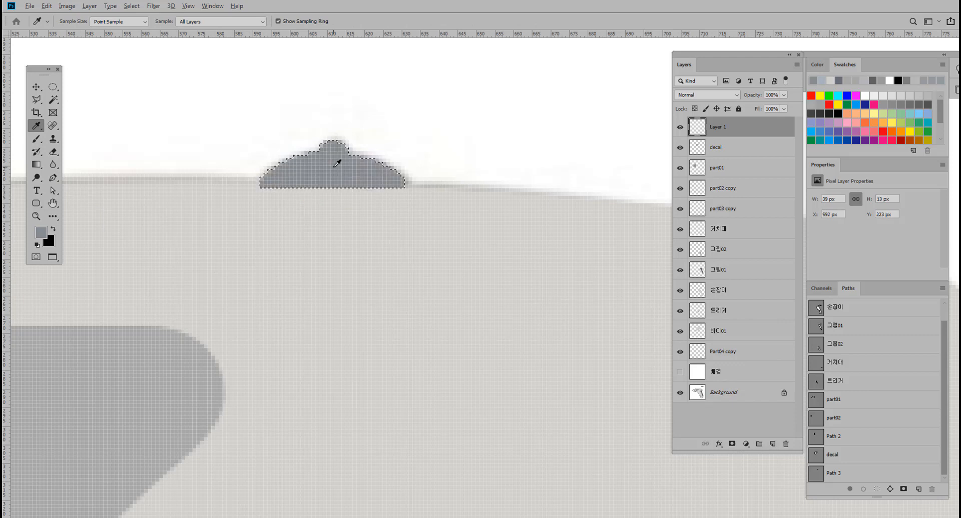
Rename the switch's new layer LED Light and move it below Part04 copy, directly above 배경.
double_click(739, 128)
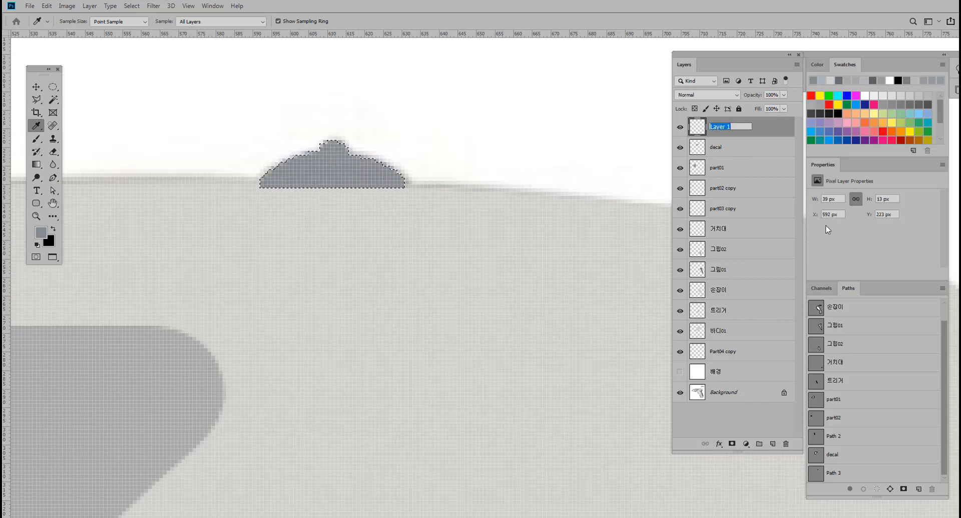
key(BackSpace)
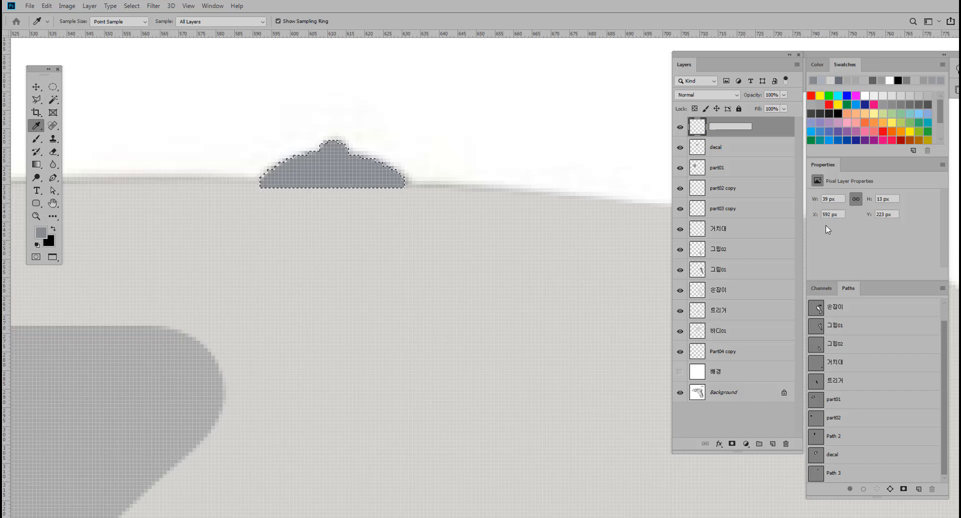
text(LED L)
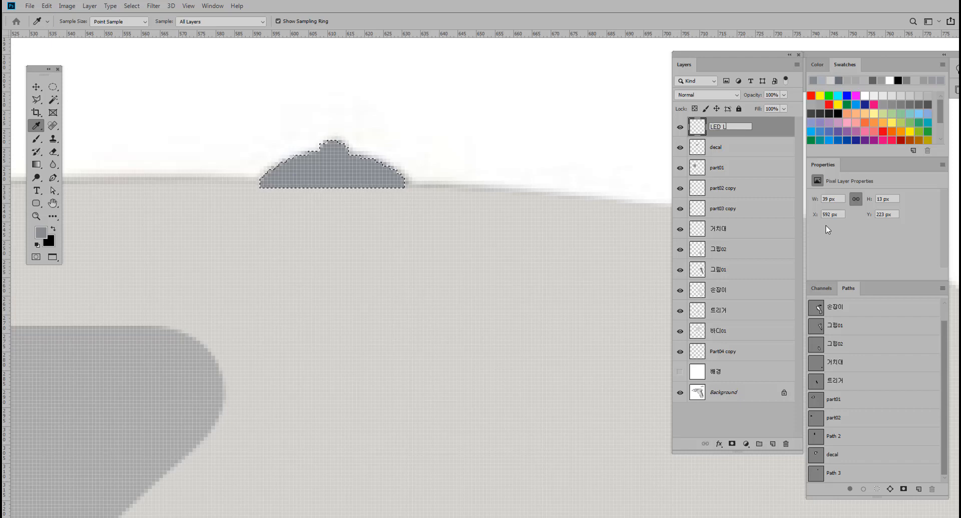
text(ight)
key(Return)
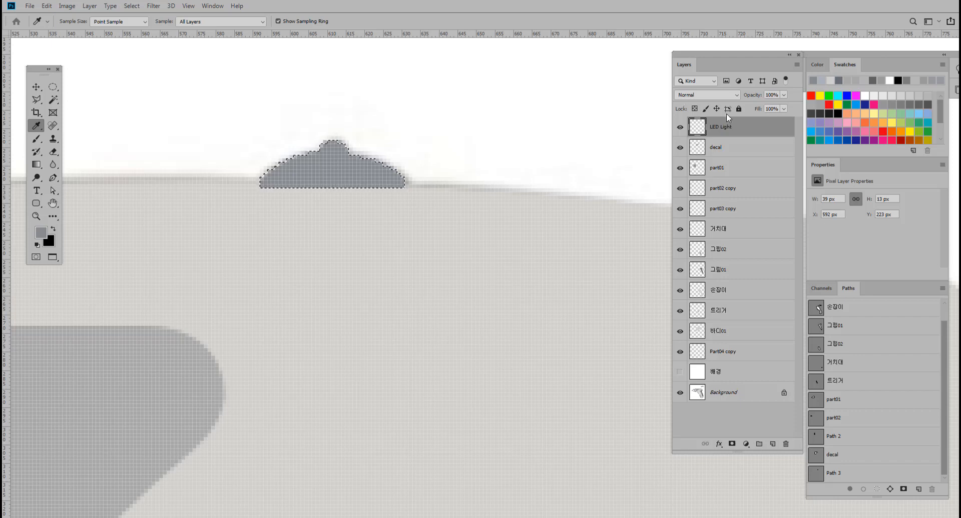
drag(740, 128, 745, 363)
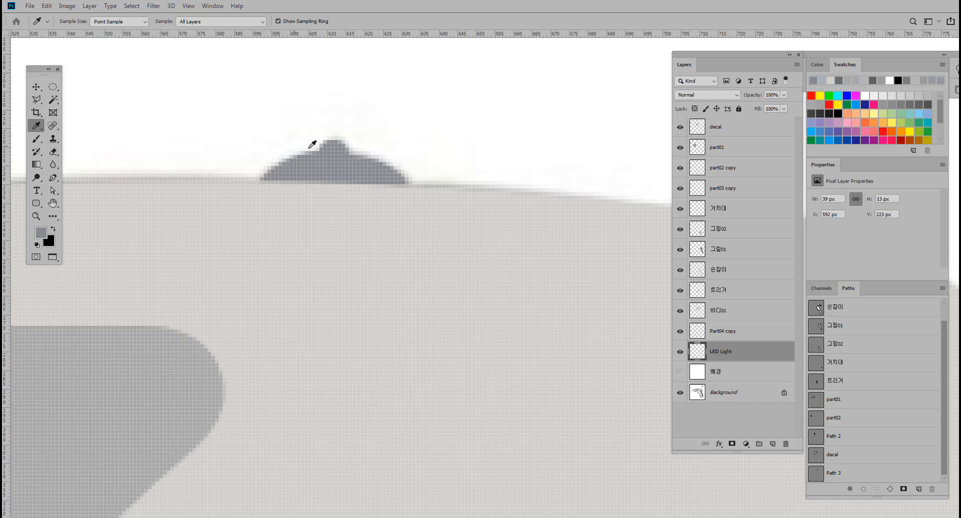
Create a new layer directly above LED Light for the black battery button, with the Pen tool ready for tracing.
key(ctrl+0)
scroll(589, 191, up, 6)
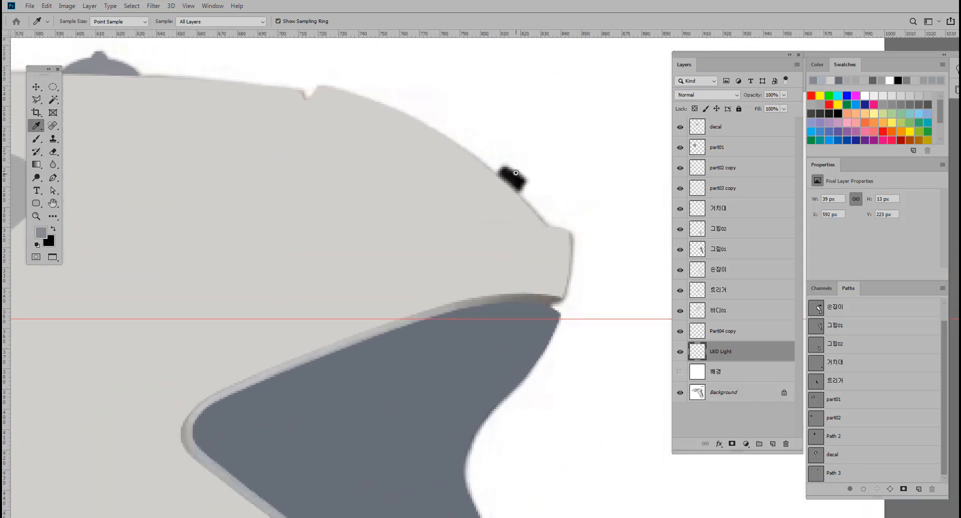
scroll(523, 173, up, 1)
click(52, 87)
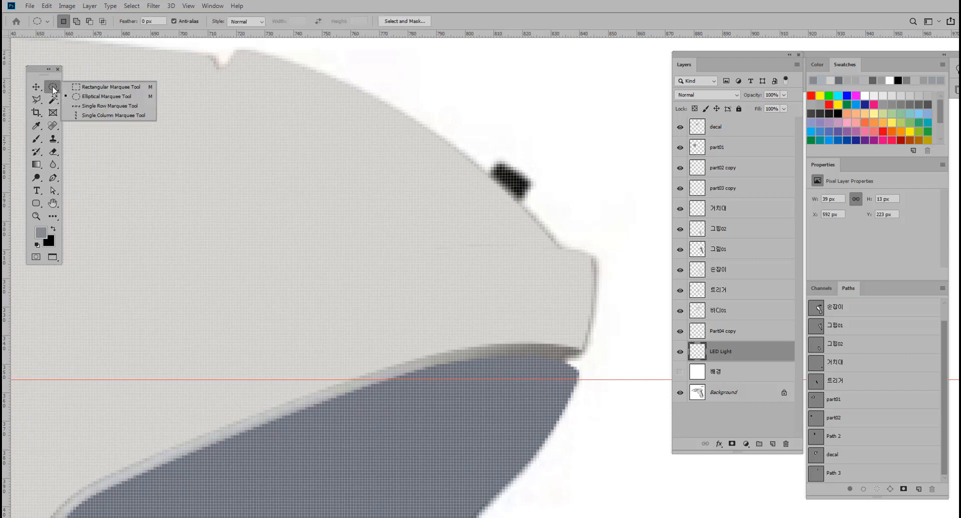
click(81, 88)
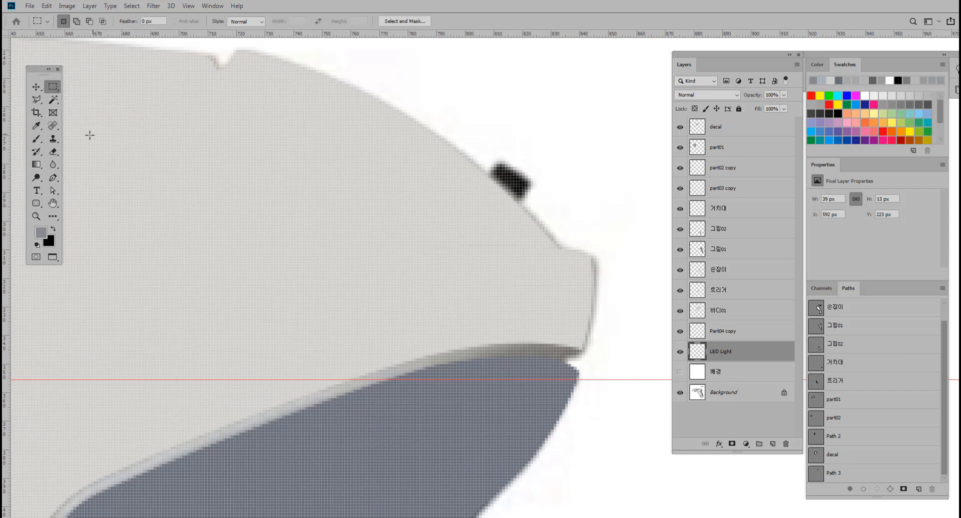
click(53, 177)
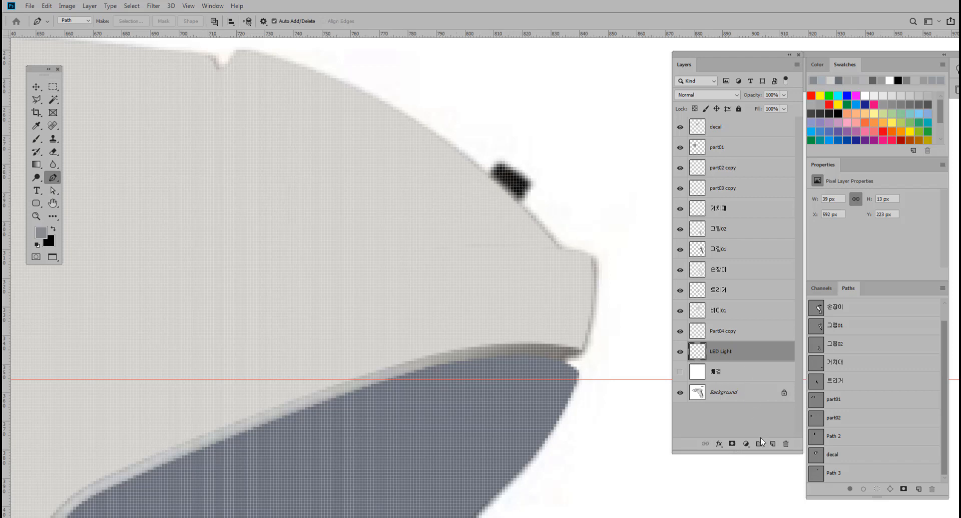
click(772, 443)
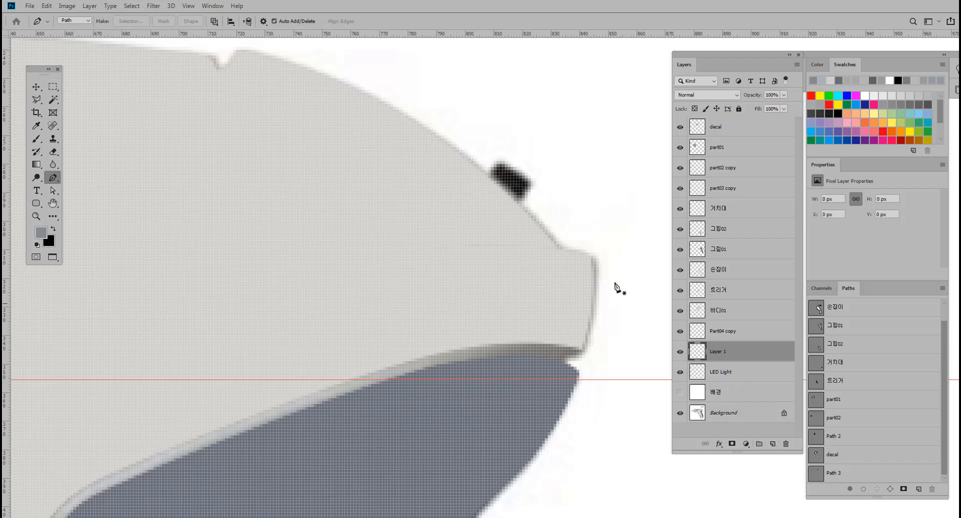
Trace a closed four-corner path around the black battery button on the body's upper rear edge.
click(485, 181)
click(499, 161)
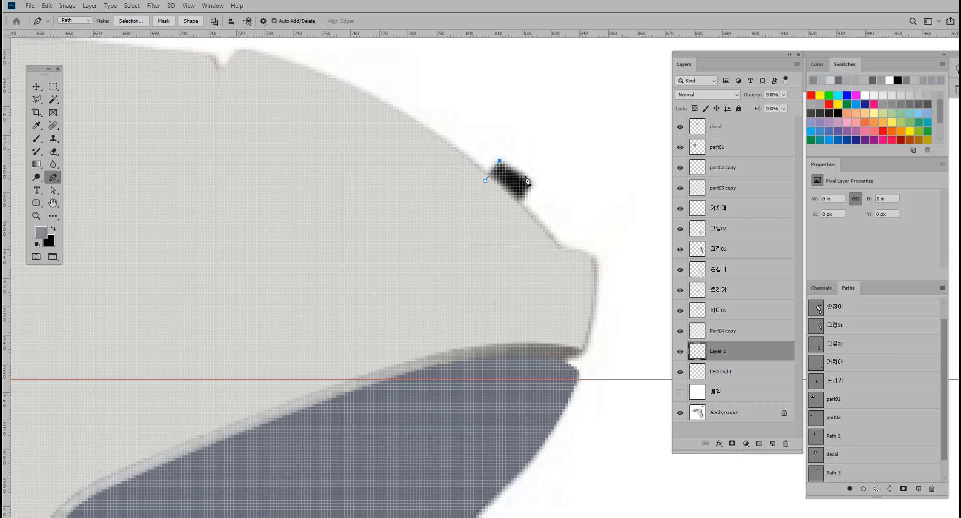
click(530, 184)
click(510, 206)
click(485, 181)
Refine the battery button path's corners on the body side, convert it to a selection, and fill it with the current grey.
click(53, 190)
drag(510, 207, 485, 183)
key(ctrl+Return)
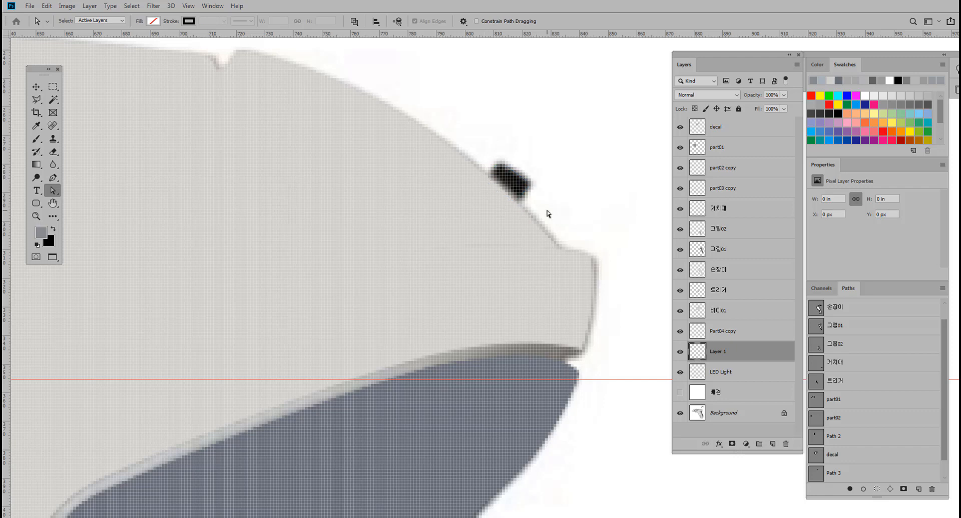
key(alt+BackSpace)
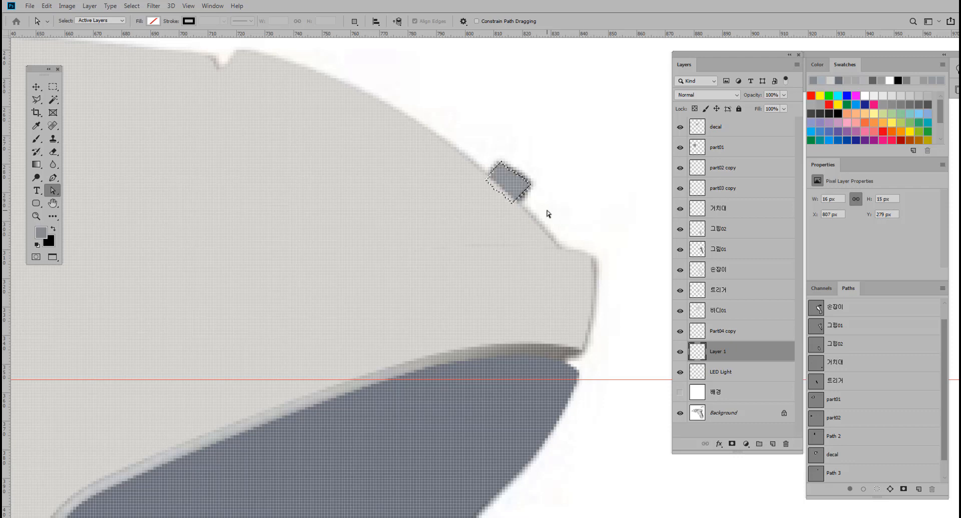
Deselect the filled battery button and rename its layer battery.
key(ctrl+d)
double_click(718, 351)
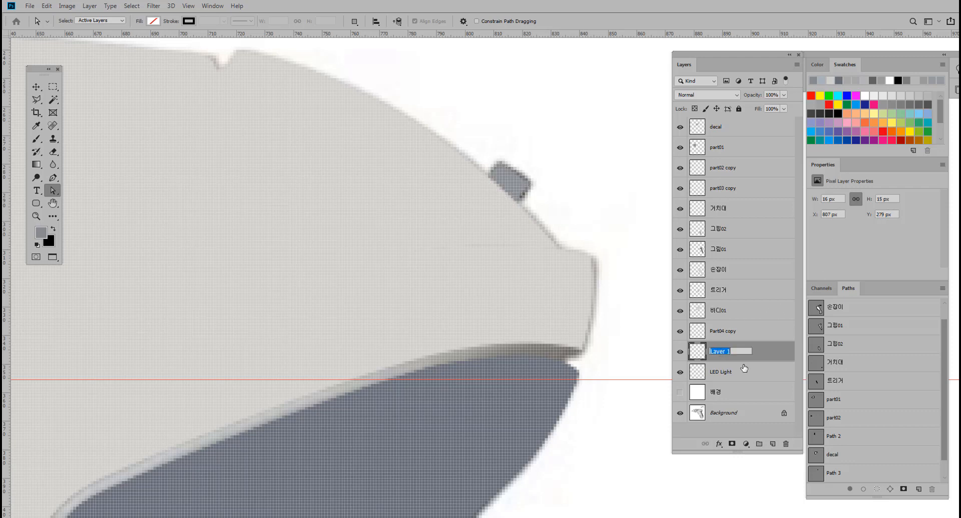
text(ㄴ)
key(Return)
drag(516, 205, 393, 113)
drag(417, 148, 380, 147)
drag(403, 149, 429, 148)
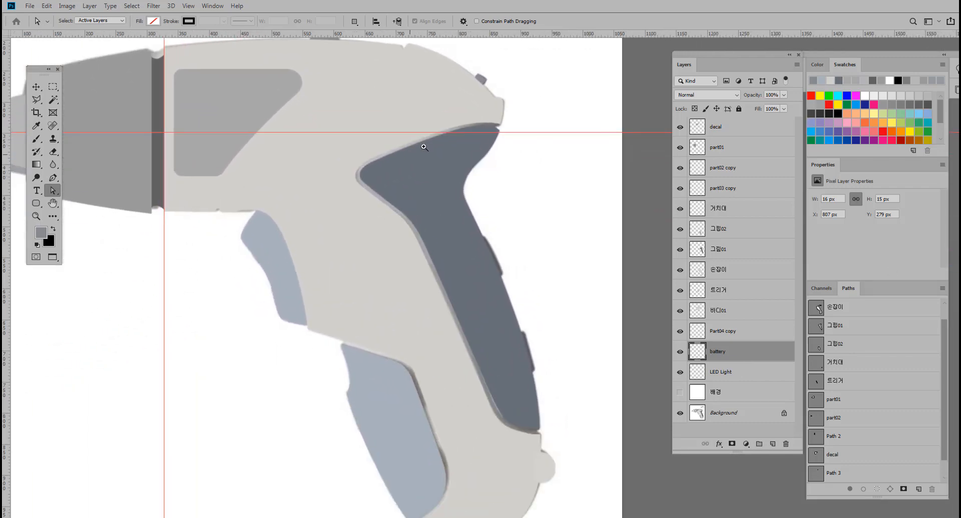
Hide the Background reference, create a new layer directly above 배경, and make 배경 visible.
click(679, 415)
click(735, 394)
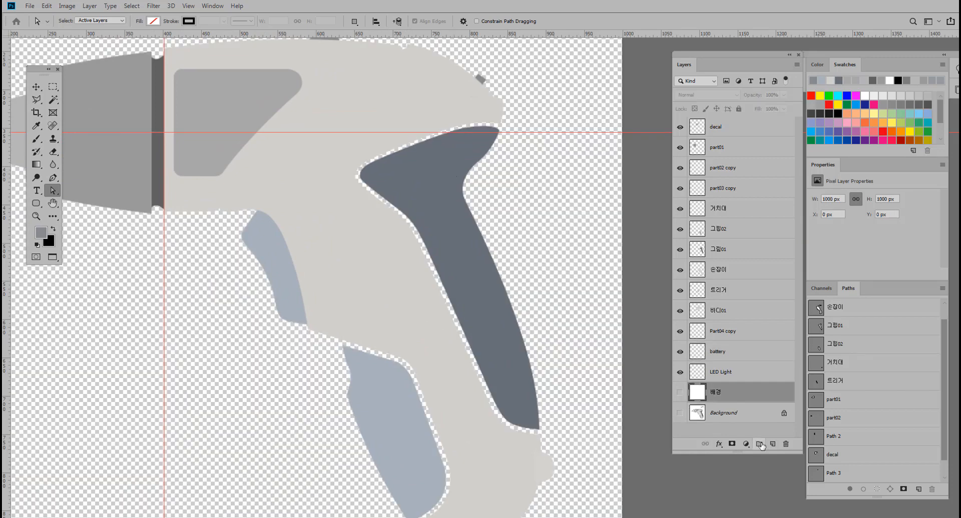
click(773, 444)
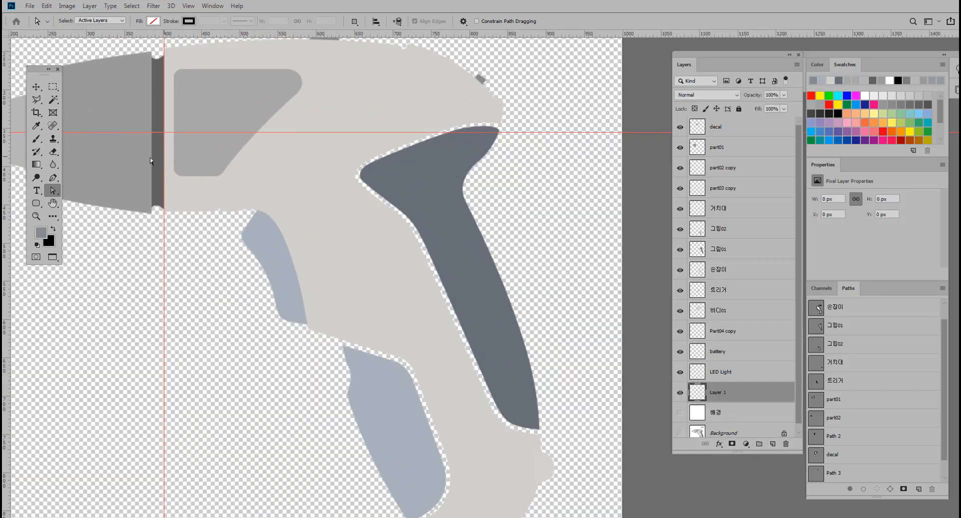
click(679, 414)
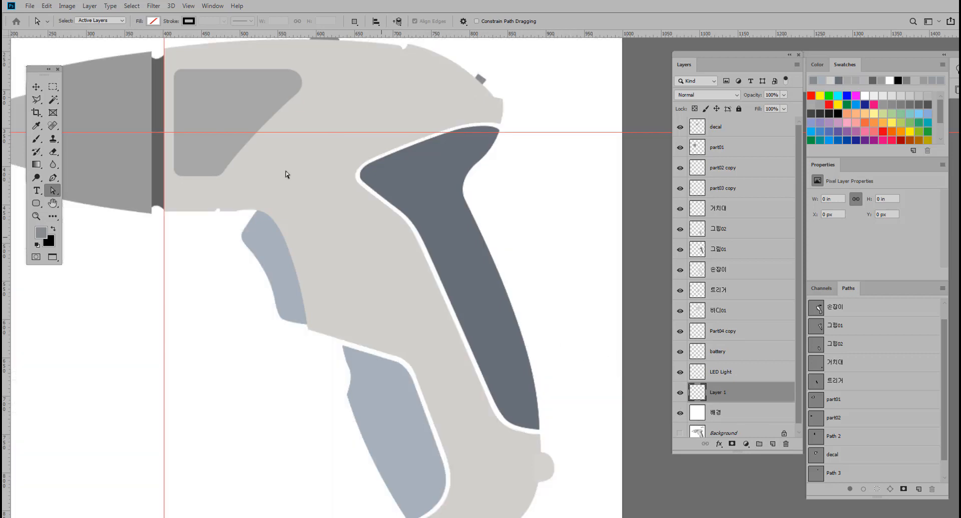
Start a Pen path at the dark rear grip's upper rear tip, tracing the body side of the gap around its front point.
click(53, 177)
scroll(503, 140, up, 1)
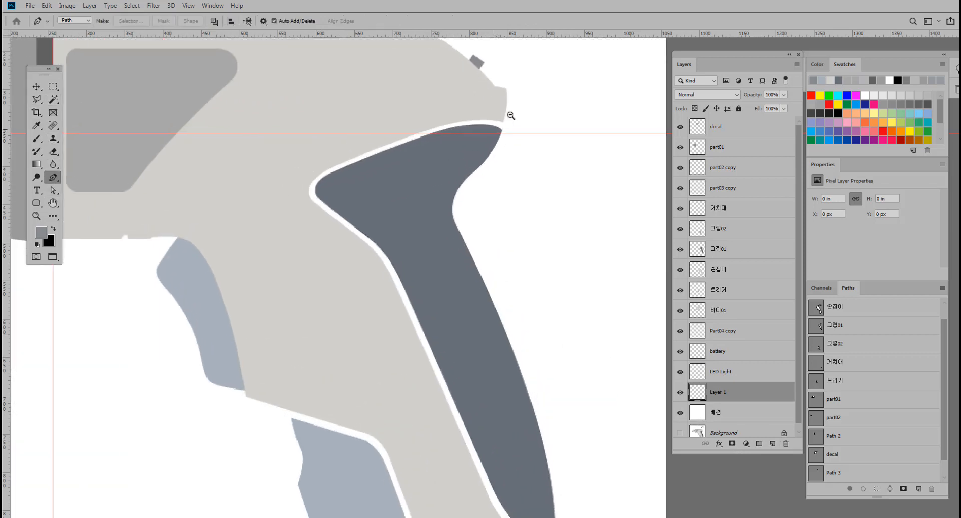
click(497, 132)
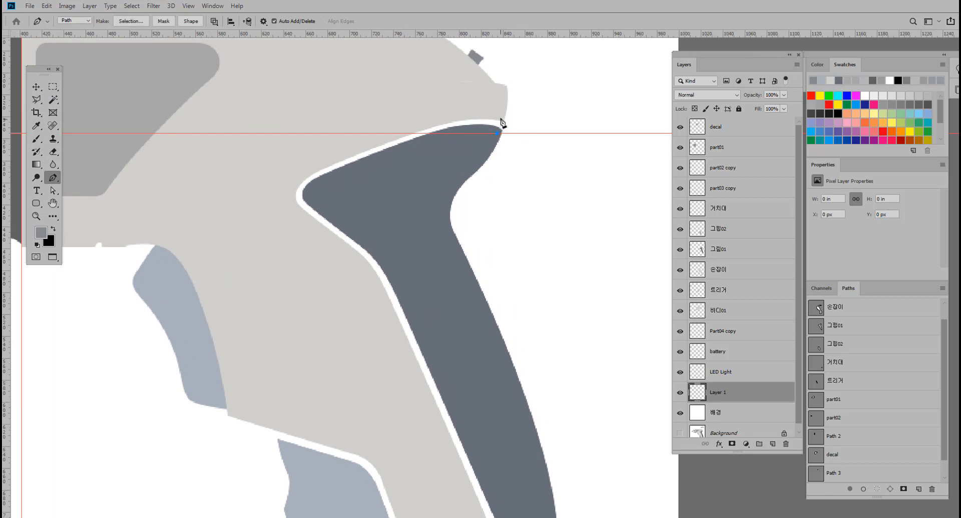
click(500, 116)
click(413, 123)
click(331, 150)
click(294, 178)
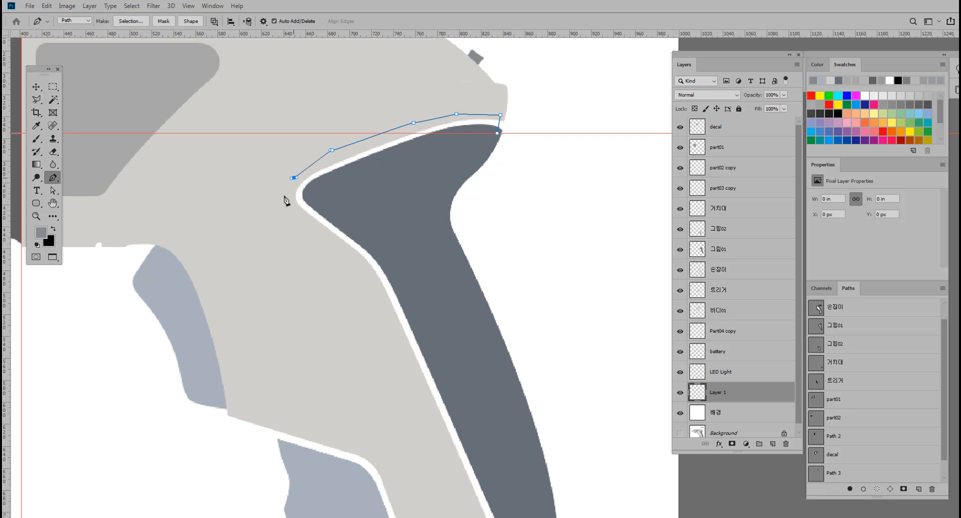
click(289, 209)
click(316, 230)
click(359, 263)
Continue the path down the body side of the gap and around the dark grip's lower end.
drag(352, 211, 307, 49)
click(341, 152)
click(389, 260)
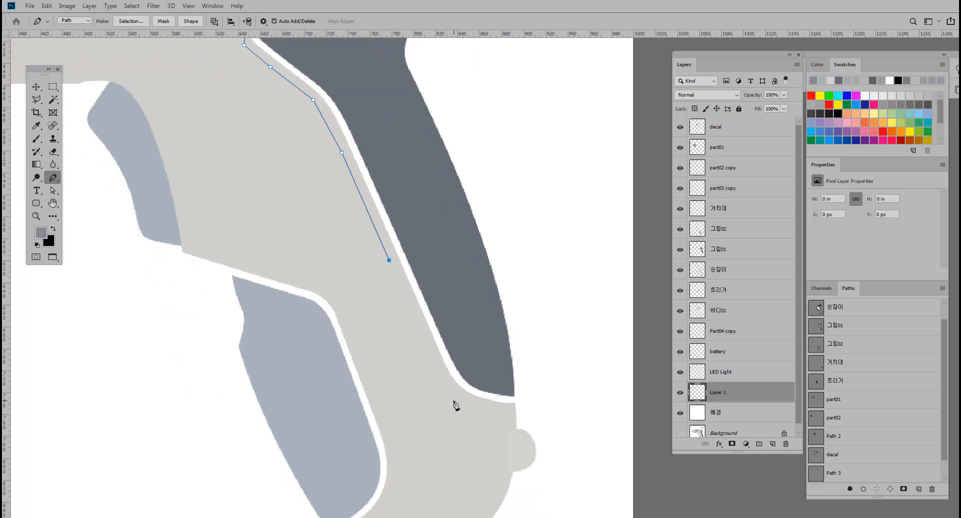
click(444, 384)
click(478, 410)
click(510, 410)
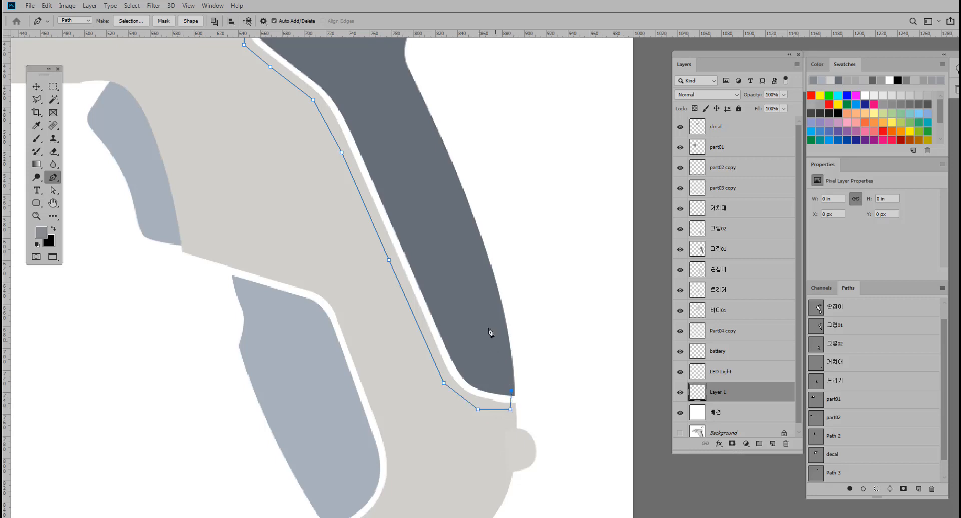
Close the path by running back up inside the dark grip, and convert it to a selection.
click(389, 191)
drag(427, 255, 486, 365)
click(374, 172)
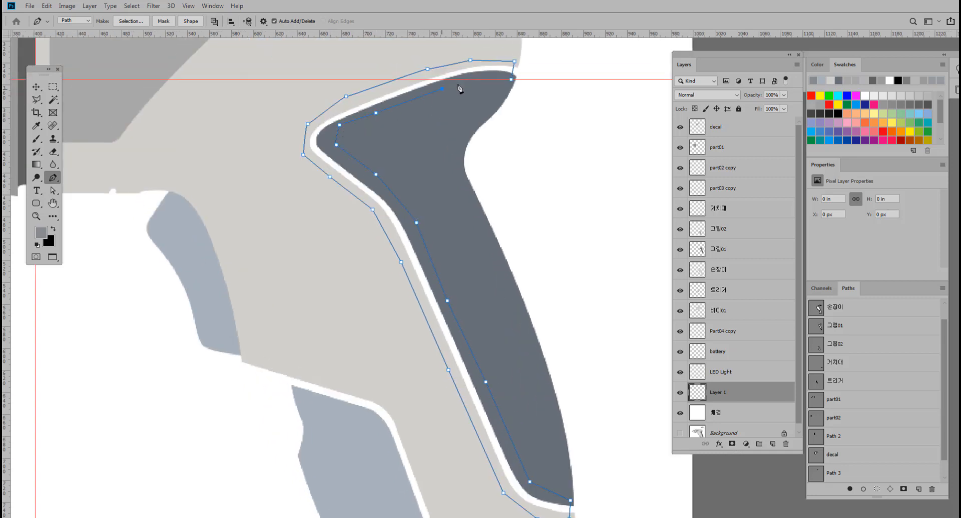
click(511, 81)
drag(473, 143, 454, 149)
key(ctrl+Return)
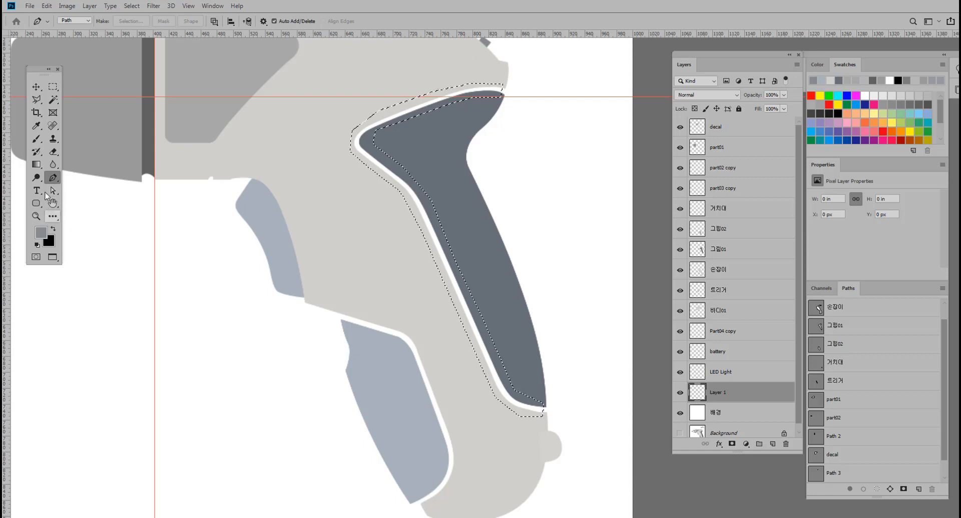
Sample the body colour, darken it to 797874, fill the rear grip's gap selection with it, and deselect.
click(36, 126)
click(301, 212)
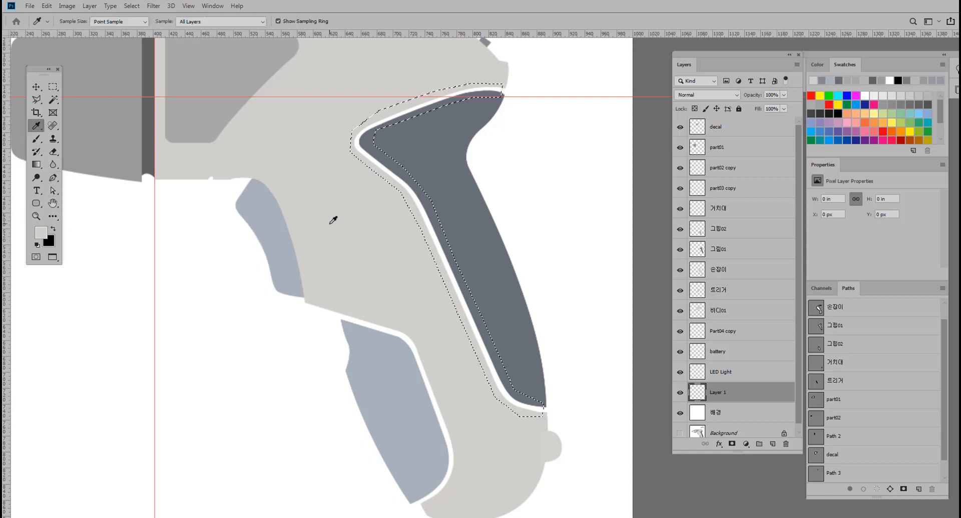
click(42, 233)
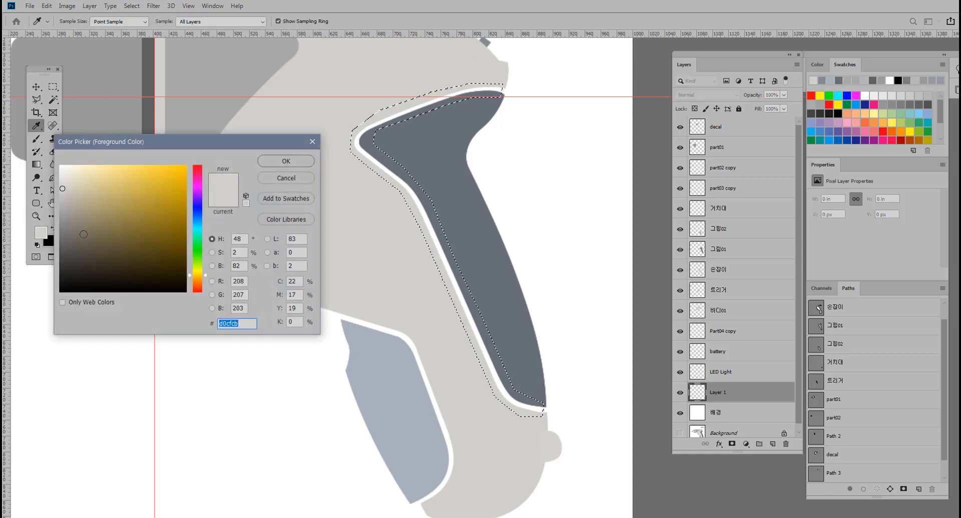
click(66, 232)
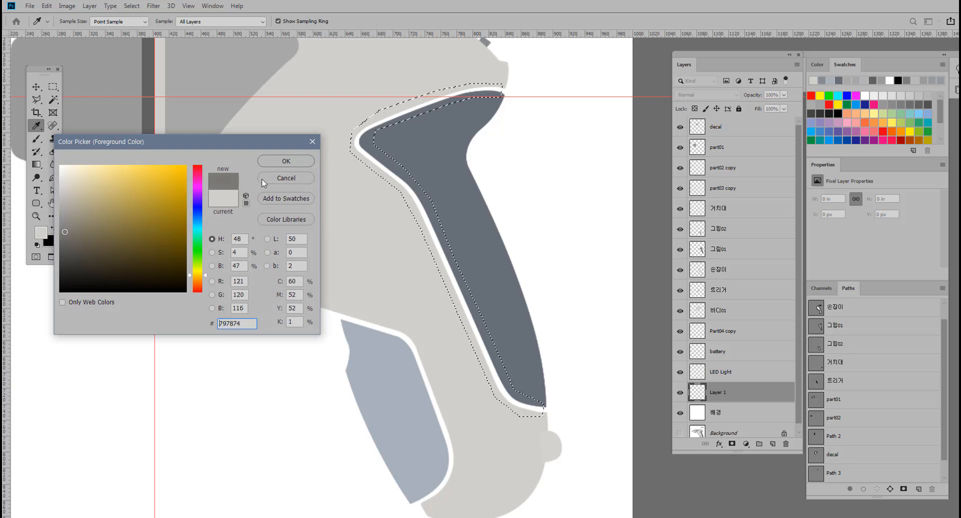
click(284, 160)
key(alt+BackSpace)
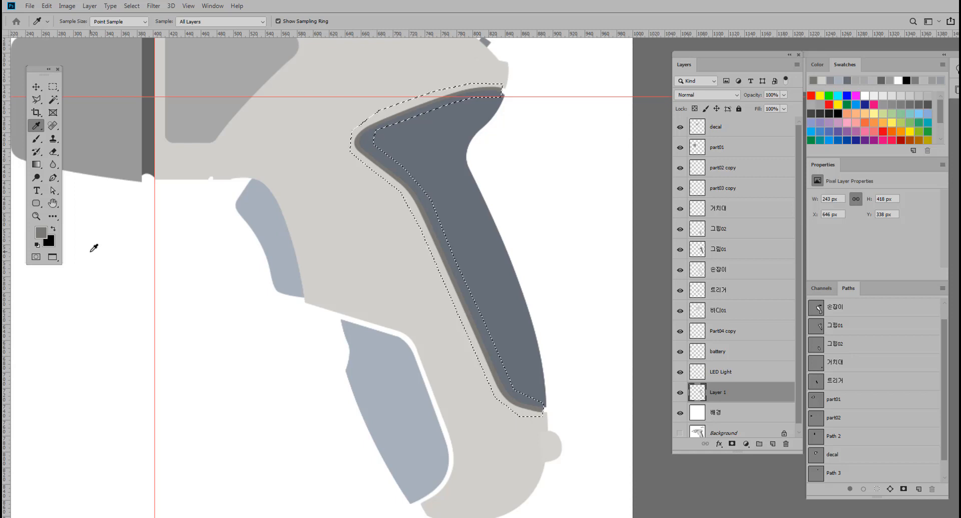
key(ctrl+d)
Trace a Pen path along the body side of the gap around the light blue front grip, from its upper tip to its lower end.
drag(376, 330, 317, 299)
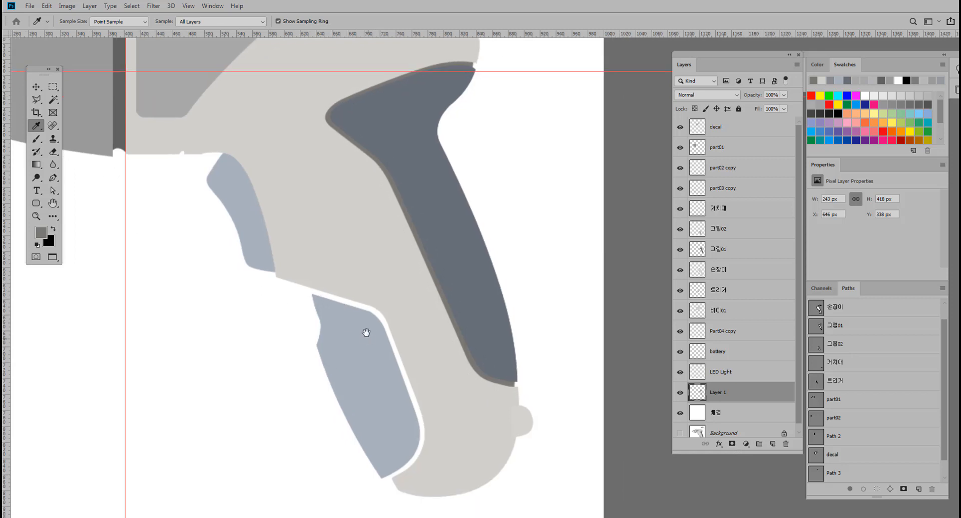
drag(366, 333, 348, 289)
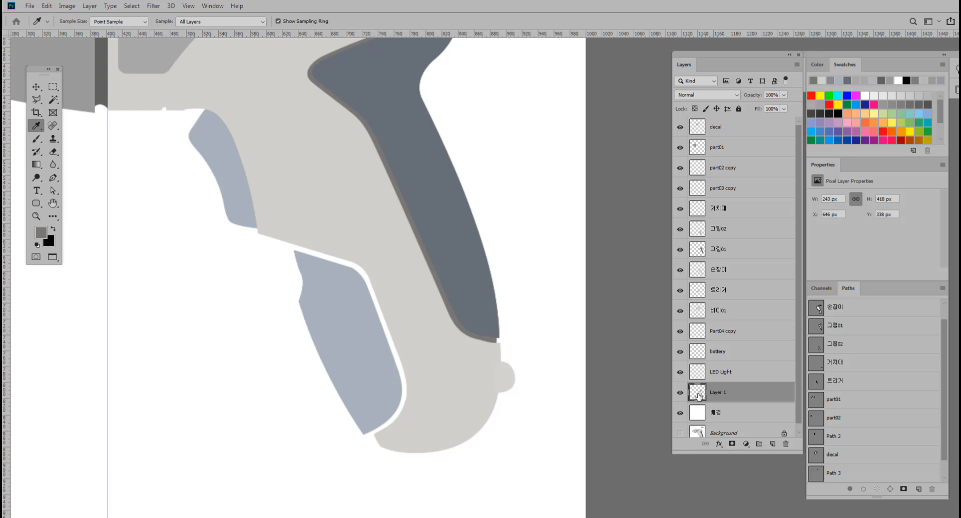
click(55, 178)
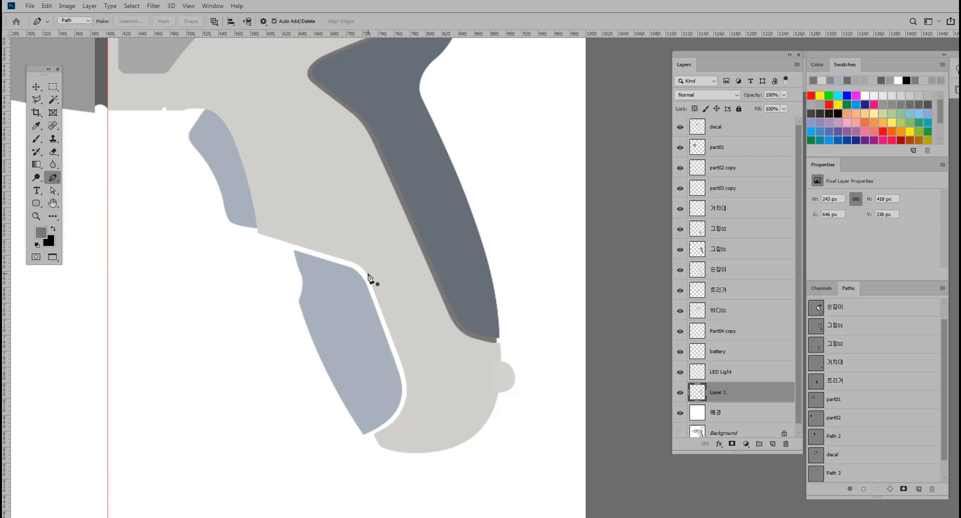
click(299, 256)
click(295, 240)
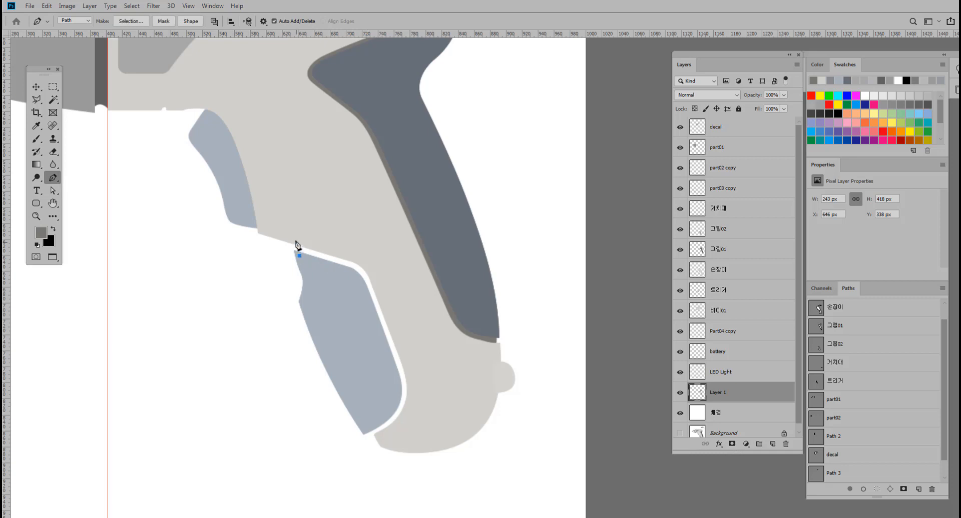
click(363, 259)
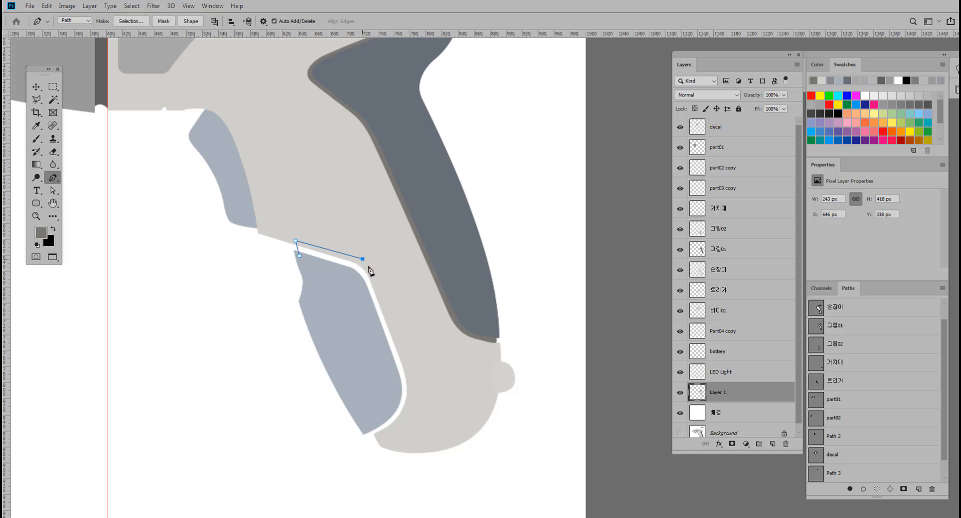
click(387, 302)
click(415, 385)
click(401, 431)
click(378, 437)
click(374, 426)
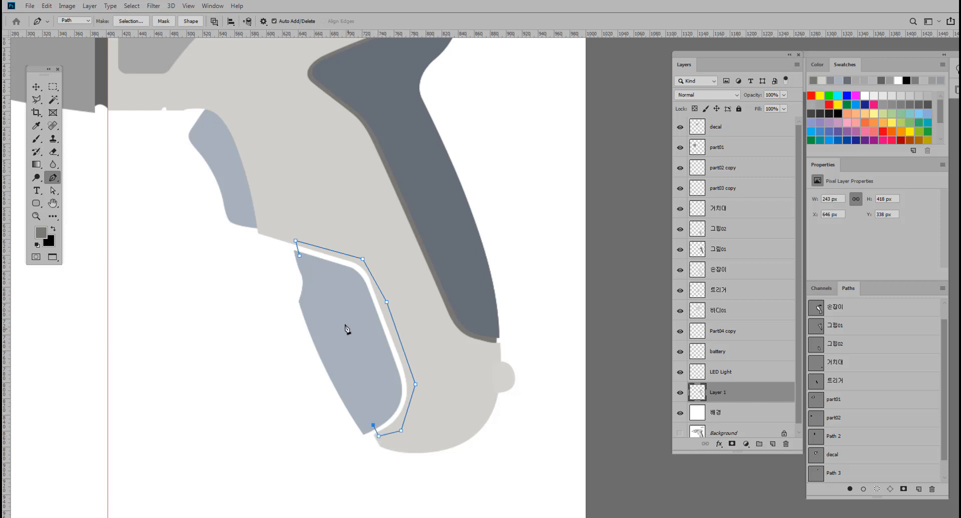
Close the path inside the light blue grip, convert it to a selection, fill it with the current dark grey, and deselect.
click(396, 381)
click(369, 308)
click(344, 273)
click(299, 256)
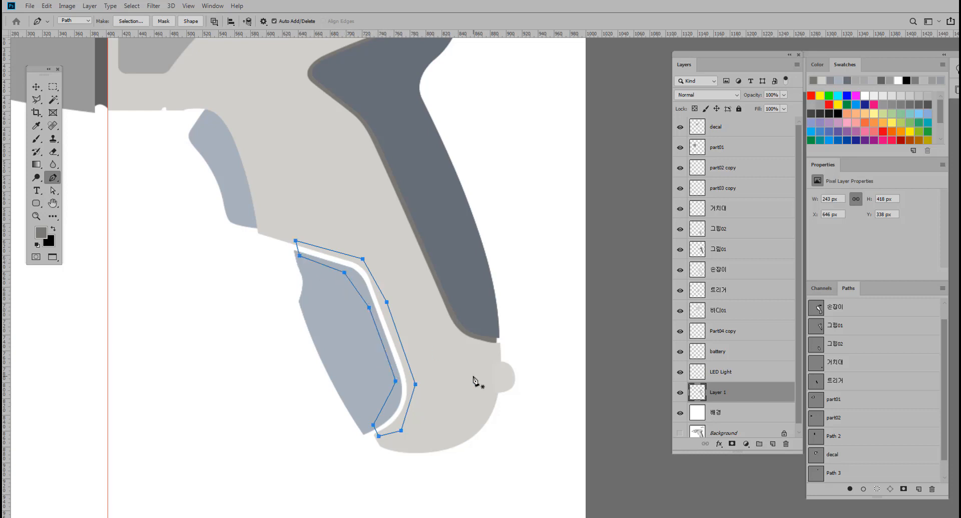
key(ctrl+Return)
key(alt+BackSpace)
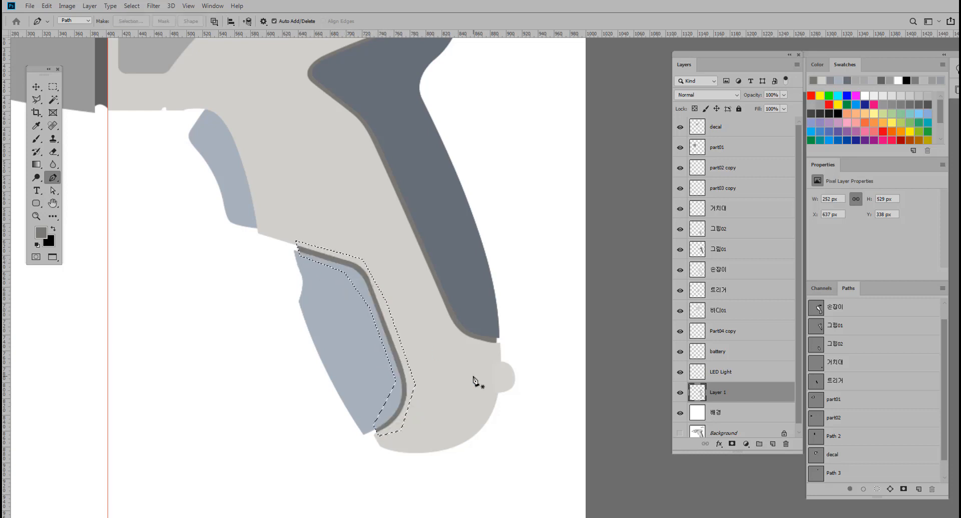
key(ctrl+d)
Toggle Layer 1's visibility to compare the grips with and without the grey gap fill, ending with the layer visible.
click(683, 394)
click(682, 394)
click(682, 394)
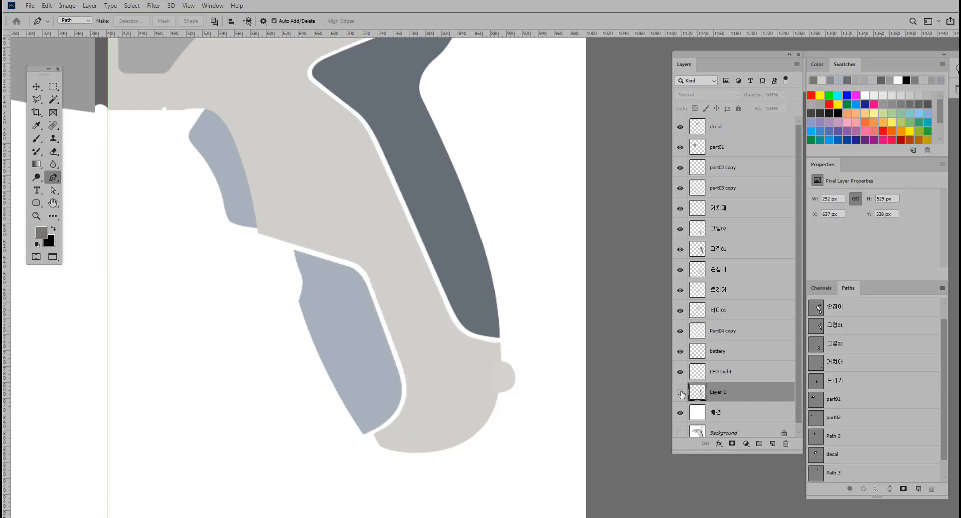
click(680, 393)
click(681, 394)
click(680, 393)
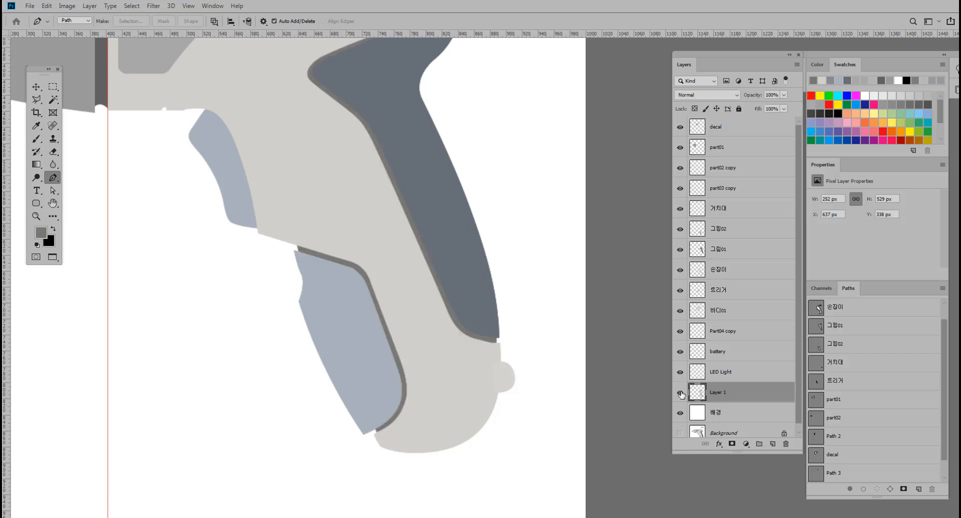
click(681, 393)
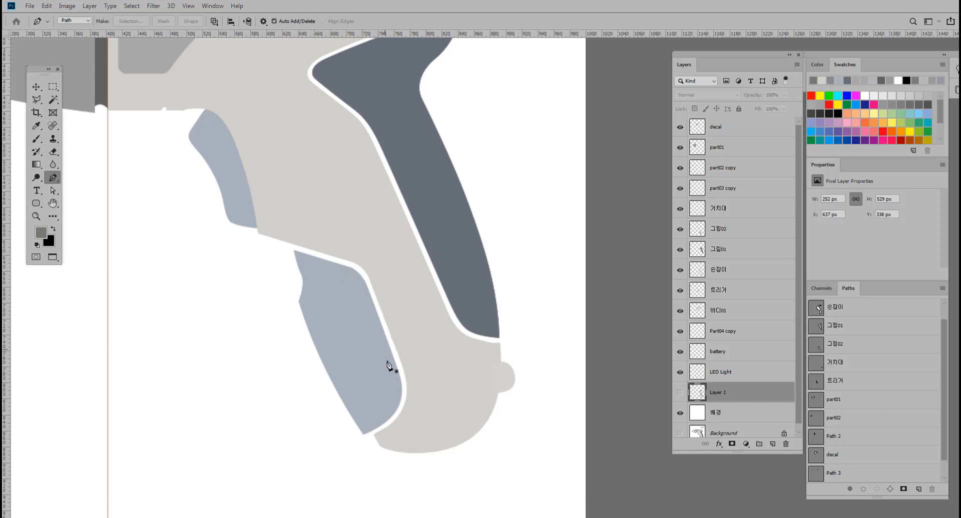
drag(430, 296, 647, 494)
drag(304, 267, 379, 264)
scroll(326, 265, up, 3)
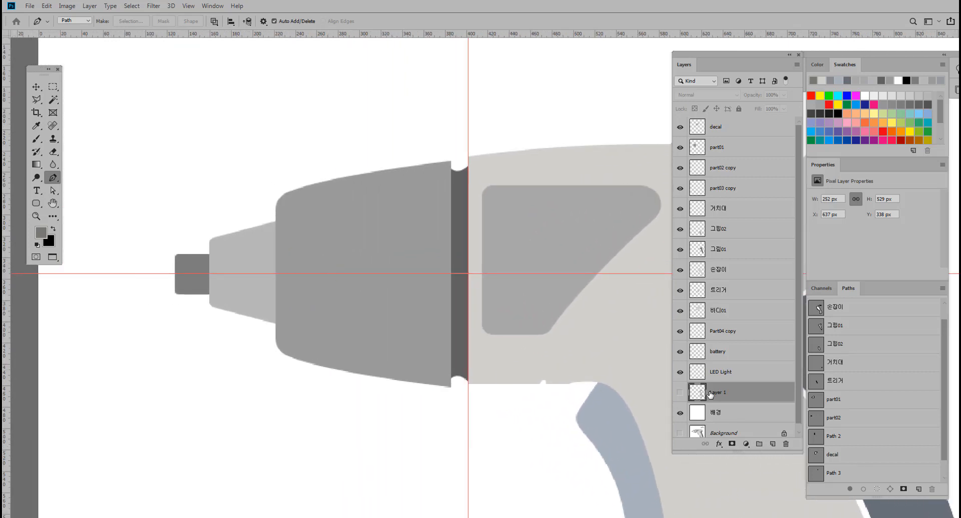
click(680, 393)
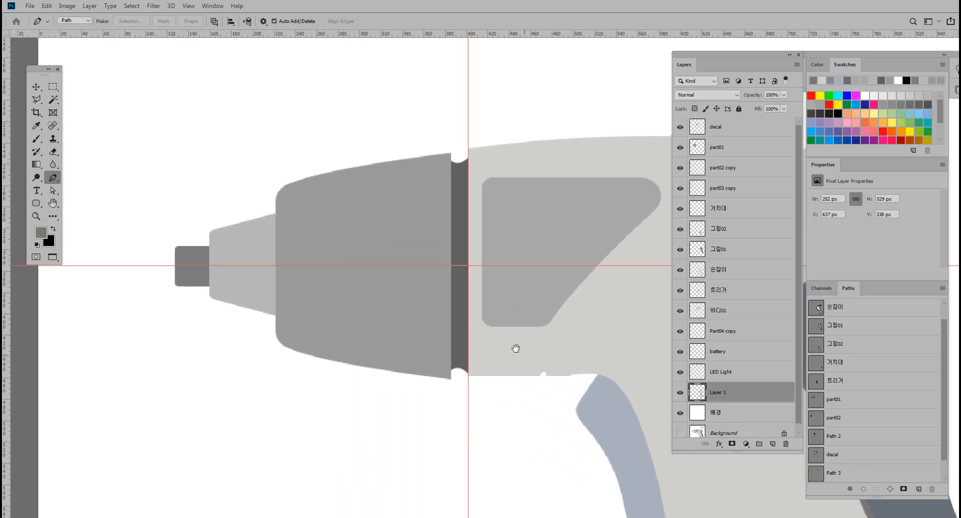
Hide the 배경 and part01 layers and show the Background reference to expose the chuck's screw detail.
drag(515, 347, 460, 295)
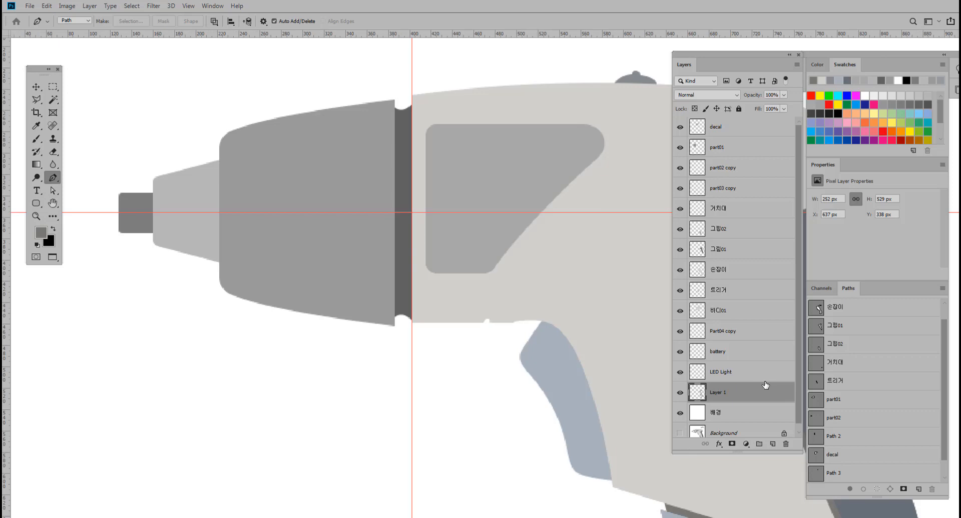
click(680, 413)
scroll(704, 405, down, 1)
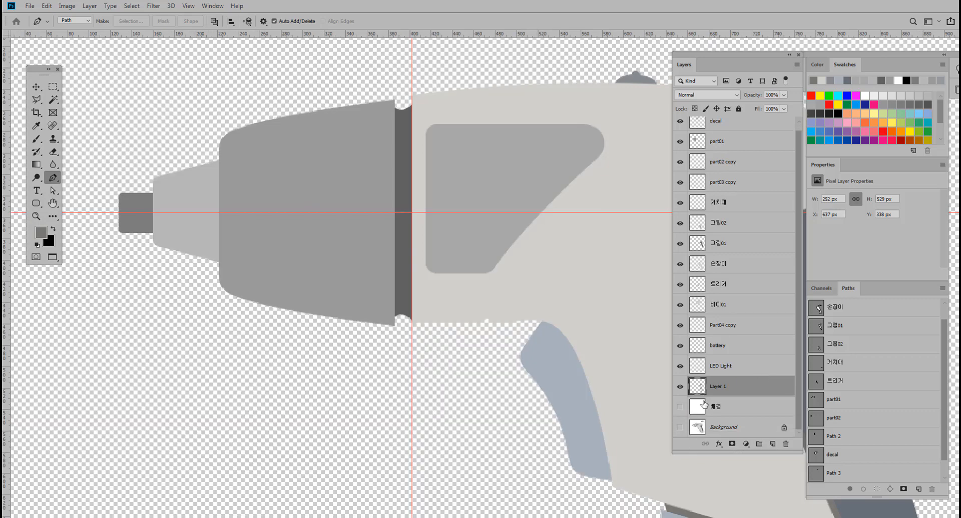
click(38, 86)
ctrl+click(306, 199)
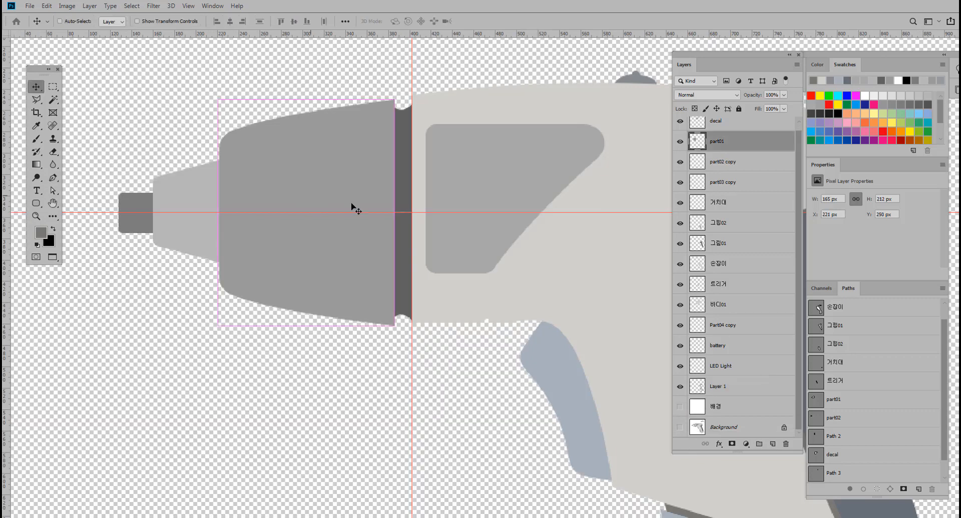
click(680, 142)
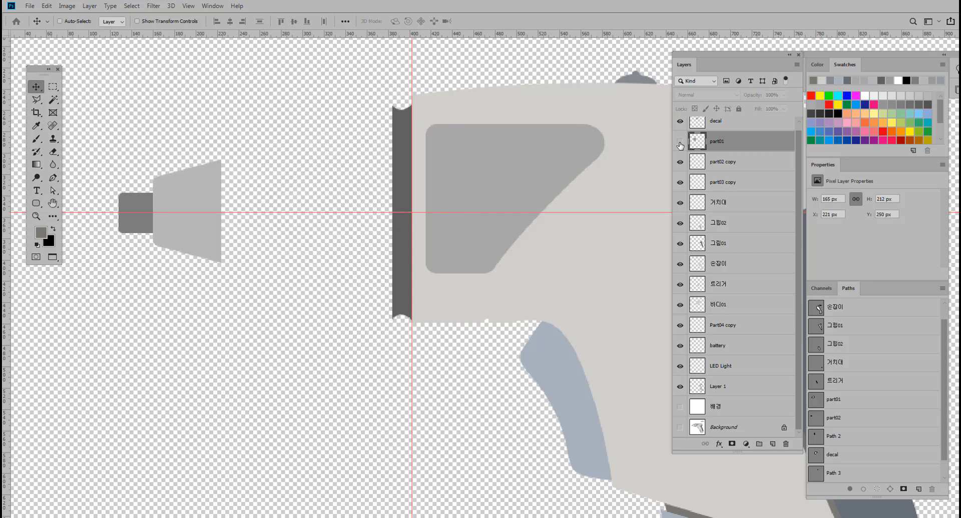
click(679, 428)
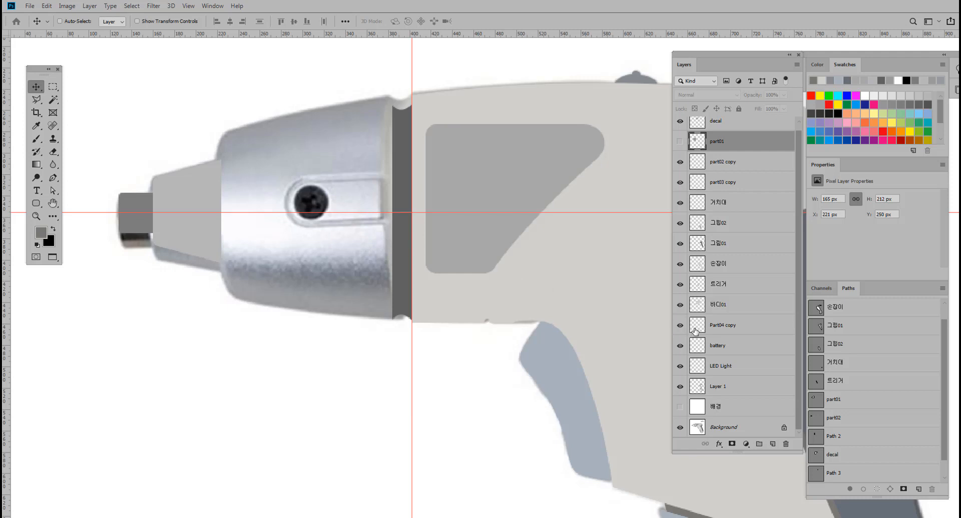
scroll(733, 273, up, 1)
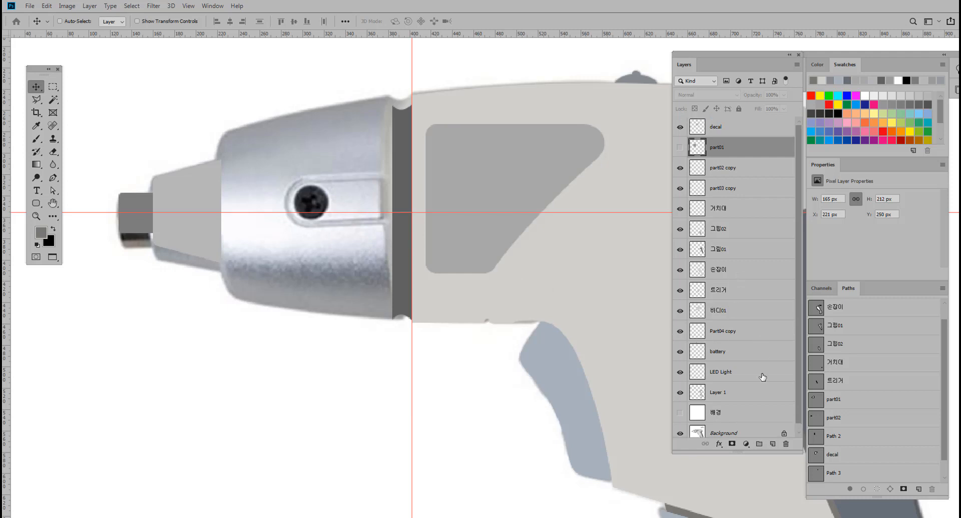
Add a new layer above part01 and draw a circular path about 44 px across around the chuck's screw recess.
click(772, 445)
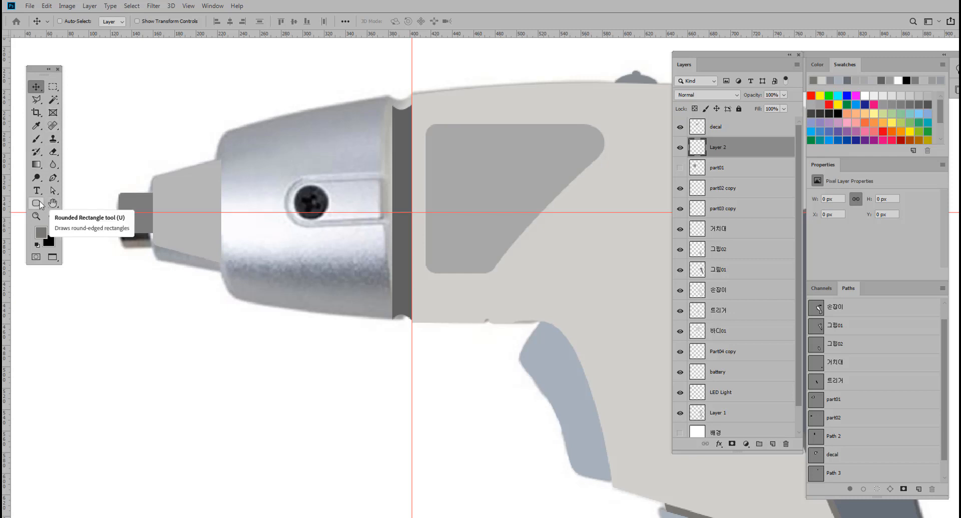
drag(40, 208, 67, 224)
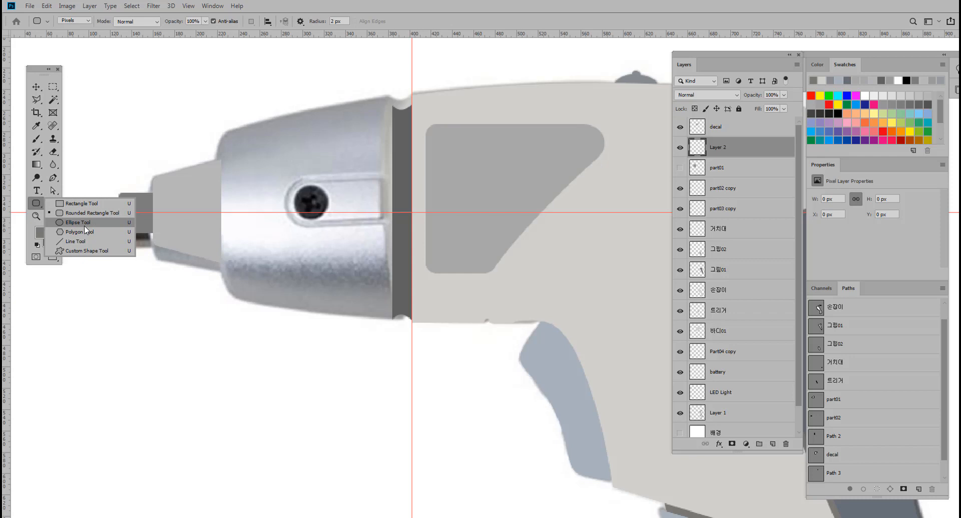
click(85, 226)
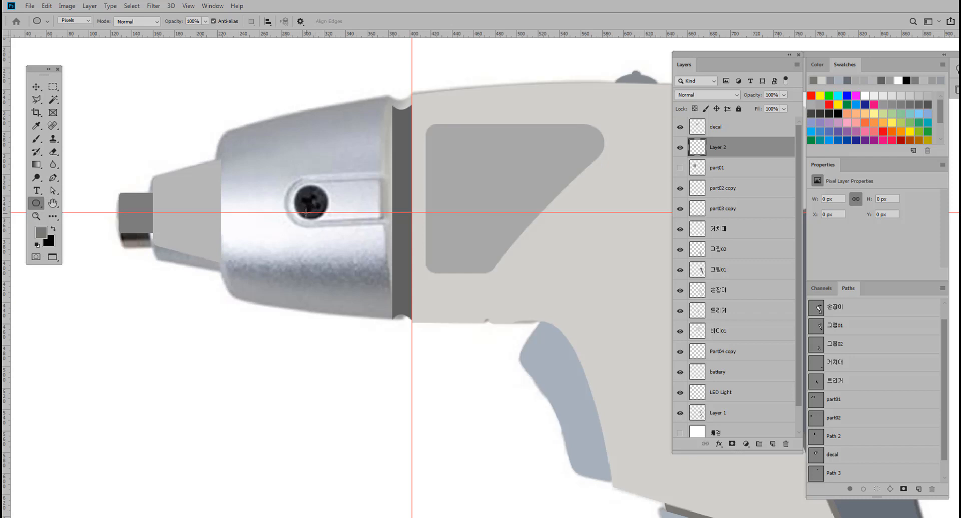
drag(307, 212, 330, 236)
key(ctrl+z)
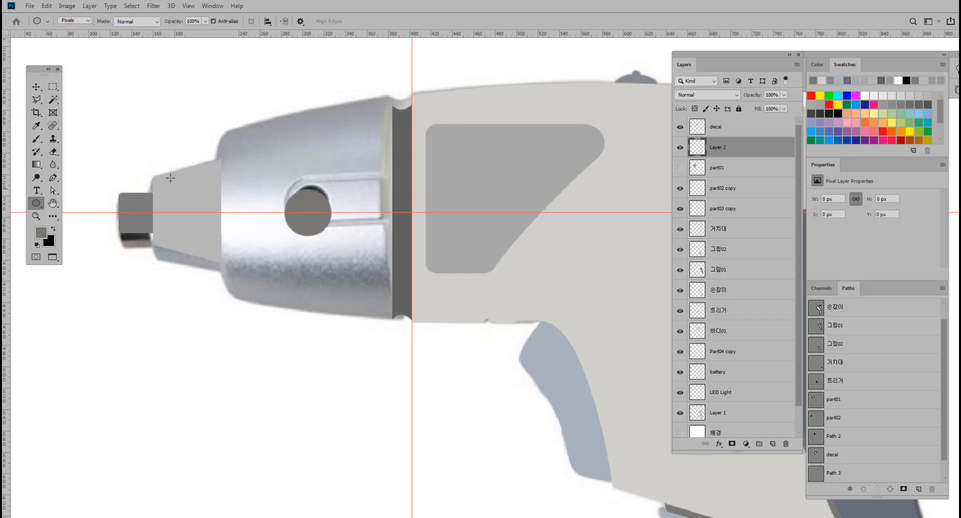
click(88, 21)
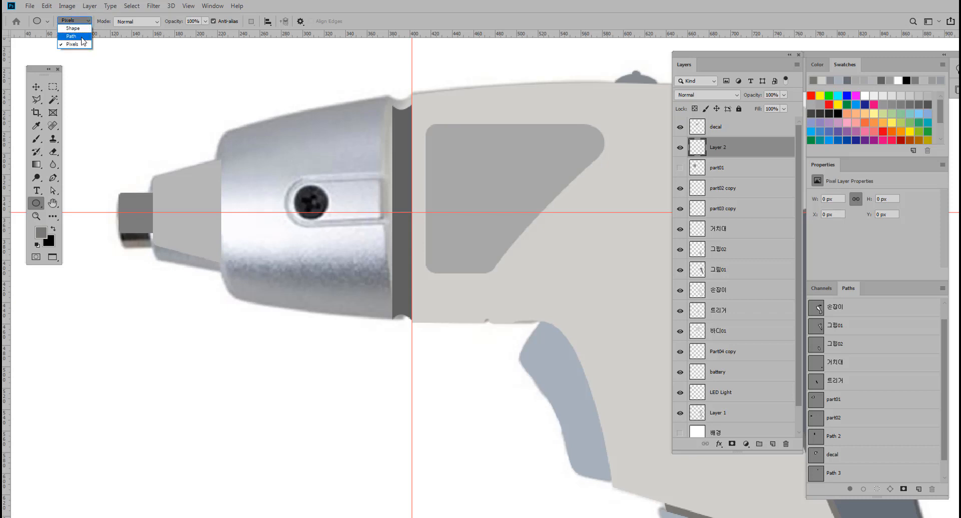
click(77, 35)
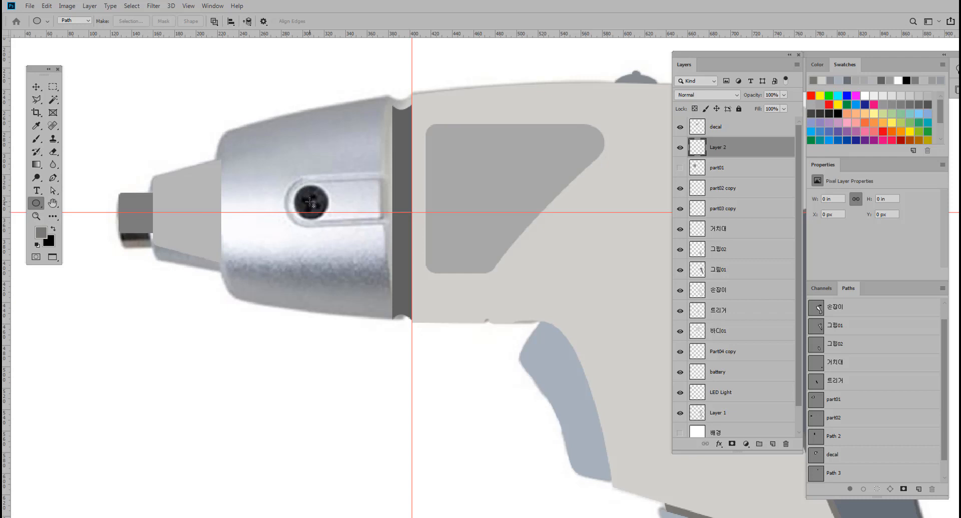
drag(310, 202, 333, 232)
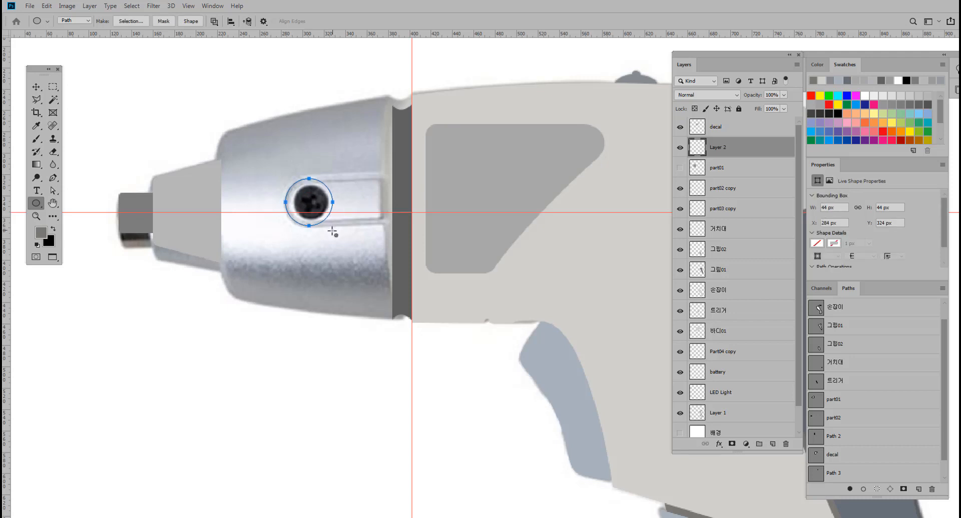
Delete the circle's right anchor point and extend the open path with the Pen into a closed slot outline reaching the dark ring.
click(52, 190)
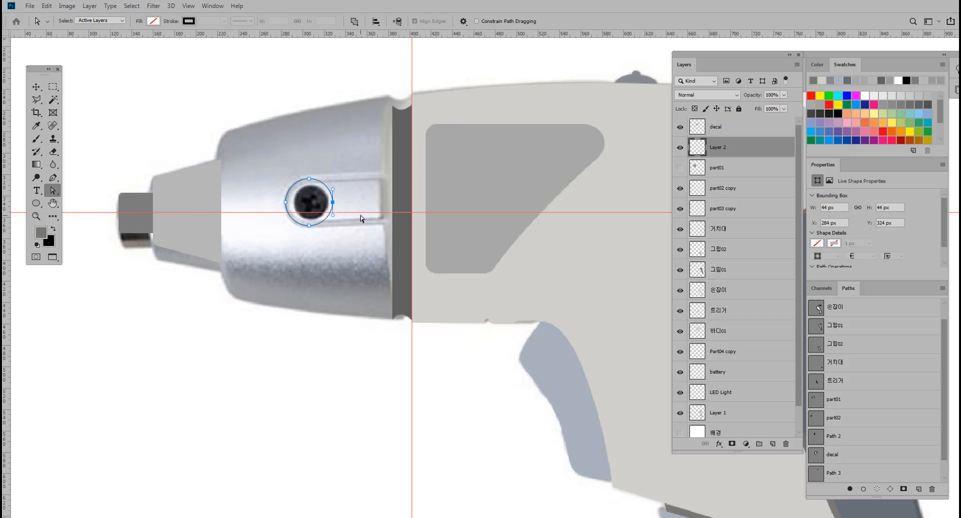
key(Delete)
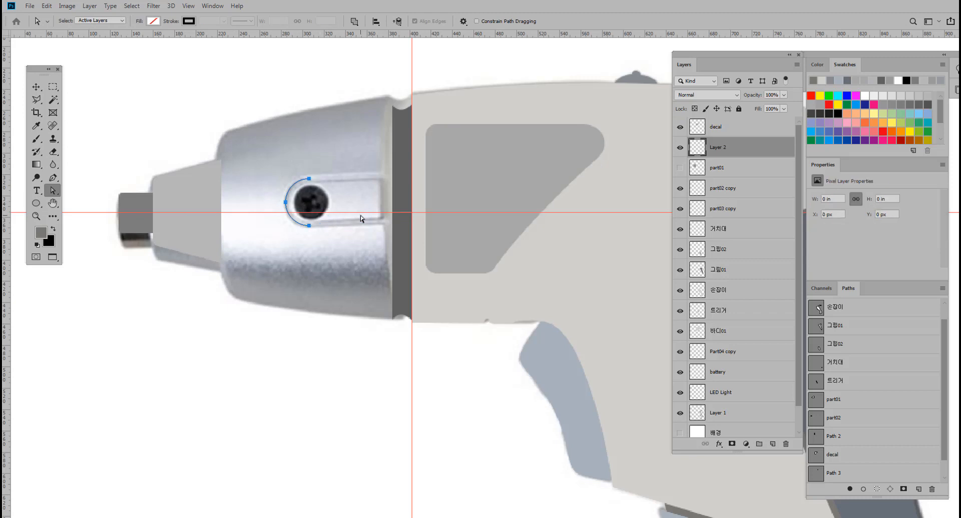
click(53, 180)
click(309, 180)
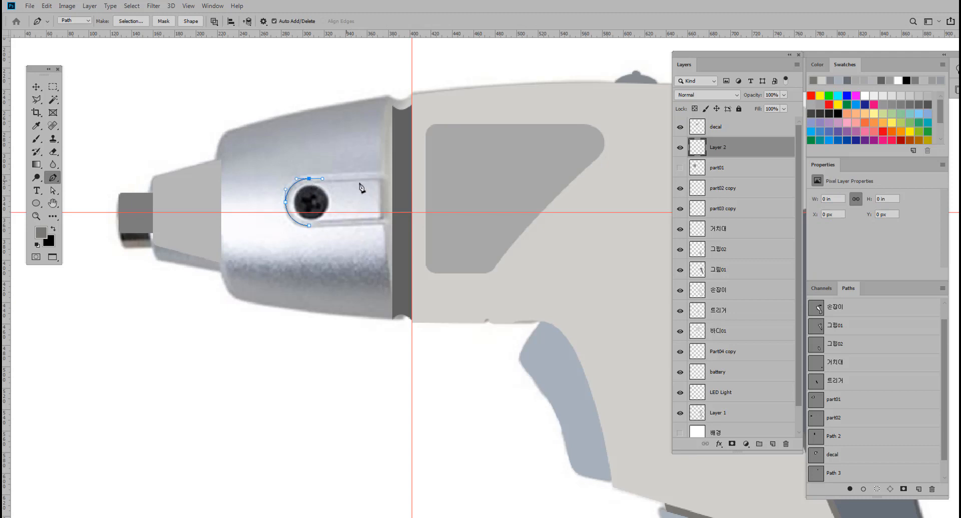
click(398, 177)
click(399, 177)
click(396, 179)
click(309, 227)
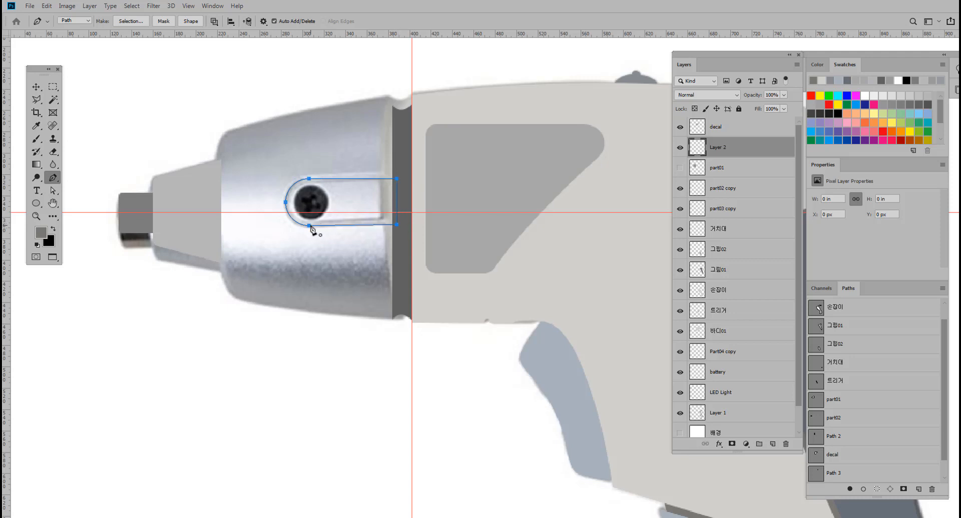
Nudge the slot path's lower-right corner down to level its bottom edge, and convert the path to a selection.
click(53, 191)
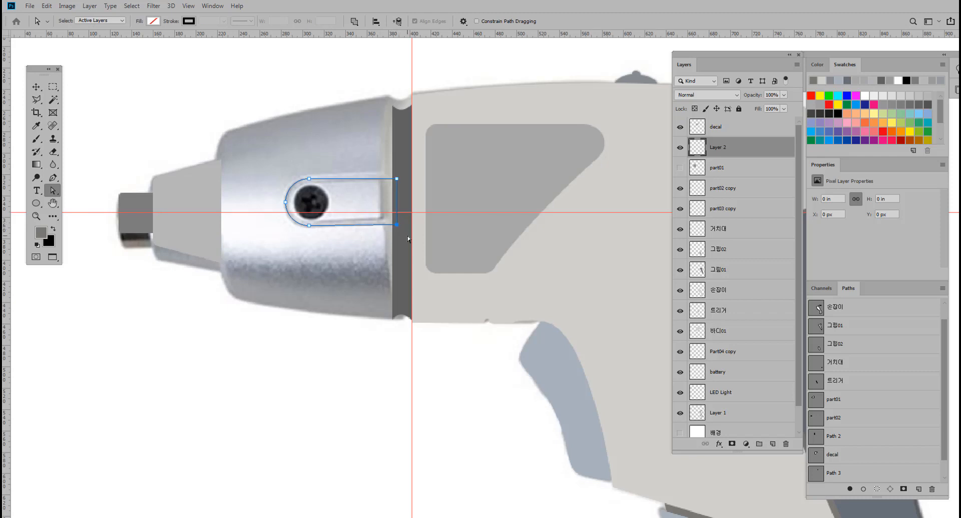
key(Down)
scroll(267, 182, up, 3)
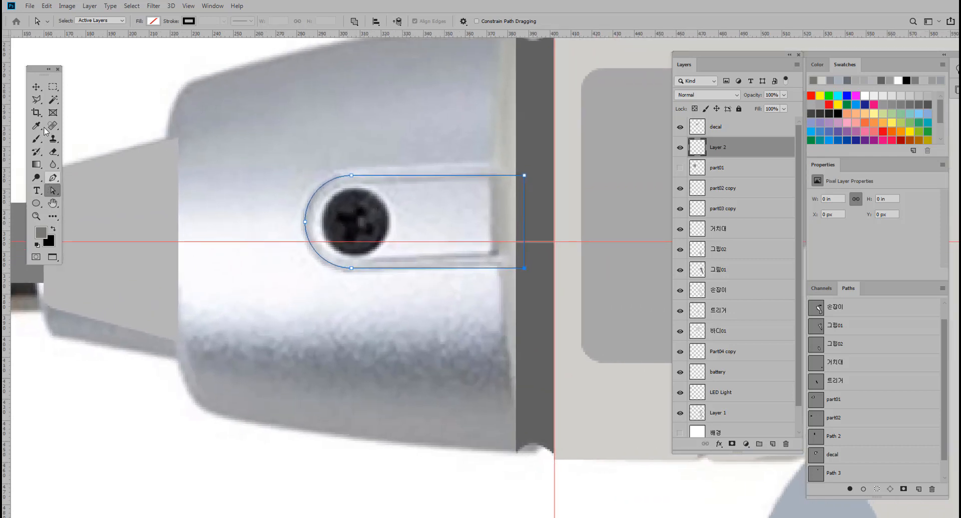
click(36, 203)
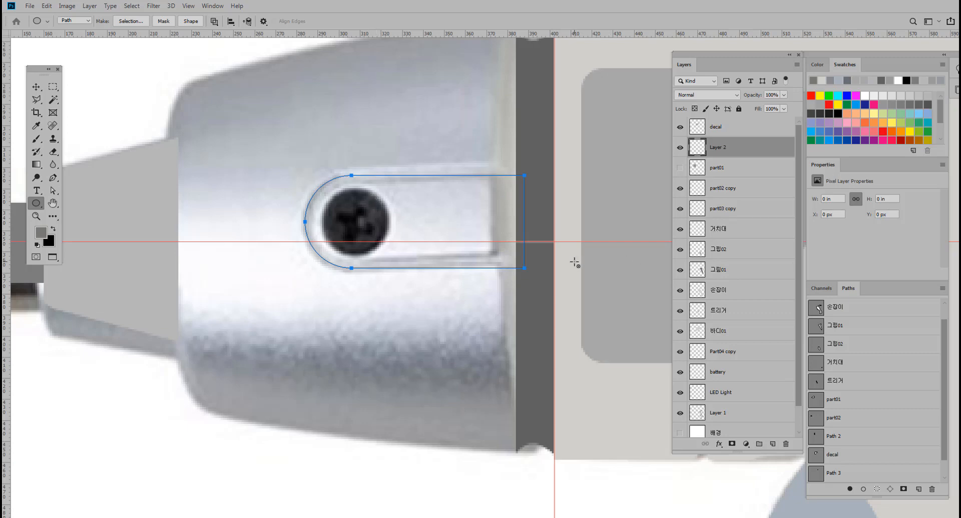
key(ctrl+Return)
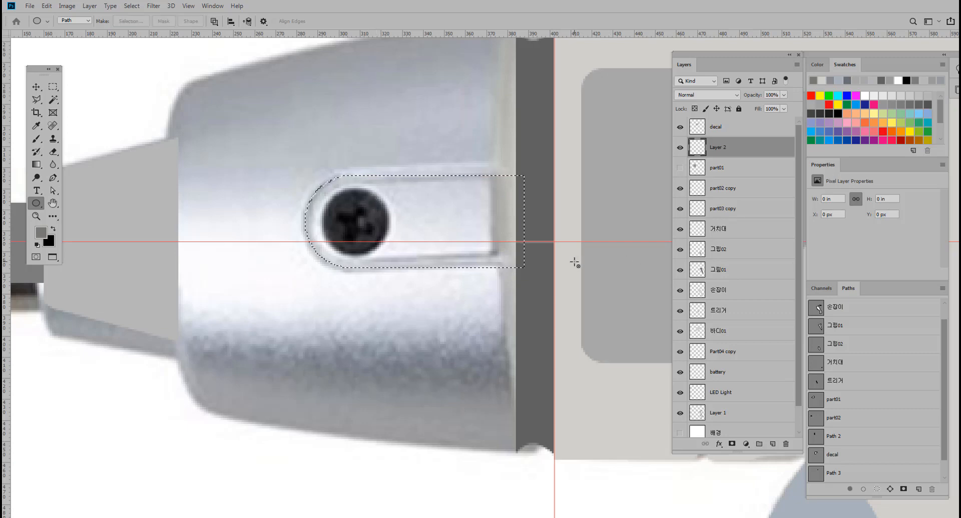
drag(567, 261, 556, 259)
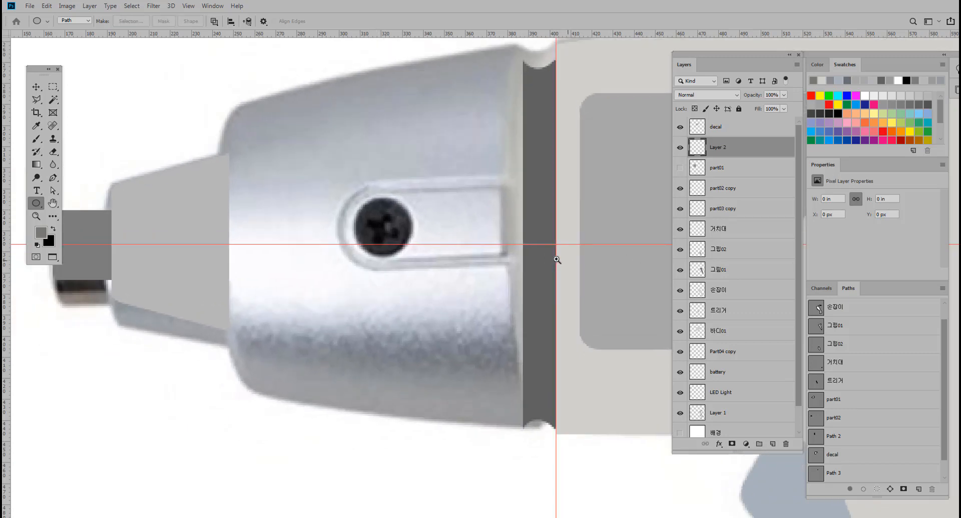
Rename the new slot layer as 나사_01.
double_click(720, 148)
text(s)
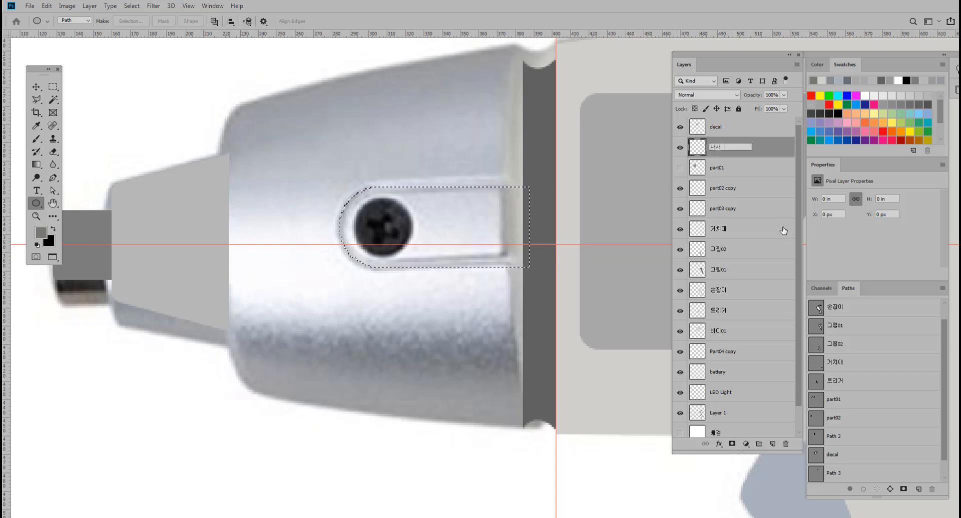
key(Return)
Try a 2 px black centred stroke along the slot selection, and undo it.
click(53, 229)
click(46, 5)
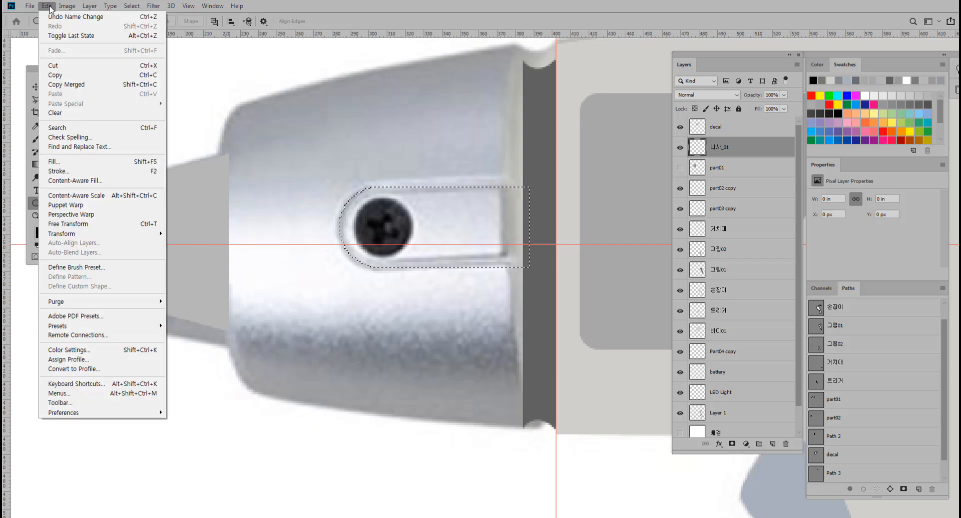
click(109, 171)
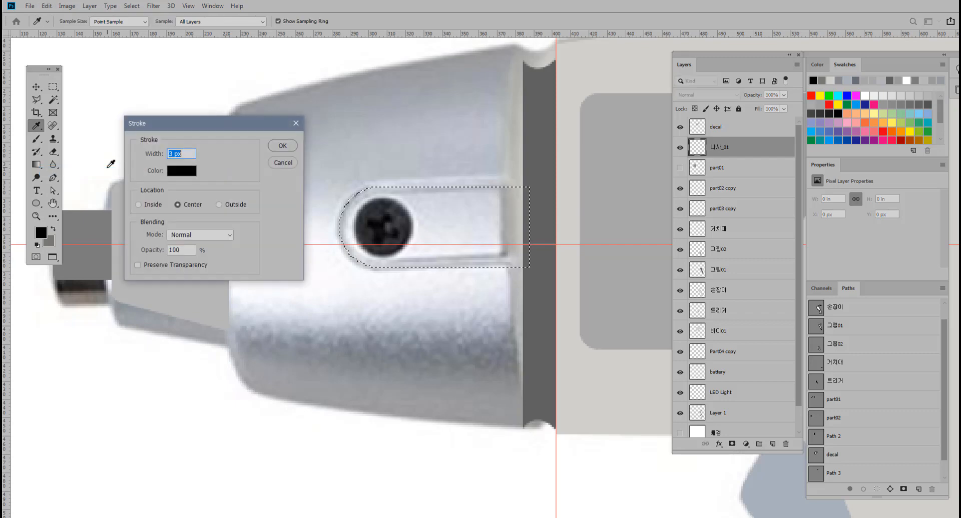
drag(172, 153, 164, 154)
text(2)
click(282, 146)
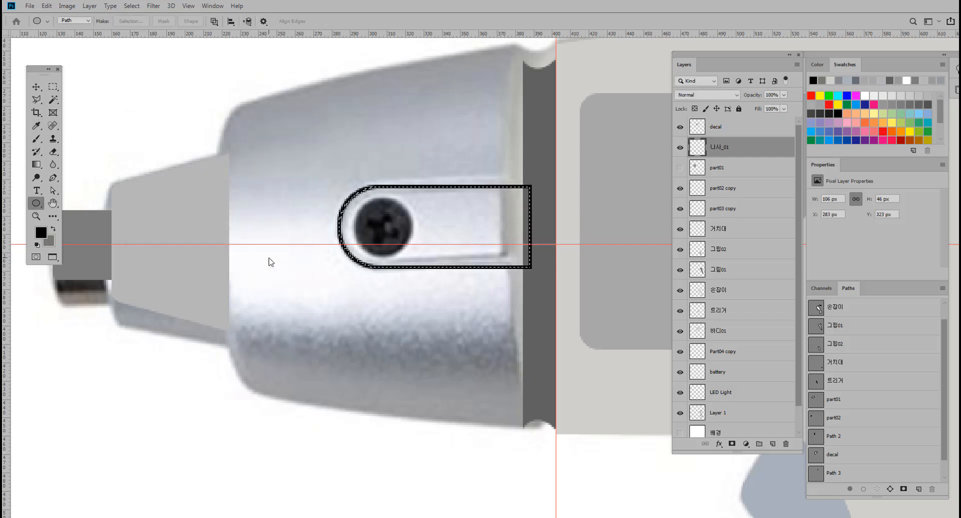
key(ctrl+z)
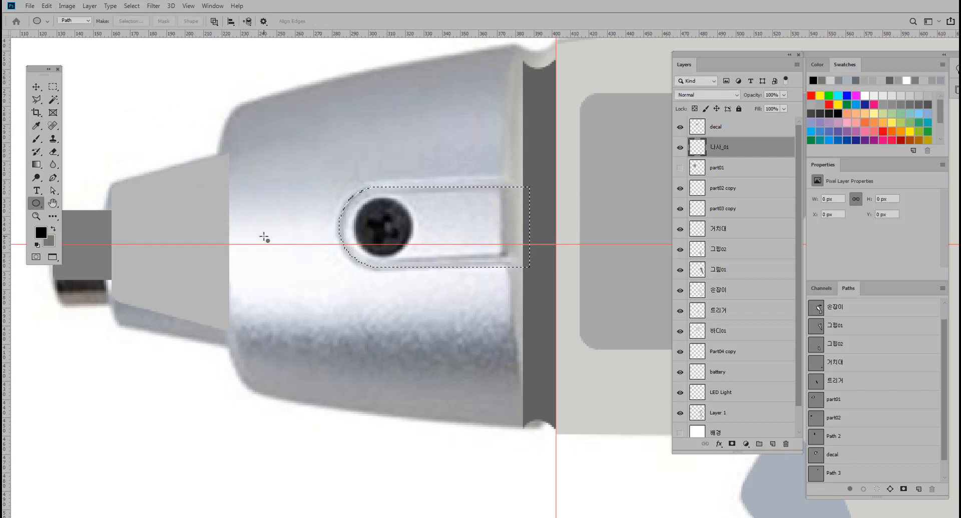
Stroke the slot selection with a 3 px centred line in dark grey #2f2f2f, and deselect.
key(alt+e)
key(s)
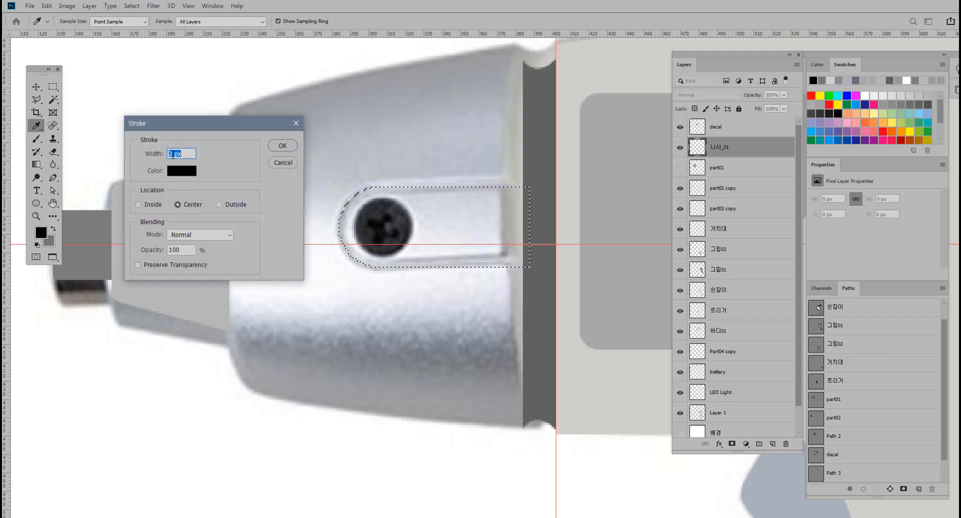
drag(174, 154, 161, 155)
text(3)
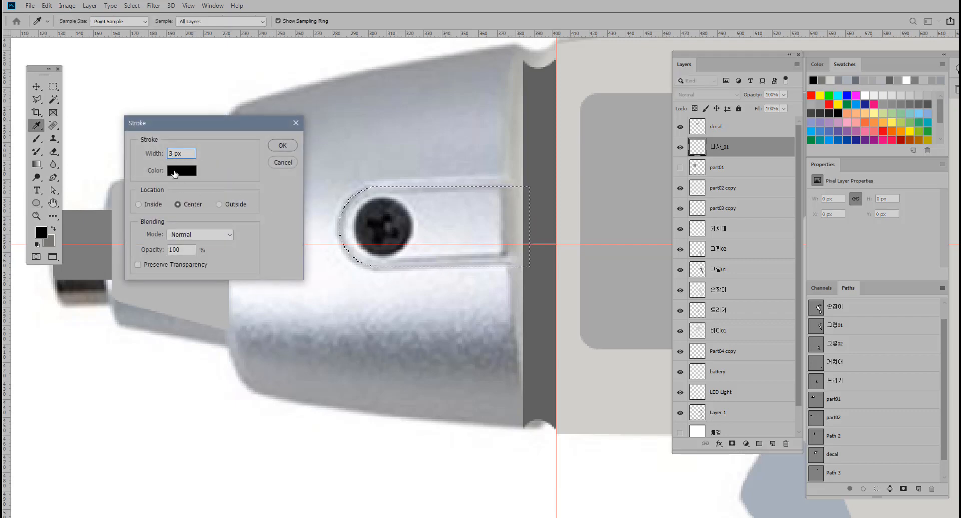
click(180, 171)
drag(61, 267, 53, 269)
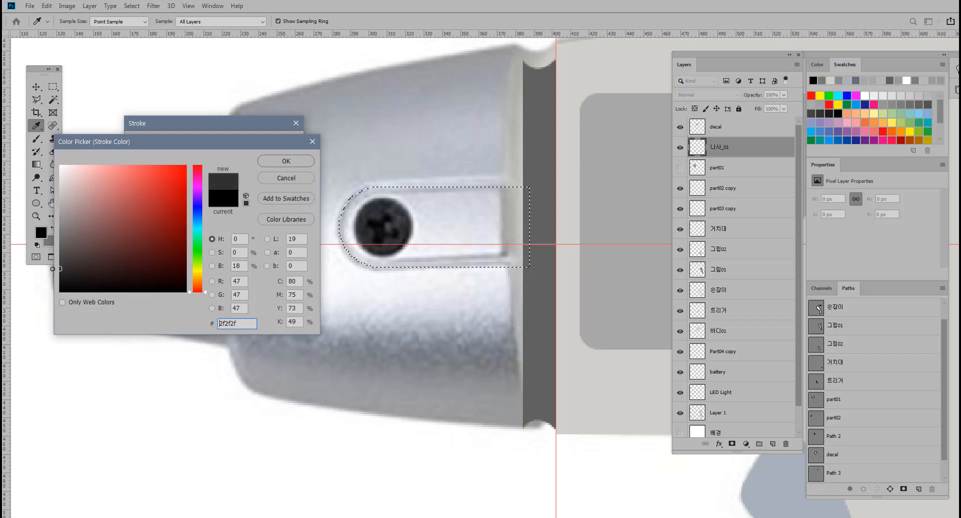
click(288, 166)
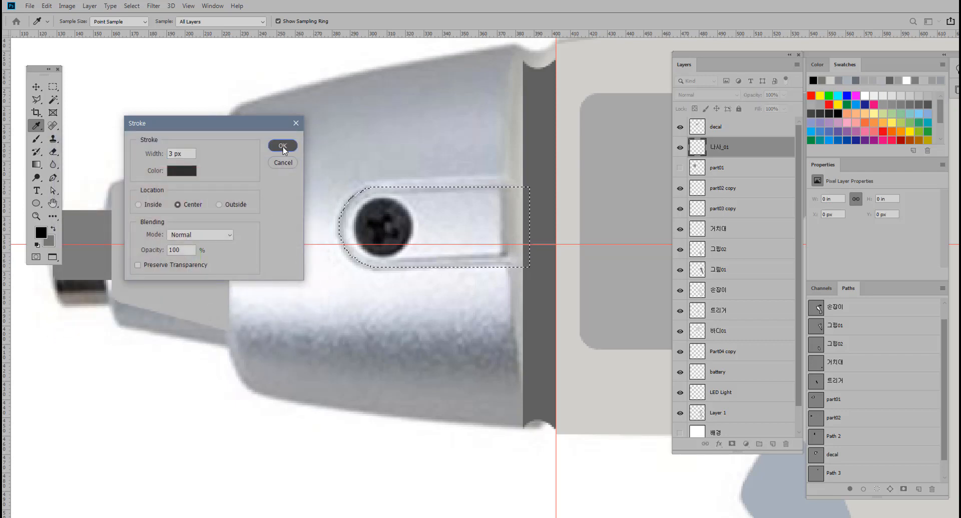
click(280, 145)
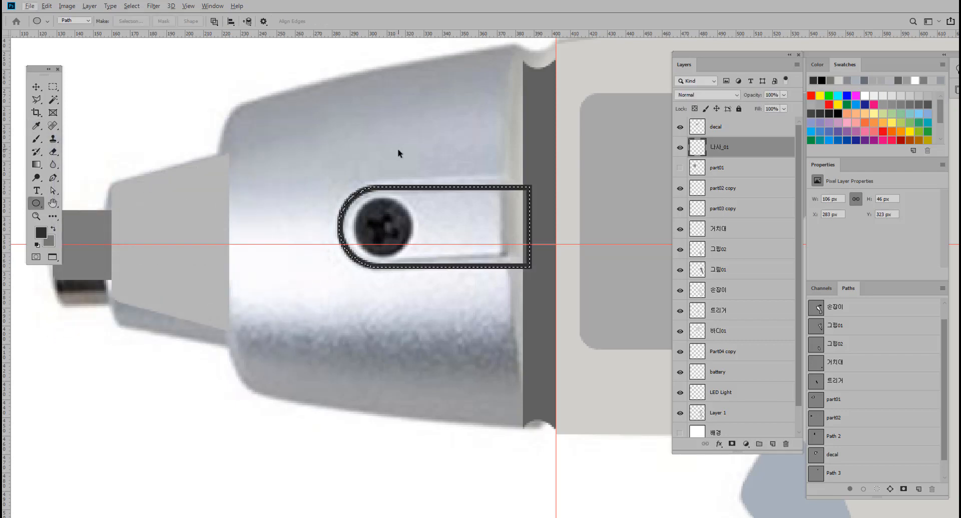
key(ctrl+d)
On a new layer, draw a circular path about 30 px across over the screw, convert it to a selection, and fill it with the dark grey.
click(772, 444)
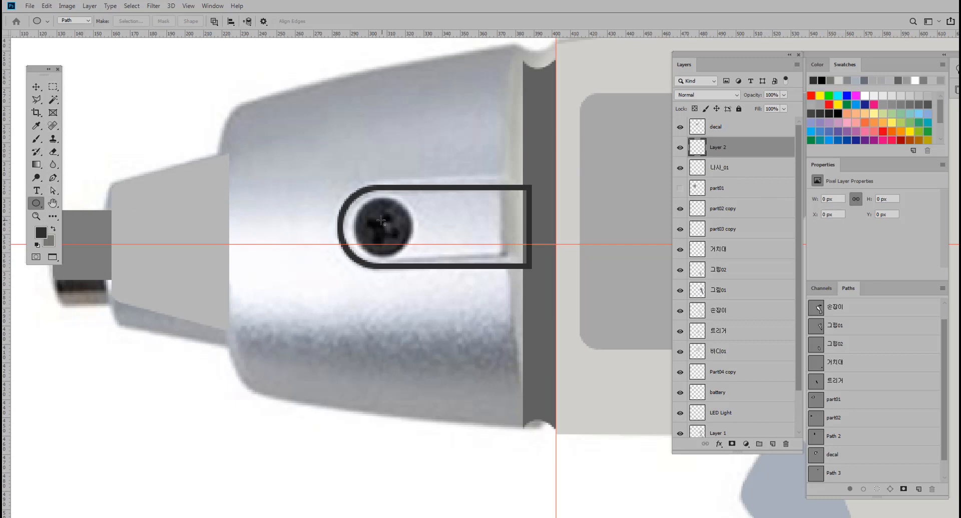
drag(381, 226, 415, 251)
drag(408, 37, 416, 255)
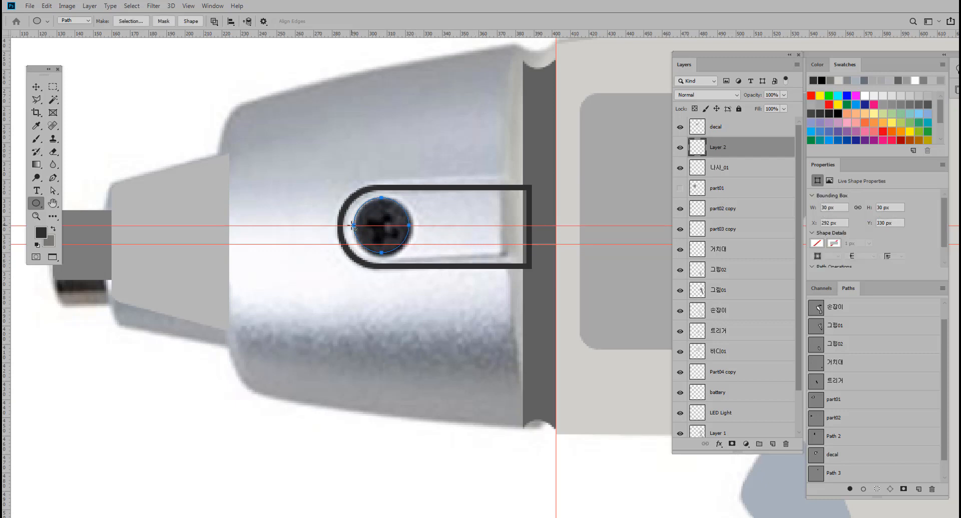
key(alt+BackSpace)
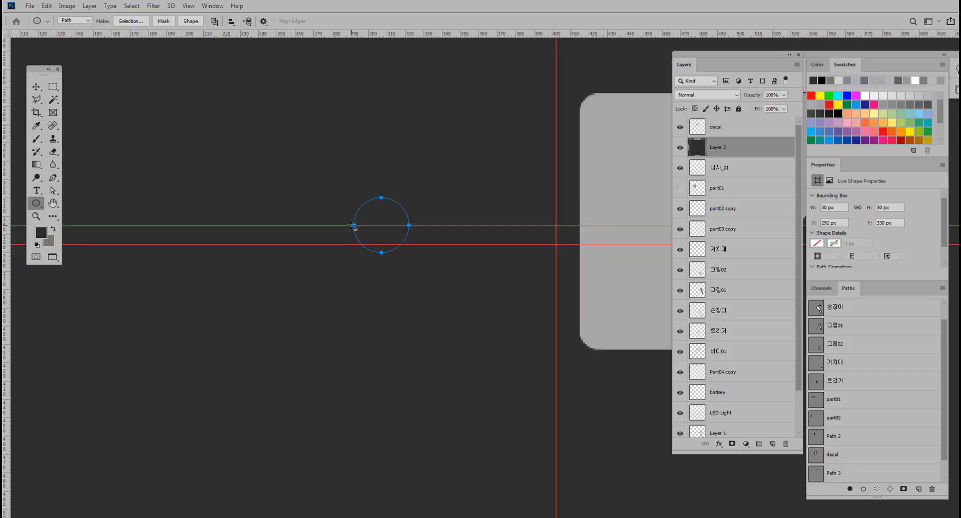
key(ctrl+z)
key(ctrl+Return)
key(alt+BackSpace)
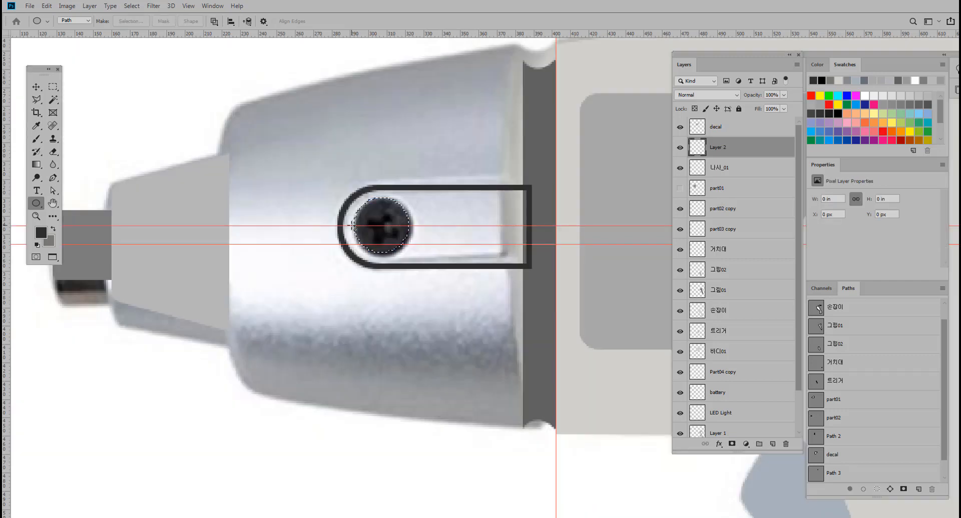
key(ctrl+d)
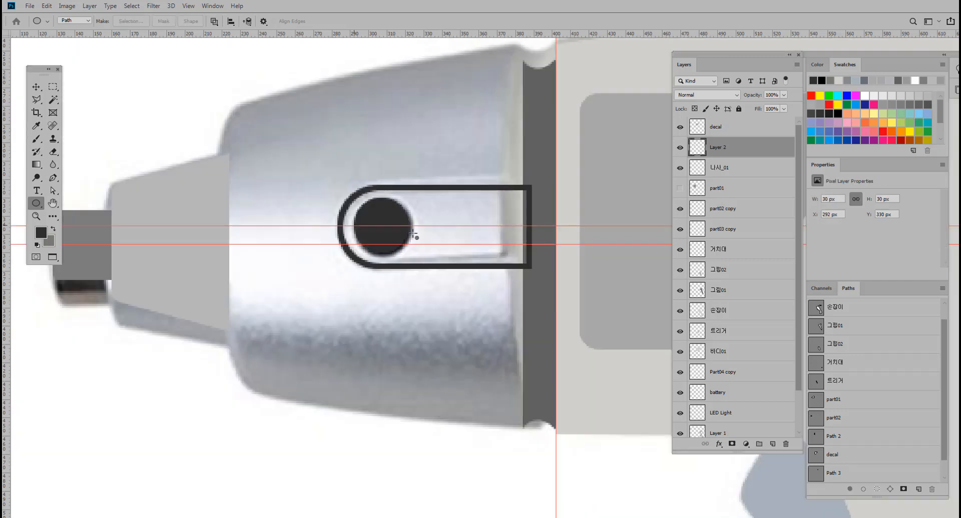
Remove the horizontal guide through the screw, and move Layer 2 and 나사_01 together down about 7 px toward the chuck's centre guide.
click(36, 86)
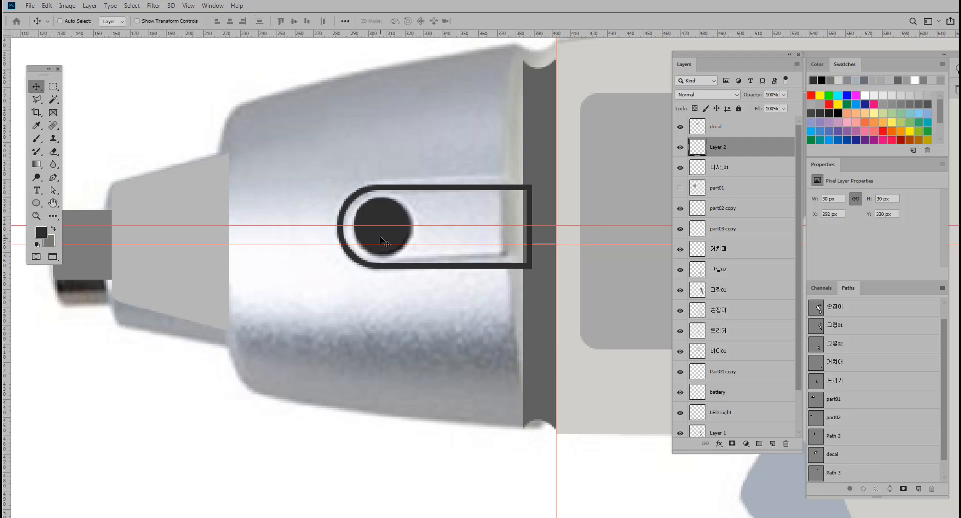
drag(386, 226, 453, 20)
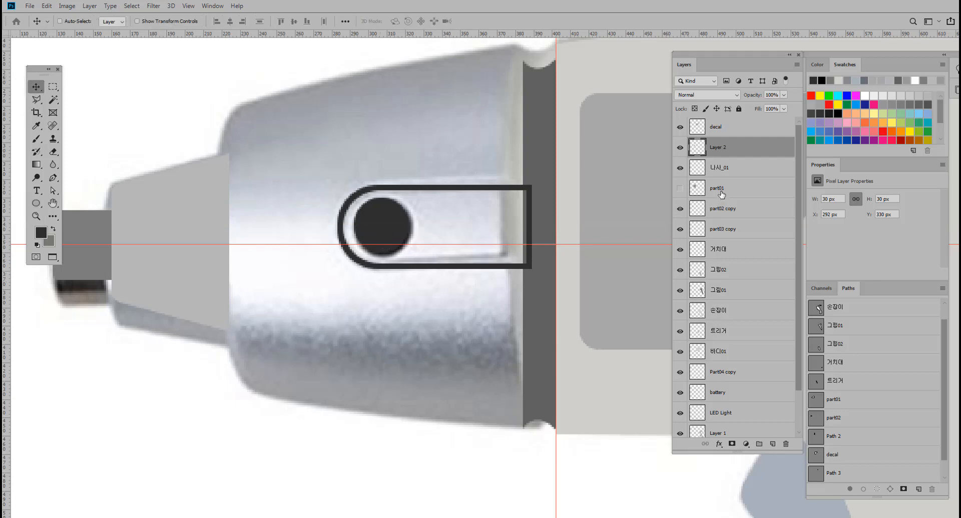
shift+click(726, 170)
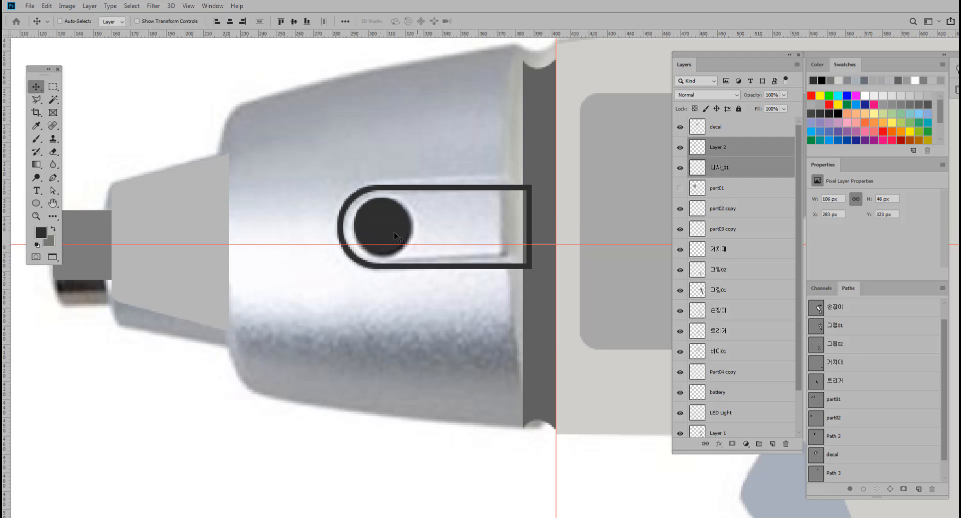
drag(385, 222, 384, 238)
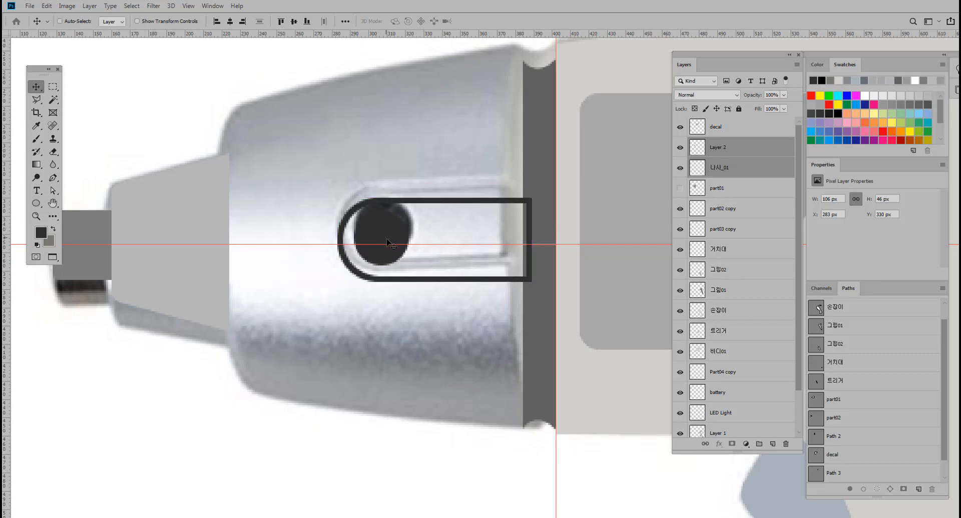
Undo the last move of Layer 2 and 나사_01, and move both down about 9 px onto the chuck's centre guide.
key(Down)
key(Down)
key(ctrl+z)
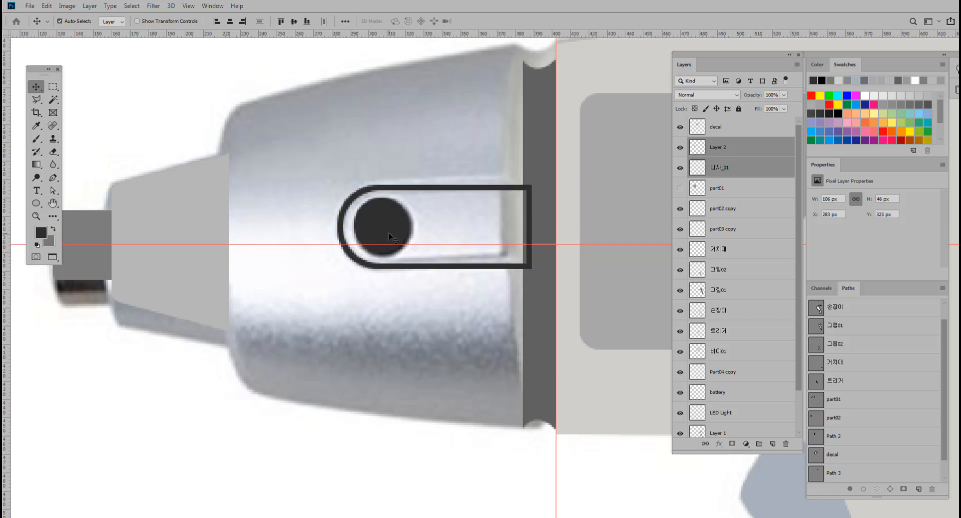
click(681, 169)
click(679, 150)
click(679, 150)
drag(386, 229, 385, 239)
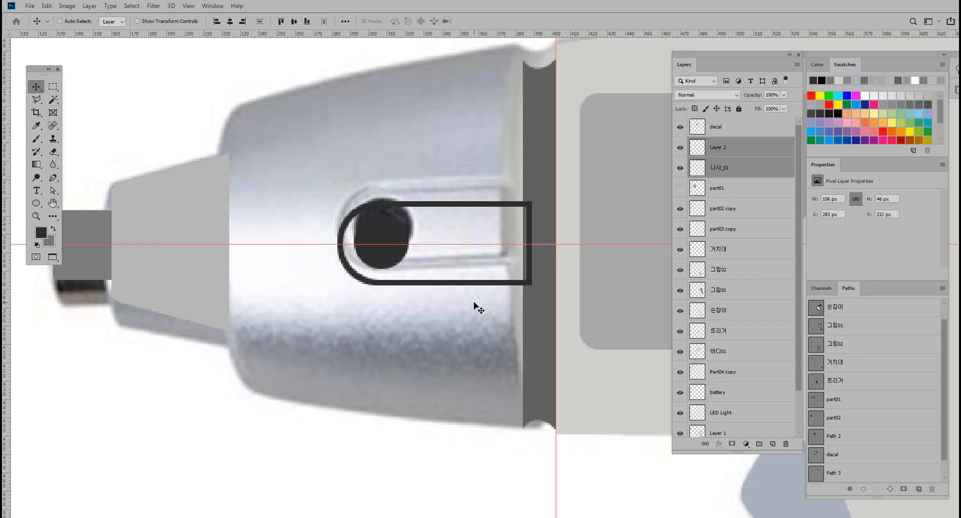
Hide the Background reference layer, and show the white 배경 layer and the part01 chuck body.
scroll(702, 433, down, 2)
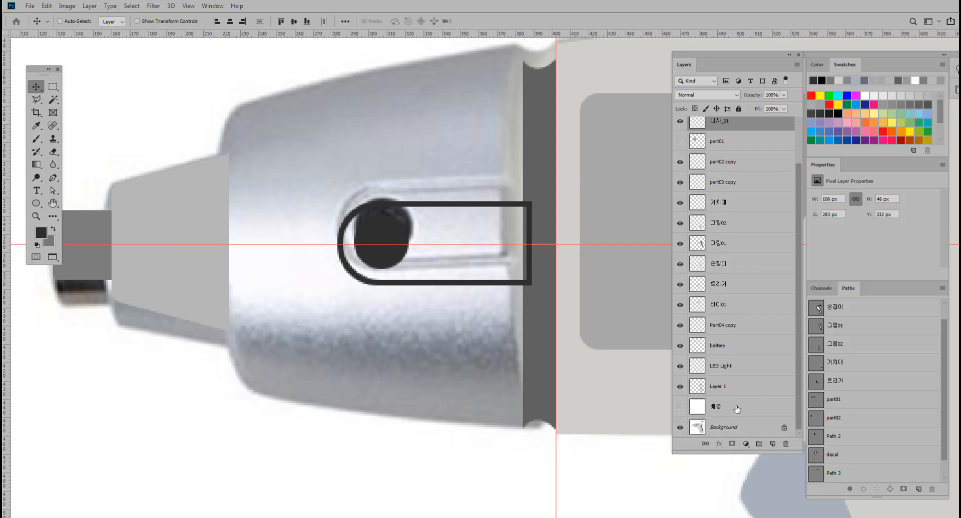
click(679, 428)
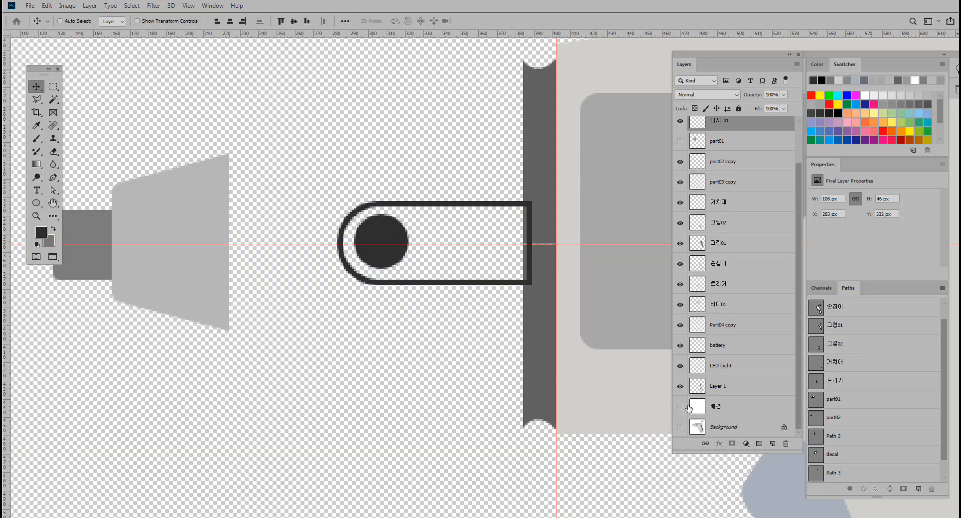
click(680, 407)
scroll(680, 408, up, 2)
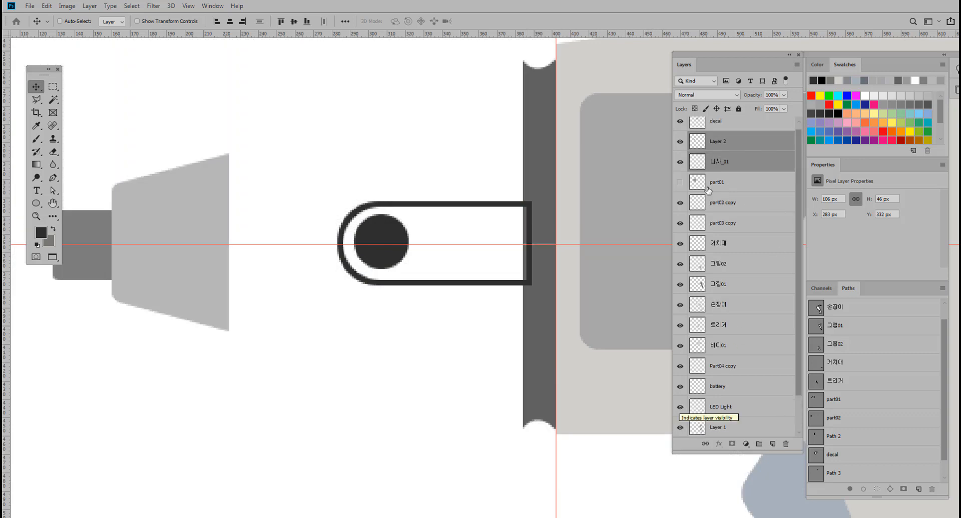
click(679, 182)
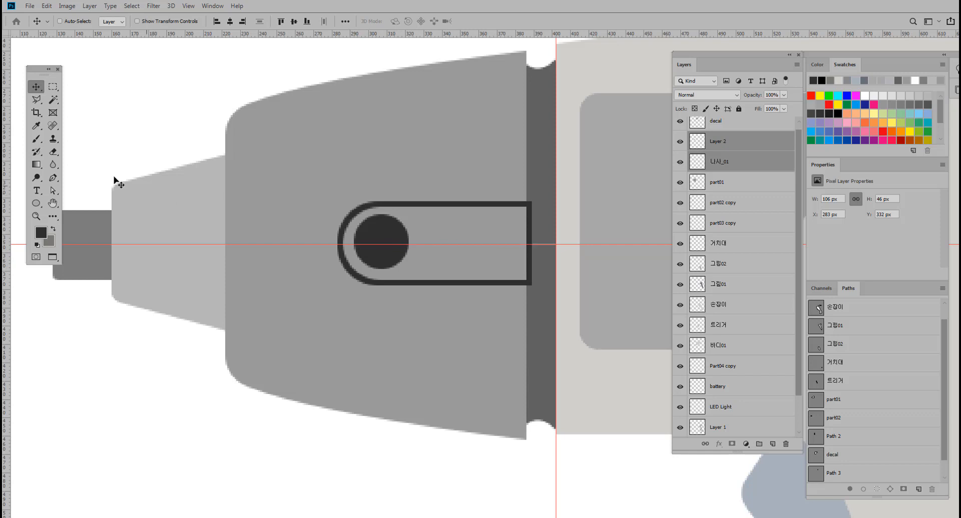
Rename Layer 2, which holds the screw circle, as 나사구멍.
click(55, 88)
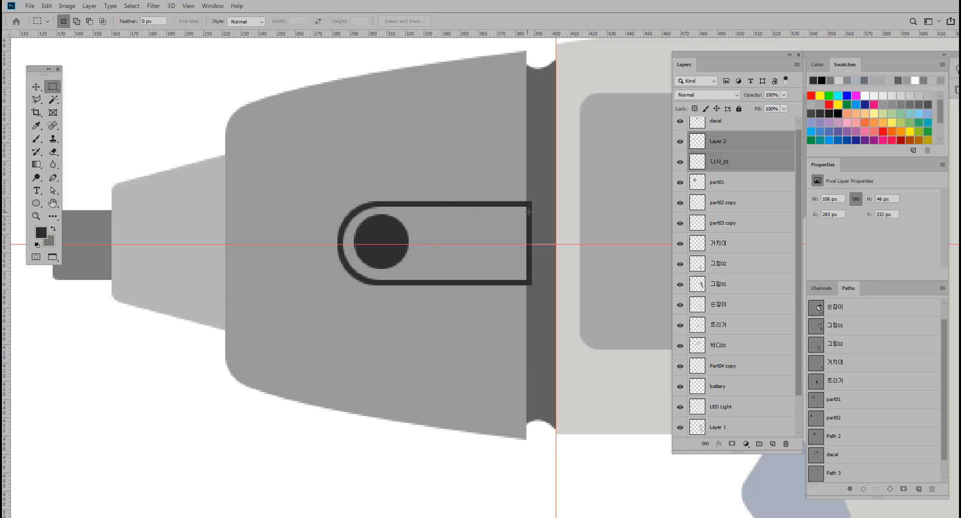
click(750, 162)
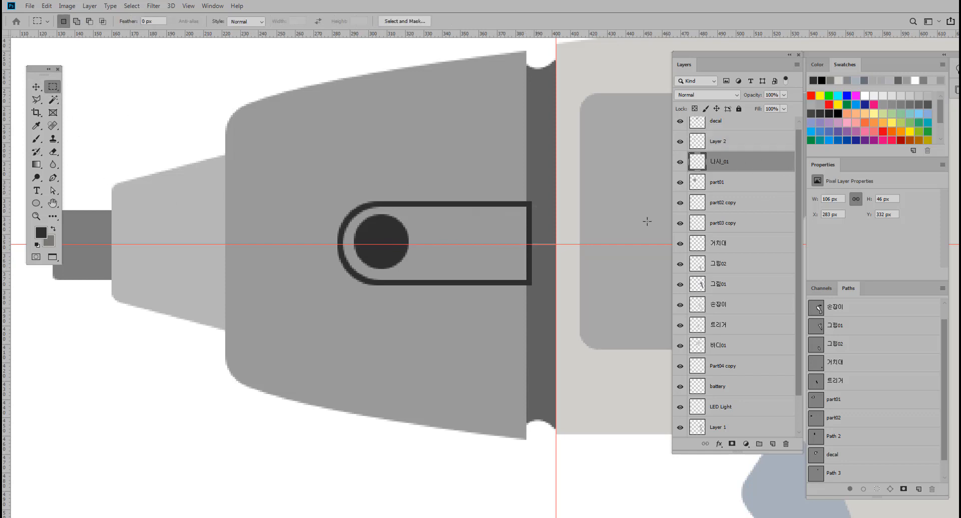
double_click(719, 142)
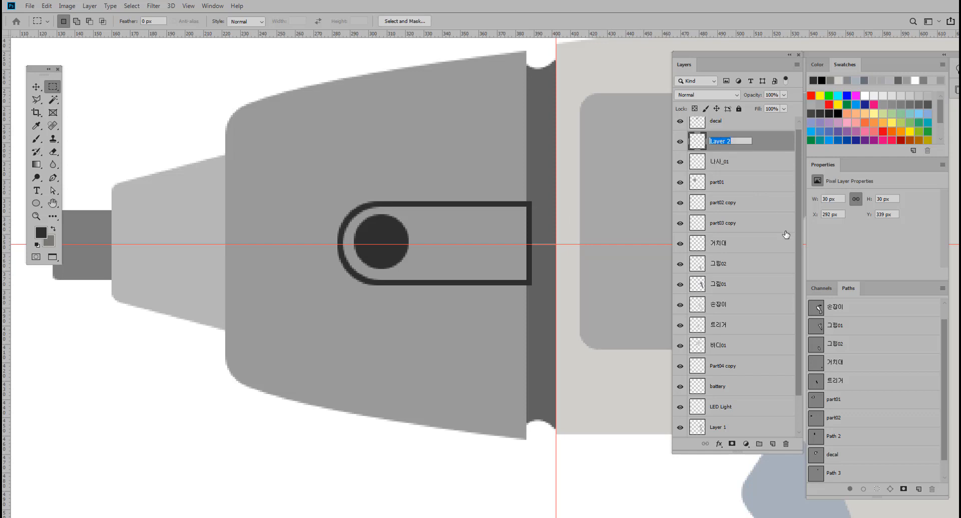
text(나사구멍)
On 나사_01, delete the slot outline's closed square end and the line ends extending past the chuck body's edge, and deselect.
click(743, 161)
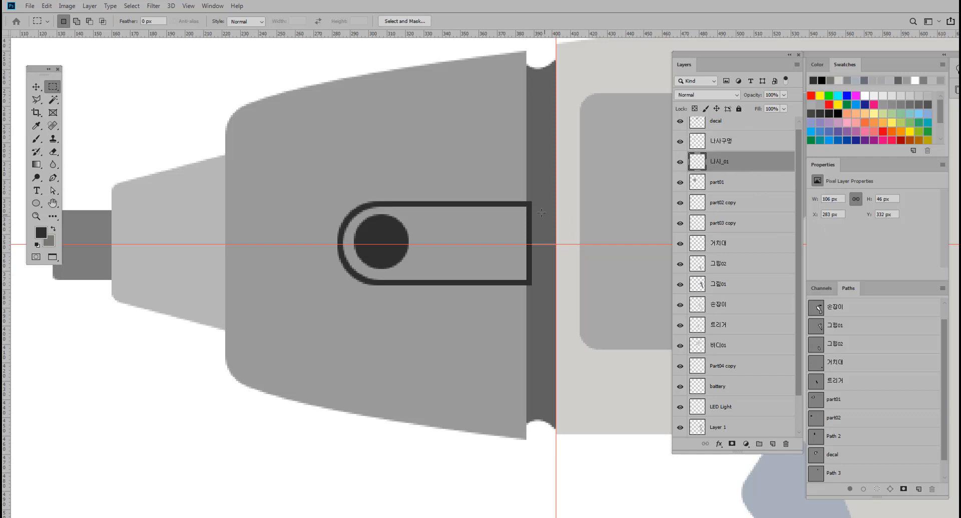
drag(539, 208, 518, 278)
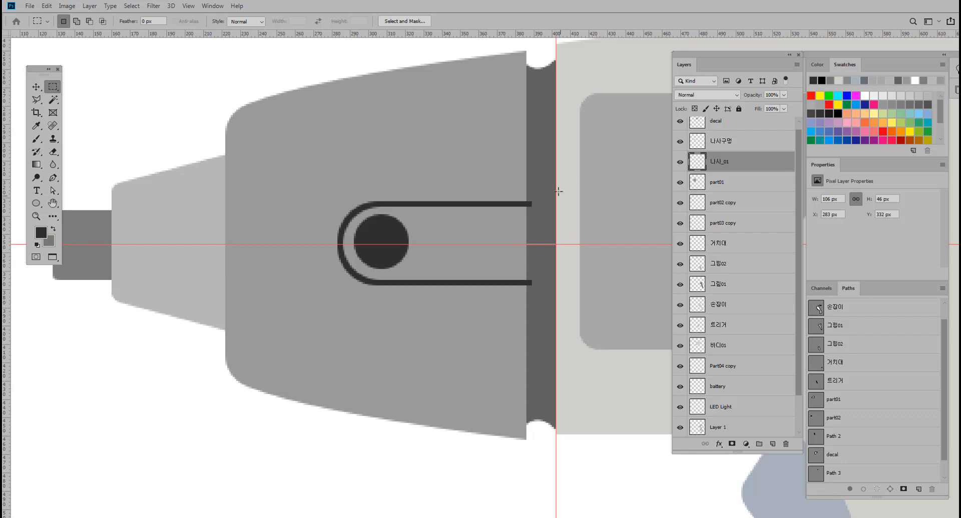
drag(557, 190, 527, 298)
key(Delete)
key(ctrl+d)
Move the 나사구멍 circle 1 px left and 1 px down inside the slot's rounded end.
scroll(386, 243, up, 2)
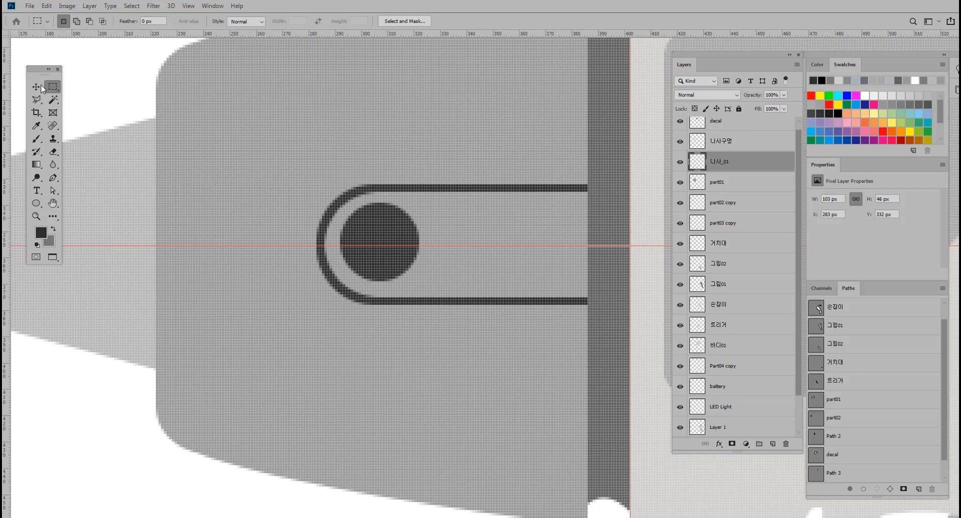
click(37, 86)
click(739, 146)
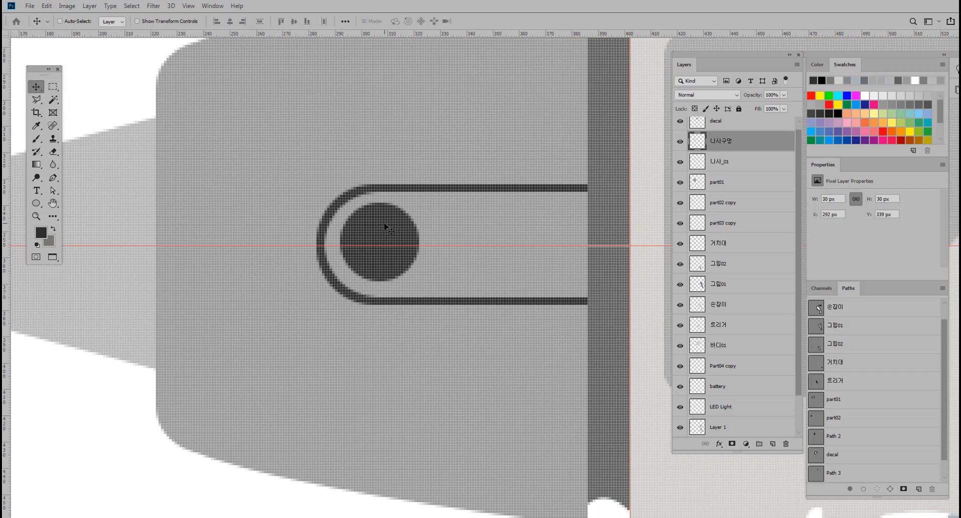
key(Left)
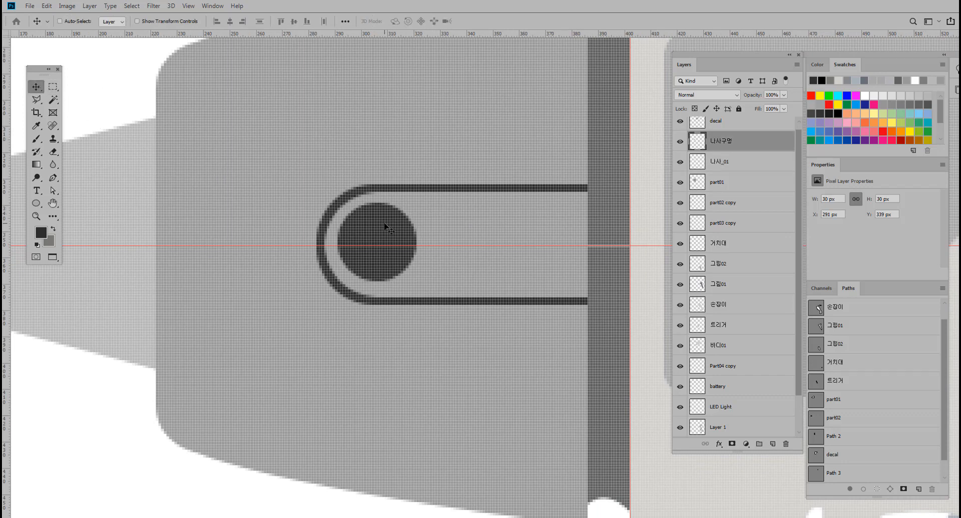
key(Down)
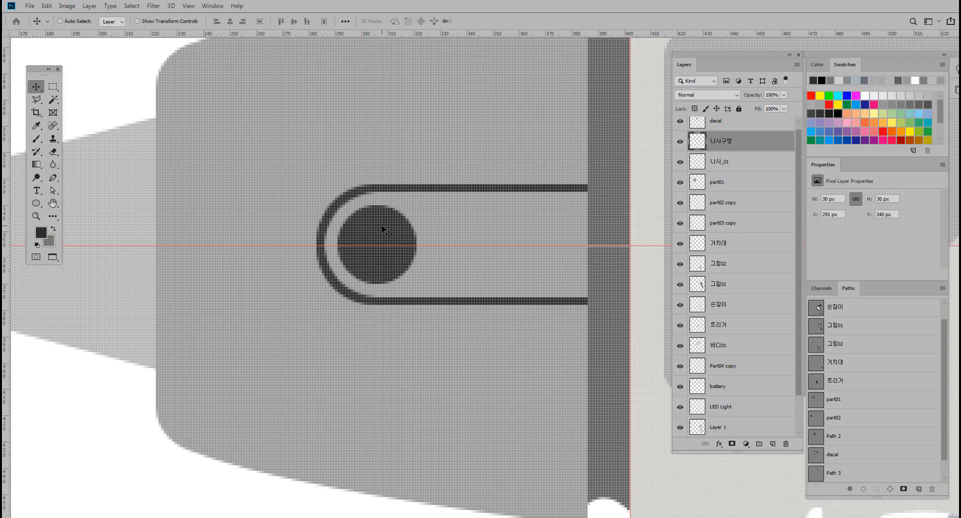
drag(392, 229, 407, 214)
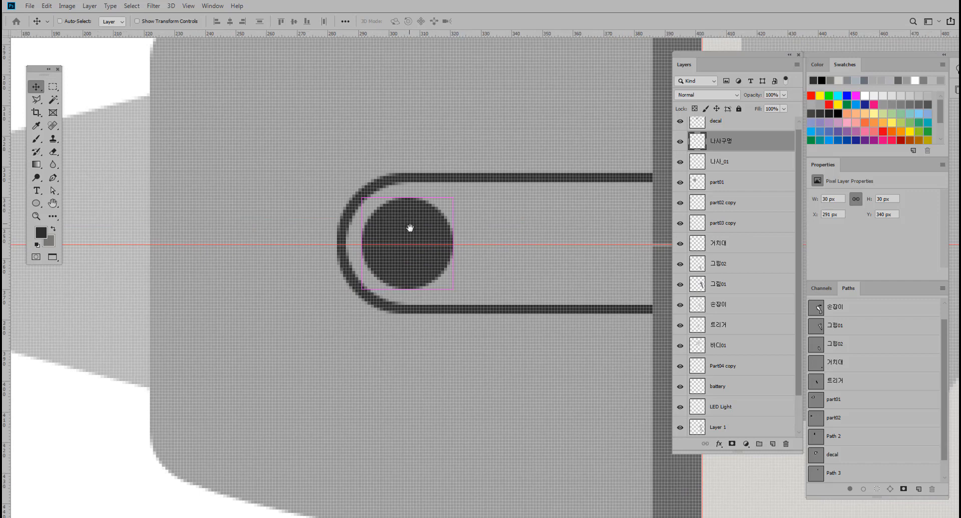
Align 나사구멍 and 나사_01 on their vertical centres, and undo a trial alignment on their horizontal centres.
shift+click(741, 160)
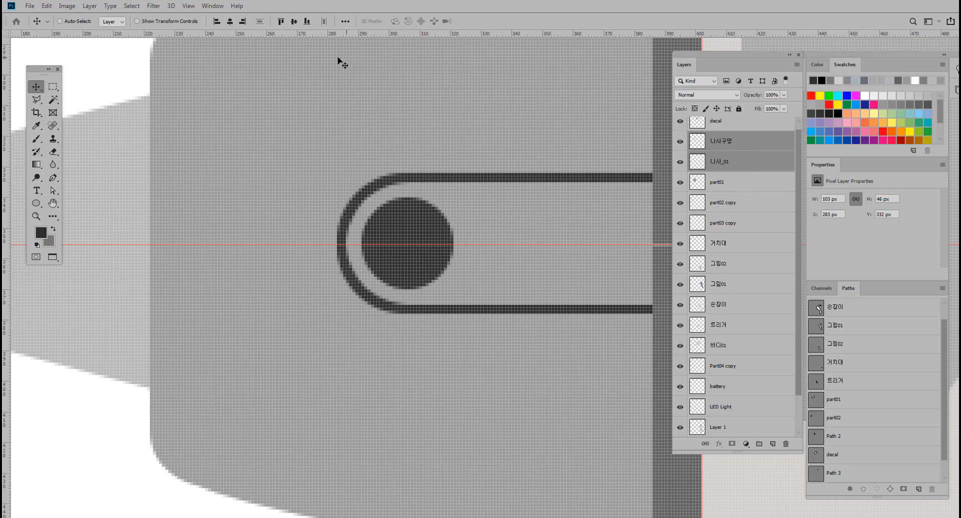
click(293, 22)
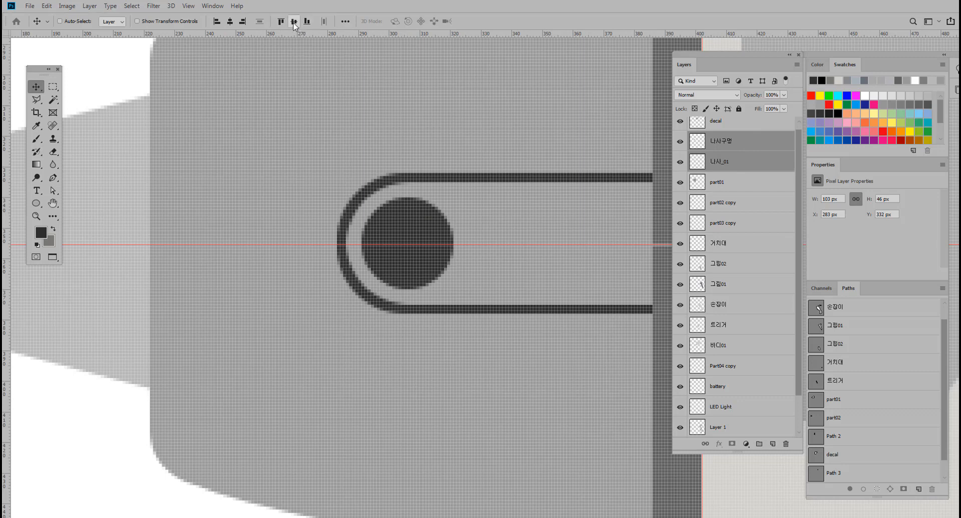
click(229, 22)
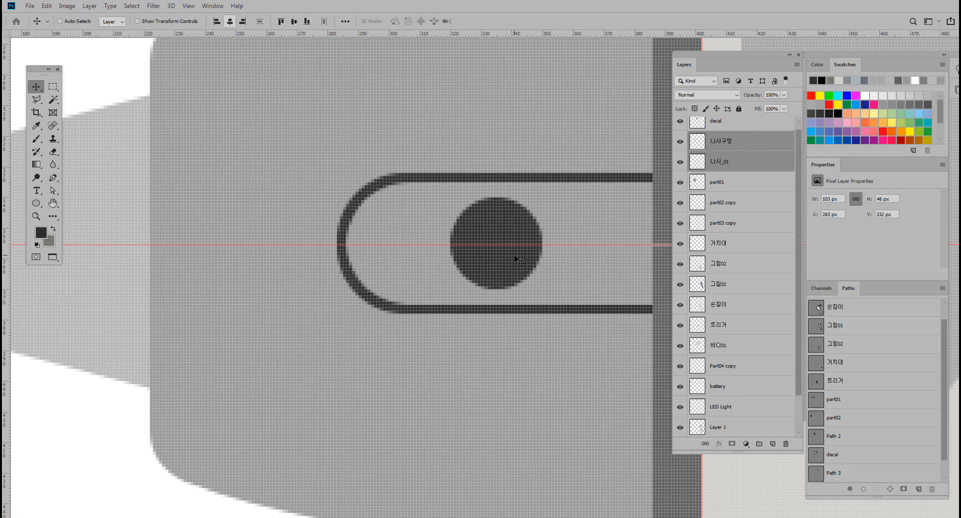
key(ctrl+z)
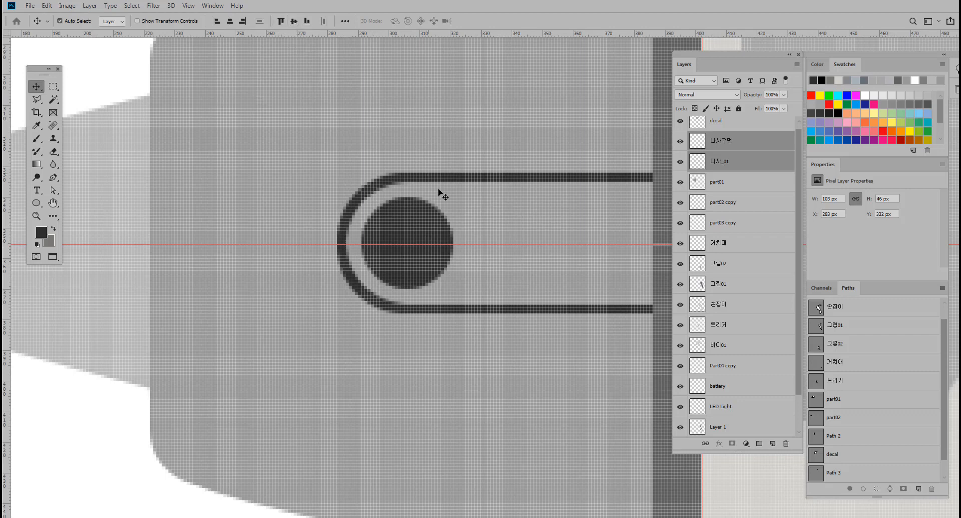
Refill the 나사구멍 circle with a slightly lighter dark grey than #2f2f2f, and deselect.
click(714, 146)
ctrl+click(697, 141)
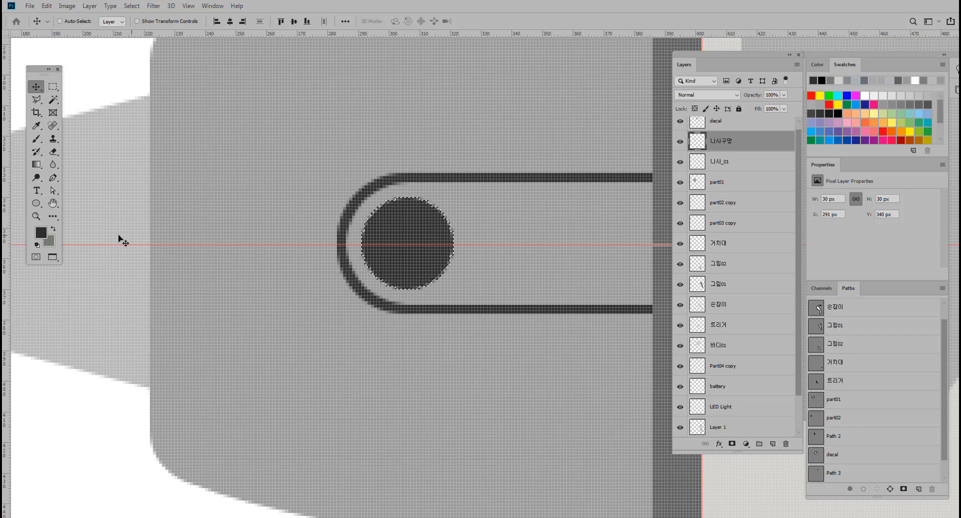
click(41, 233)
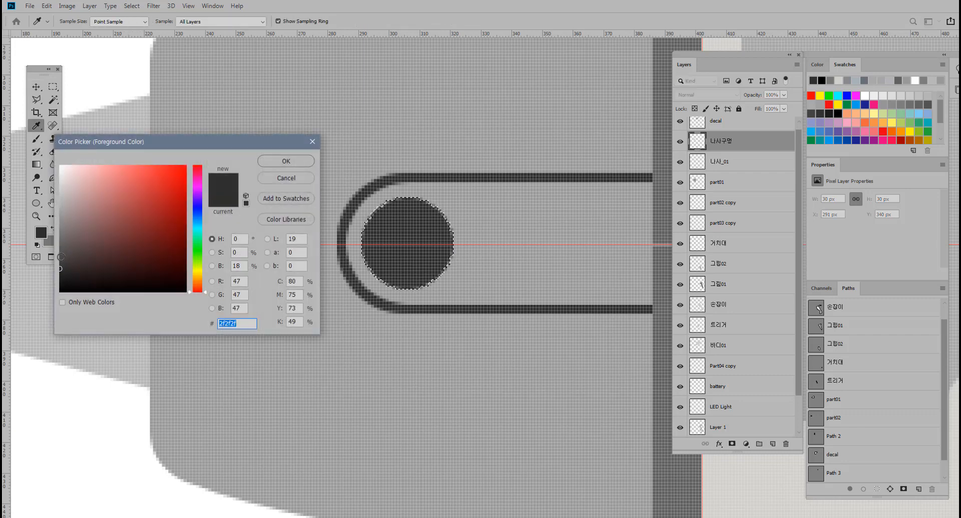
click(285, 161)
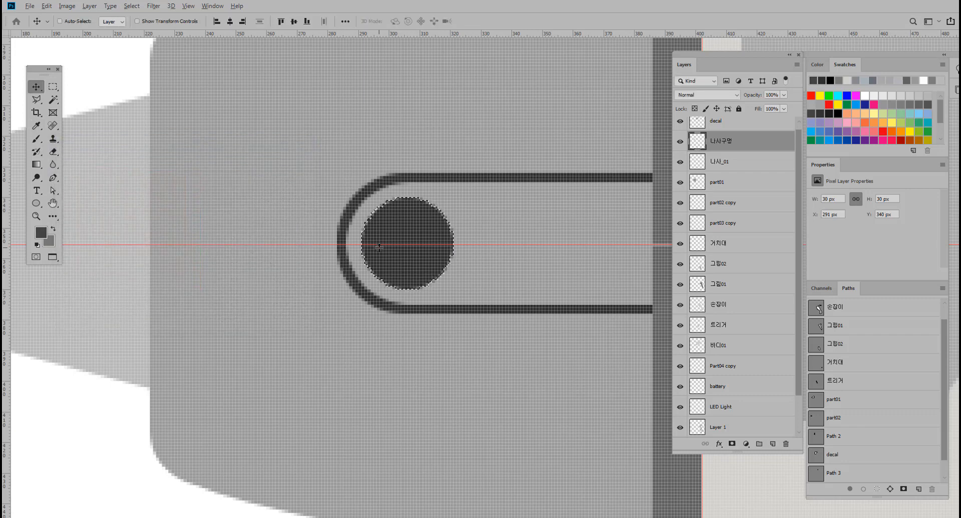
key(alt+Delete)
key(ctrl+d)
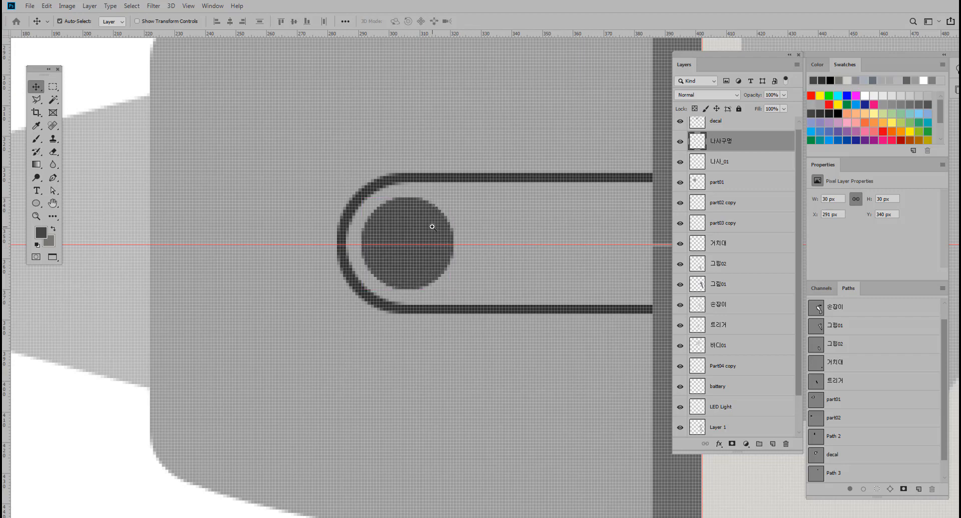
Add a new layer above 나사구멍, try a Rounded Rectangle path with a 2 px radius on the chuck, and undo it.
mouse_move(432, 227)
ctrl+space+mouse_down()
mouse_move(455, 214)
mouse_move(445, 214)
ctrl+space+mouse_up()
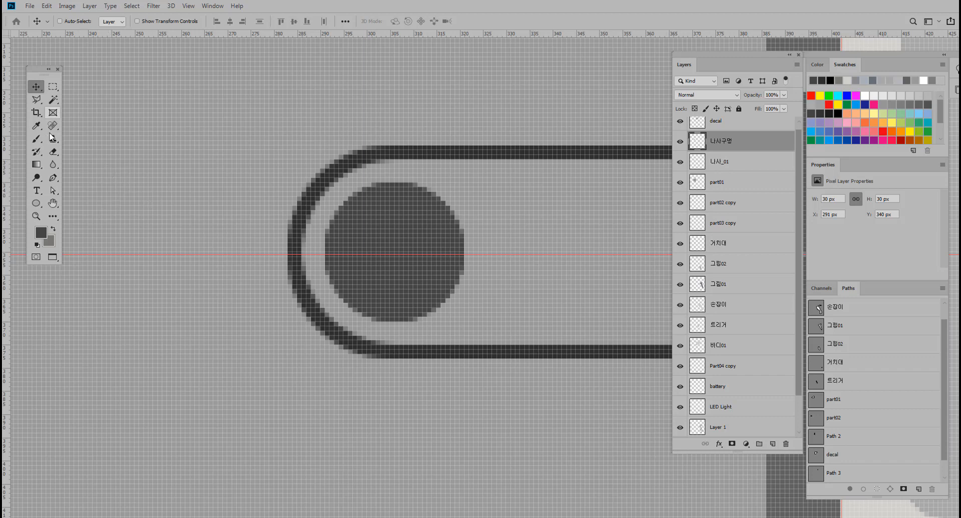
click(38, 205)
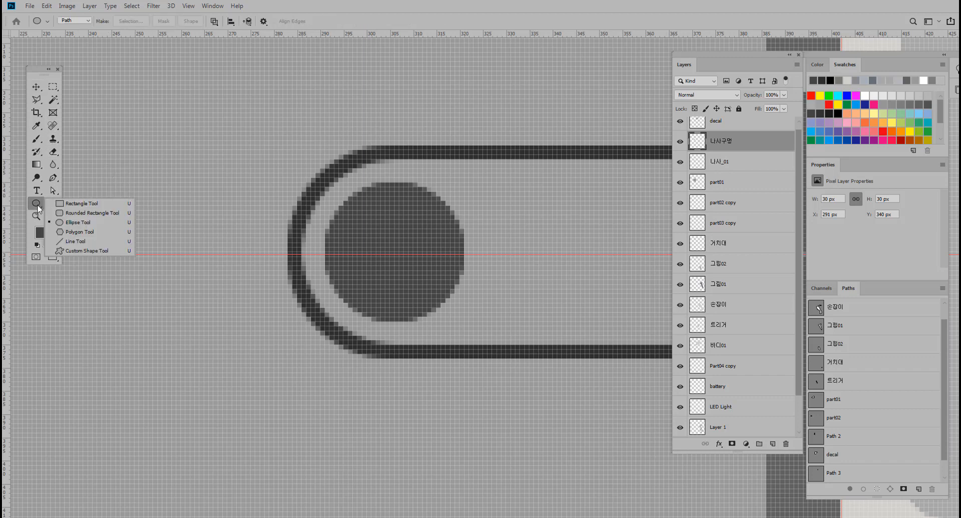
click(69, 216)
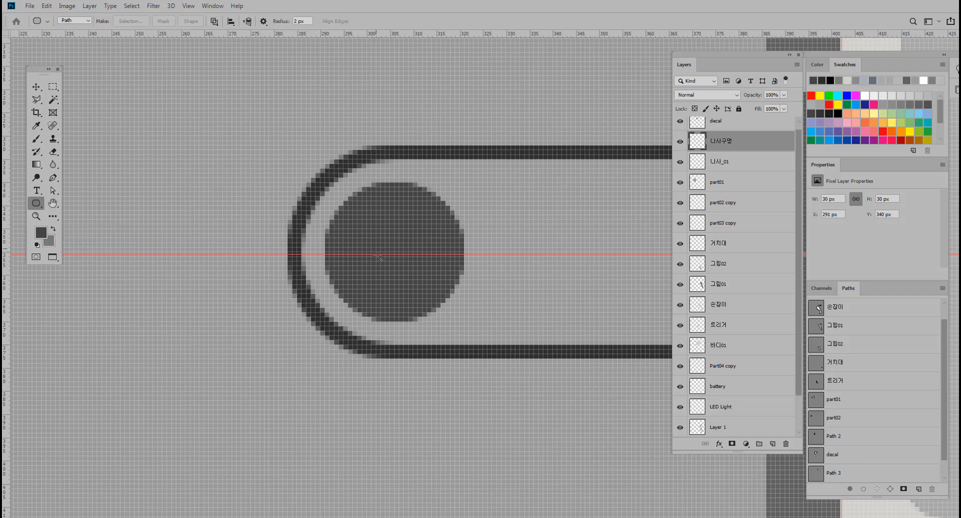
drag(309, 183, 358, 201)
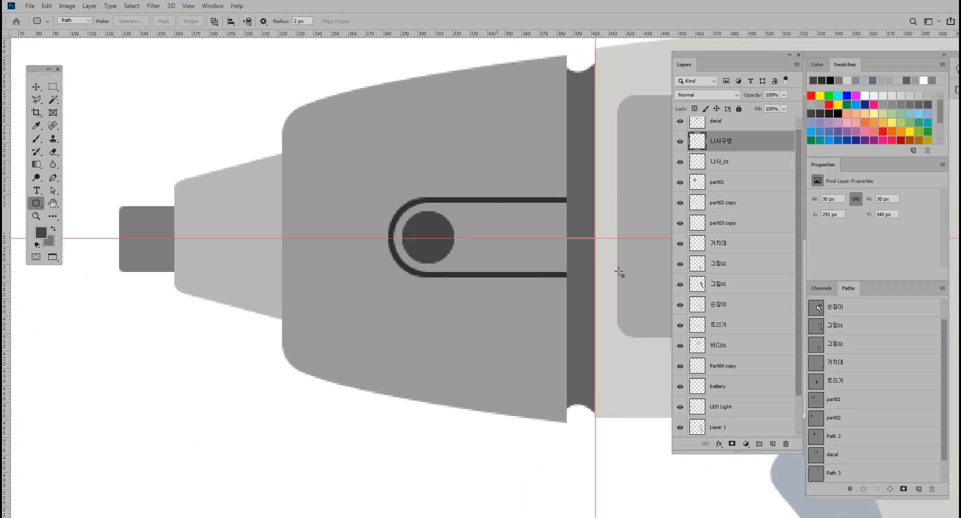
click(772, 444)
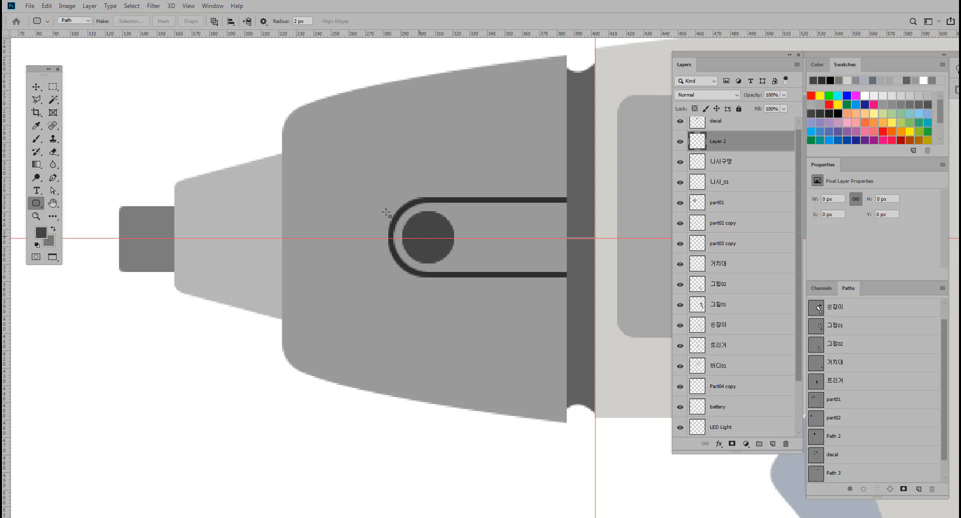
drag(341, 136, 353, 194)
key(ctrl+z)
Switch the Rounded Rectangle tool to Pixels mode and draw a vertical bar about 3 × 17 px on Layer 2, beside the slot.
click(88, 22)
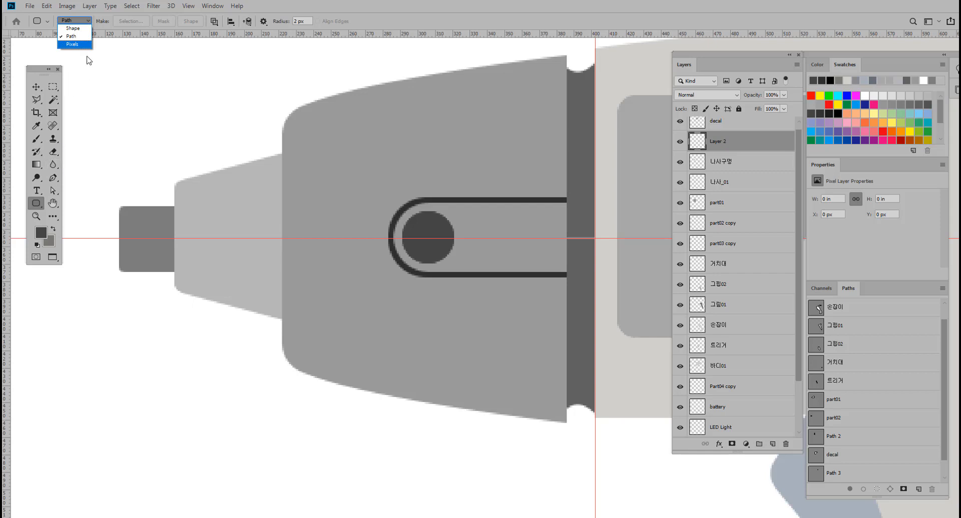
click(74, 44)
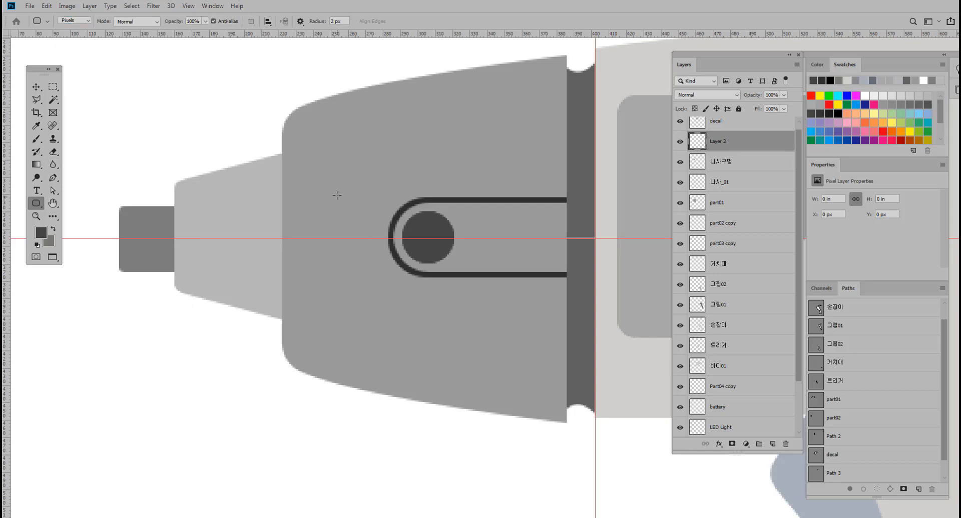
drag(356, 152, 394, 142)
key(ctrl+z)
drag(335, 165, 343, 219)
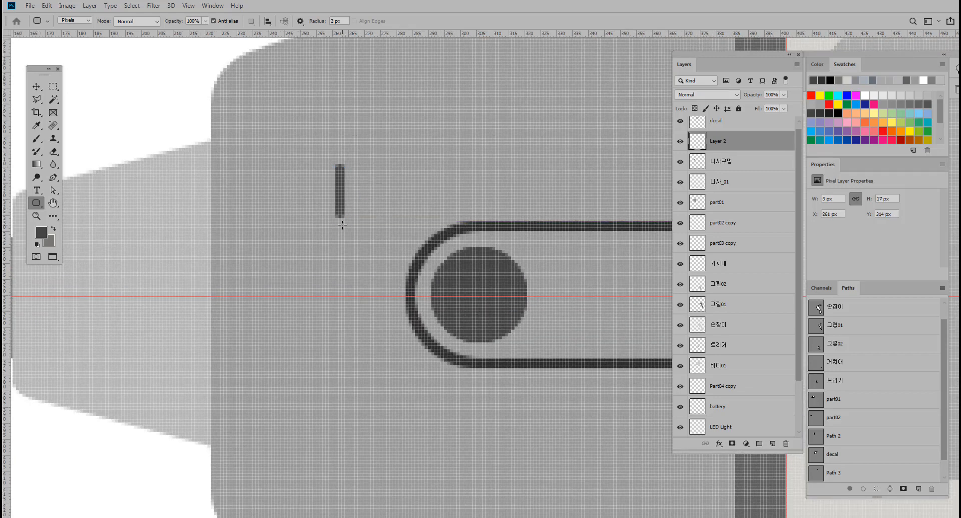
Duplicate the vertical bar on Layer 2 and rotate the copy -90° about its centre to form a cross.
click(36, 87)
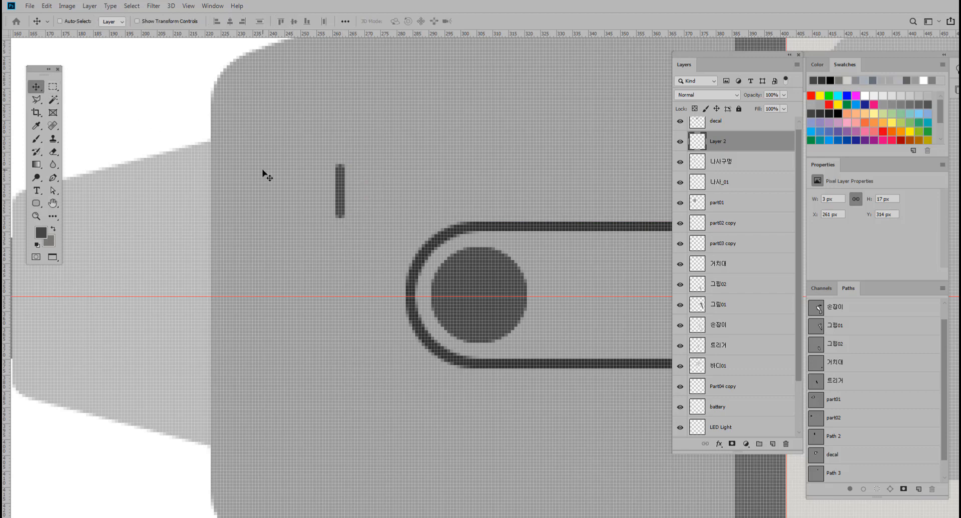
key(ctrl)
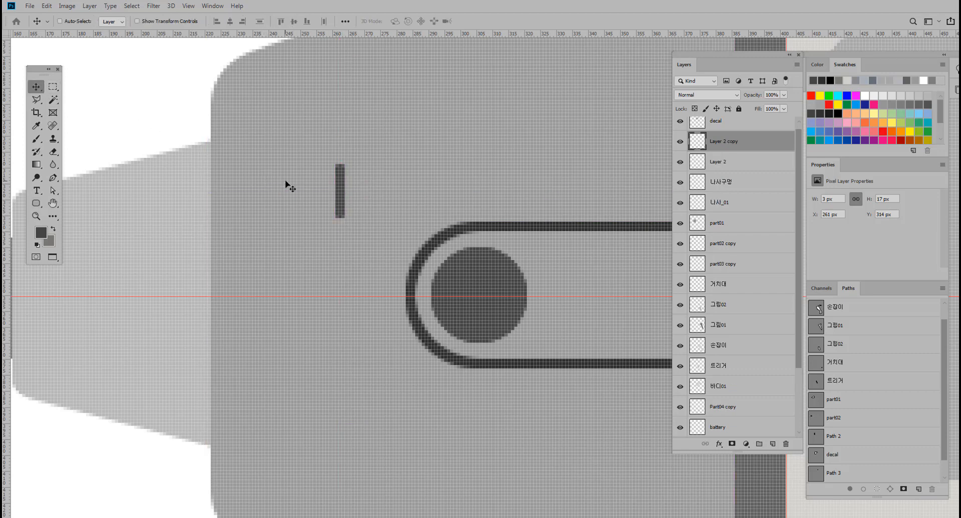
key(ctrl+j)
key(ctrl+t)
drag(334, 157, 298, 151)
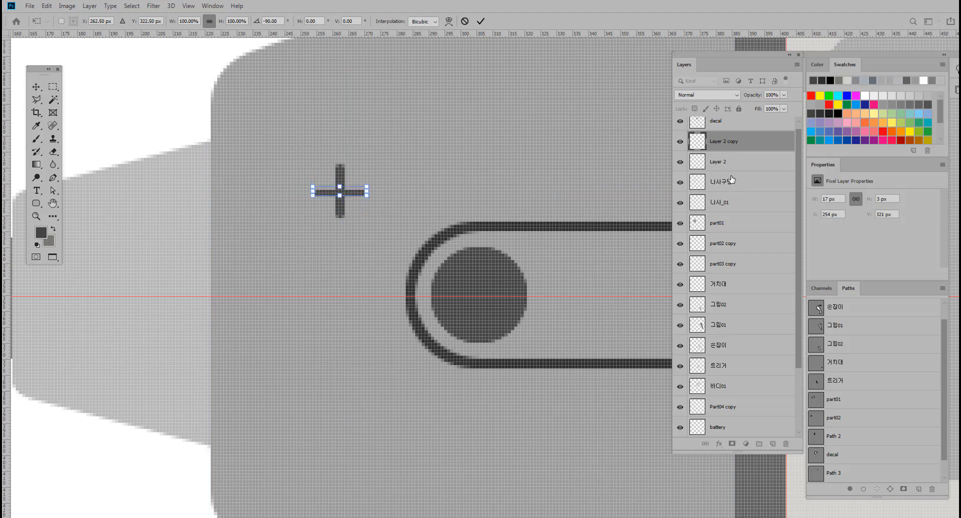
key(Return)
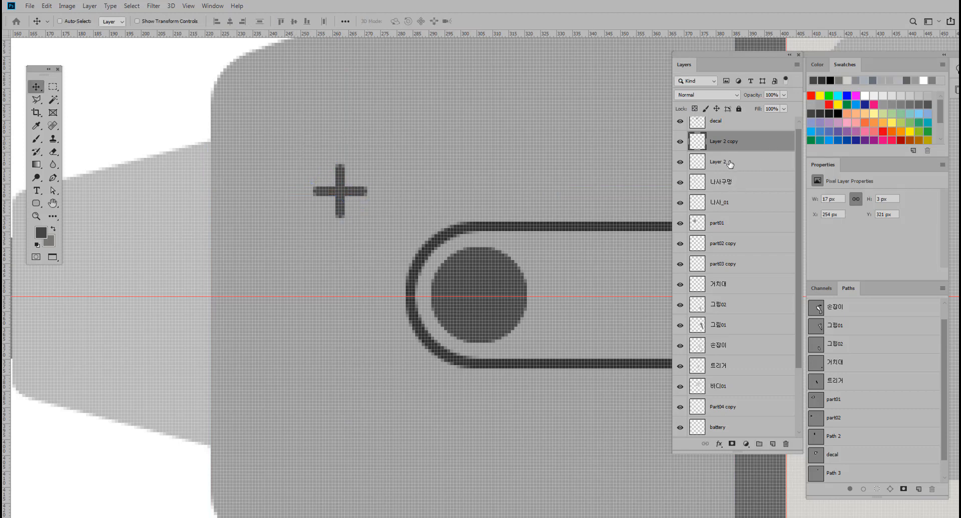
Merge Layer 2 and its copy into one layer named +, and undo a trial move of the cross.
shift+click(729, 162)
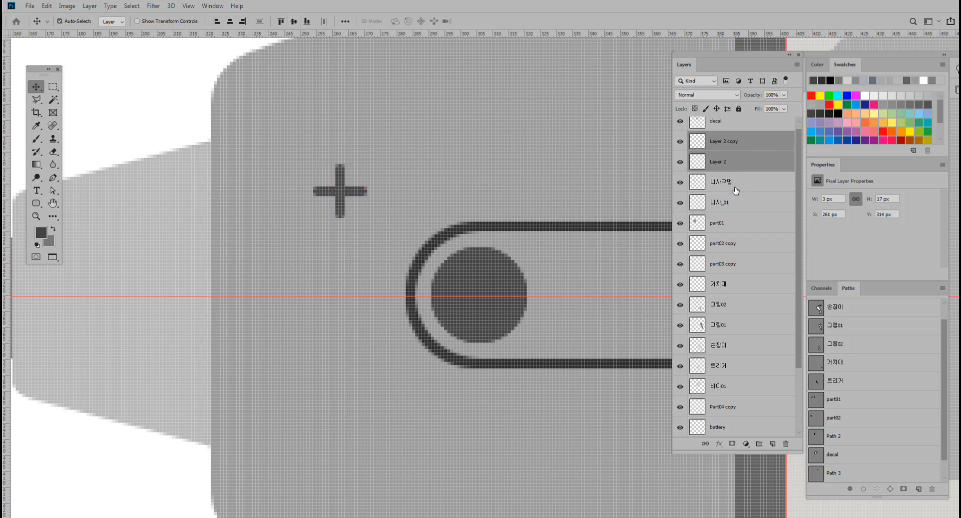
key(ctrl+e)
click(680, 142)
click(680, 141)
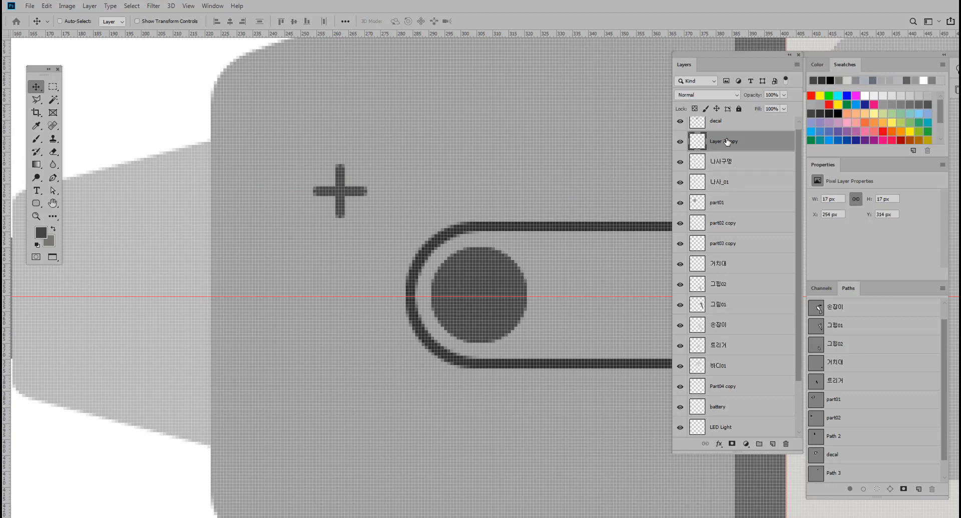
double_click(731, 143)
key(BackSpace)
key(Return)
drag(340, 192, 378, 242)
key(ctrl+z)
Load the + layer's outline as a selection, fill it with #0e0e0e, and deselect.
ctrl+click(699, 145)
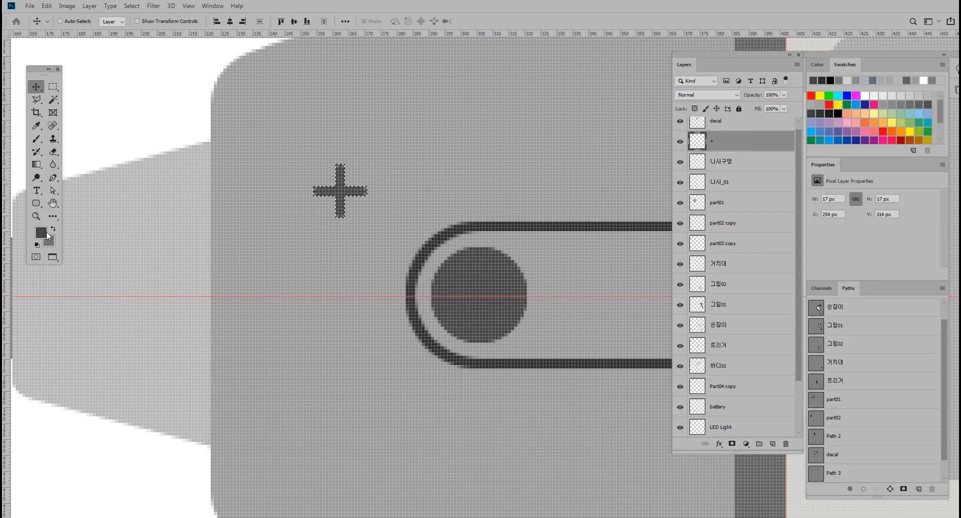
click(46, 233)
text(0e0e0e)
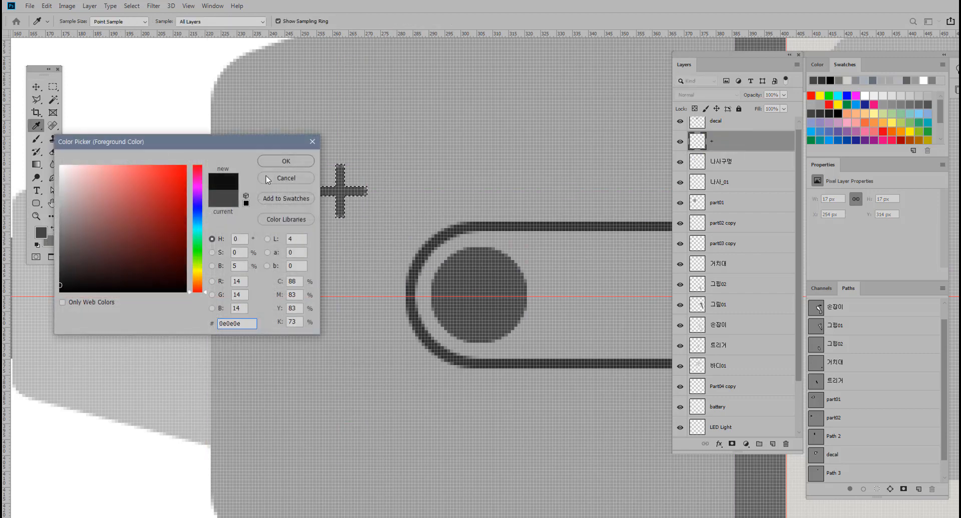
click(268, 163)
key(alt+BackSpace)
key(ctrl+d)
key(v)
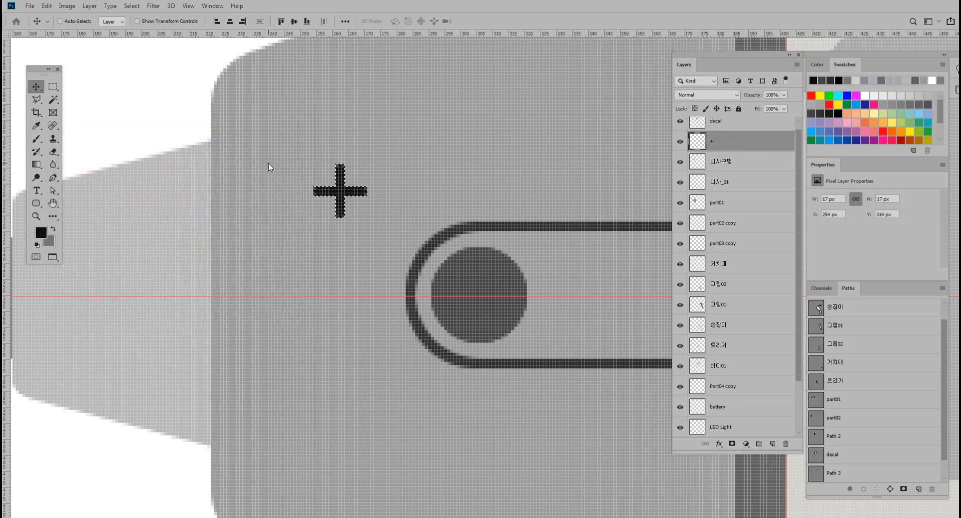
drag(338, 189, 473, 287)
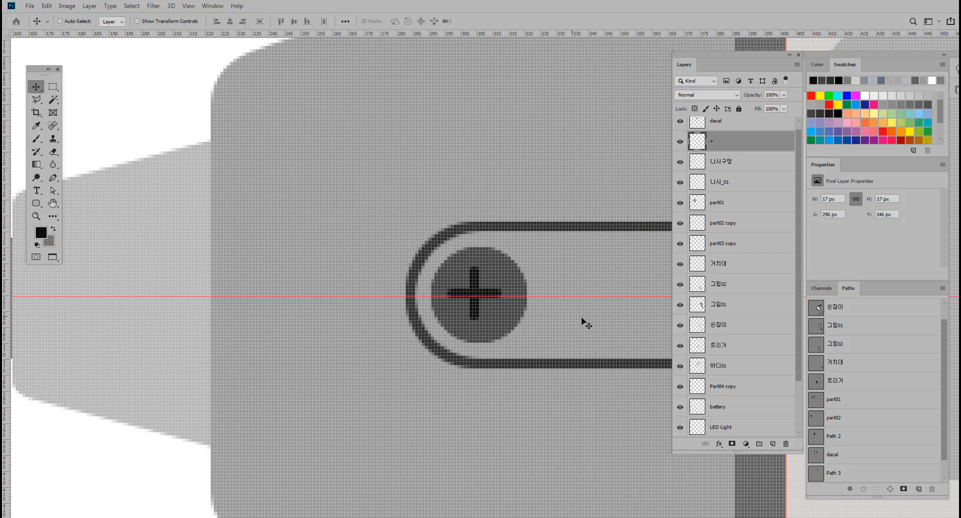
key(ctrl+t)
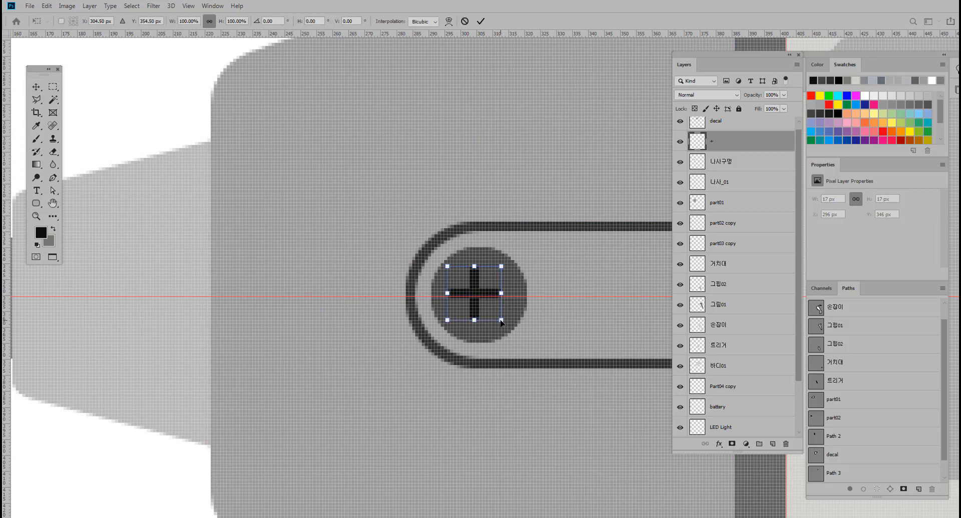
drag(501, 321, 482, 311)
key(Return)
key(ctrl+z)
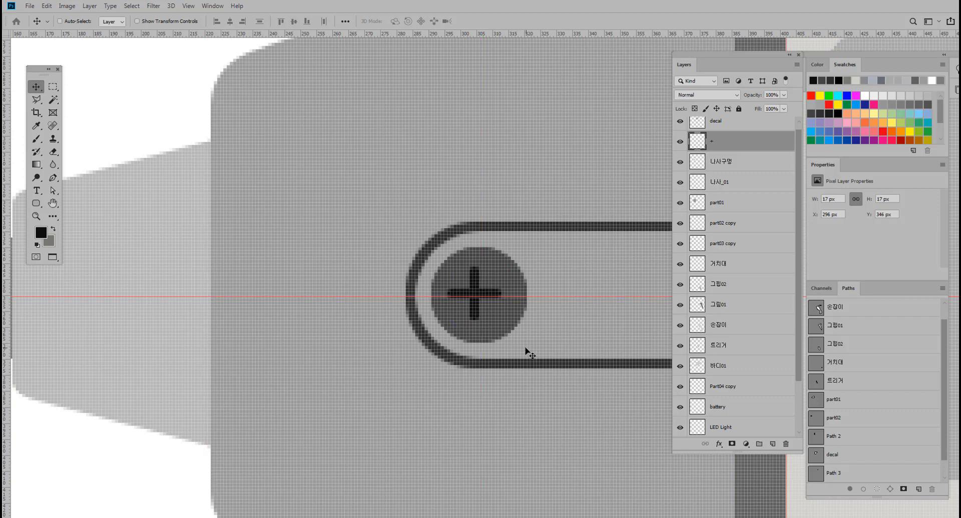
key(ctrl+z)
Move the cross onto the middle of the screw head and scale it up to about 21 × 21 px.
drag(342, 196, 481, 300)
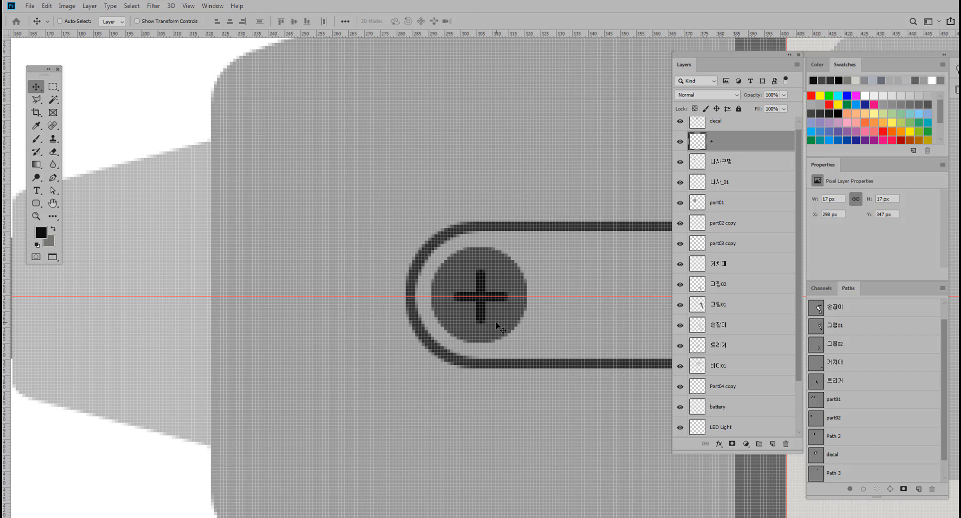
key(ctrl+t)
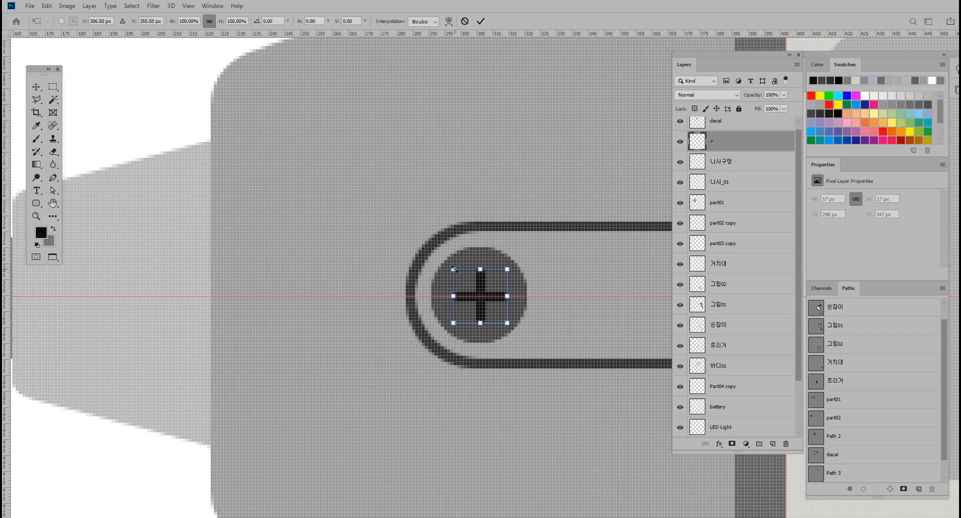
drag(454, 269, 480, 285)
key(Return)
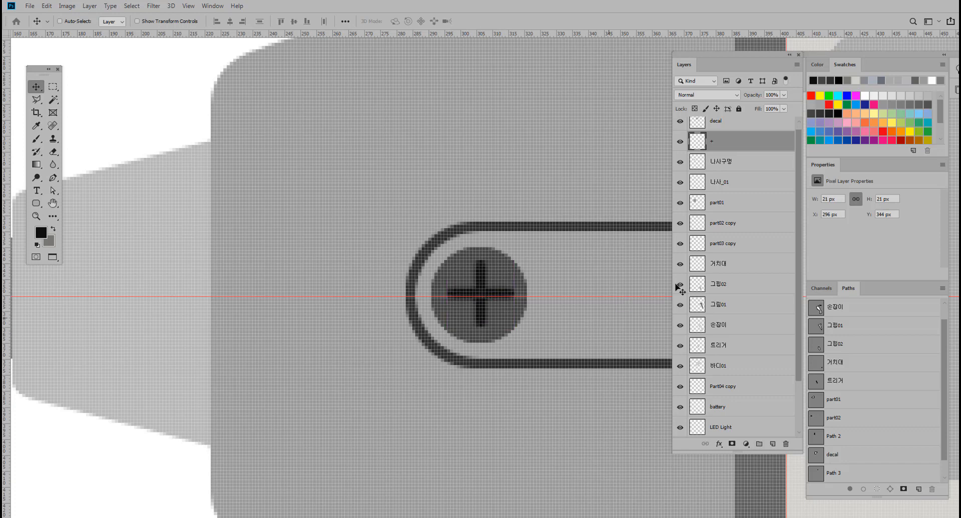
Align the +, 나사구멍 and 나사_01 layers on both their horizontal and vertical centres.
shift+click(721, 184)
click(232, 24)
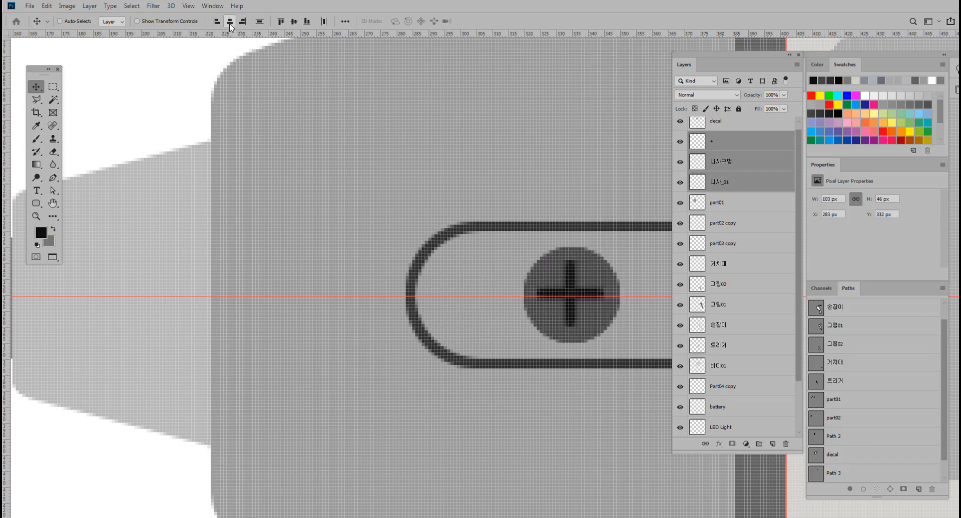
click(294, 23)
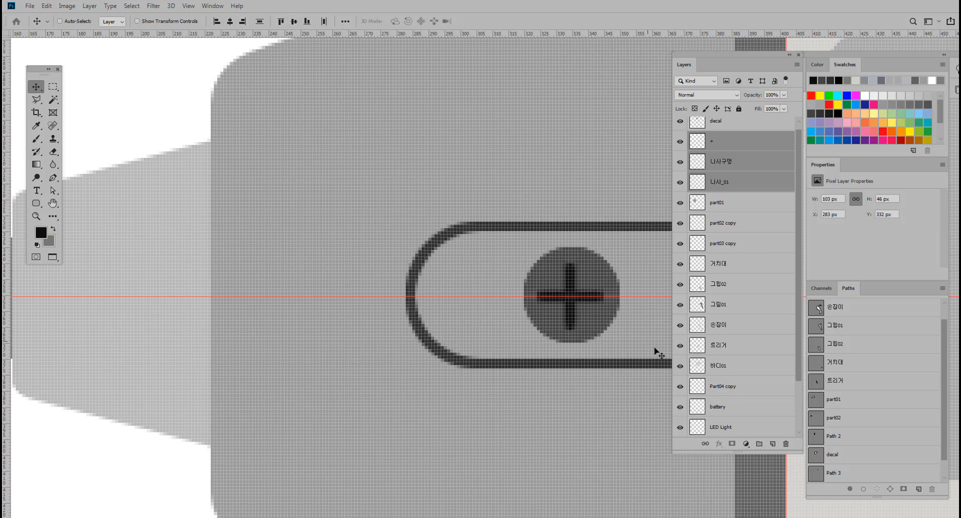
Move the + and 나사구멍 layers together straight back to the slot's rounded end, at about X 290 px, and hide the guides.
click(755, 164)
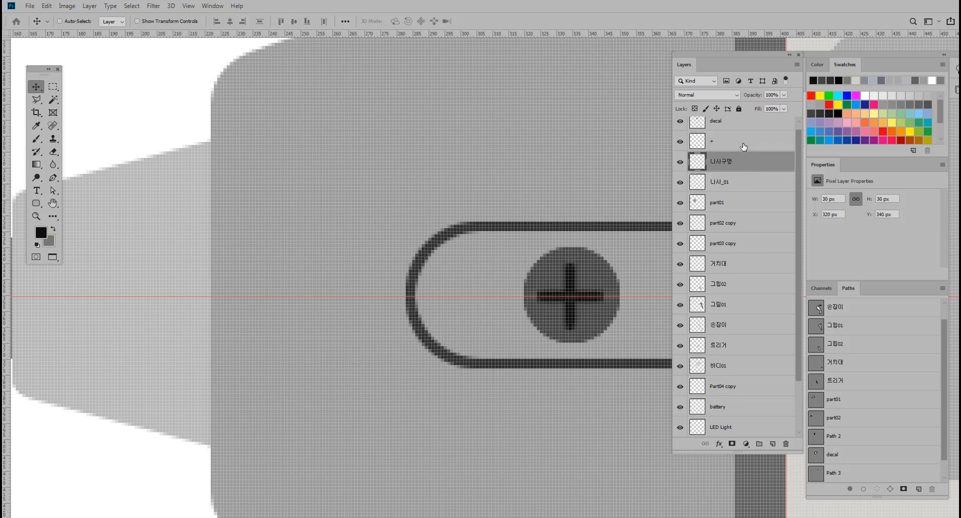
ctrl+click(743, 146)
drag(600, 275, 505, 275)
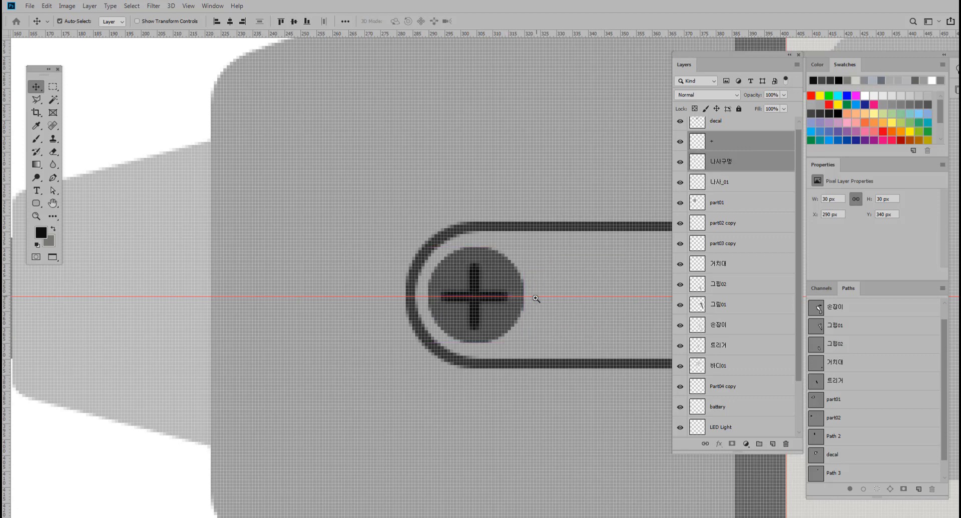
scroll(534, 300, down, 4)
drag(496, 315, 303, 271)
drag(407, 316, 396, 316)
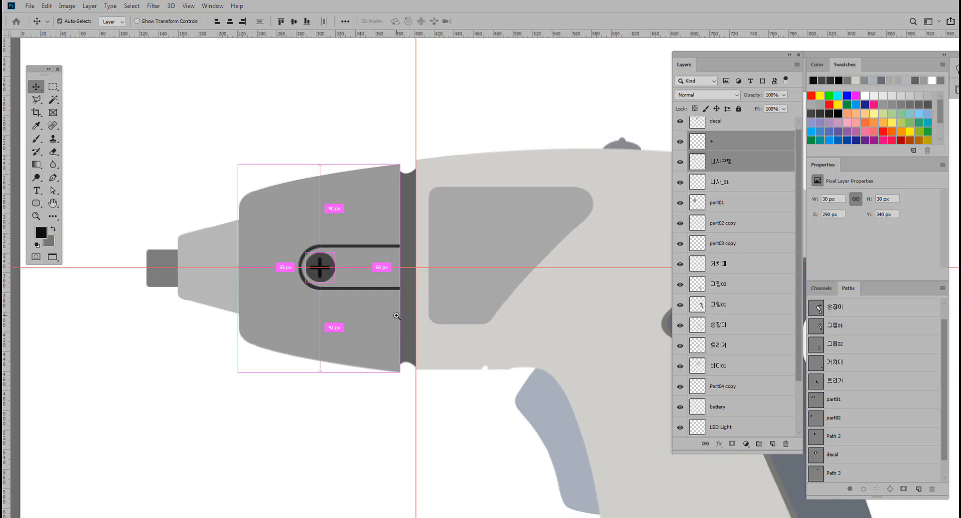
key(ctrl+h)
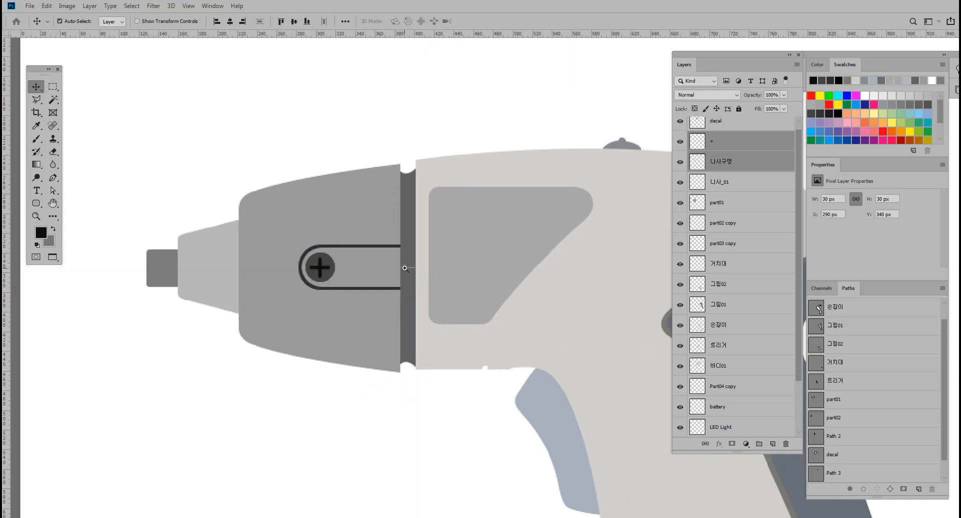
On Part04 copy, marquee-select the area around the light seam across the dark ring and fill it with the ring's sampled grey.
drag(405, 268, 418, 246)
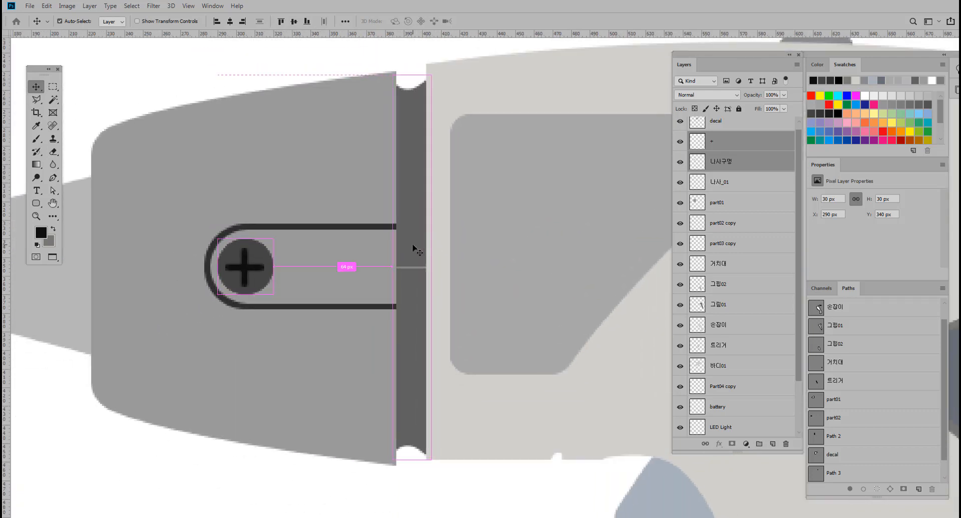
click(711, 384)
click(681, 388)
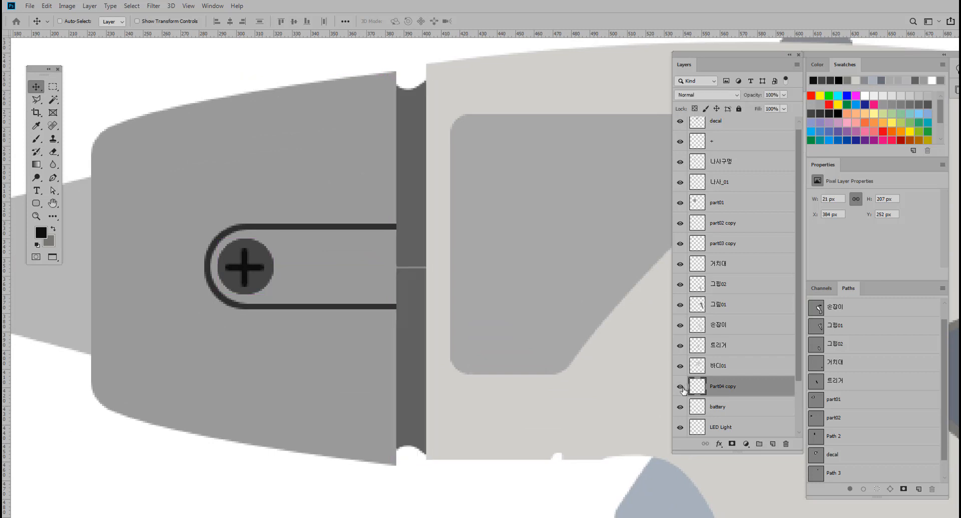
key(m)
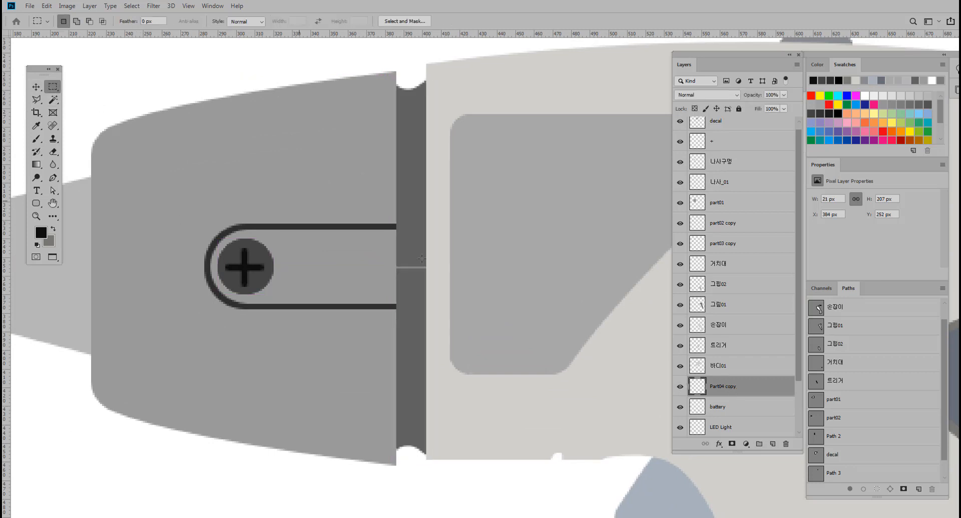
drag(409, 274, 426, 302)
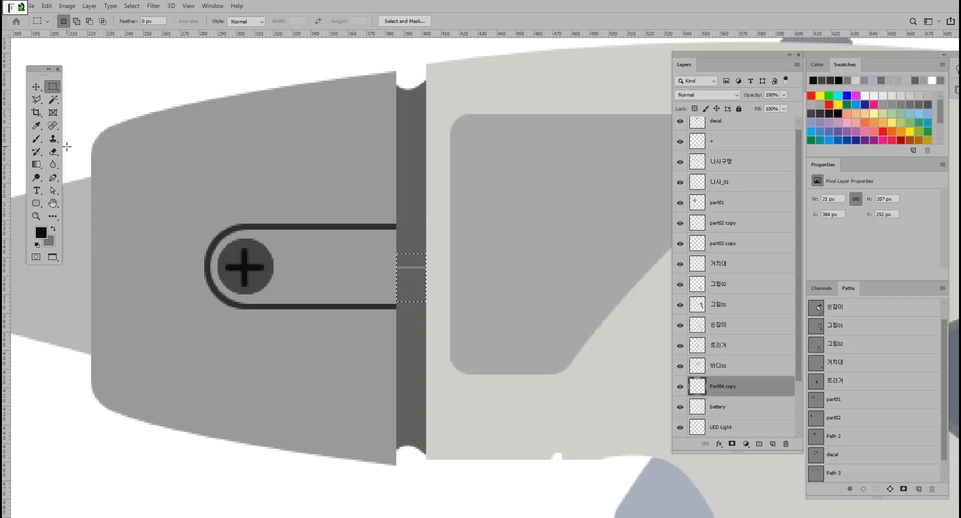
key(i)
click(413, 225)
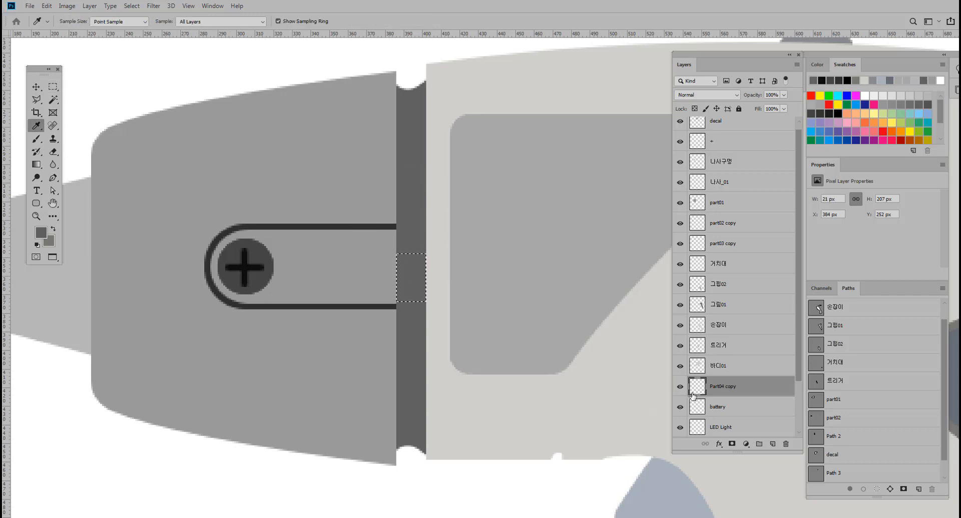
click(681, 389)
click(681, 388)
Examine the illustration's outlines along the handle and grips, down to the body's corner beneath the trigger.
scroll(581, 346, down, 5)
scroll(541, 343, up, 2)
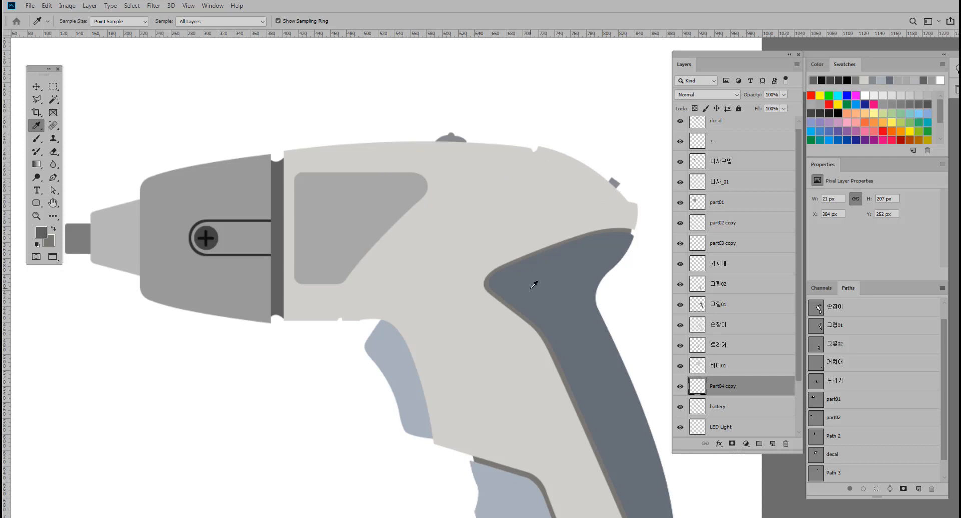
scroll(534, 285, down, 5)
scroll(498, 279, right, 2)
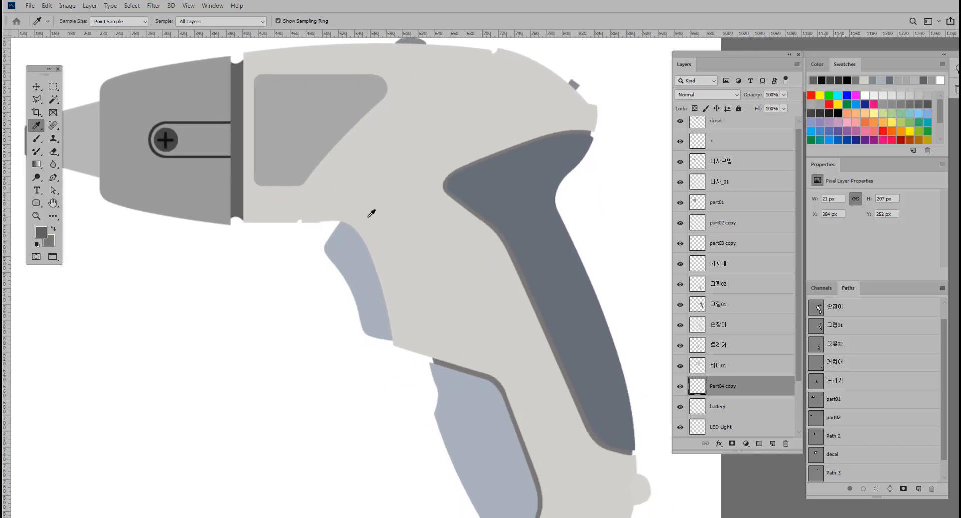
scroll(371, 213, down, 3)
scroll(368, 236, right, 2)
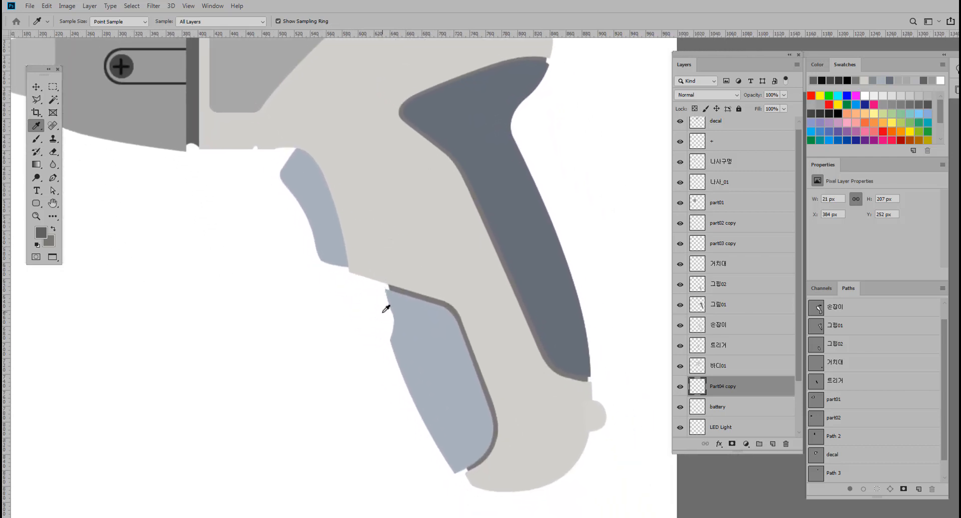
scroll(376, 309, up, 8)
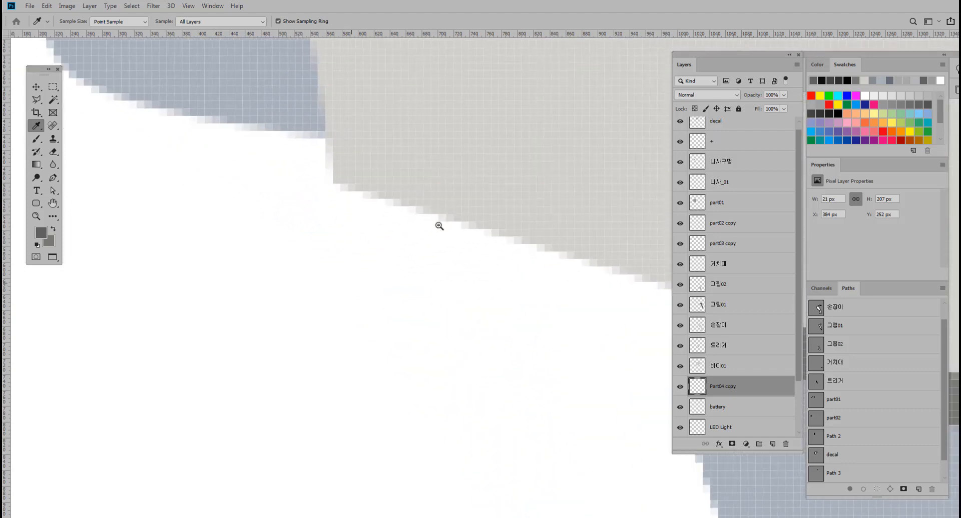
drag(368, 202, 369, 281)
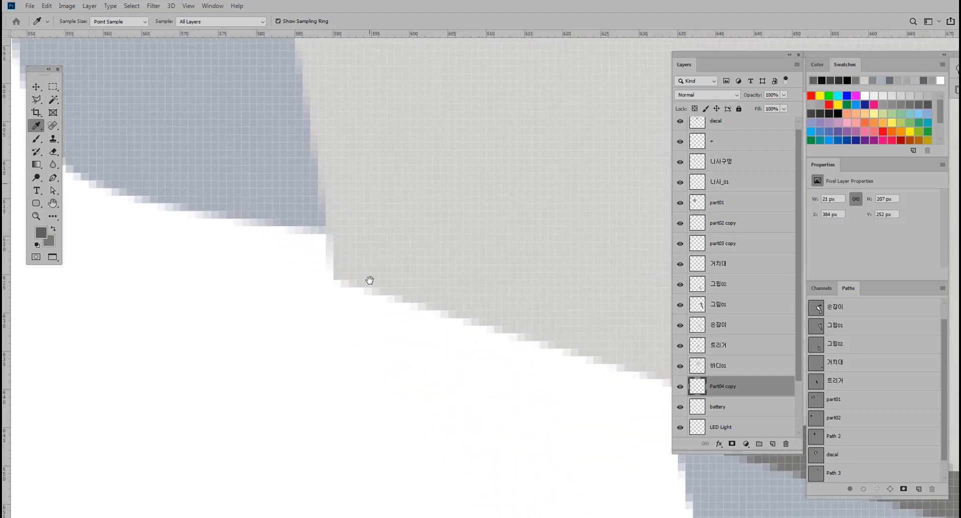
click(52, 86)
drag(326, 227, 395, 280)
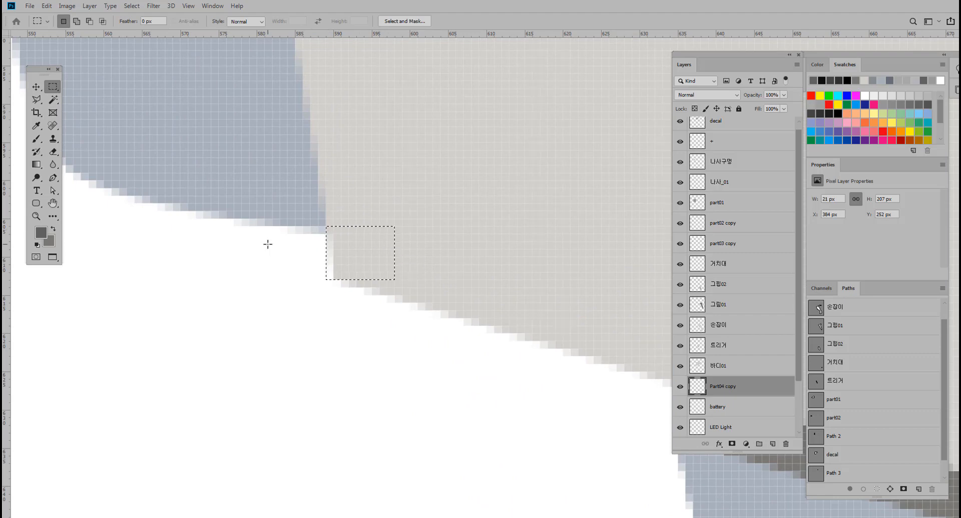
right_click(58, 93)
click(75, 96)
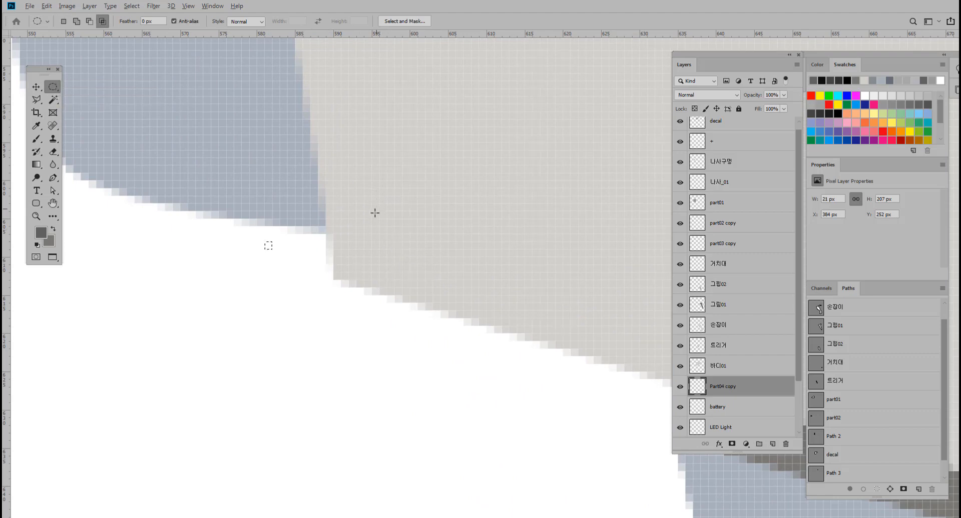
drag(341, 203, 447, 294)
drag(403, 268, 390, 260)
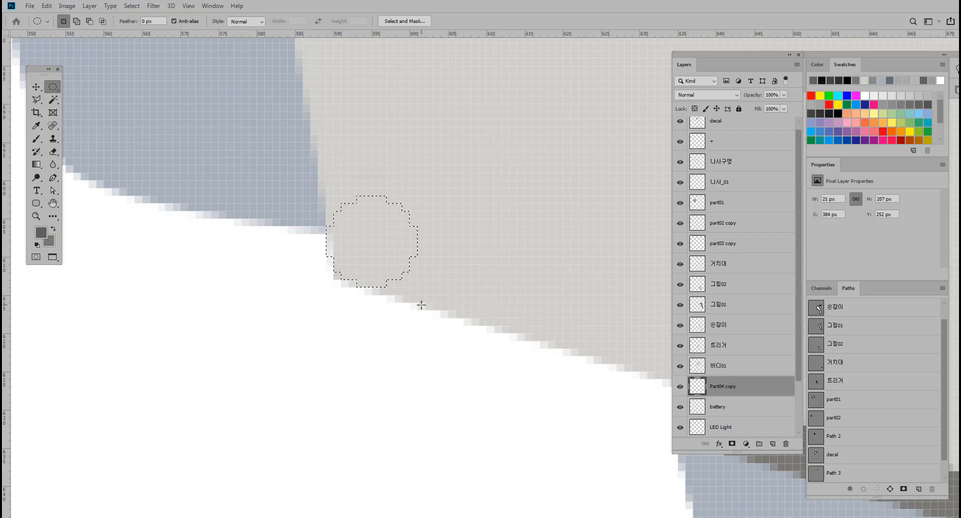
click(43, 87)
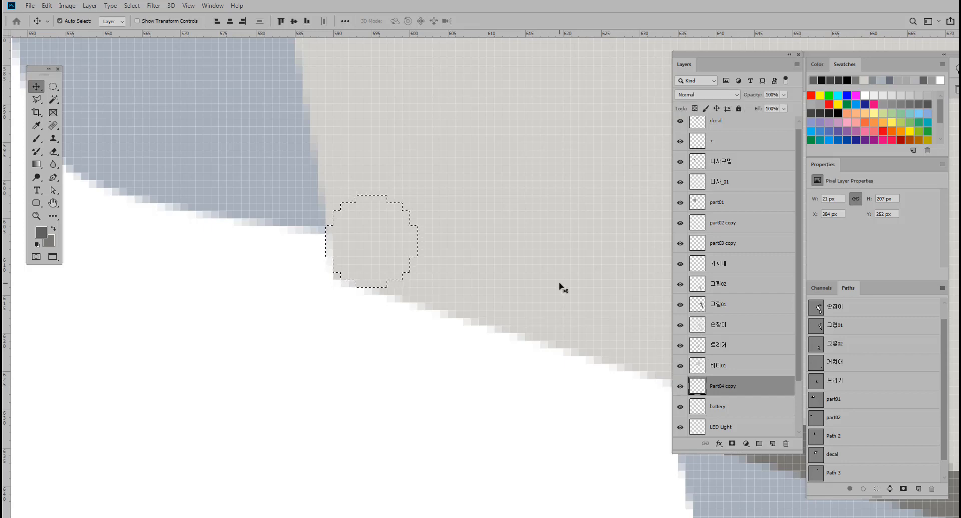
key(ctrl)
key(ctrl+d)
On the 손잡이 layer, round the body's corner beneath the trigger by erasing the area outside an elliptical selection.
ctrl+click(512, 262)
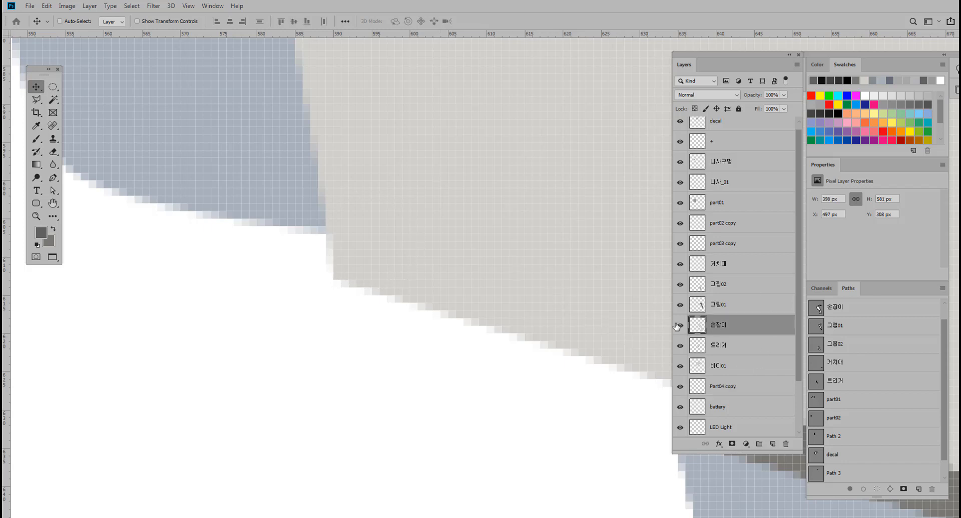
click(679, 326)
click(679, 326)
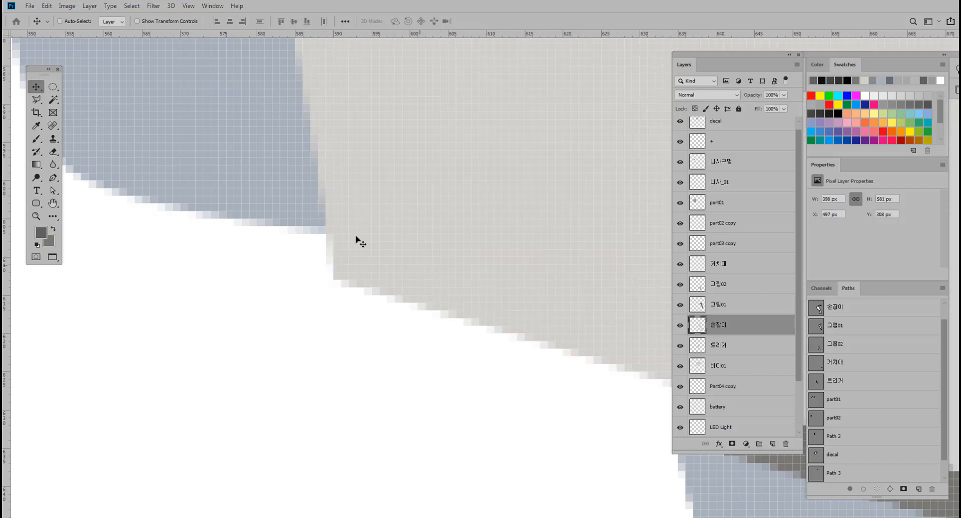
click(53, 86)
drag(327, 223, 406, 284)
drag(360, 236, 368, 253)
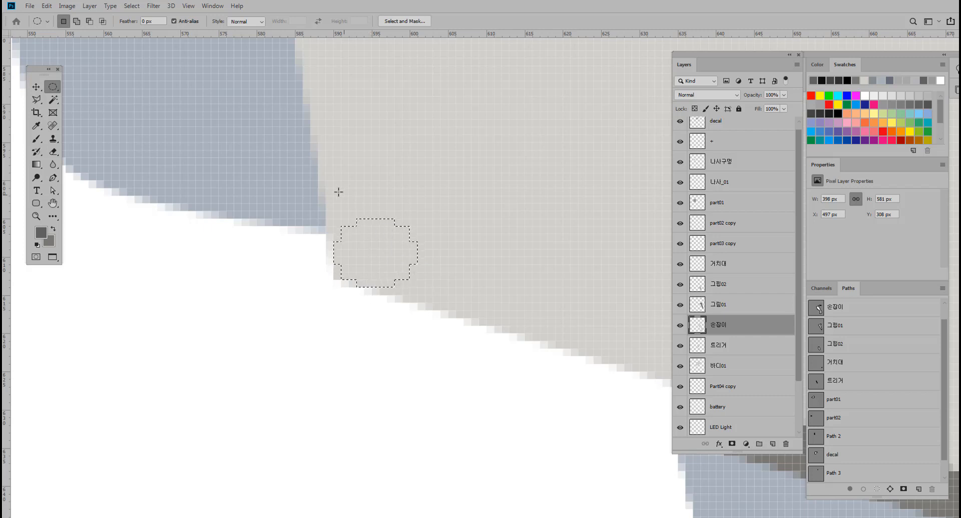
drag(318, 181, 447, 295)
drag(404, 260, 413, 265)
key(e)
mouse_move(315, 280)
mouse_down()
mouse_move(339, 319)
mouse_move(306, 326)
mouse_move(316, 323)
mouse_up()
key(ctrl+0)
drag(401, 358, 273, 218)
drag(304, 264, 328, 206)
mouse_move(274, 258)
mouse_down()
mouse_move(322, 225)
mouse_move(356, 242)
mouse_up()
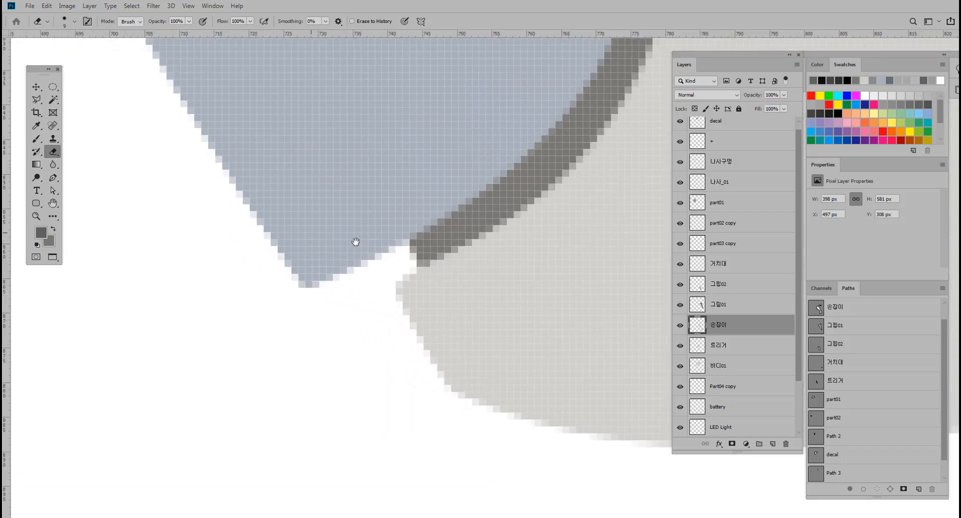
click(53, 86)
drag(275, 218, 334, 254)
drag(285, 193, 337, 257)
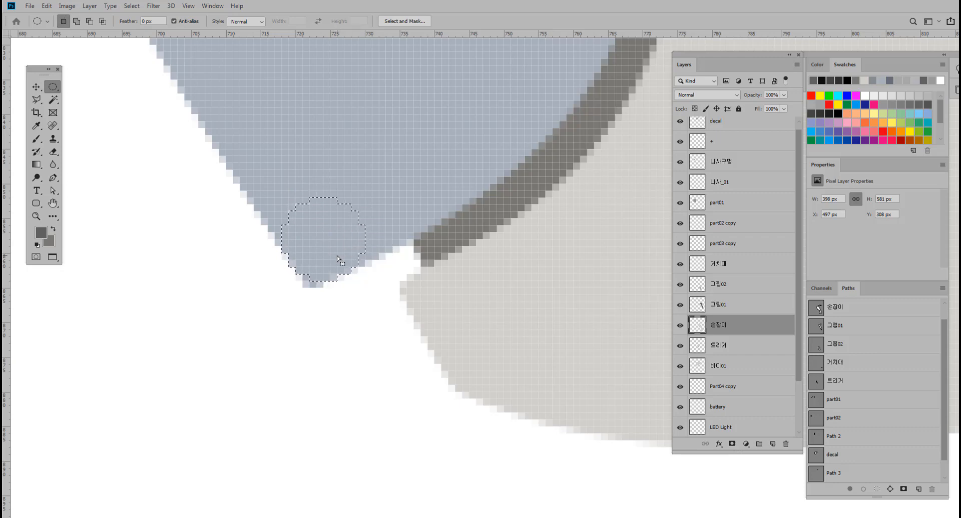
click(36, 87)
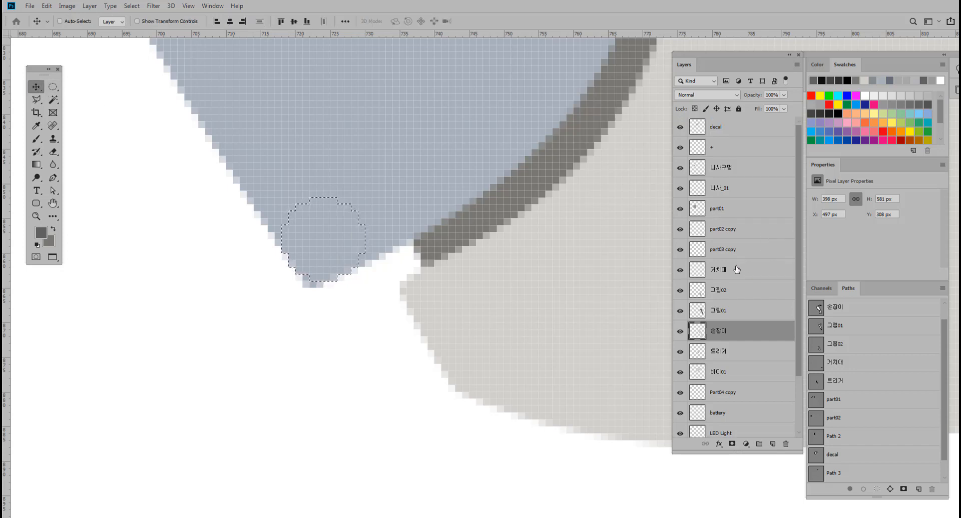
scroll(730, 302, down, 3)
scroll(729, 337, down, 1)
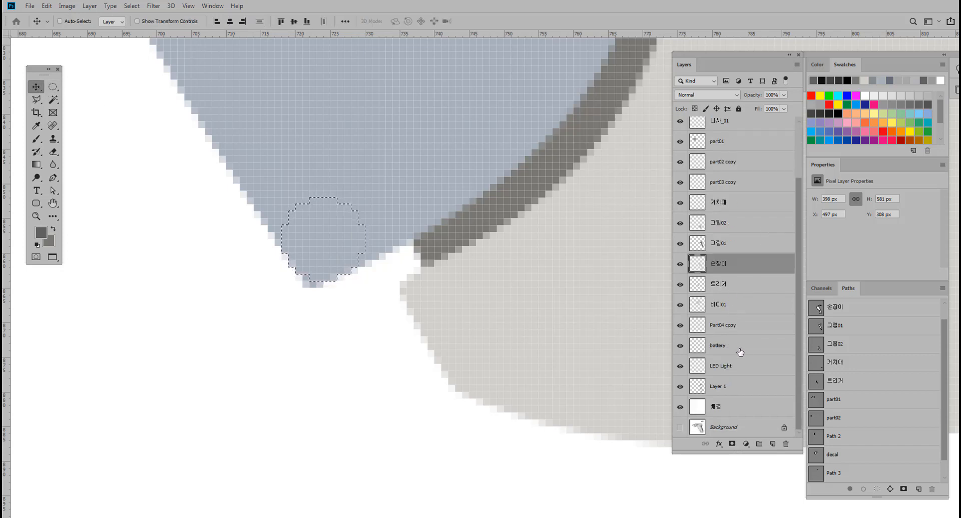
scroll(742, 349, up, 3)
scroll(741, 349, up, 1)
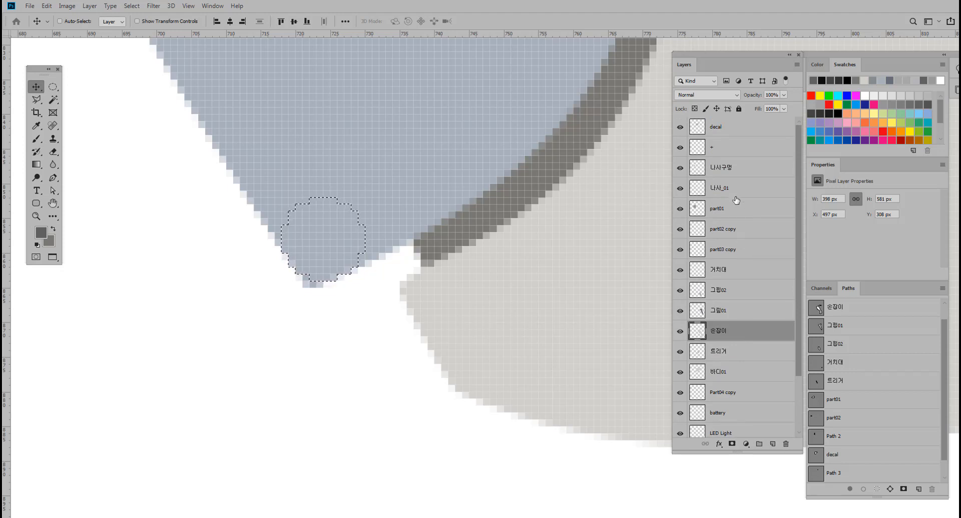
scroll(747, 293, down, 3)
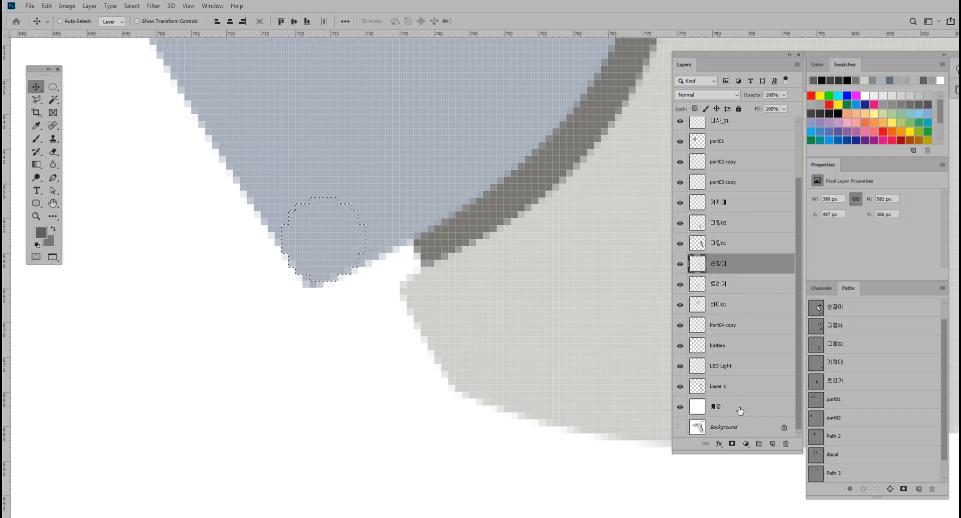
scroll(740, 411, up, 1)
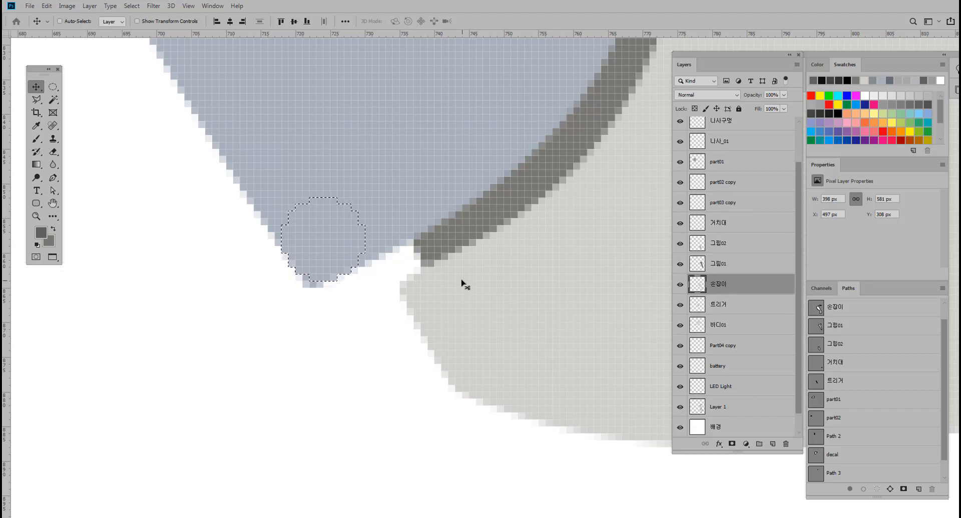
key(ctrl+d)
On the 그립02 layer, round the blue-grey grip's pointed lower corner by erasing outside an elliptical selection, and deselect.
ctrl+click(318, 236)
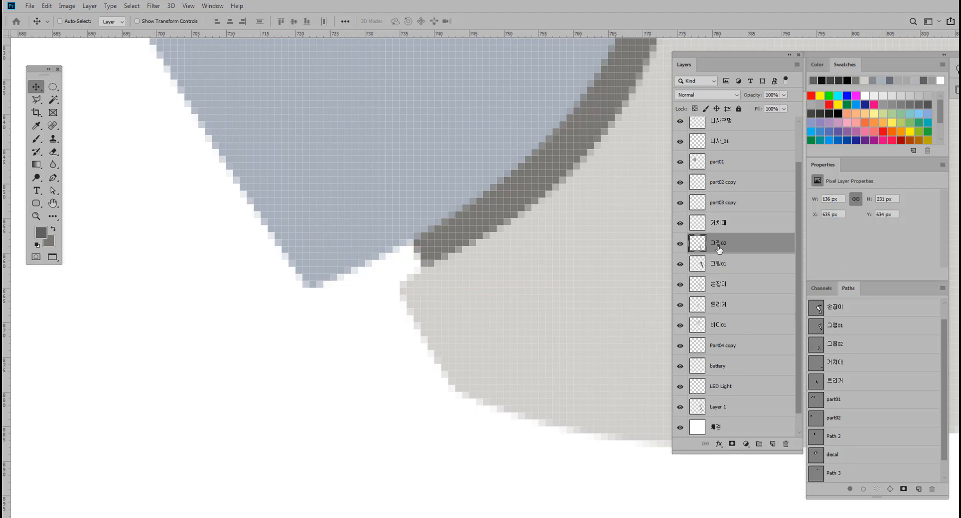
click(679, 248)
drag(472, 231, 444, 242)
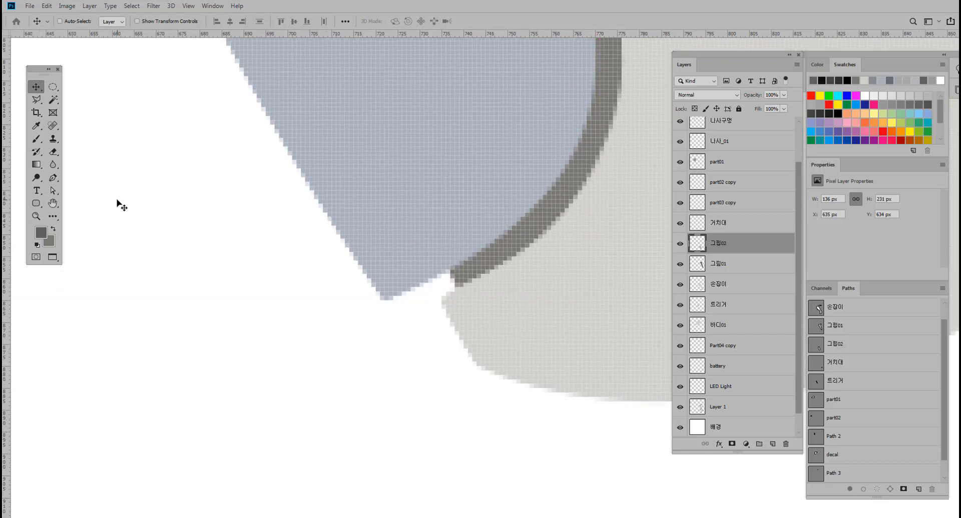
click(58, 92)
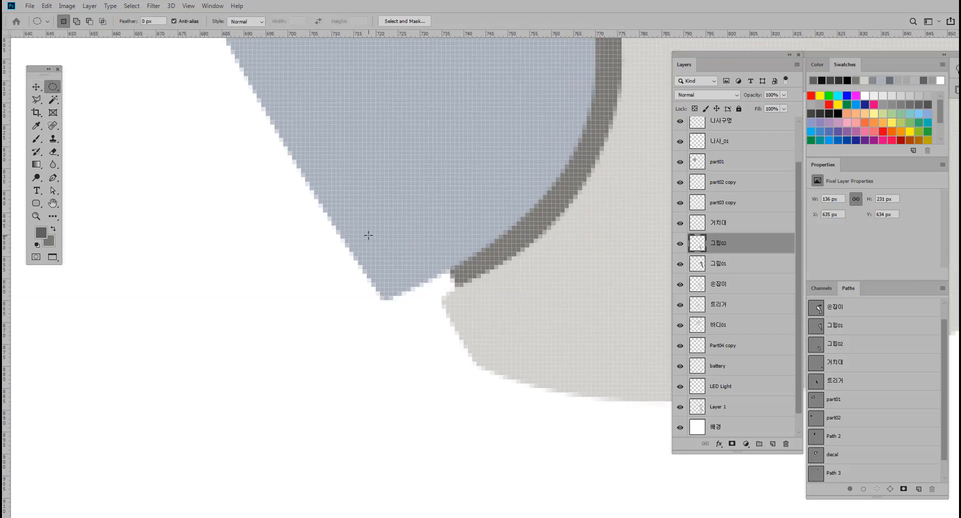
drag(368, 235, 401, 274)
click(52, 151)
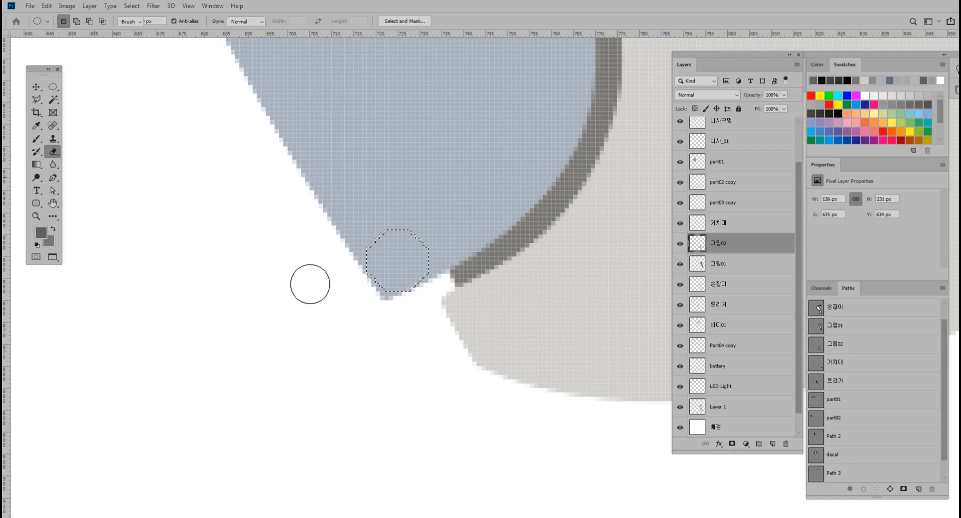
drag(381, 314, 409, 315)
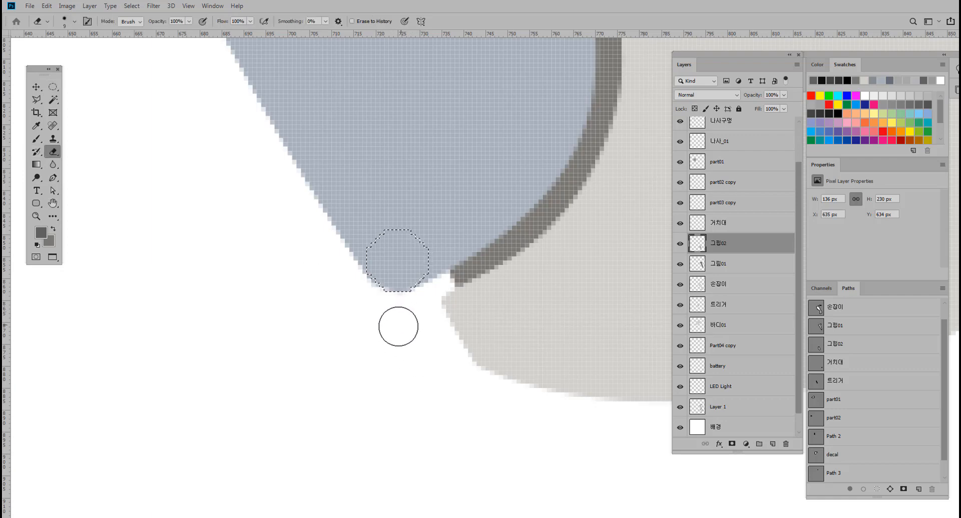
key(ctrl+d)
Examine the illustration's outlines from the grip's lower corner up to the front housing.
drag(388, 346, 366, 337)
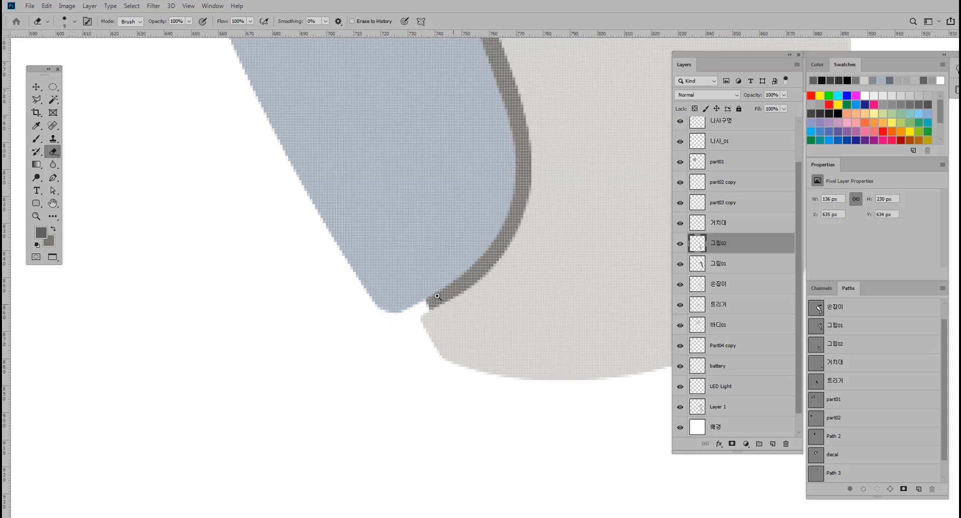
drag(407, 303, 379, 312)
drag(392, 265, 341, 462)
drag(320, 311, 423, 421)
scroll(424, 420, up, 3)
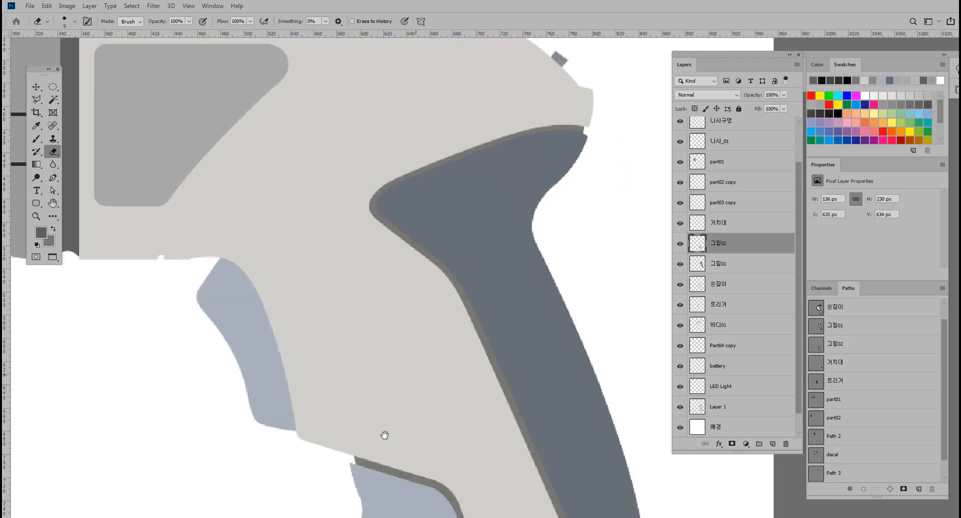
drag(378, 365, 368, 359)
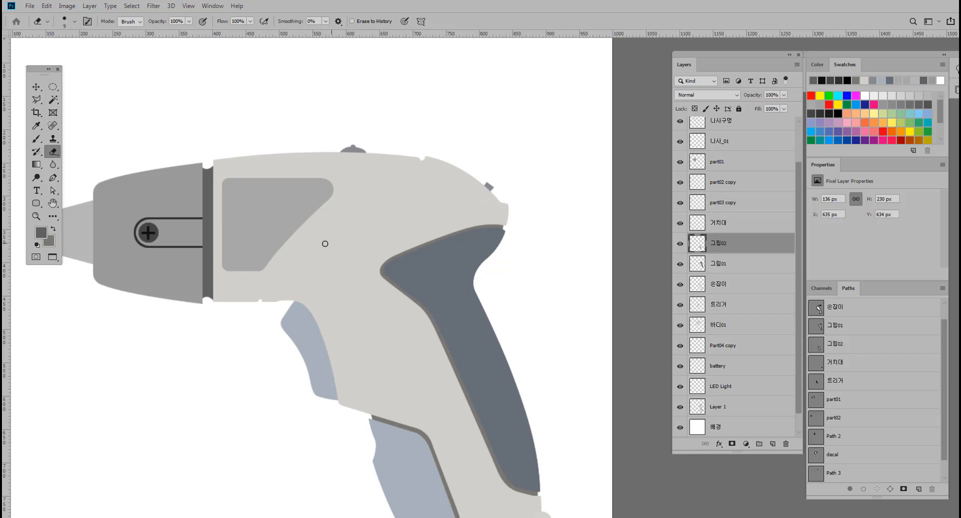
drag(243, 208, 332, 217)
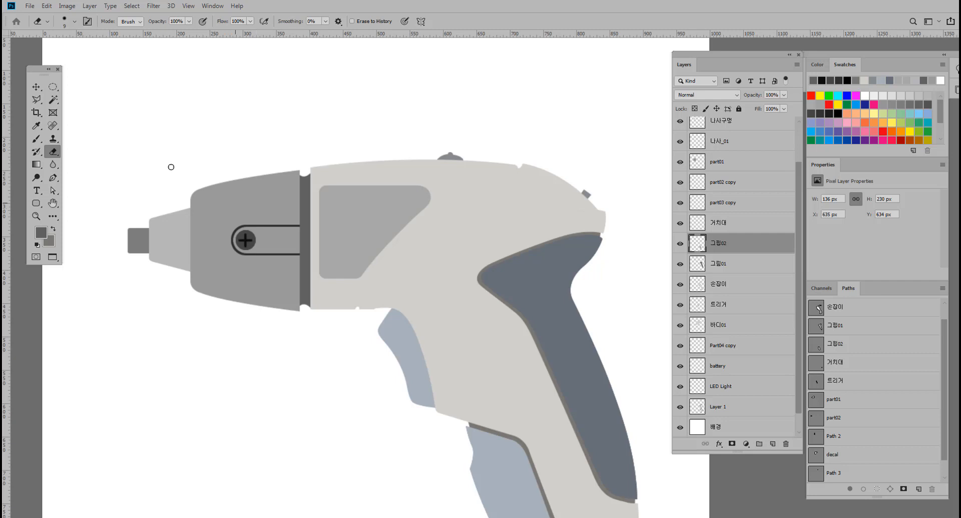
Load the outline of the part01 layer, the grey front housing, as a selection.
click(36, 86)
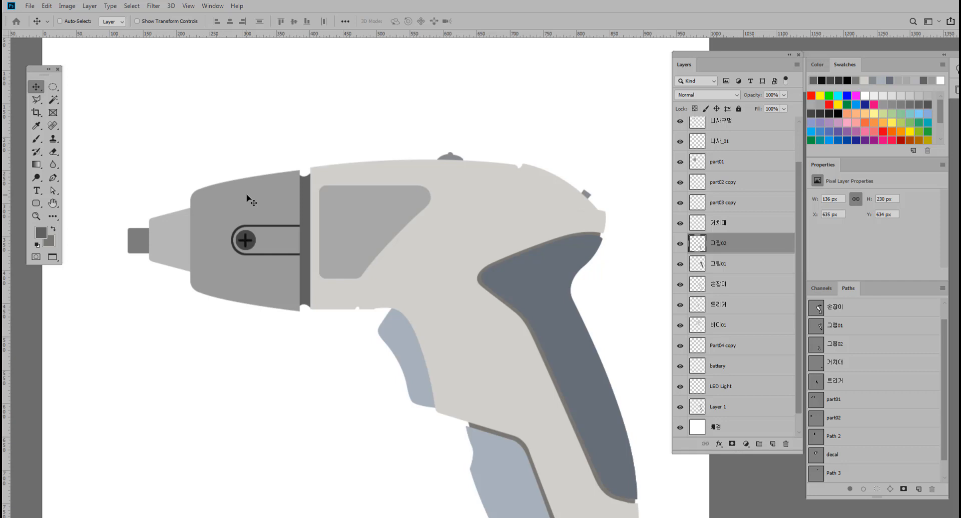
ctrl+click(258, 219)
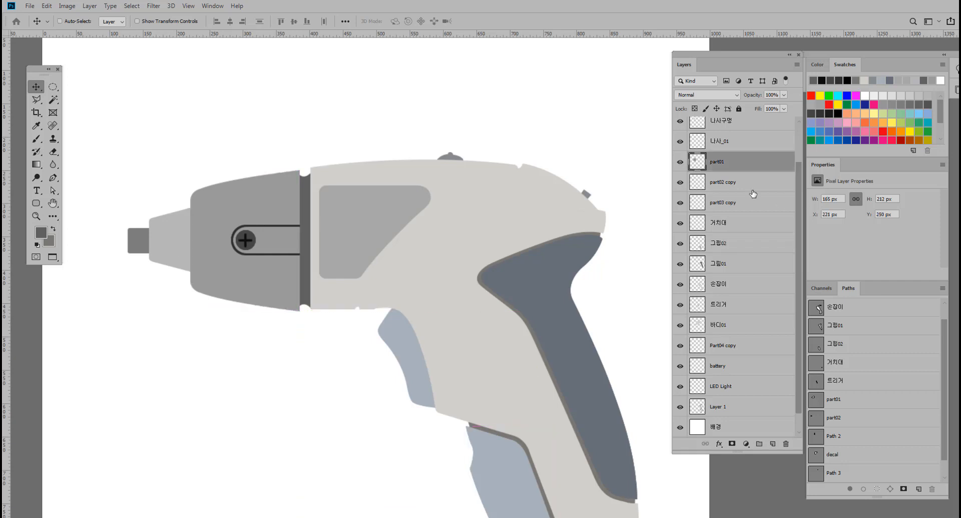
click(682, 164)
click(682, 164)
ctrl+click(698, 164)
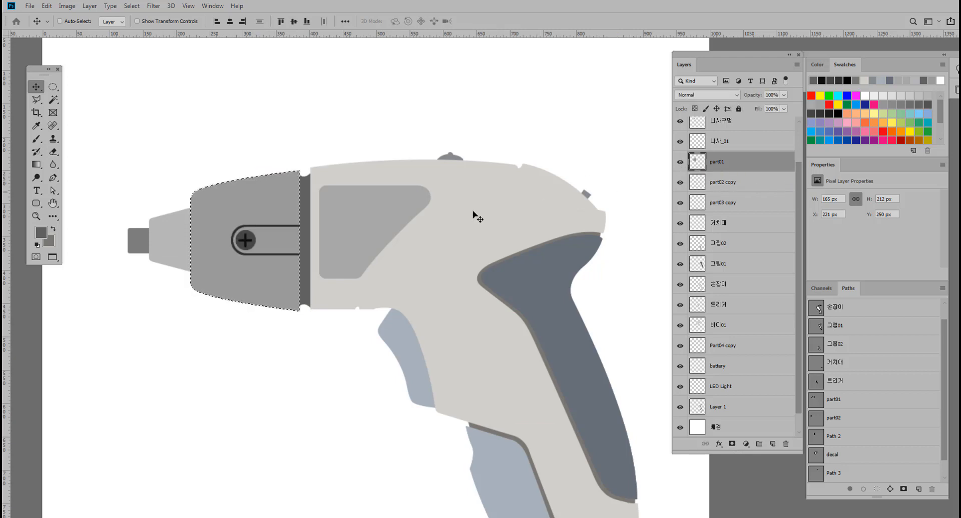
Open the Gradient tool's gradient for editing and choose the dark-and-light striped metallic preset as its base.
click(36, 165)
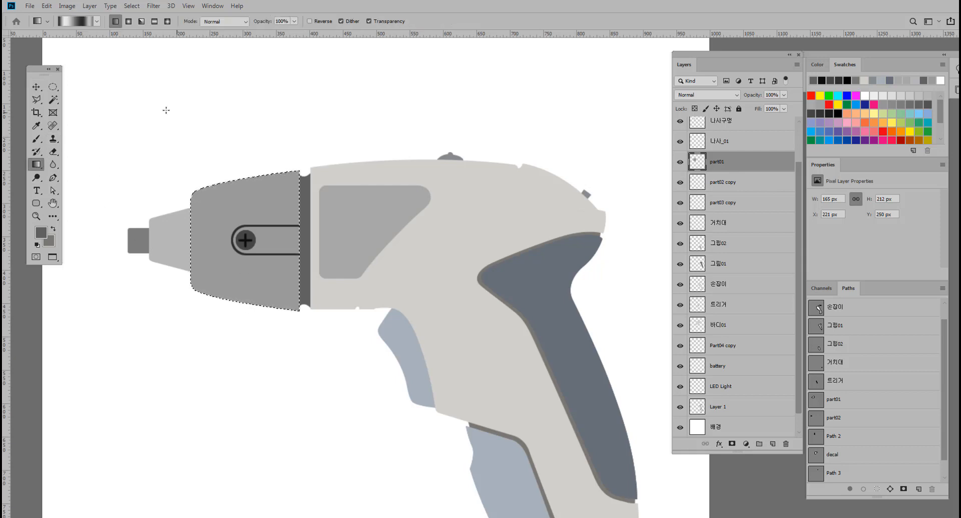
click(76, 22)
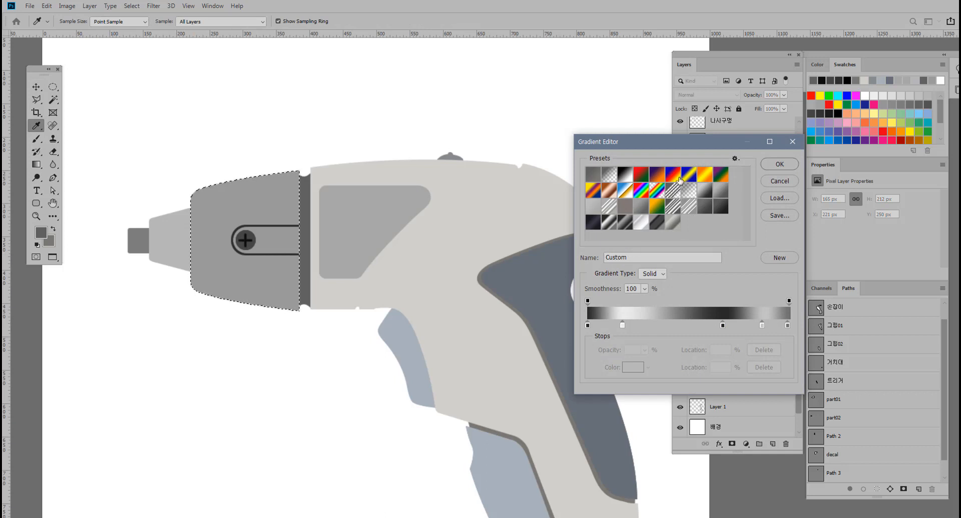
drag(667, 151, 472, 115)
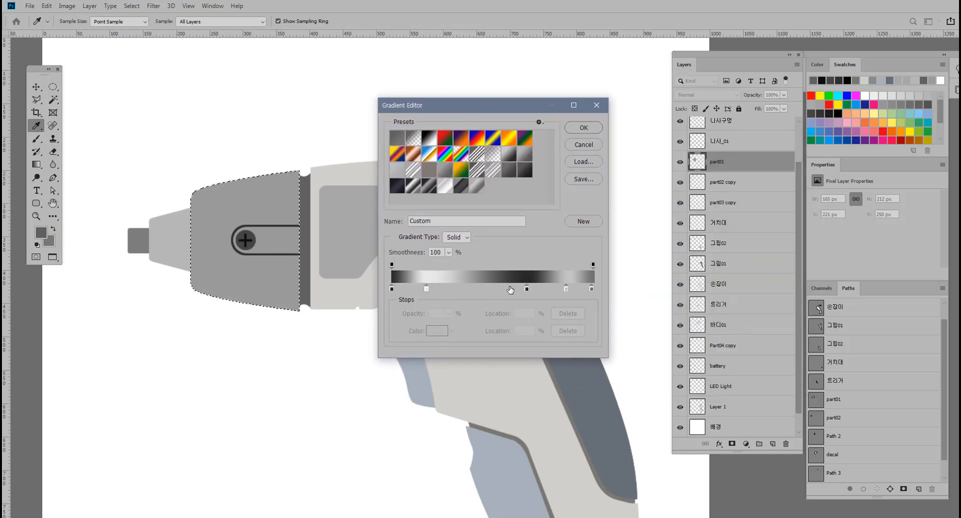
drag(526, 289, 524, 289)
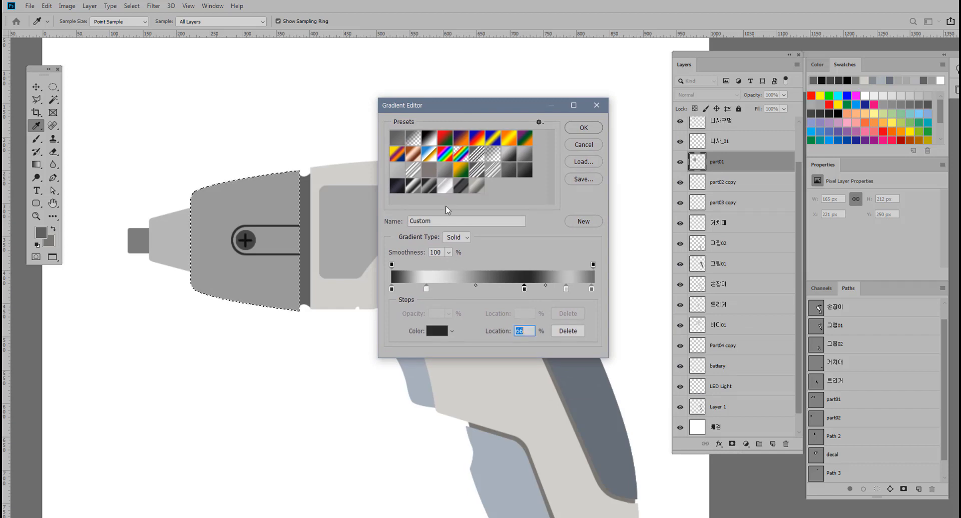
click(426, 189)
click(415, 190)
Add a dark stop and a light grey #cdcdcd stop at 47% to the middle of the gradient.
click(481, 290)
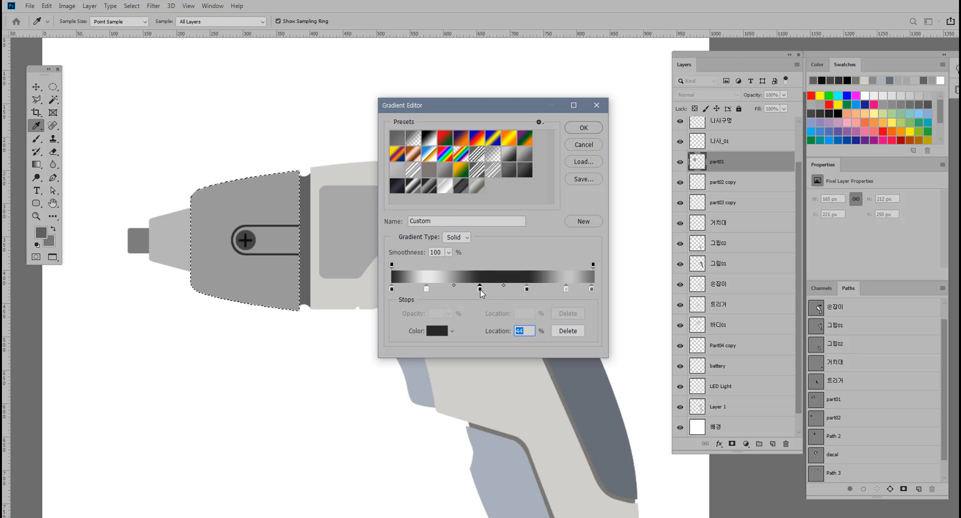
mouse_move(482, 289)
mouse_down()
mouse_move(465, 290)
mouse_move(488, 289)
mouse_up()
double_click(486, 289)
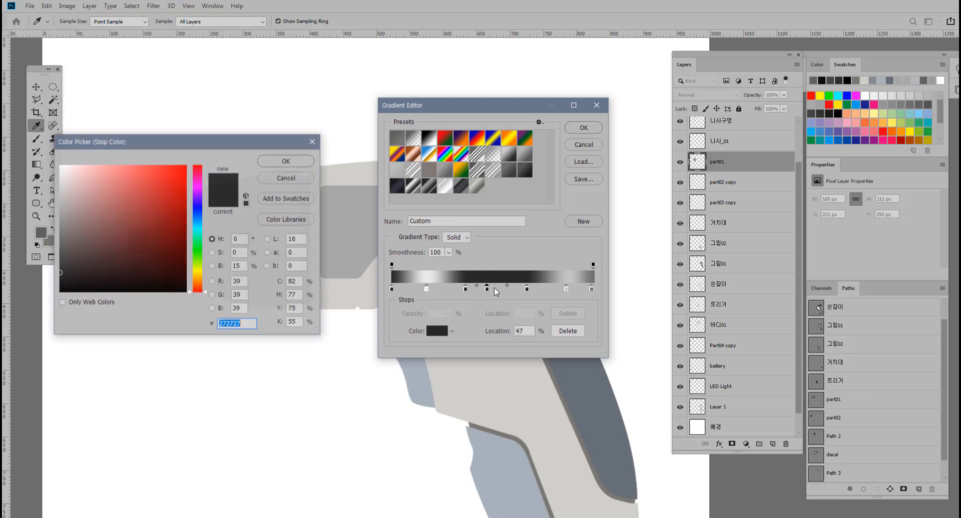
drag(58, 171, 62, 195)
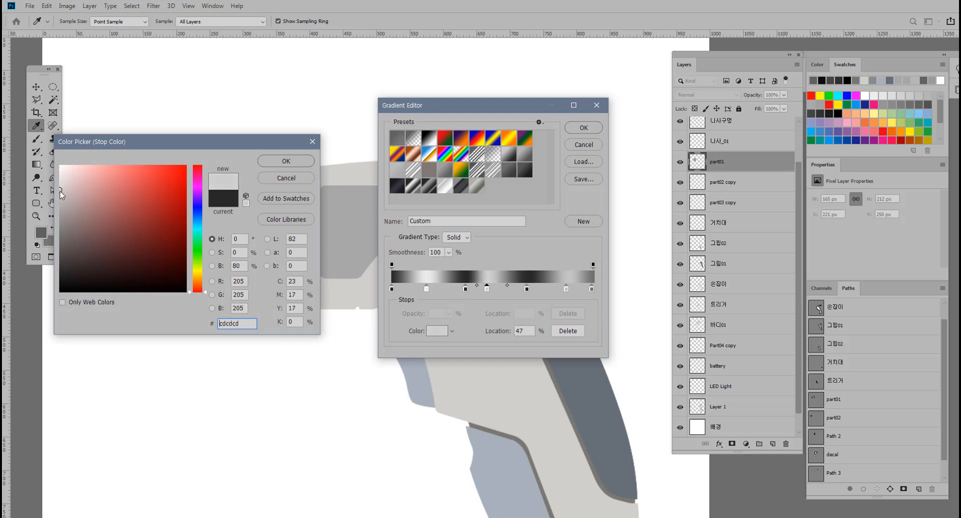
click(277, 161)
Spread the dark stops around the central light band, add a dark stop at 13%, and accept the gradient.
drag(528, 289, 456, 289)
click(418, 290)
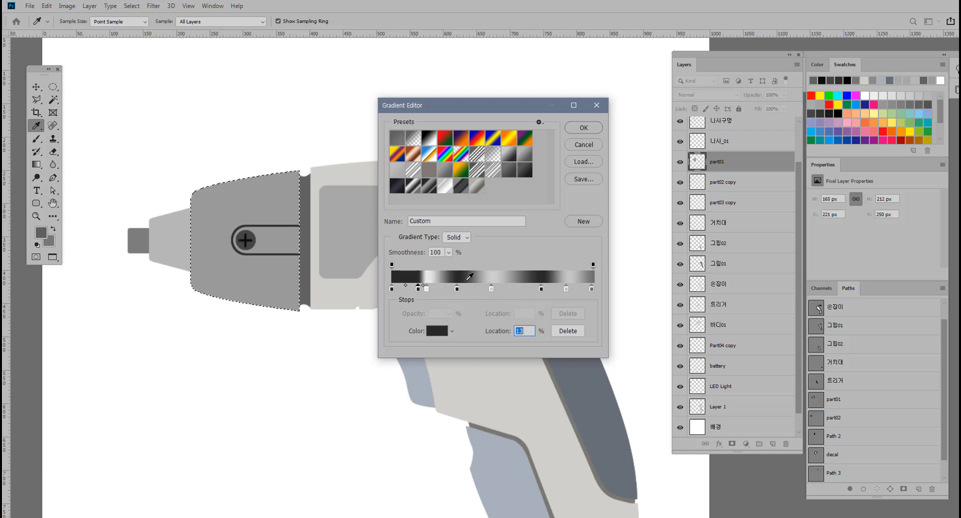
click(426, 289)
click(583, 127)
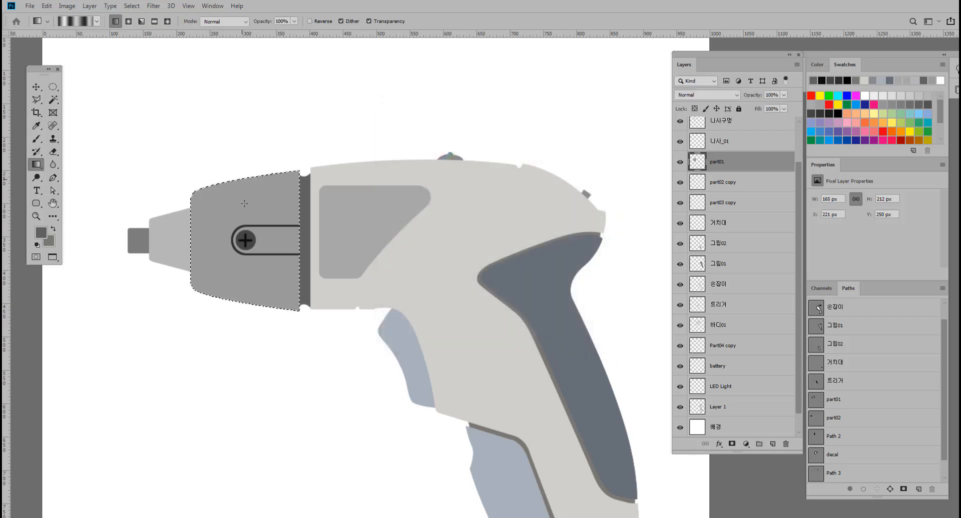
Try the striped metallic gradient vertically across the selected front housing, and undo the fill.
drag(242, 179, 244, 304)
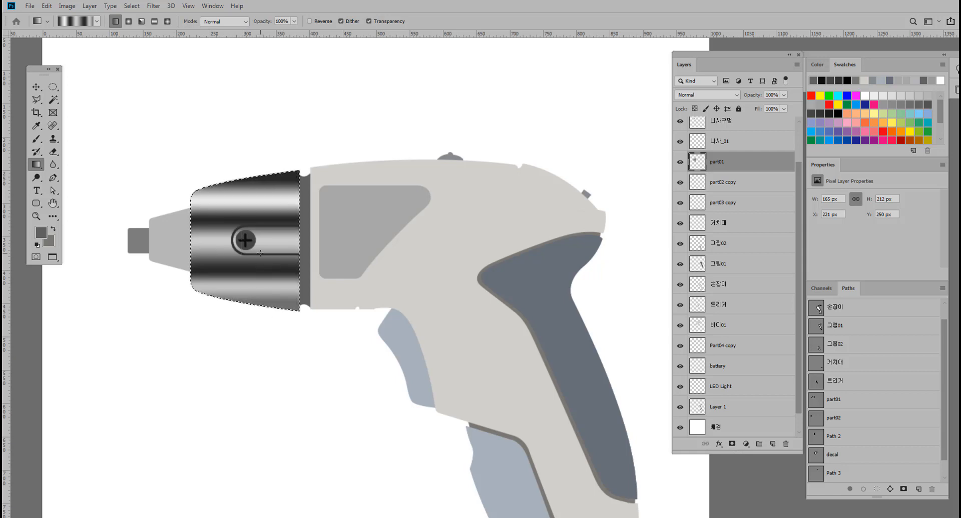
key(ctrl+z)
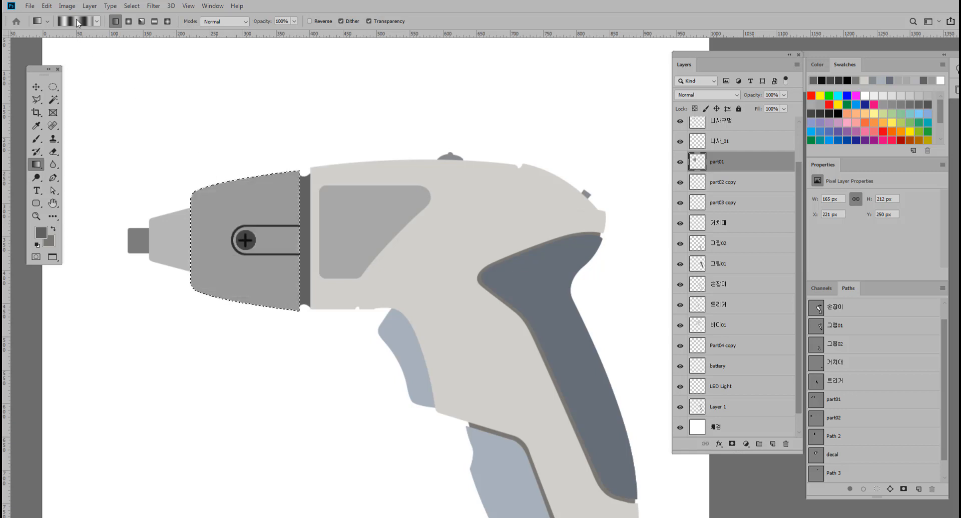
Simplify the gradient by removing the central light stop and its neighbouring dark stop, moving the remaining dark stop to 59% and the end stop to 100%.
click(76, 21)
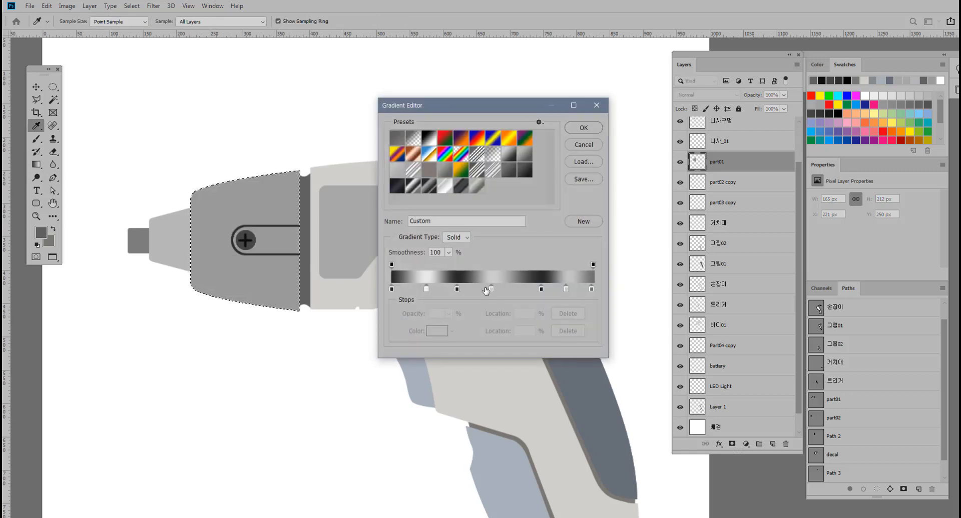
drag(492, 293, 459, 309)
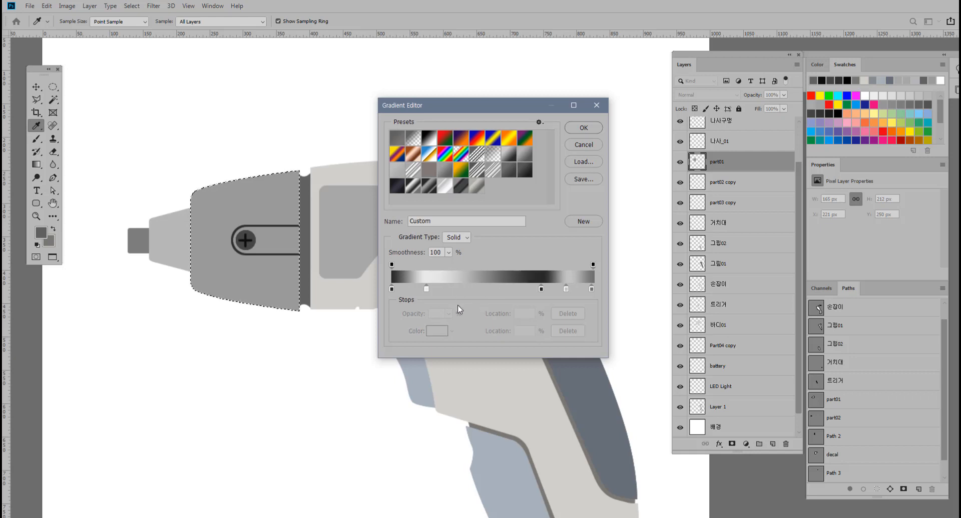
drag(542, 290, 512, 295)
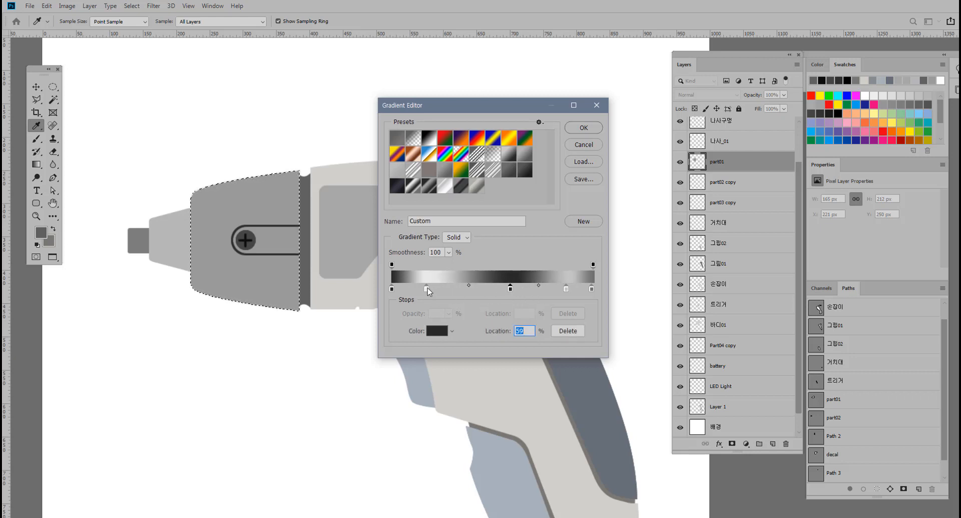
drag(426, 290, 424, 290)
click(592, 289)
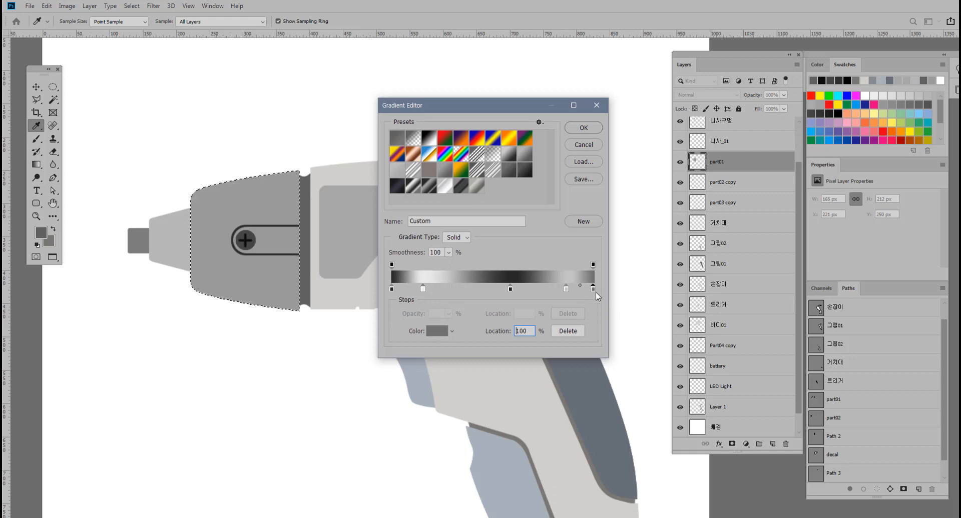
click(584, 128)
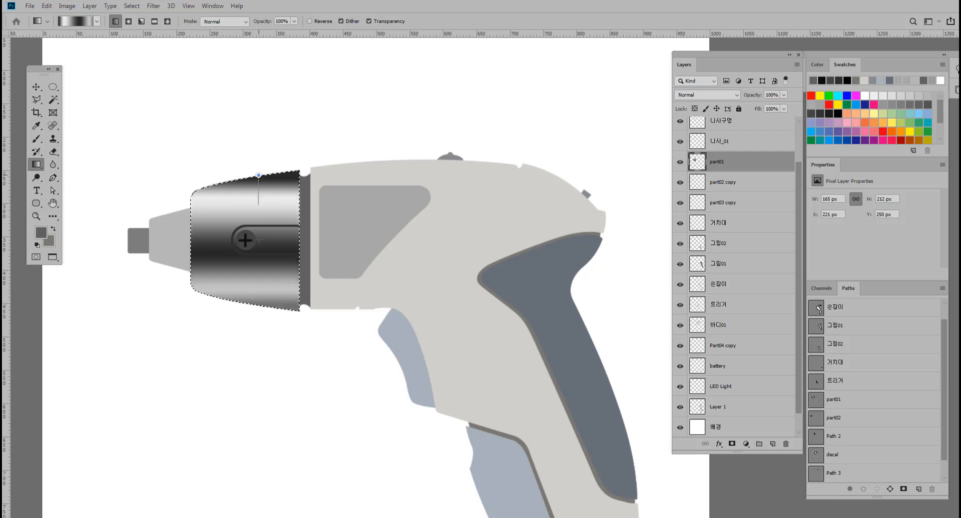
Fill the selected front housing with the revised gradient, running vertically from its upper edge to its lower edge.
drag(259, 241, 259, 315)
key(ctrl+z)
drag(262, 175, 262, 308)
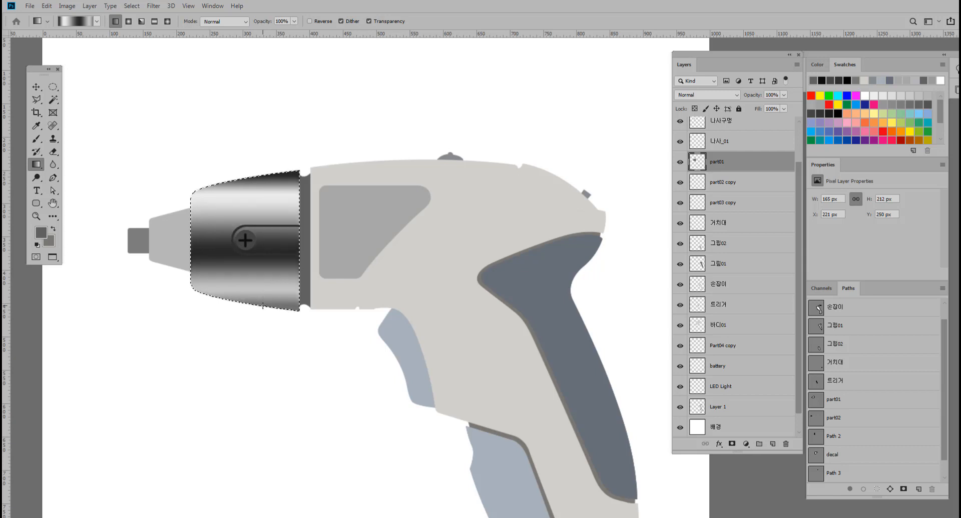
Reset the colours to black and white and softly shade the housing's curved edges with a black brush at 6% opacity.
scroll(251, 280, up, 2)
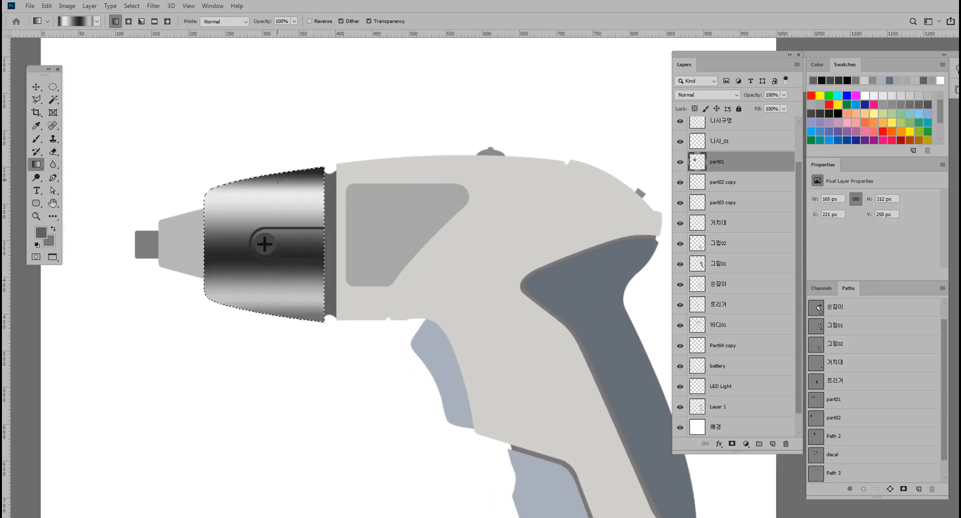
click(37, 245)
click(41, 138)
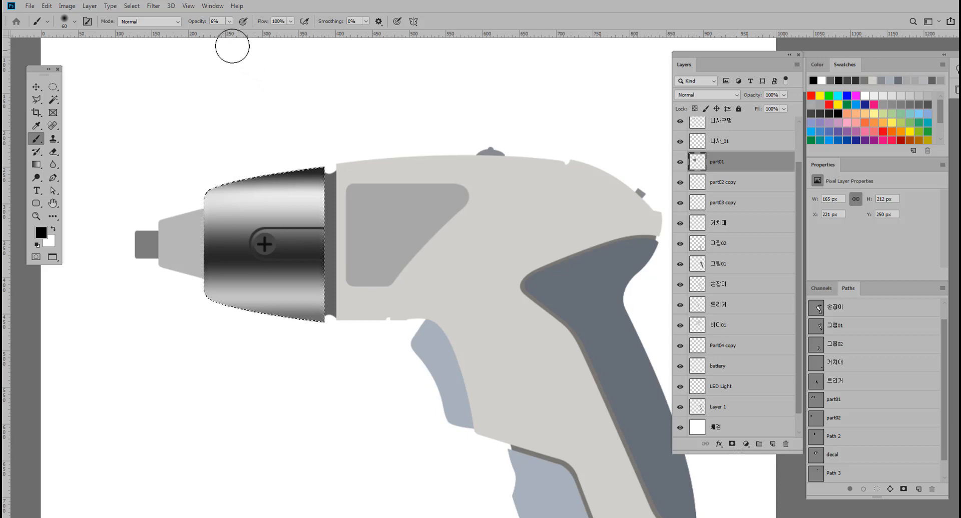
key(Return)
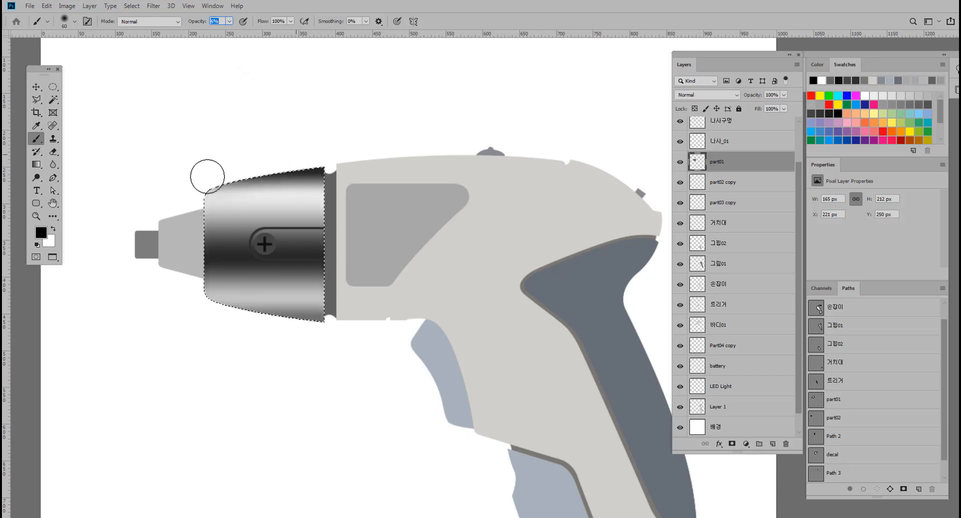
drag(208, 176, 203, 180)
drag(316, 160, 309, 162)
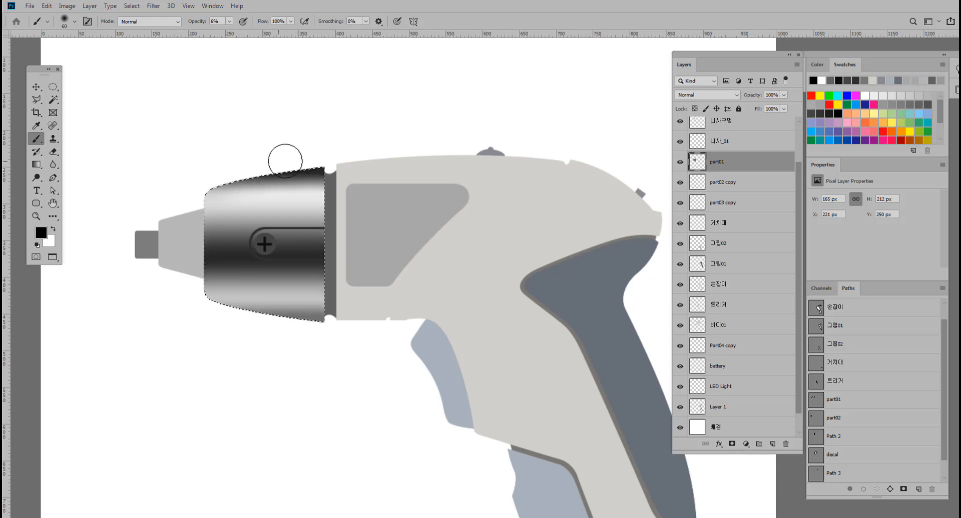
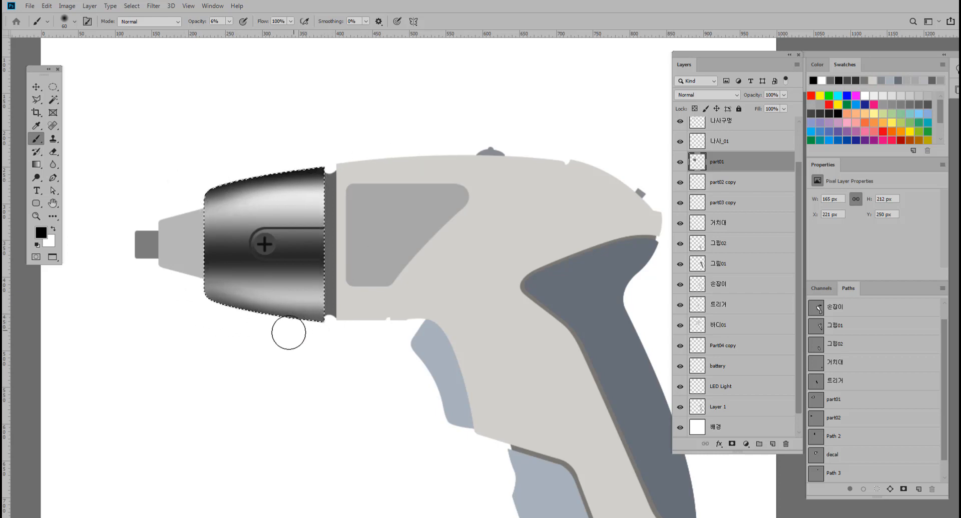
Reduce the brush to 45 px, raise its opacity to 17% and darken the housing's lower edge with black.
click(53, 229)
key(bracketleft)
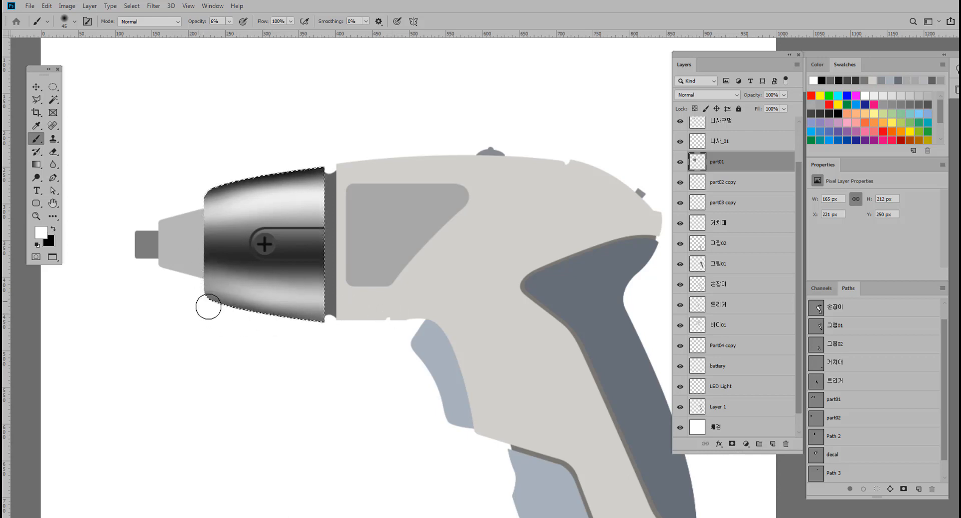
click(53, 229)
click(228, 21)
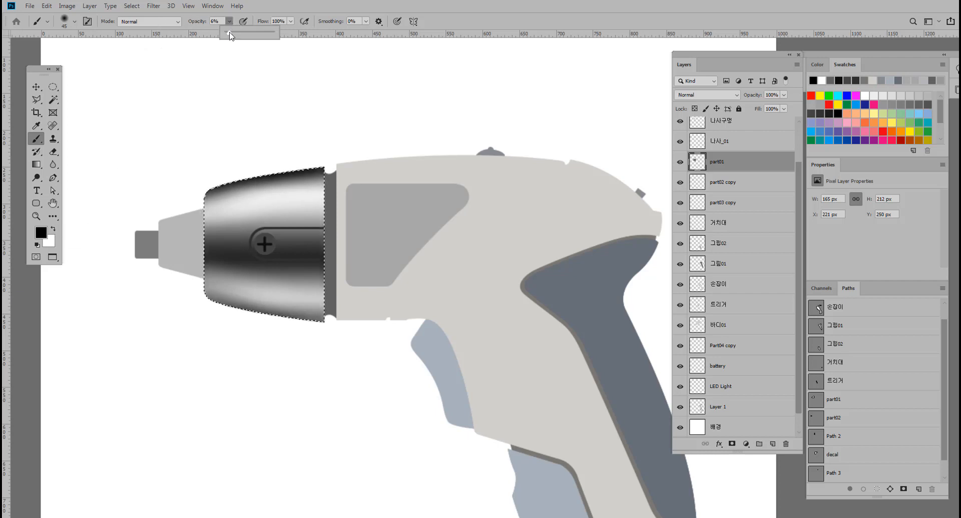
drag(228, 32, 236, 56)
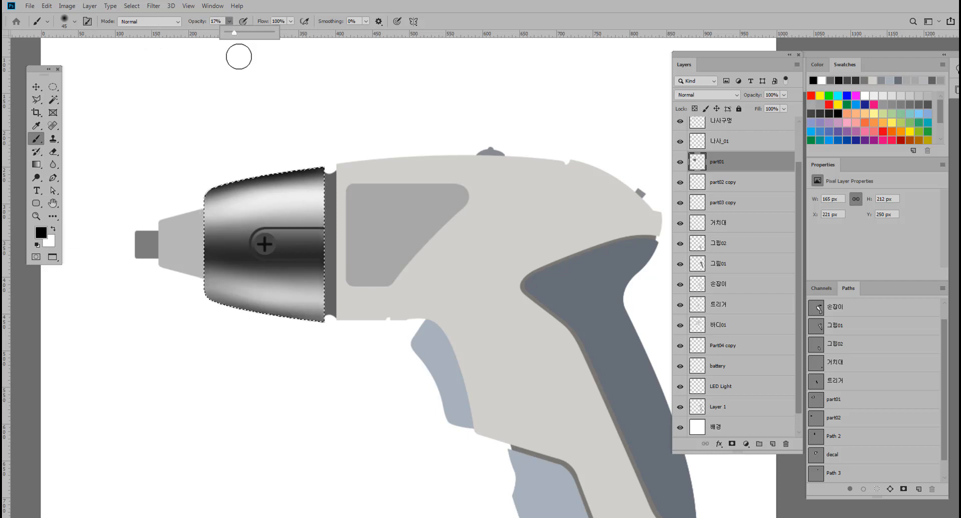
click(204, 308)
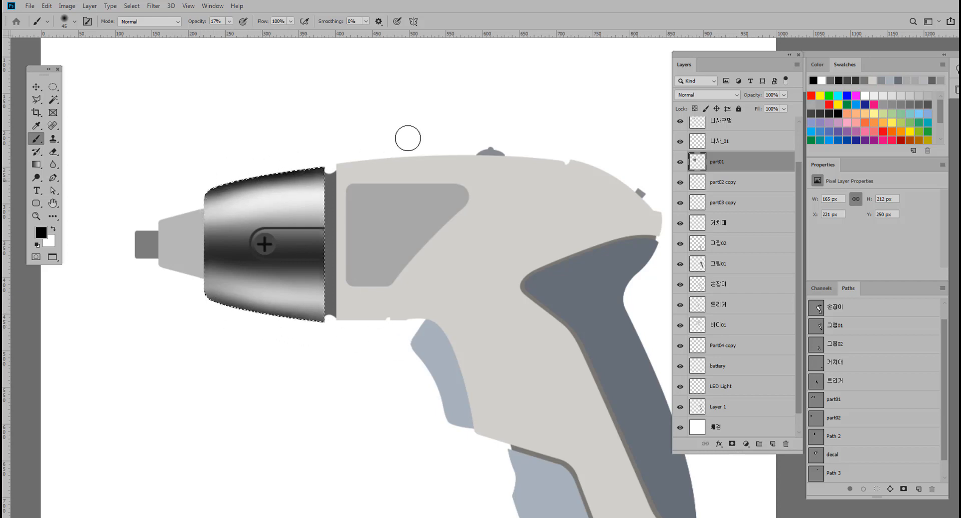
drag(211, 304, 340, 325)
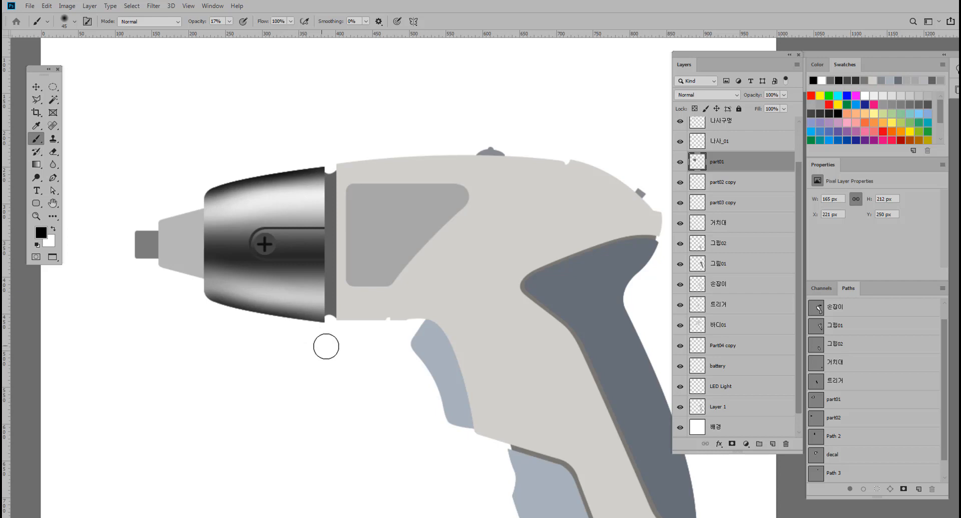
Select a thin vertical strip along the housing's front edge by subtracting a rectangular marquee from the part01 outline.
mouse_move(235, 288)
mouse_down()
mouse_move(256, 293)
mouse_move(242, 255)
mouse_move(249, 233)
mouse_up()
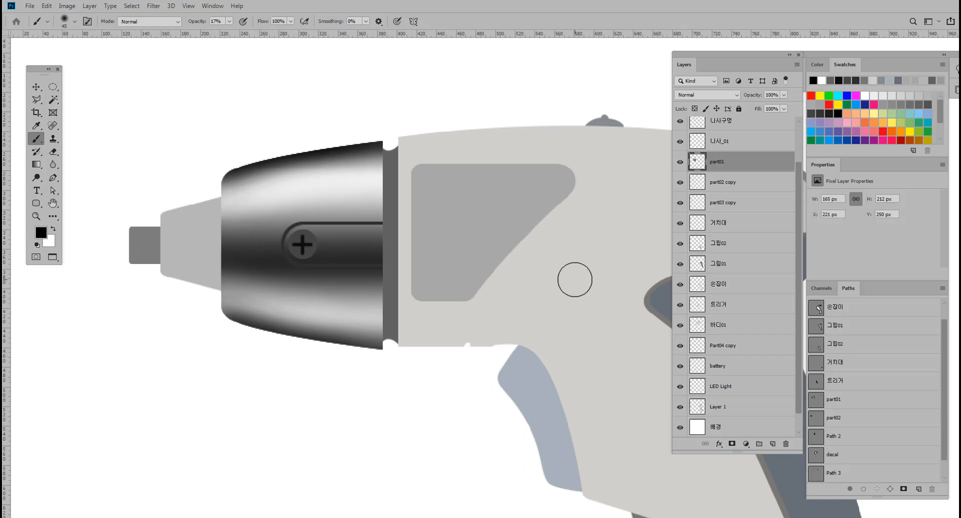
ctrl+click(696, 165)
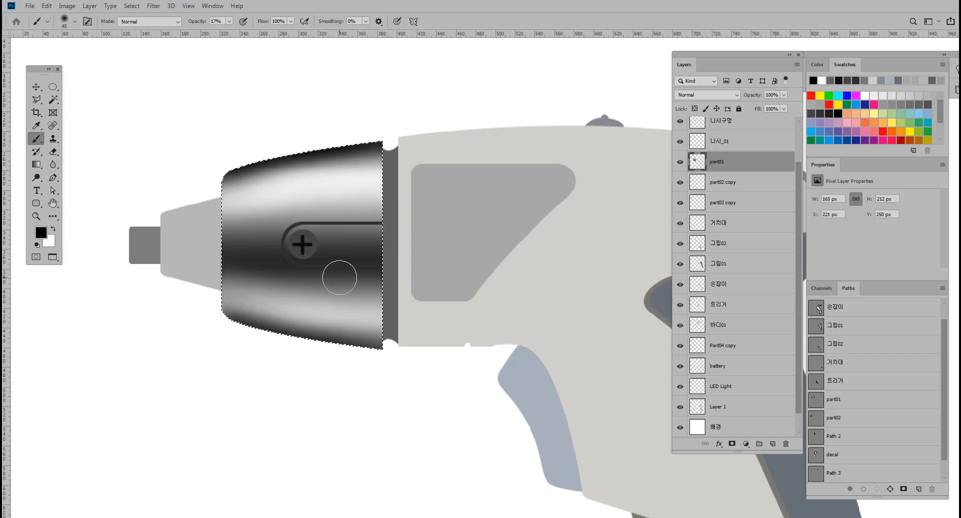
right_click(53, 89)
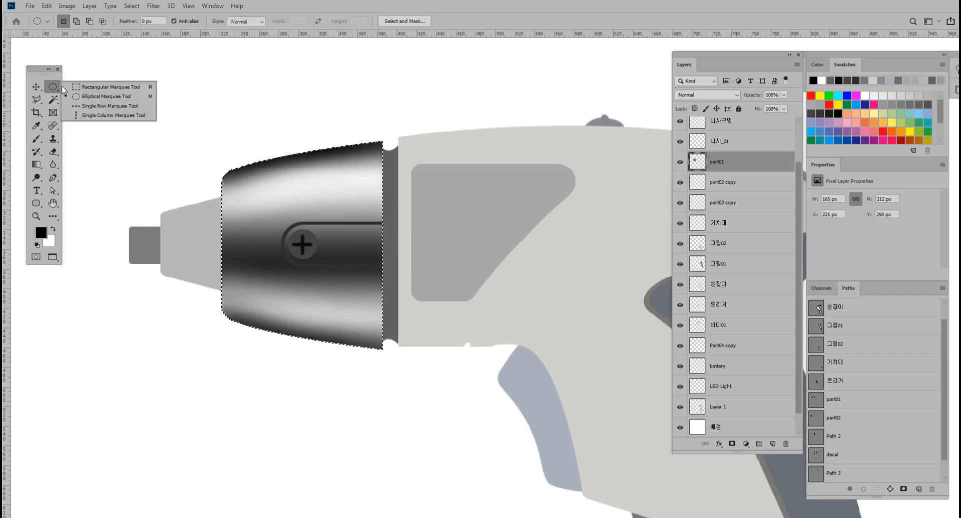
click(95, 85)
drag(219, 143, 225, 322)
key(ctrl+d)
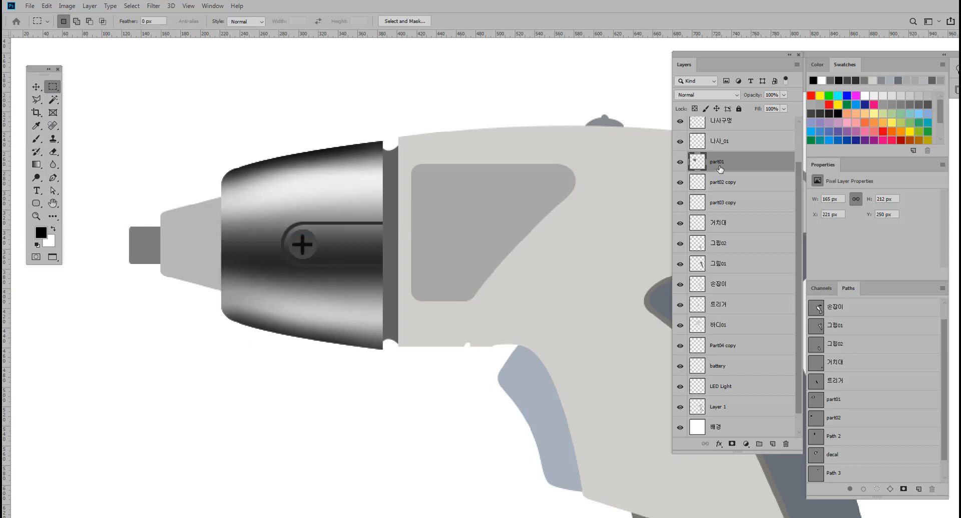
ctrl+click(697, 162)
drag(421, 107, 228, 410)
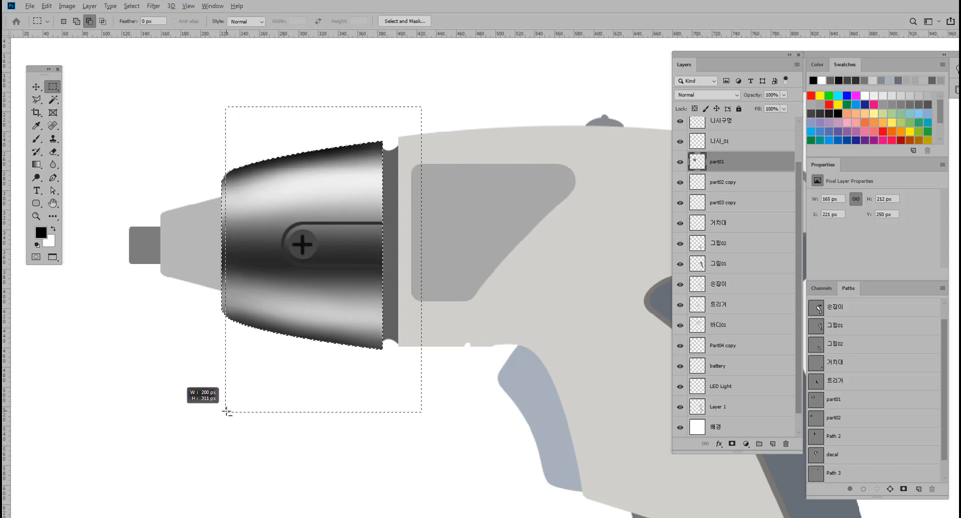
drag(226, 412, 226, 411)
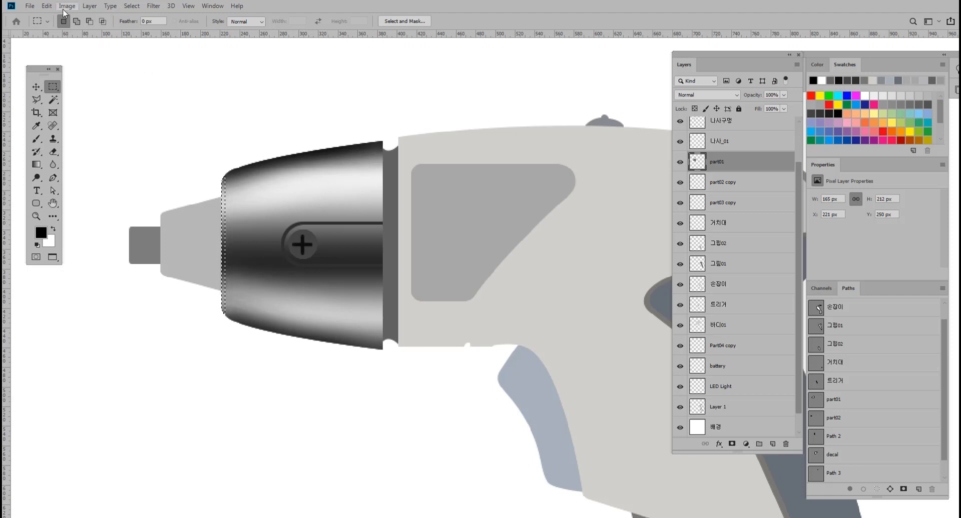
Try to feather the thin strip selection by 3 pixels, and restore the unfeathered selection.
right_click(223, 223)
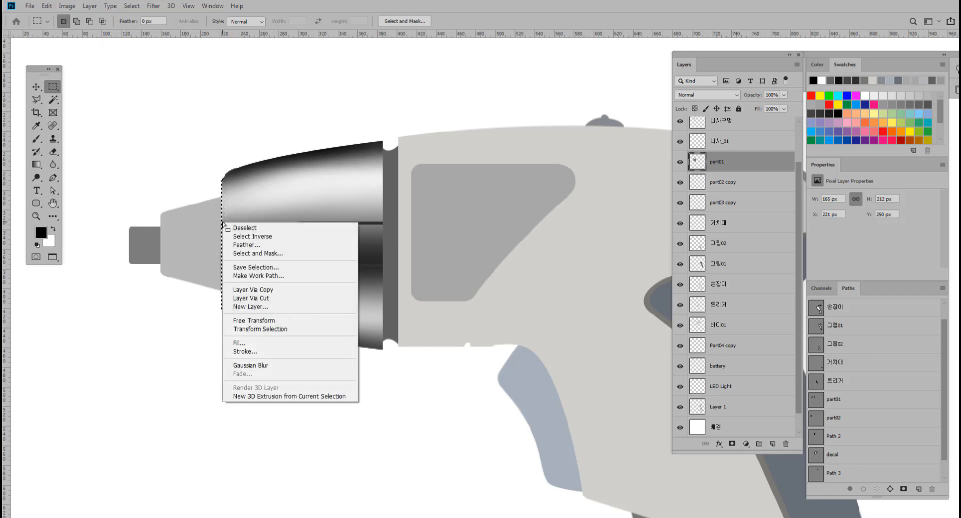
click(247, 244)
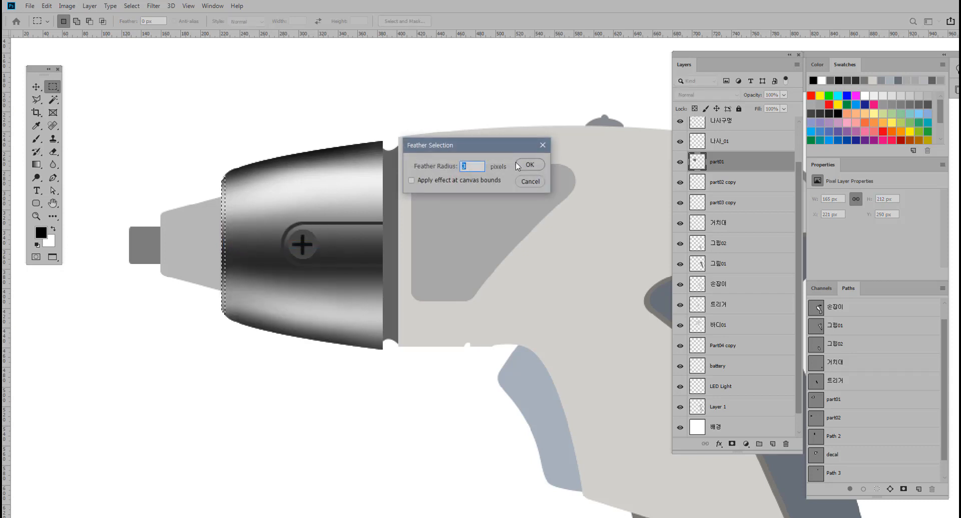
click(530, 165)
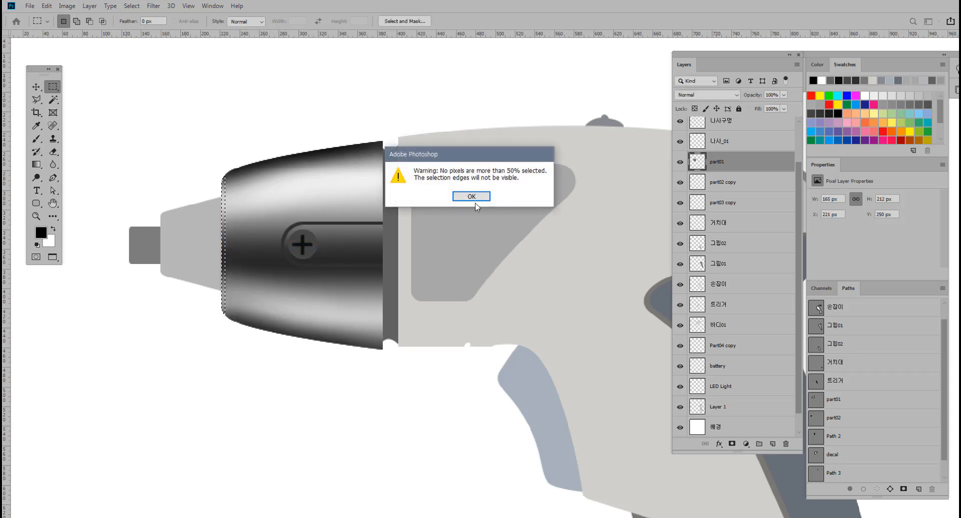
click(474, 196)
key(ctrl+shift+d)
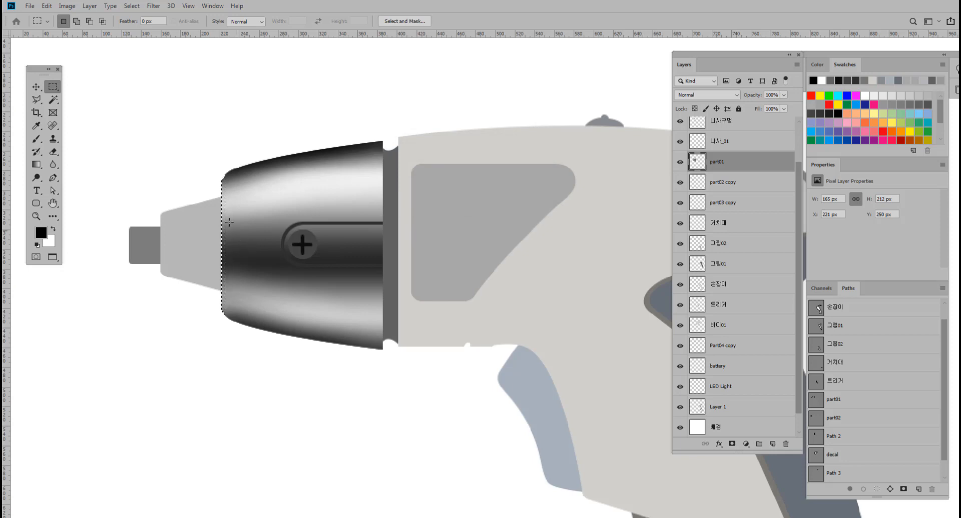
Feather the strip selection along the housing's front edge.
right_click(224, 209)
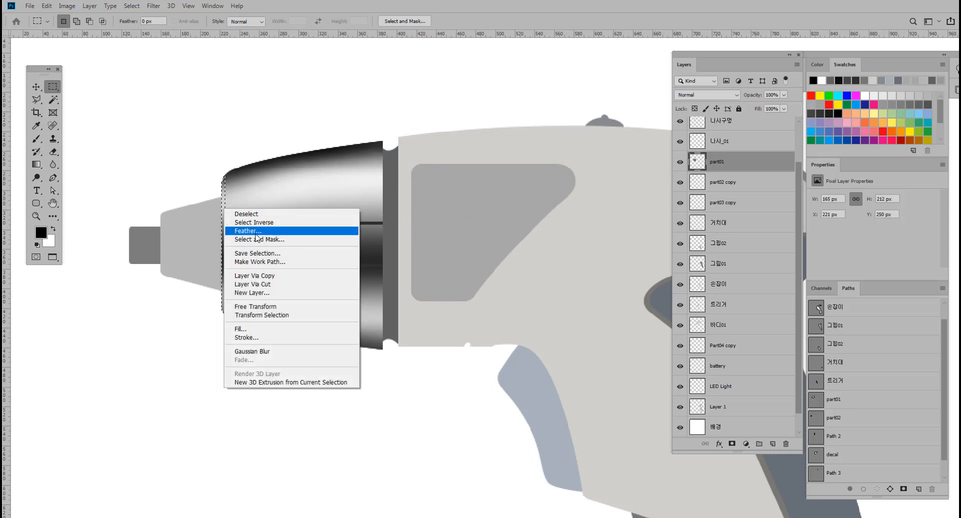
click(247, 231)
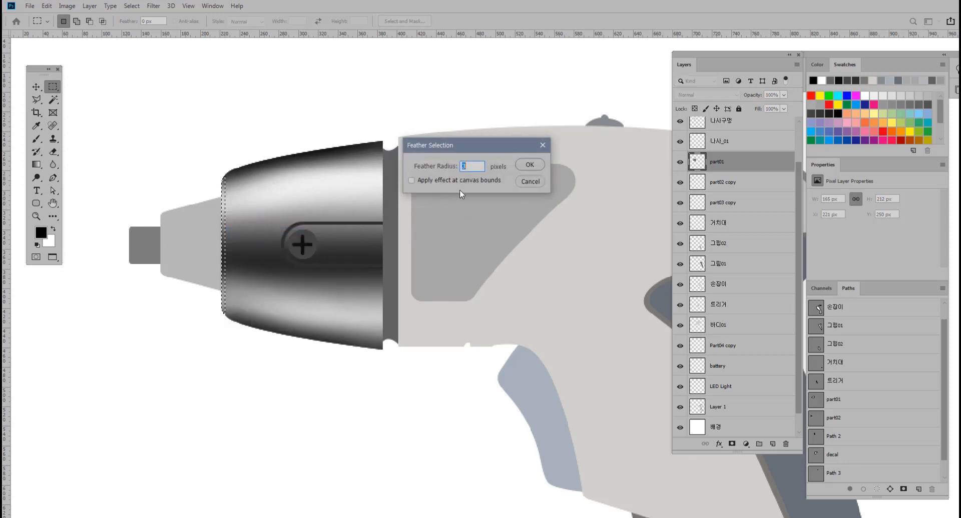
click(529, 165)
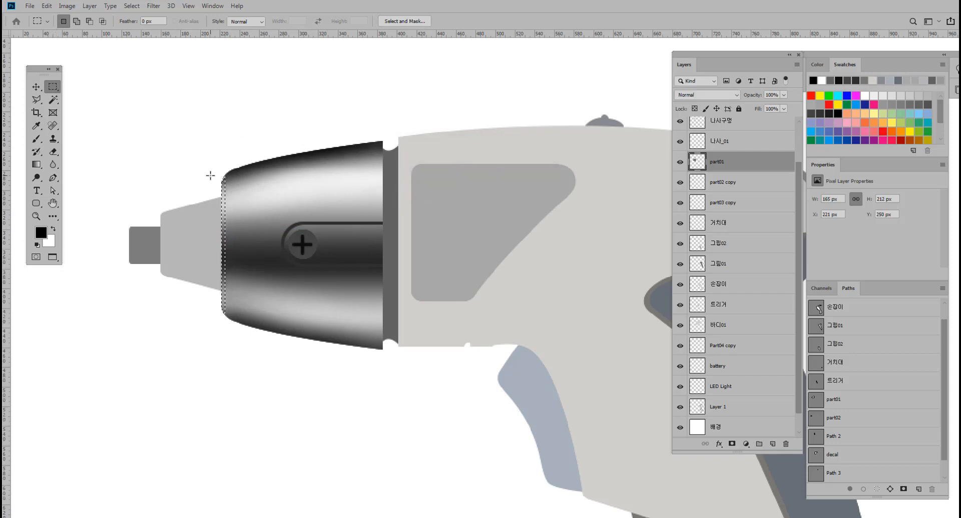
Brighten the feathered strip with Brightness/Contrast at a brightness of 84, and clear the selection.
key(alt+i)
key(j)
key(c)
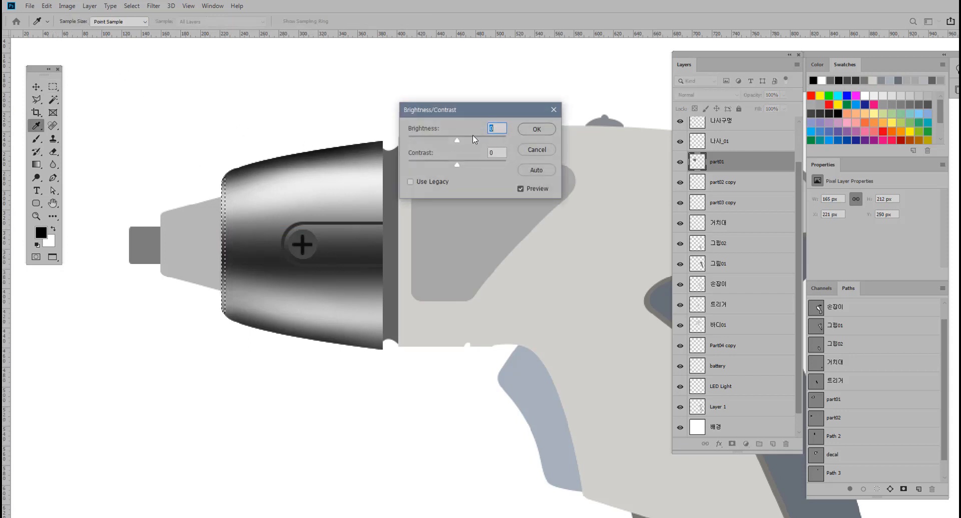
drag(457, 141, 484, 142)
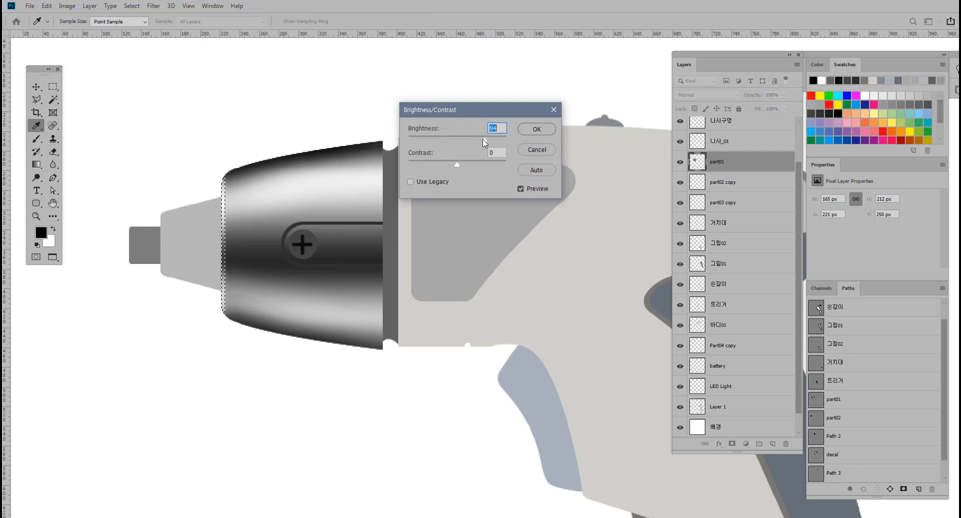
click(534, 131)
key(m)
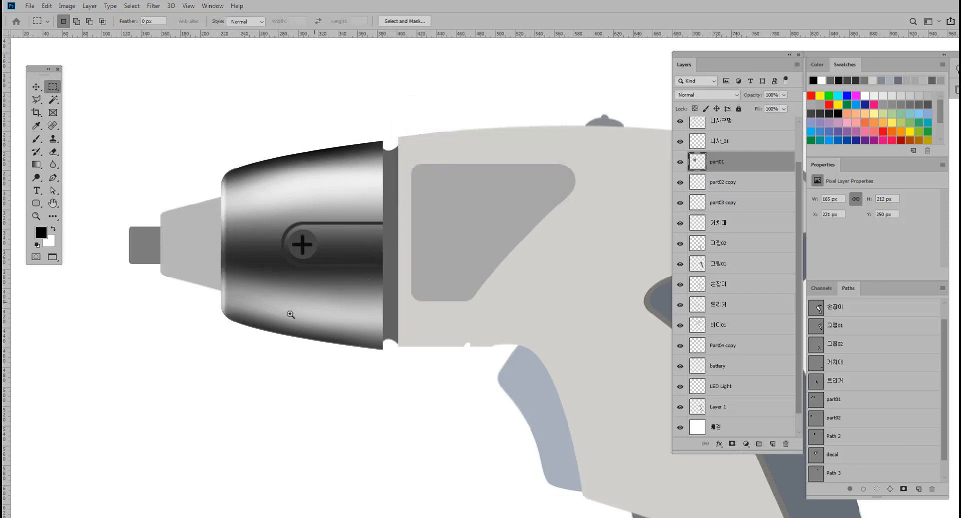
mouse_move(260, 333)
mouse_down()
mouse_move(217, 343)
mouse_move(242, 334)
mouse_up()
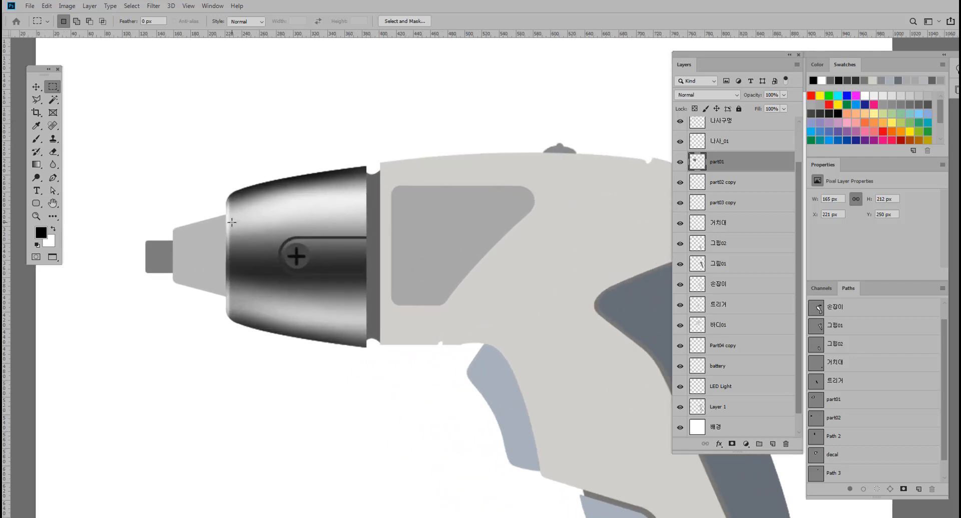
Select a thin vertical strip along the housing's rear edge by subtracting a rectangular marquee from the part01 outline, and feather it.
drag(240, 229, 196, 235)
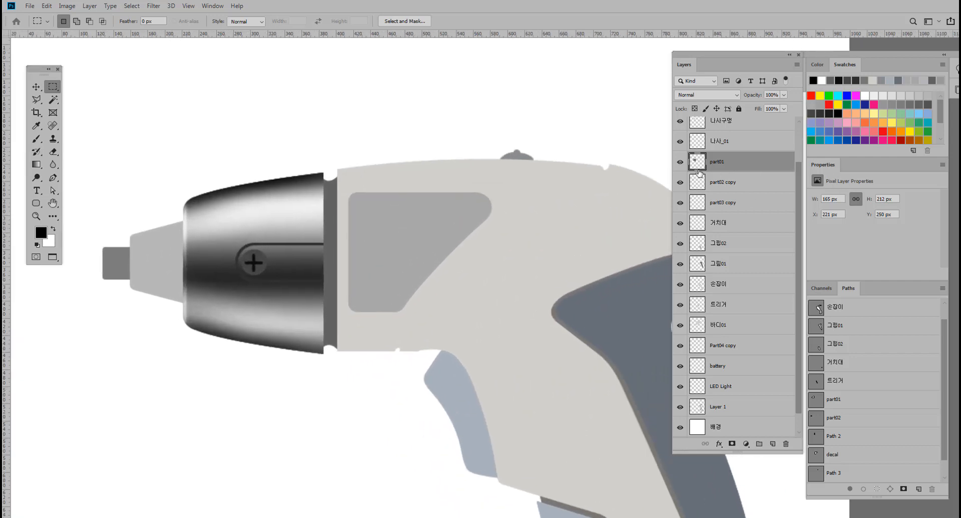
ctrl+click(698, 162)
drag(164, 153, 320, 402)
right_click(322, 227)
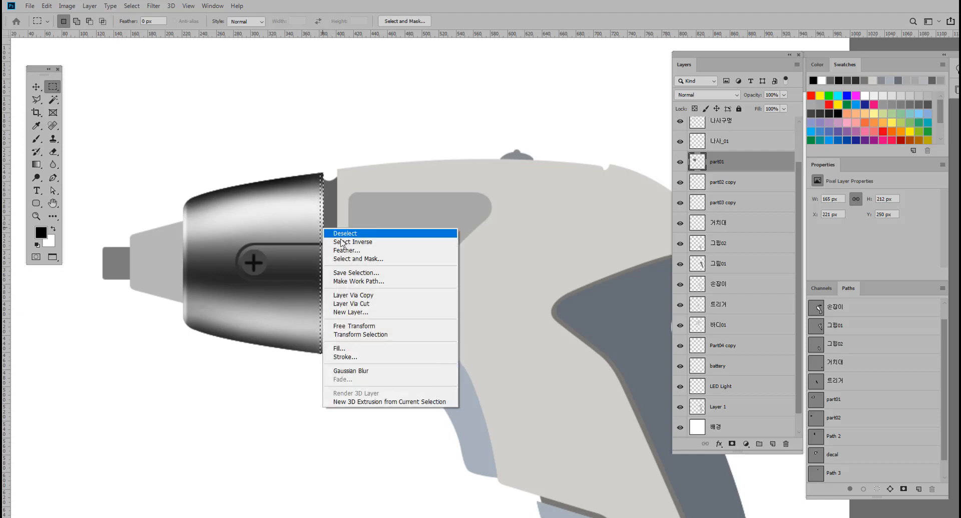
click(359, 250)
click(527, 165)
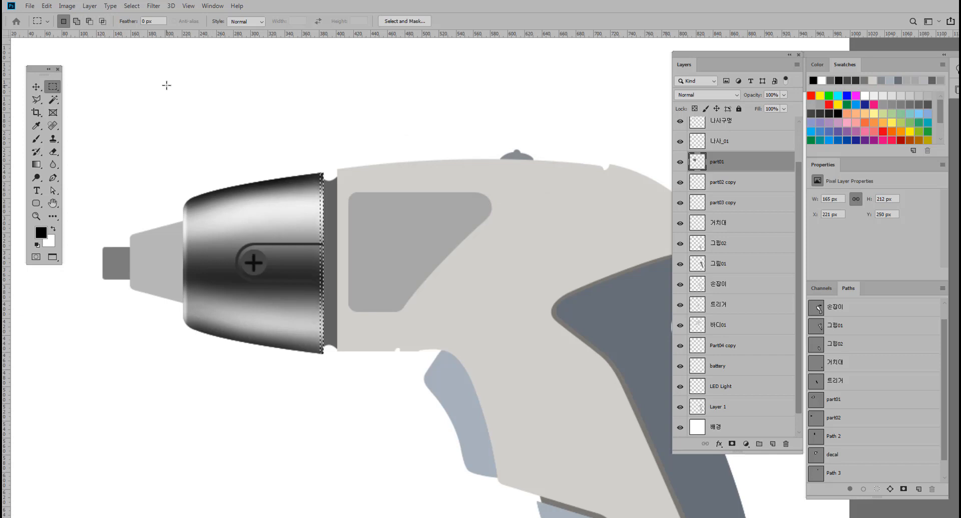
Darken the feathered rear-edge strip with Brightness/Contrast, using a strongly negative brightness and a contrast of 6, and clear the selection.
key(alt+i)
key(a)
key(c)
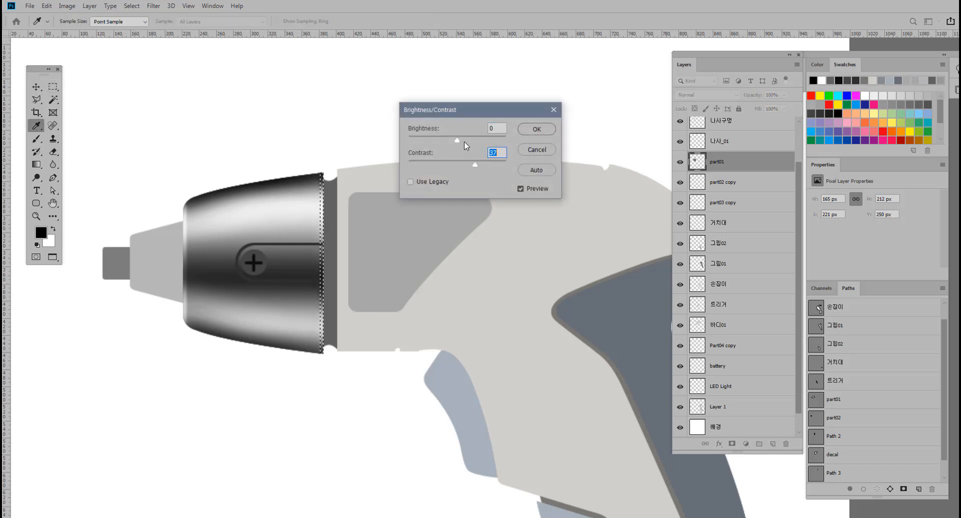
drag(457, 141, 431, 141)
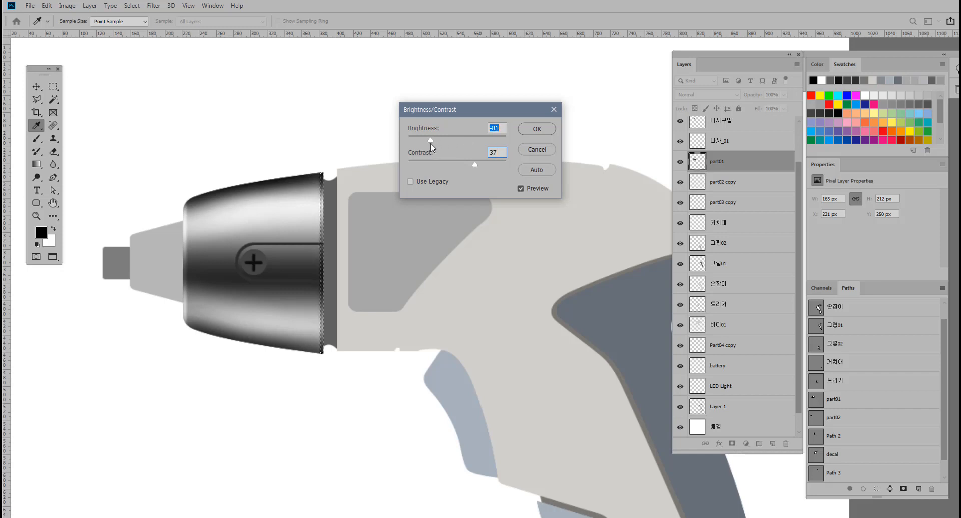
drag(475, 164, 465, 165)
click(521, 188)
click(521, 188)
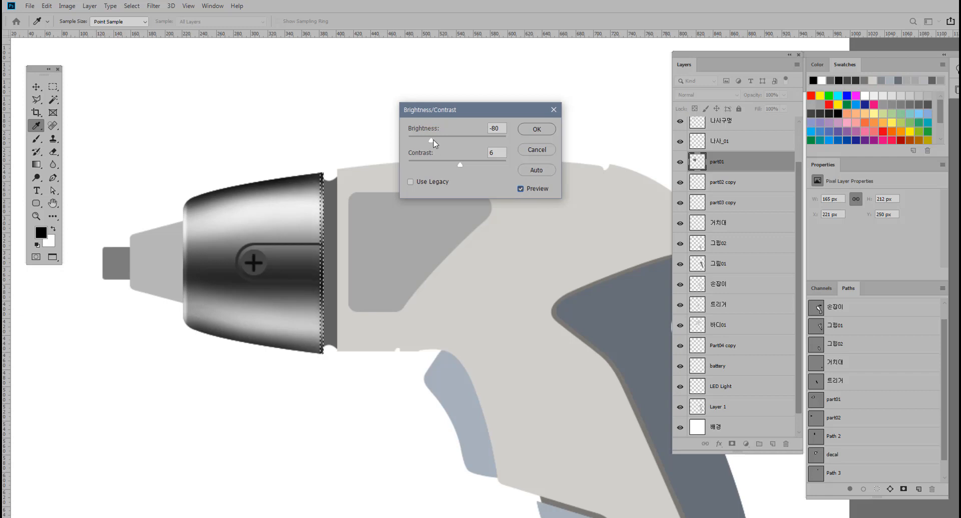
drag(431, 141, 425, 142)
key(Return)
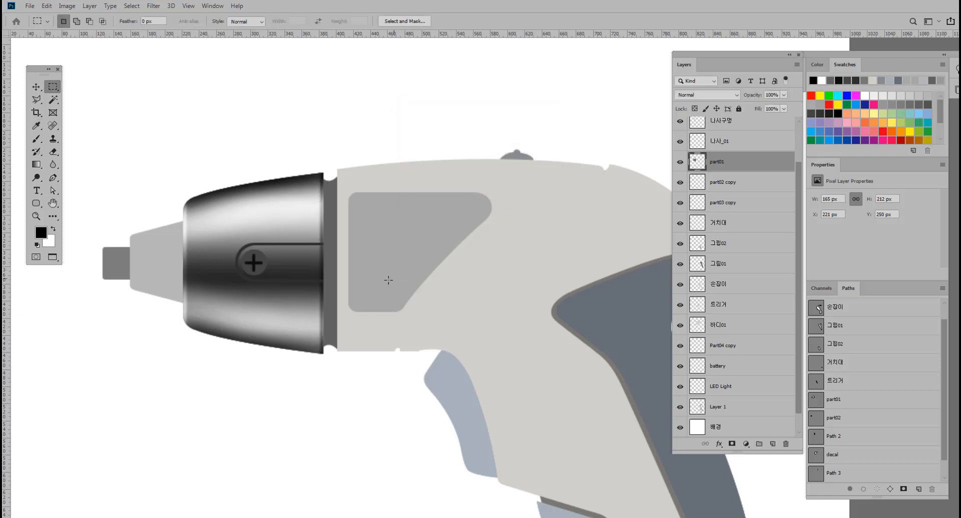
Make the part02 copy layer active and toggle its visibility off and on to identify the tapered nose piece.
drag(388, 280, 430, 302)
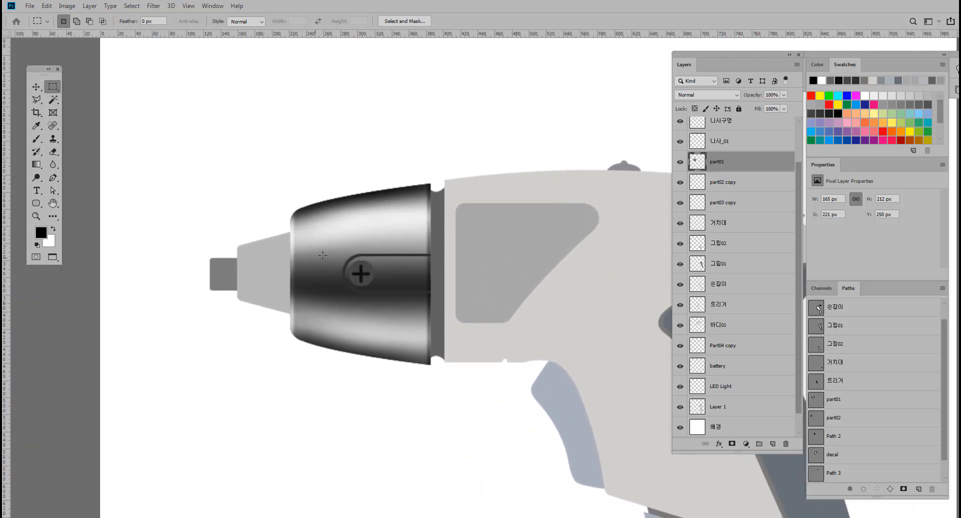
drag(300, 271, 353, 272)
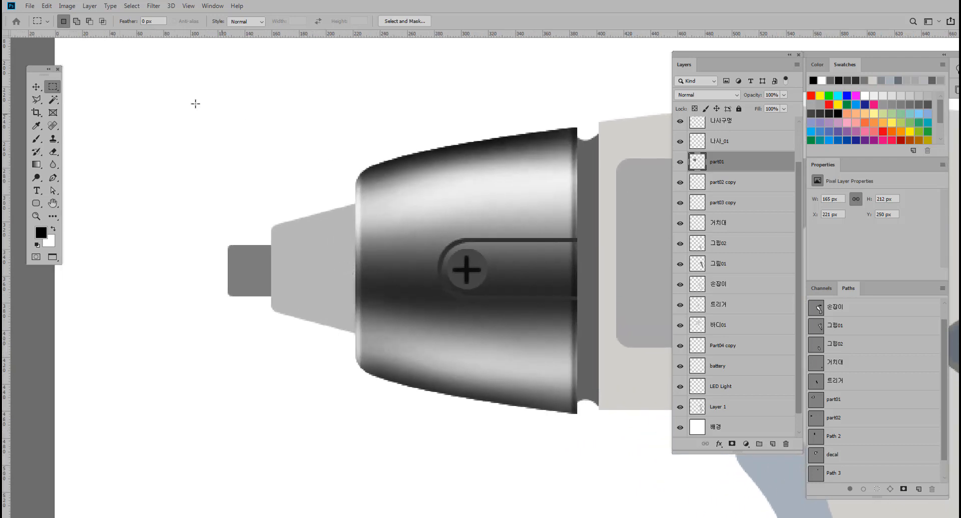
click(39, 88)
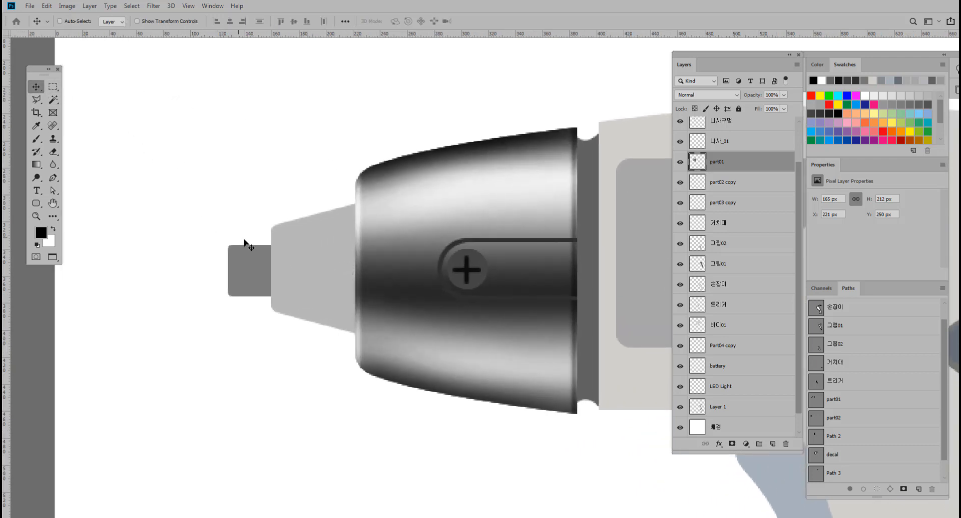
click(694, 192)
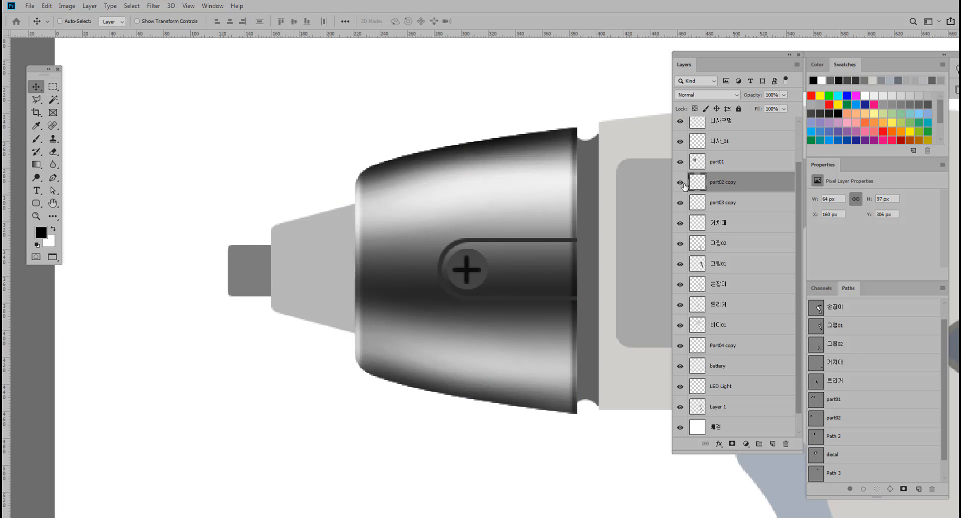
click(682, 183)
click(681, 183)
Try to fill the part02 copy outline with the vertical metallic gradient, and undo the fill and its selection.
ctrl+click(694, 186)
click(36, 164)
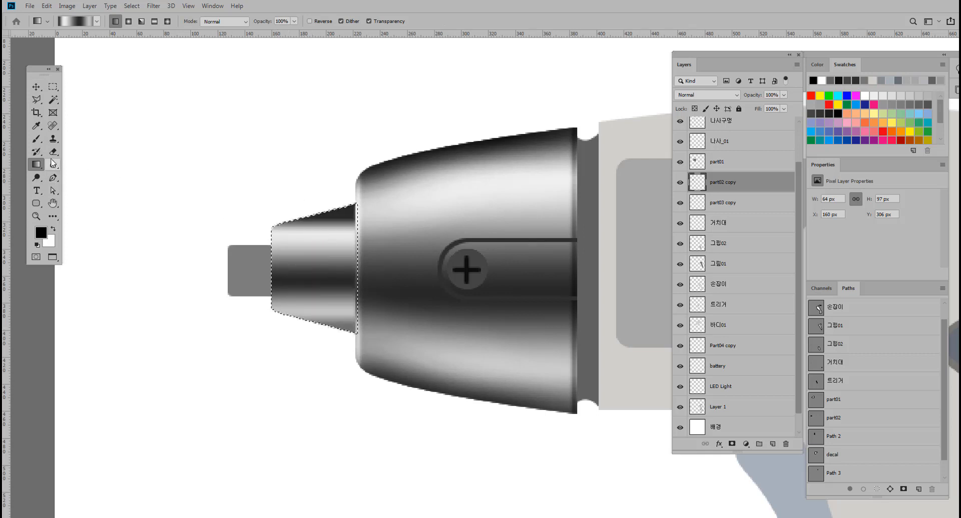
click(36, 139)
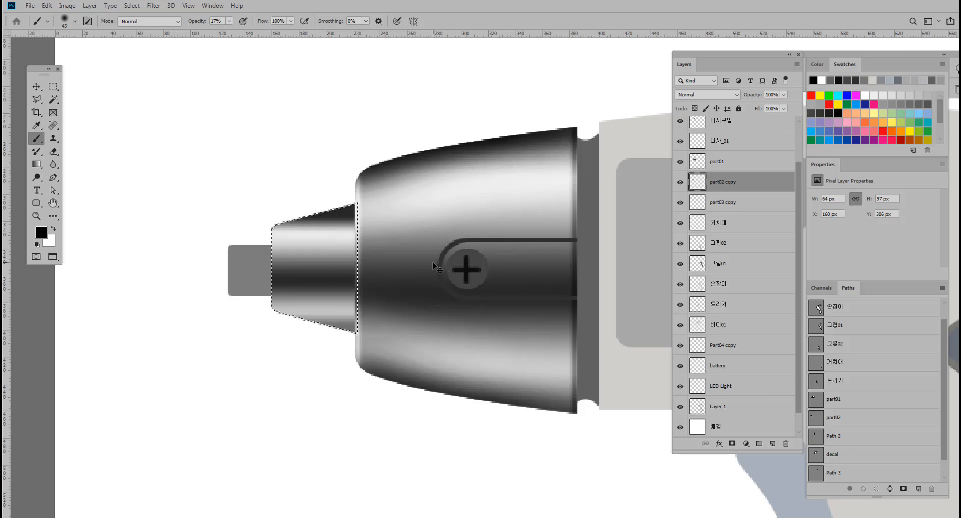
key(ctrl+z)
key(ctrl+z)
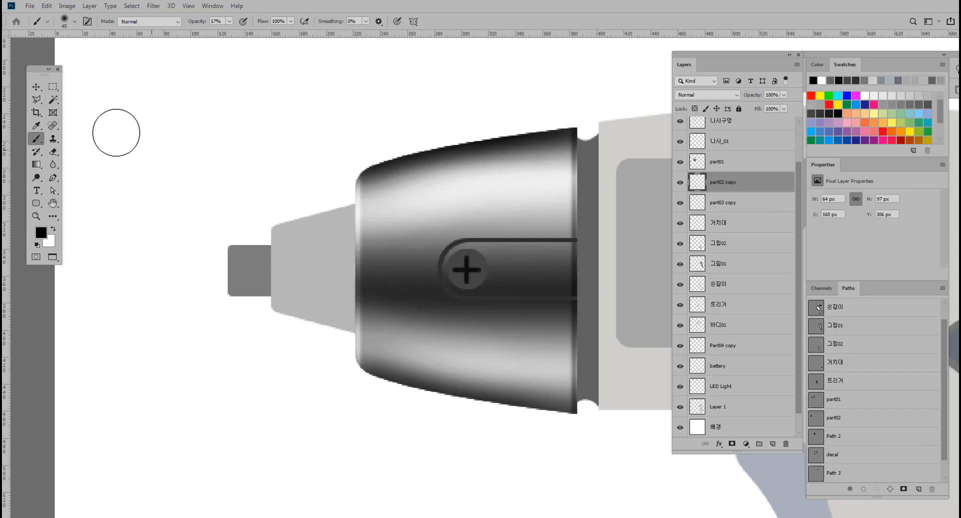
Marquee a rectangle in the empty area above the nose piece and fill it with the vertical metallic gradient on part02 copy.
click(53, 87)
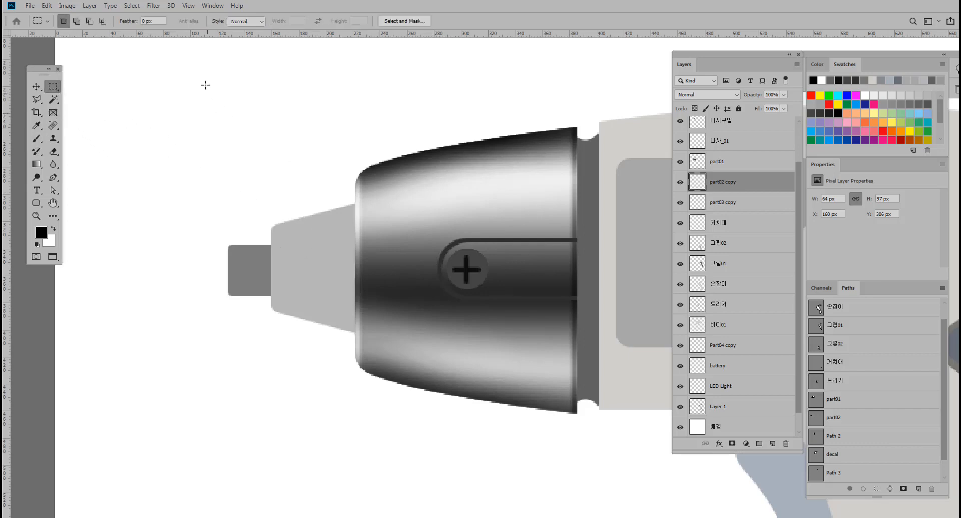
drag(205, 85, 310, 192)
click(36, 164)
drag(255, 83, 255, 183)
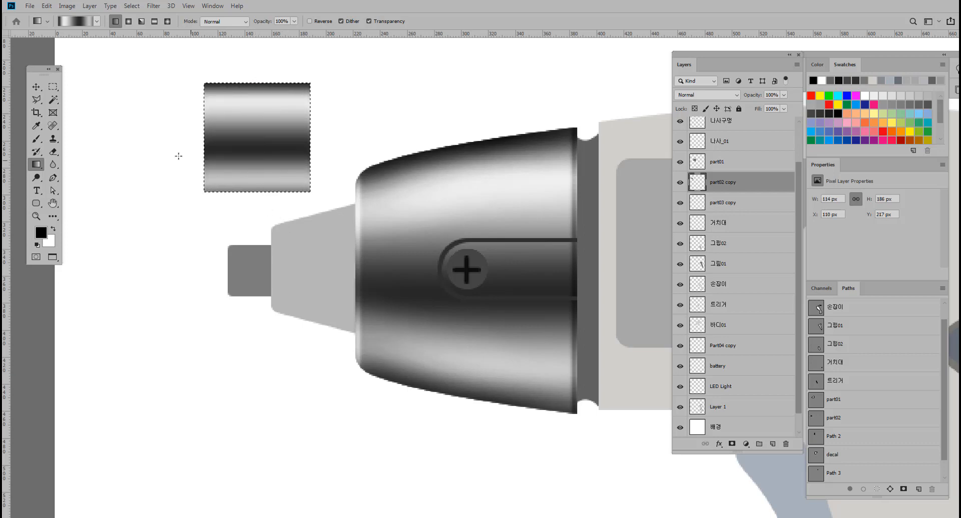
Start transforming the selected gradient rectangle above the nose piece.
click(36, 87)
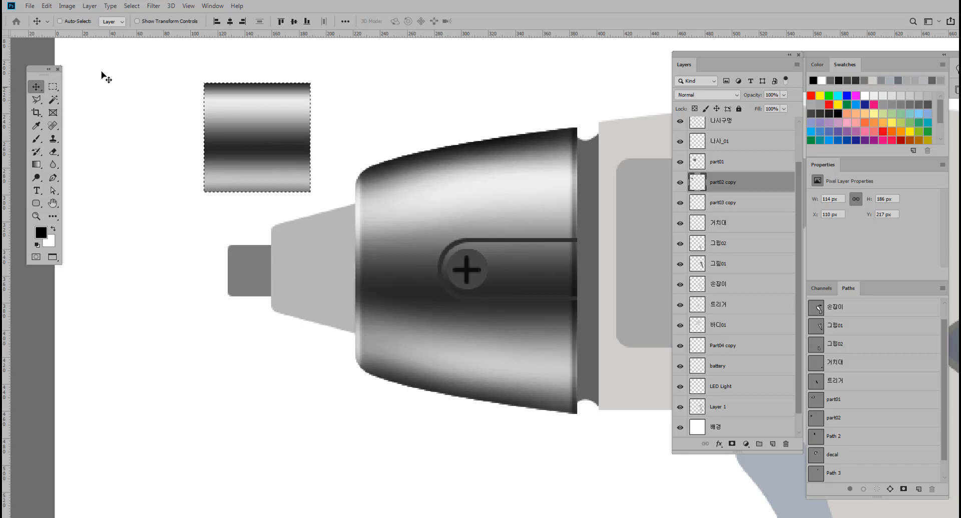
click(46, 7)
click(242, 127)
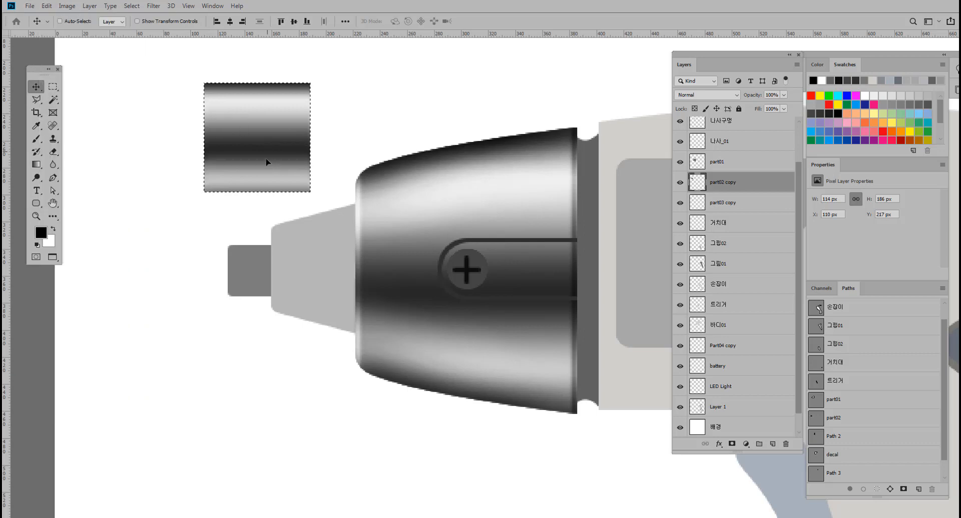
Move the metallic gradient block on the part02 copy layer over the tapered nose piece of the driver.
drag(267, 161, 314, 283)
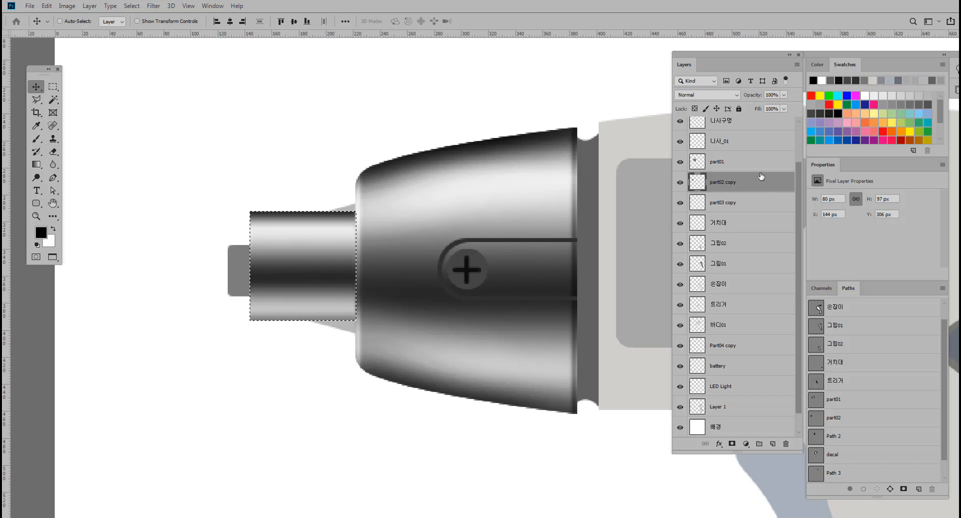
click(783, 95)
mouse_move(779, 105)
mouse_down()
mouse_move(756, 106)
mouse_move(798, 106)
mouse_up()
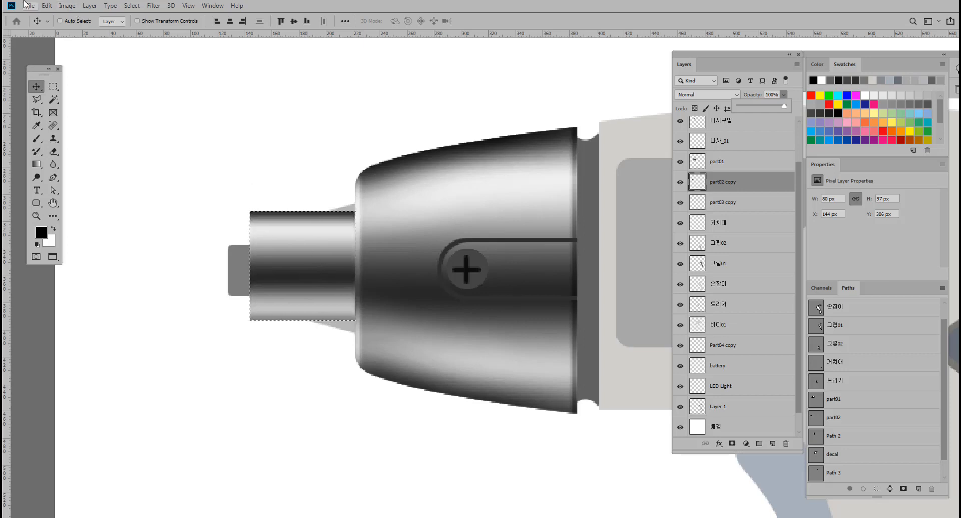
click(50, 7)
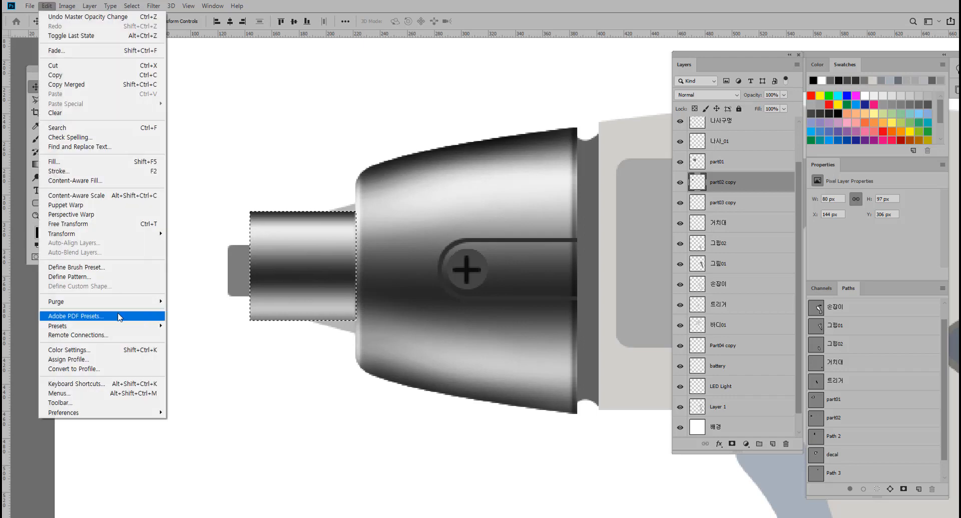
mouse_move(94, 234)
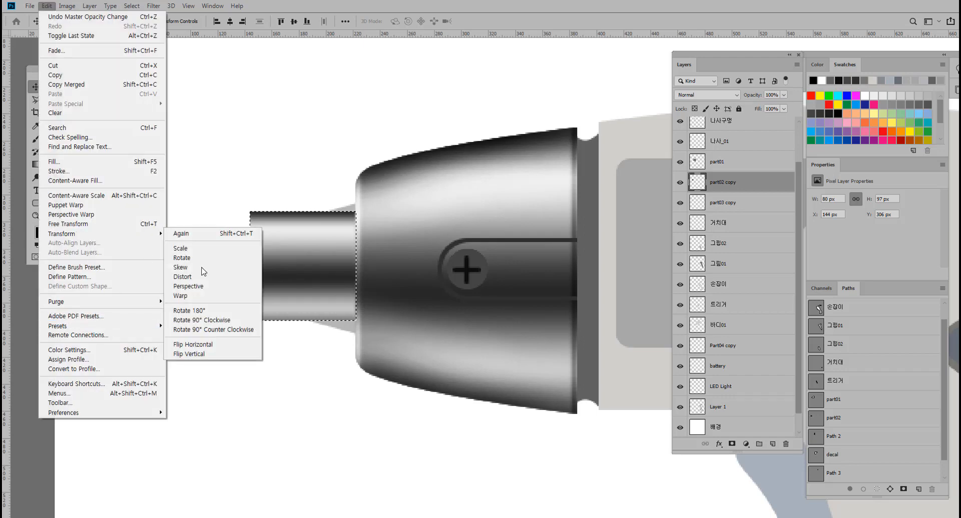
click(205, 297)
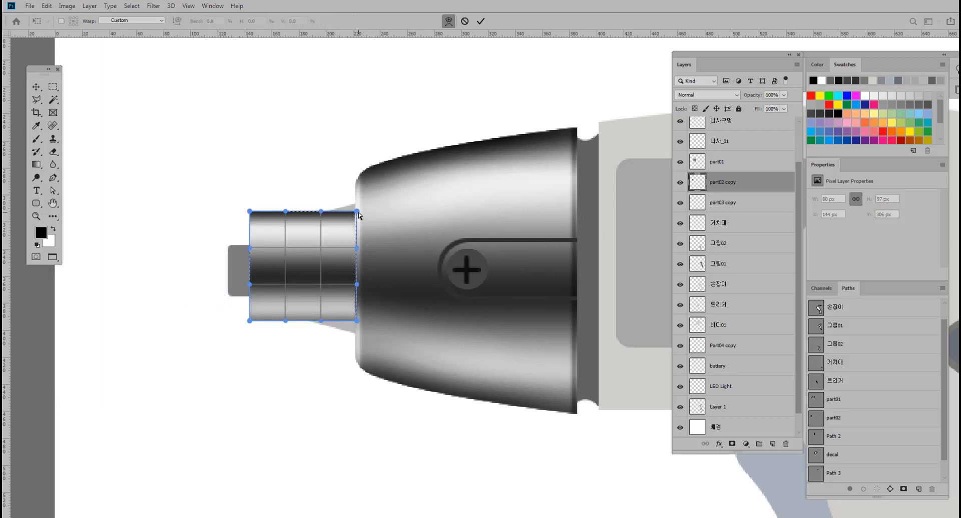
drag(359, 215, 359, 211)
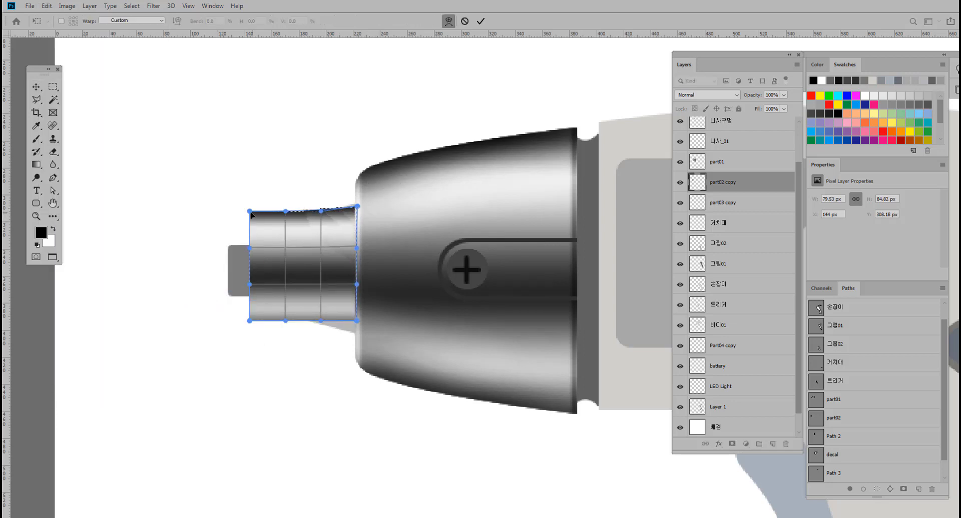
drag(251, 212, 257, 253)
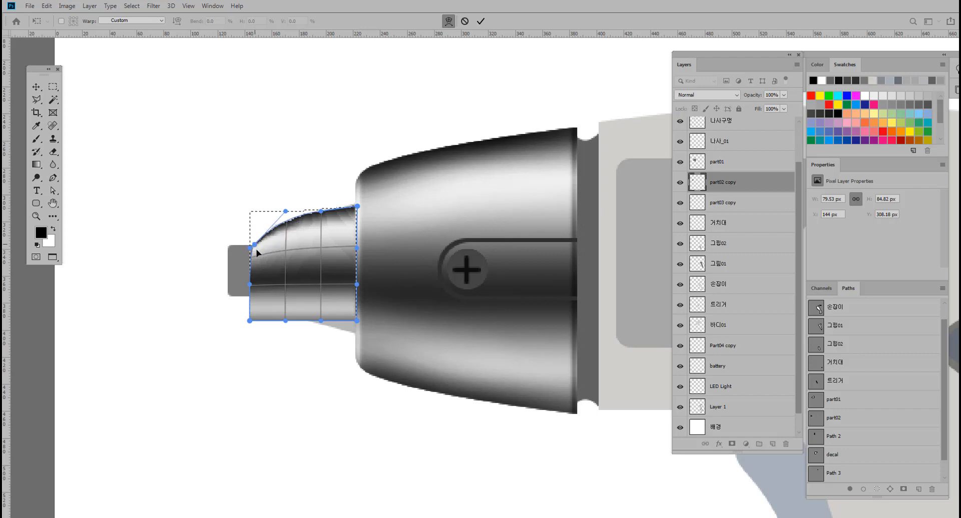
key(Escape)
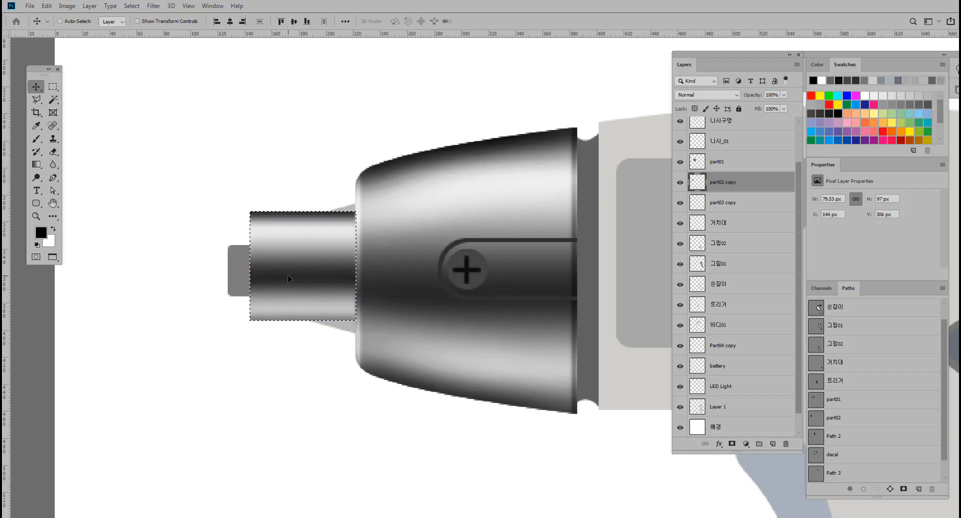
Distort the gradient block with Free Transform so its four corners follow the tapered nose outline, and apply the transform.
key(ctrl+t)
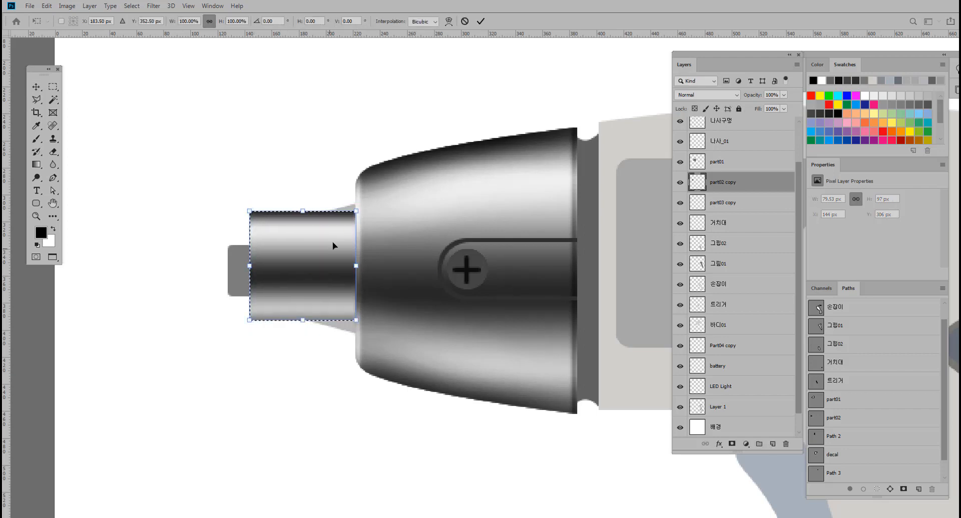
drag(356, 211, 356, 208)
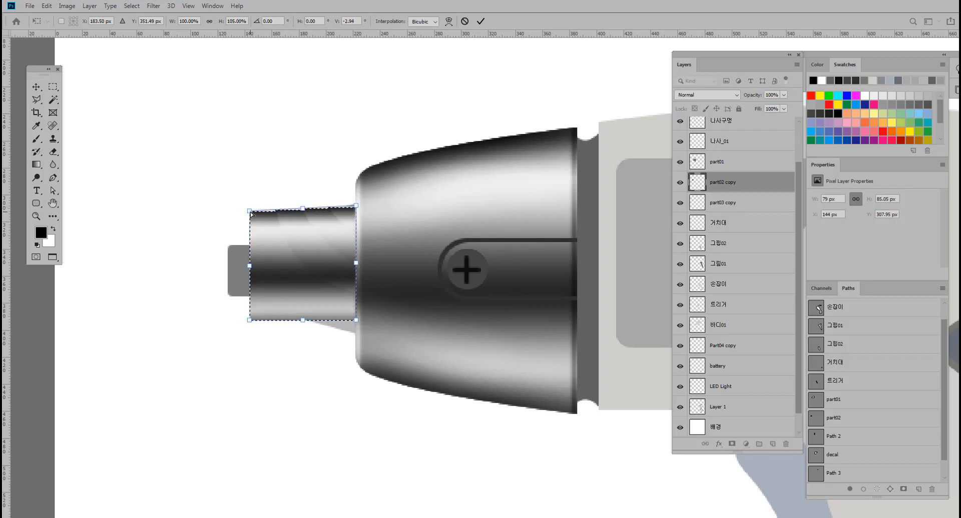
mouse_move(251, 214)
mouse_down()
mouse_move(257, 241)
mouse_move(256, 231)
mouse_up()
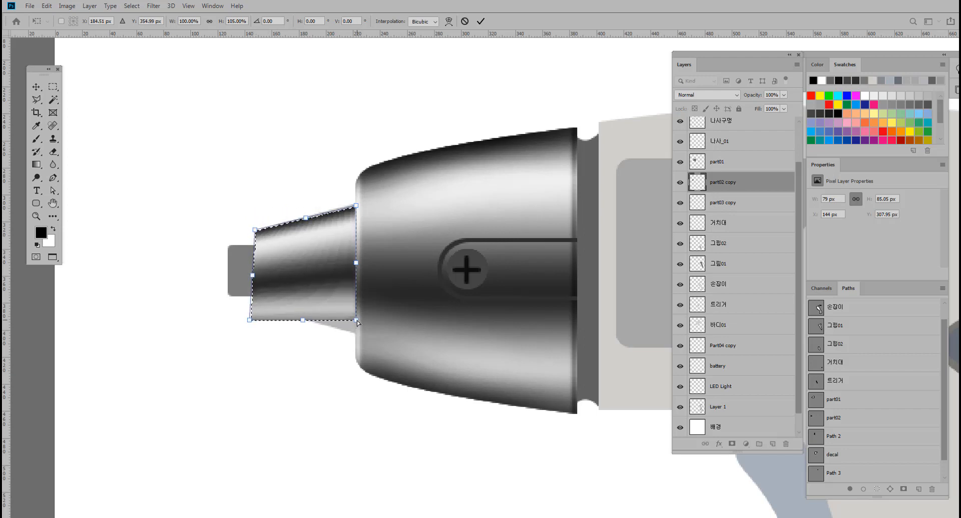
drag(357, 323, 358, 336)
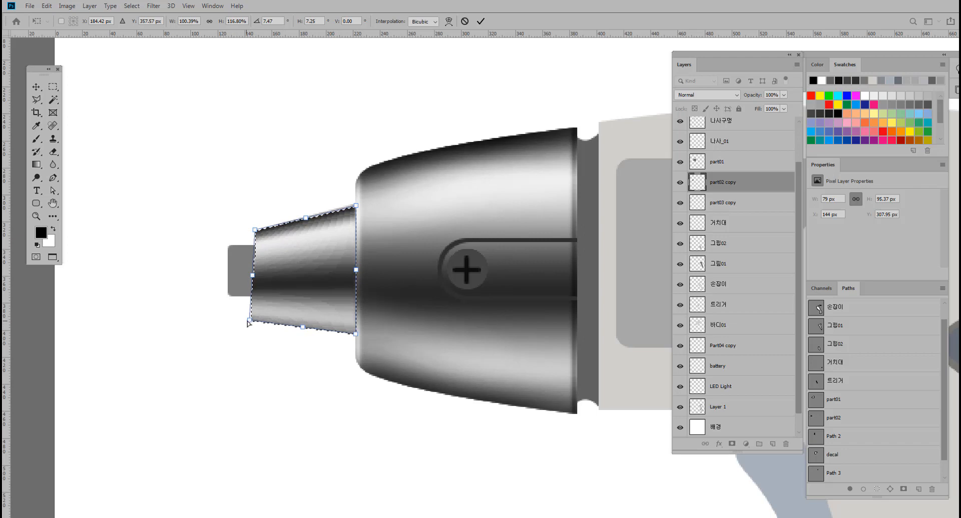
drag(249, 323, 271, 312)
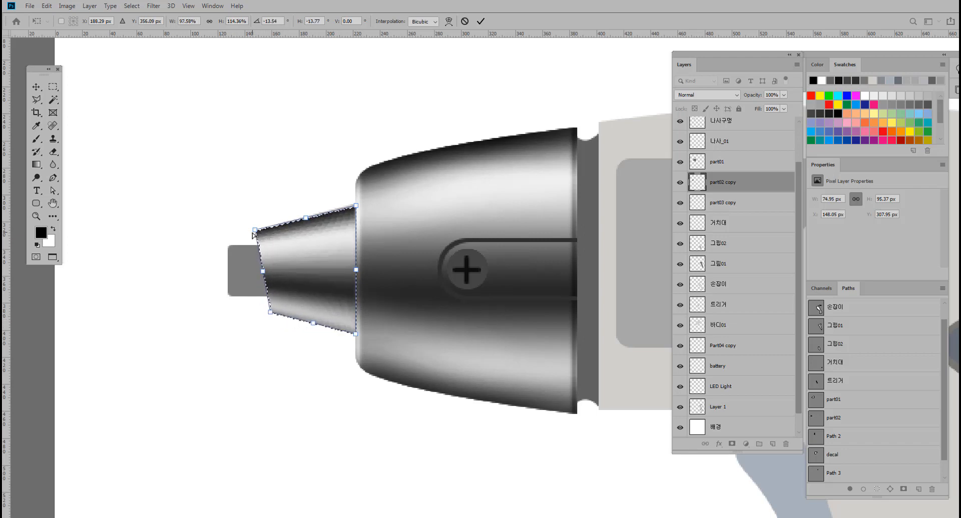
drag(254, 232, 274, 237)
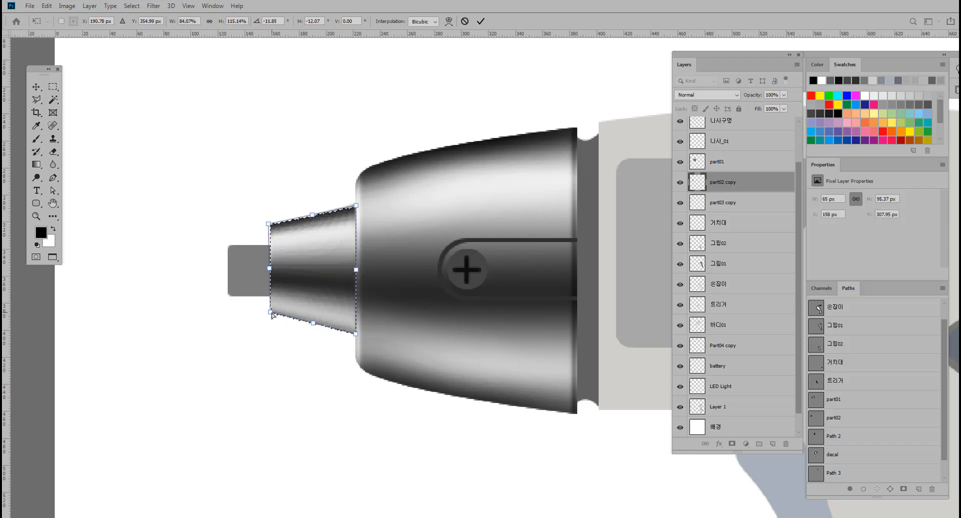
drag(271, 313, 271, 313)
drag(269, 226, 267, 227)
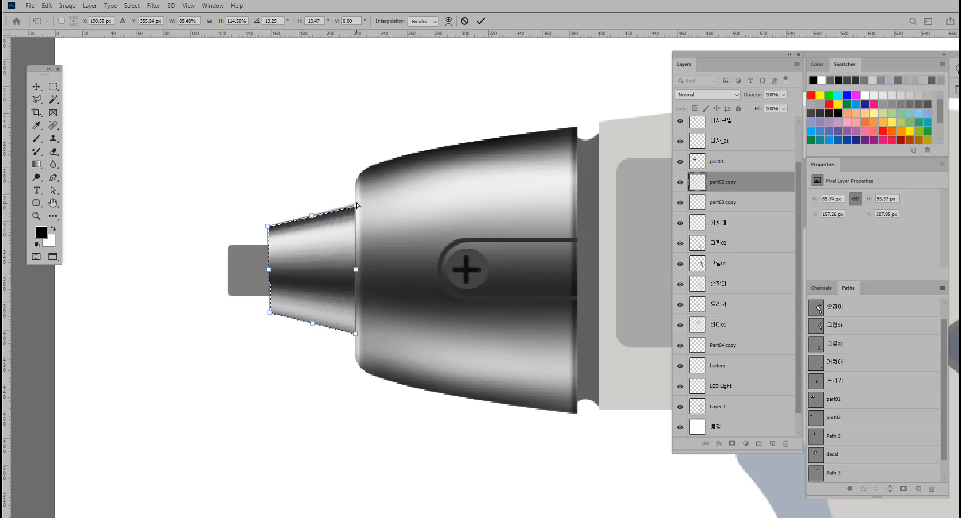
drag(357, 205, 356, 204)
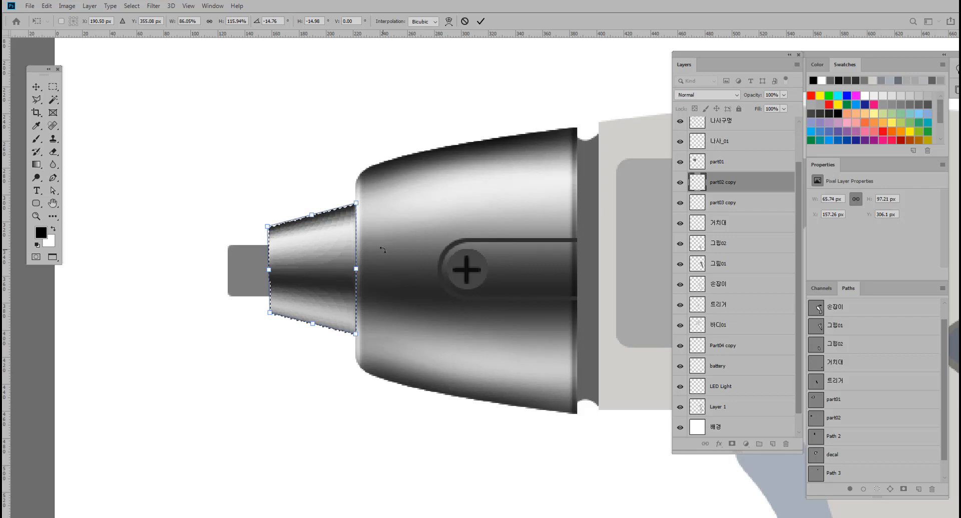
key(Return)
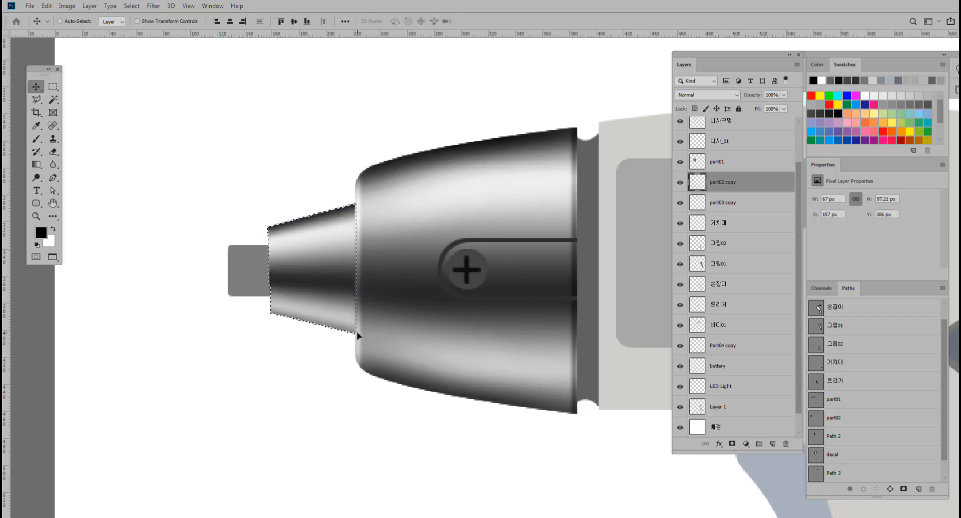
Deselect, display the part02 path, and toggle the part02 copy layer's visibility to compare the gradient with the nose outline.
key(ctrl+d)
click(856, 421)
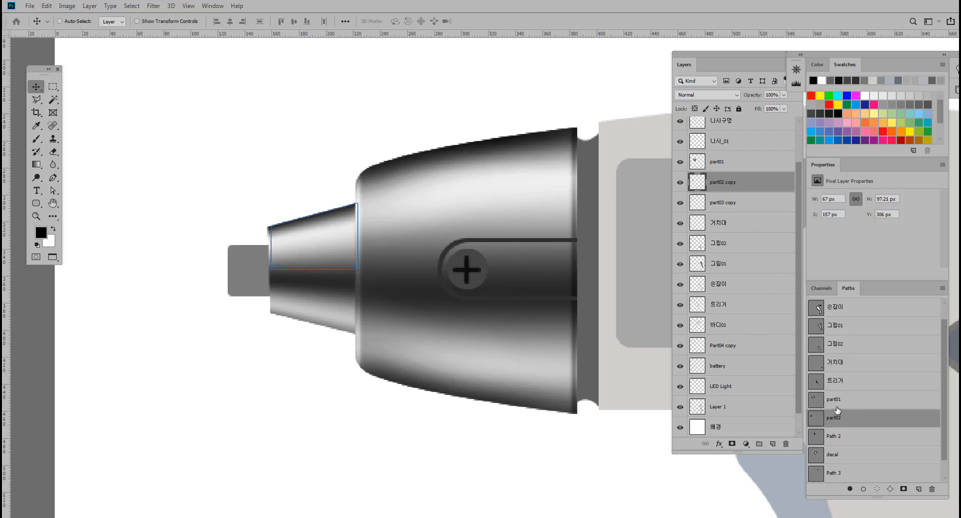
click(700, 183)
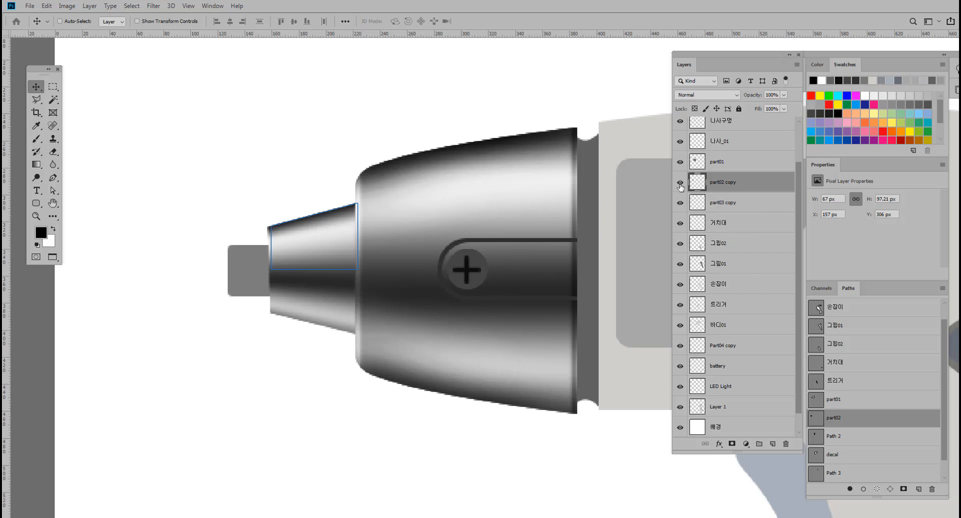
click(679, 184)
click(678, 184)
click(678, 184)
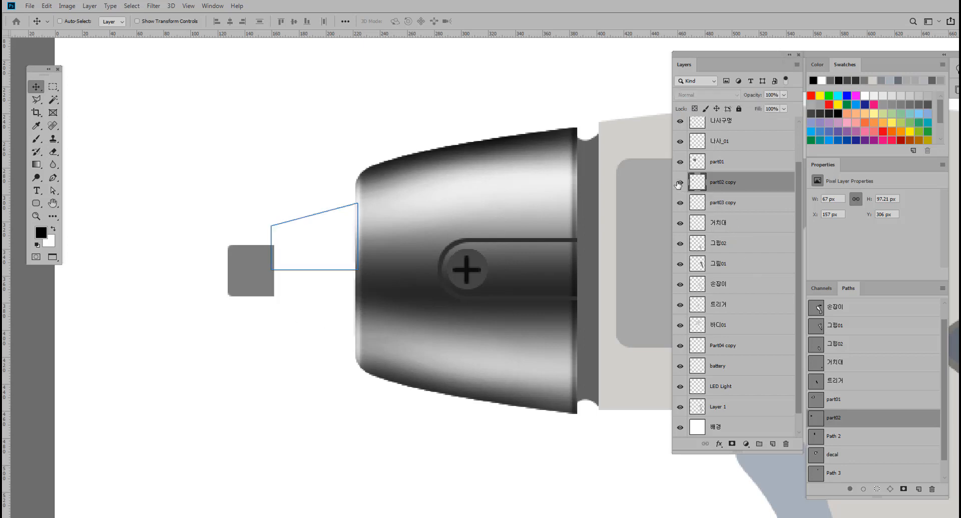
click(679, 184)
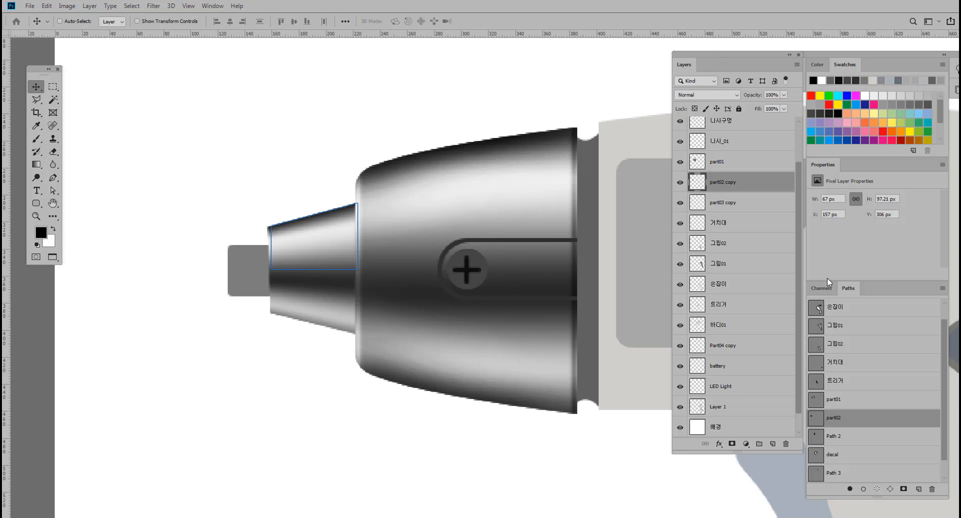
Revert the document history to the Layer Visibility state just before the Gradient was drawn on the part02 copy layer.
click(212, 6)
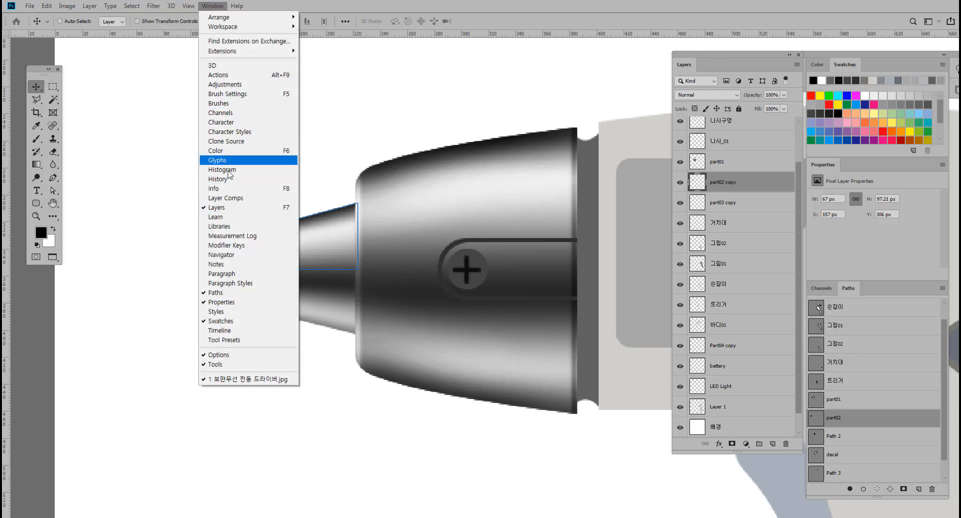
click(230, 180)
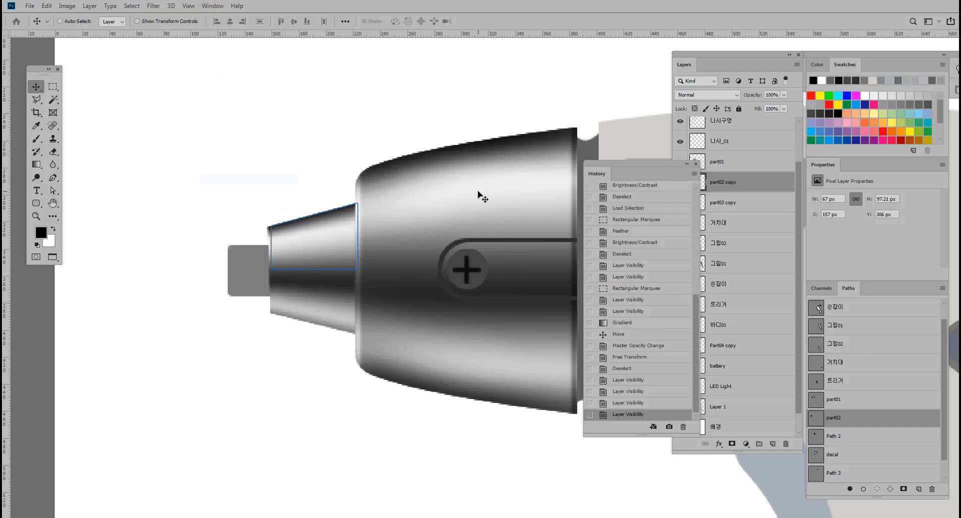
click(632, 391)
click(643, 369)
click(648, 346)
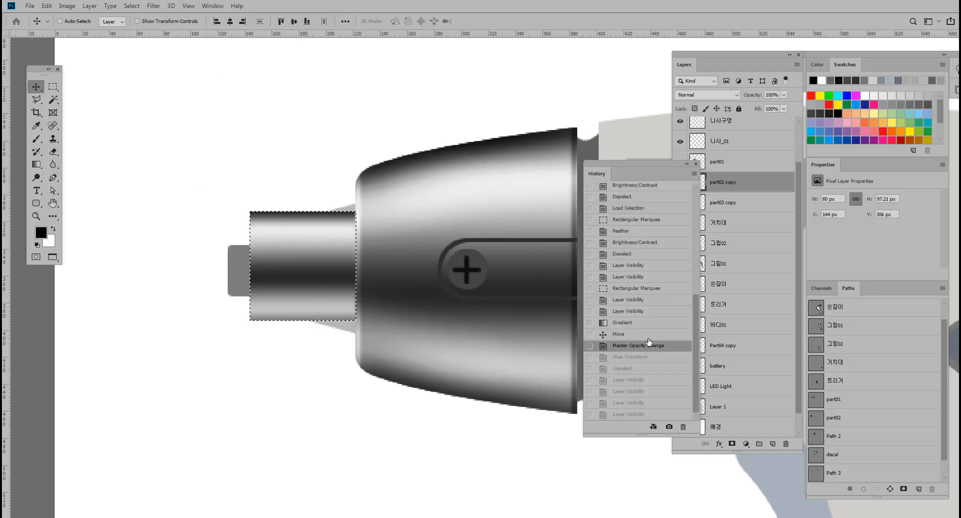
click(650, 334)
click(660, 314)
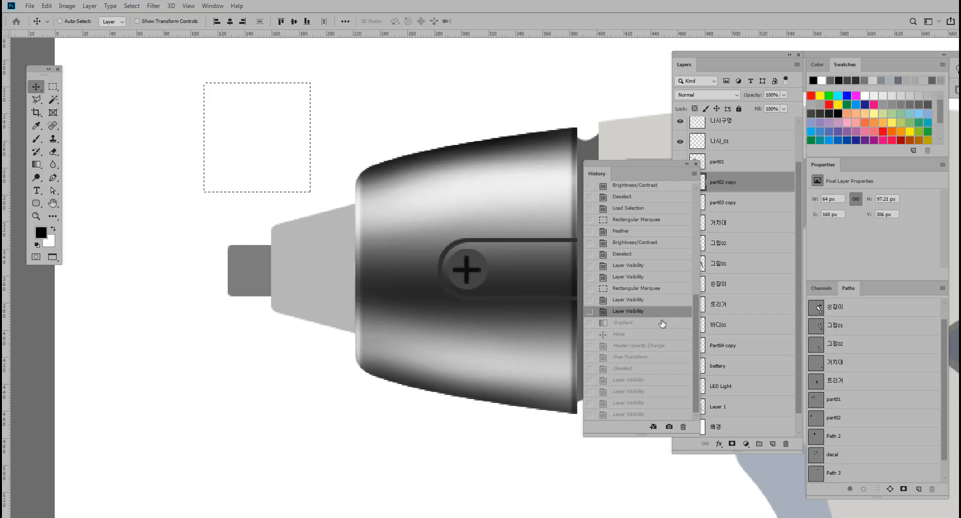
click(656, 324)
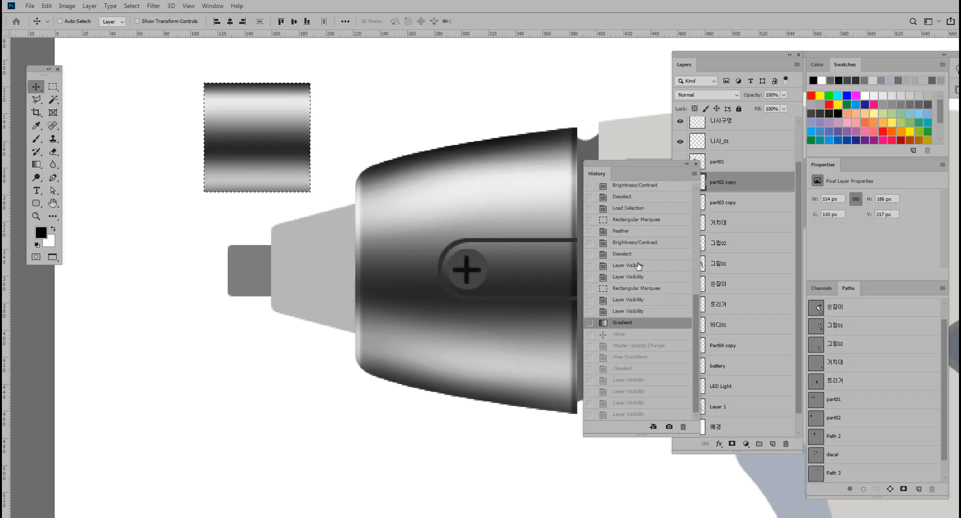
click(631, 312)
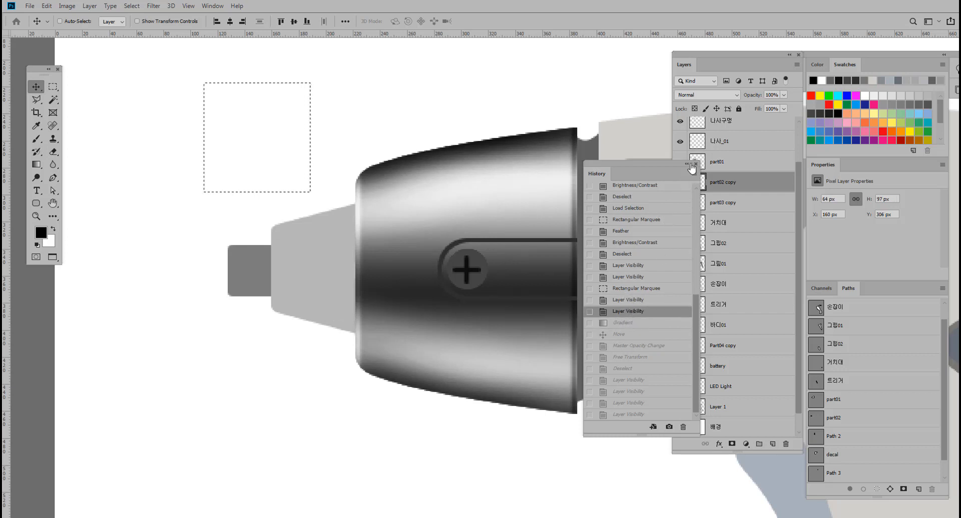
click(695, 164)
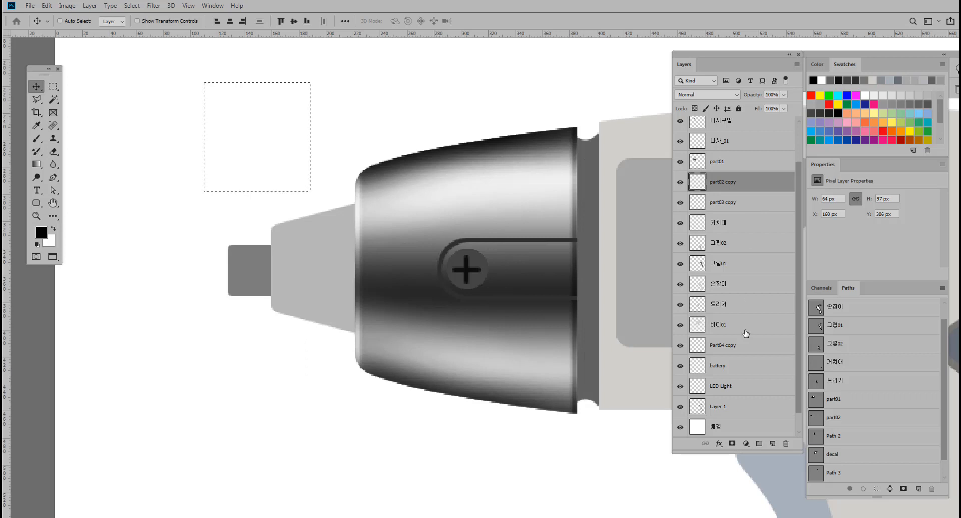
Add a new layer above part02 copy, fill the rectangular selection with a vertical linear metallic gradient, and deselect.
click(772, 444)
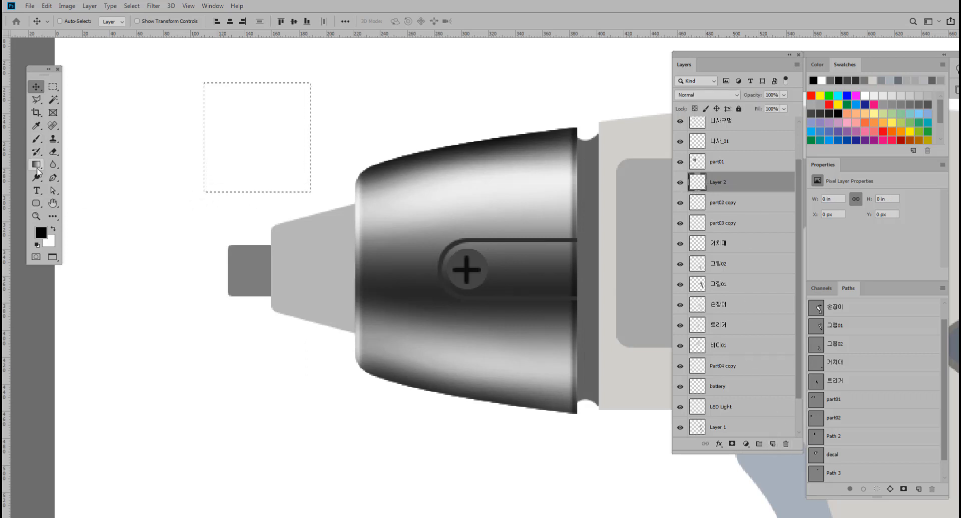
click(36, 164)
drag(252, 84, 248, 152)
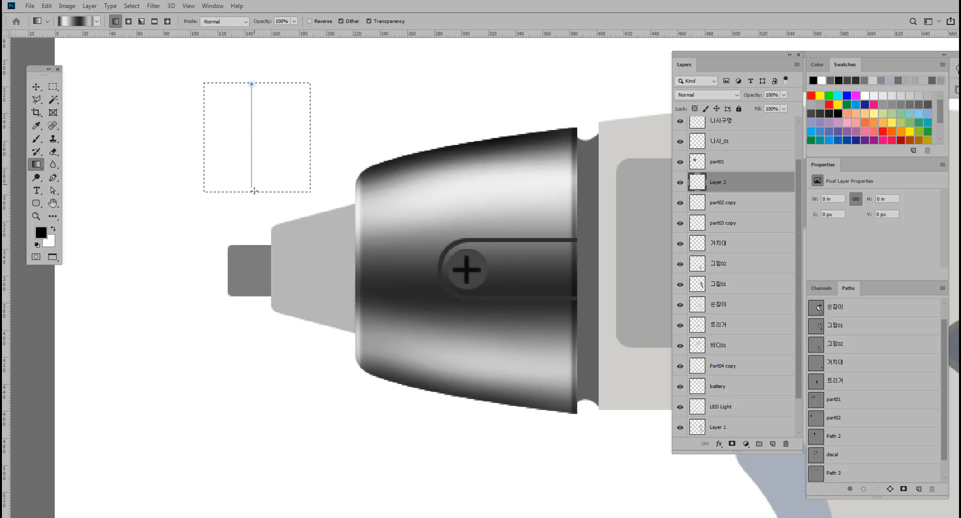
drag(254, 191, 255, 192)
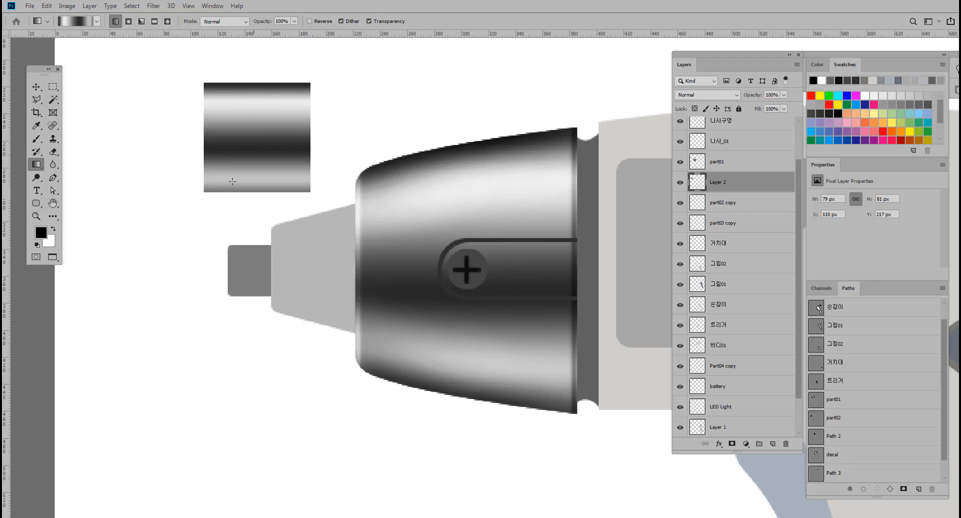
Move the gradient block over the nose piece and distort its four corners roughly to the tapered outline with Free Transform.
click(36, 87)
drag(295, 151, 341, 279)
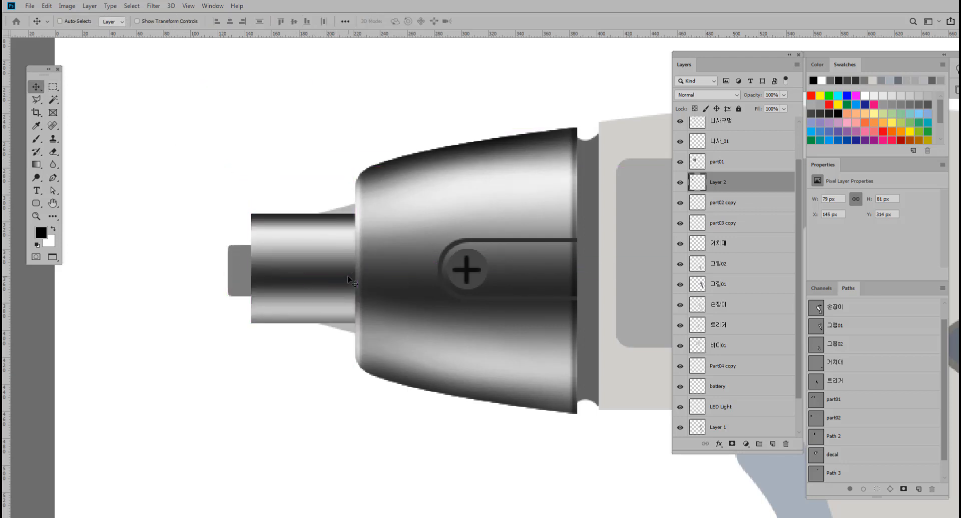
key(ctrl)
key(ctrl+t)
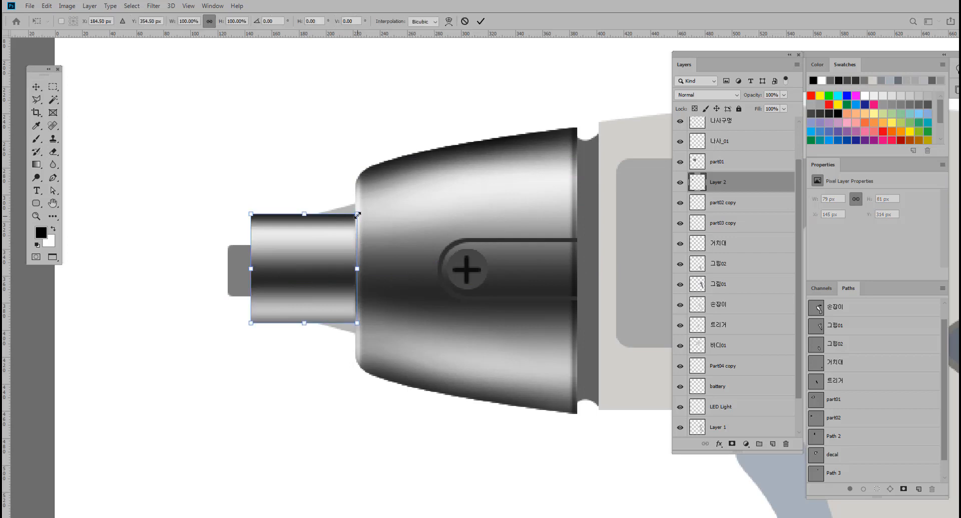
drag(357, 216, 358, 203)
drag(358, 323, 356, 334)
drag(251, 324, 269, 310)
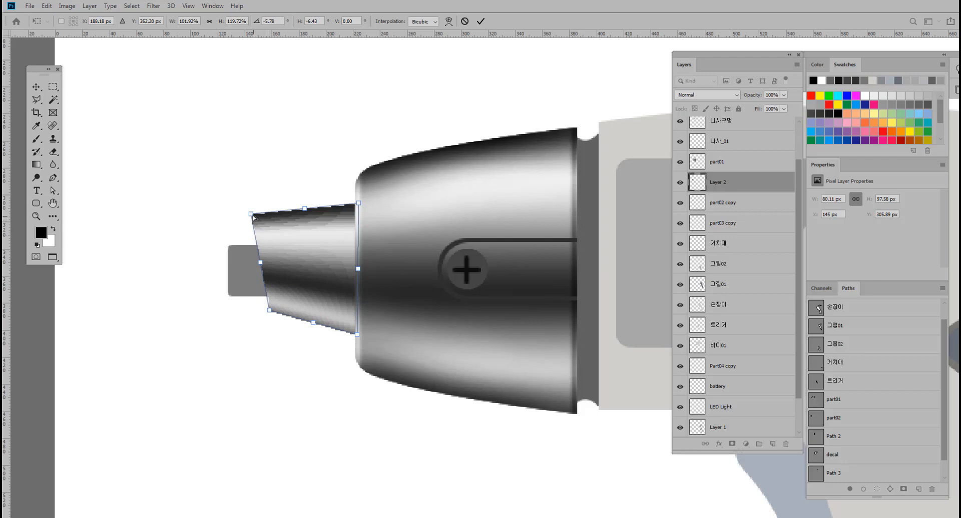
drag(254, 218, 269, 219)
Refine the gradient block's corners against the nose outline at 42% layer opacity, apply the transform, and restore the opacity to 100%.
click(784, 96)
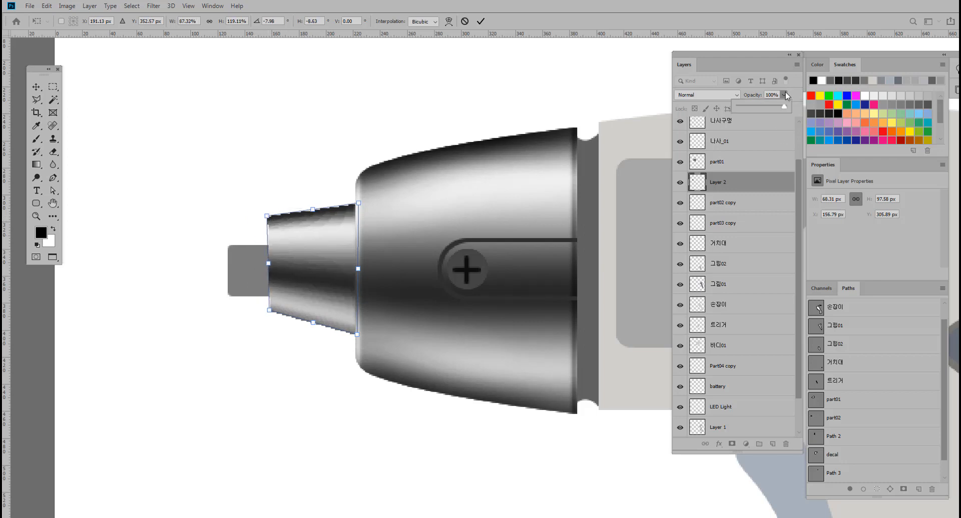
click(757, 109)
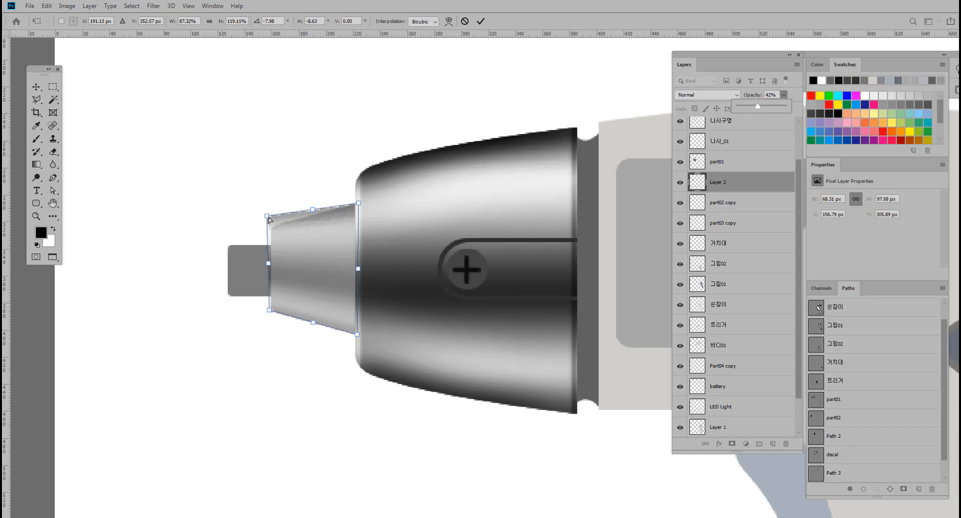
drag(268, 220, 277, 246)
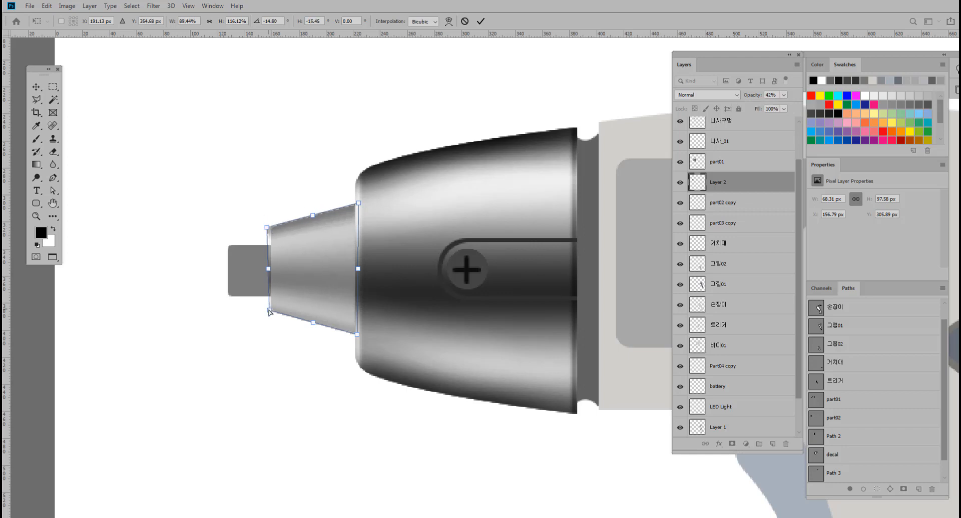
drag(269, 312, 270, 316)
drag(357, 334, 359, 337)
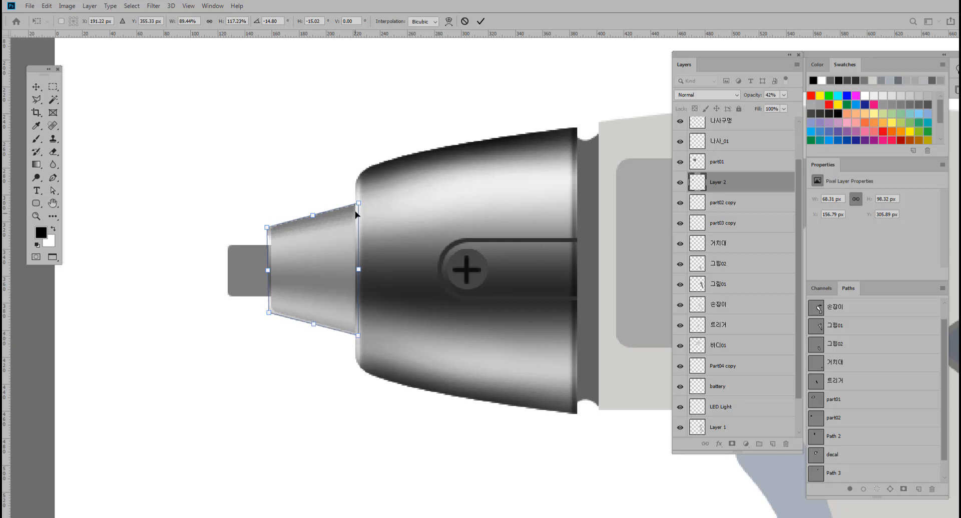
drag(358, 204, 357, 201)
drag(268, 231, 267, 224)
key(Return)
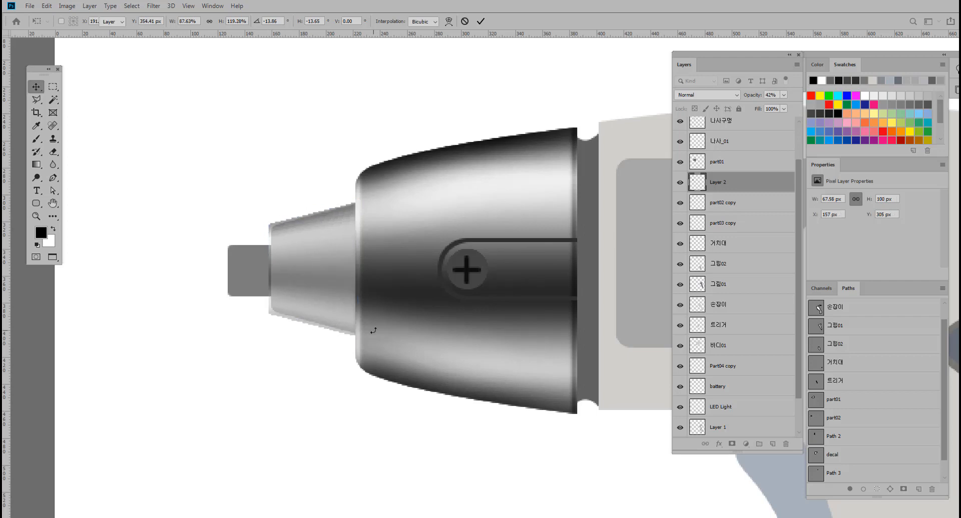
click(783, 97)
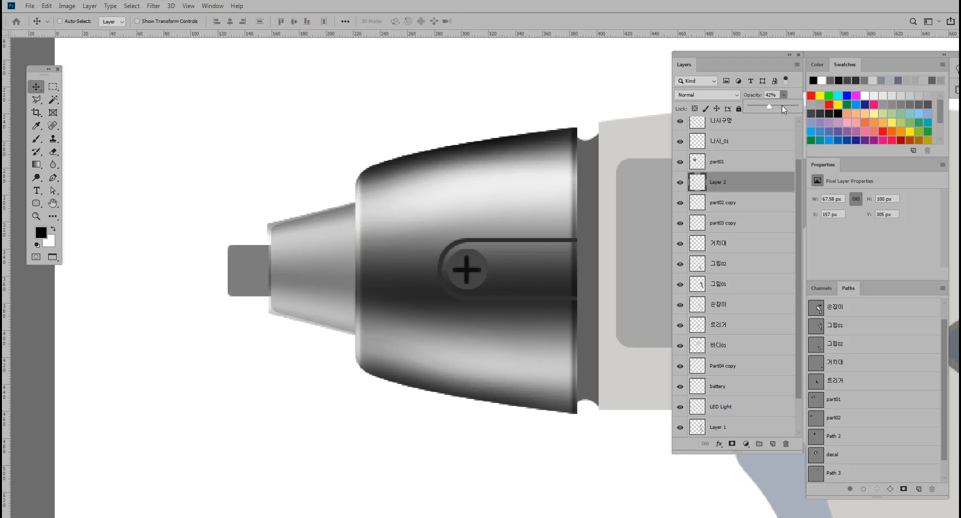
drag(772, 104, 798, 106)
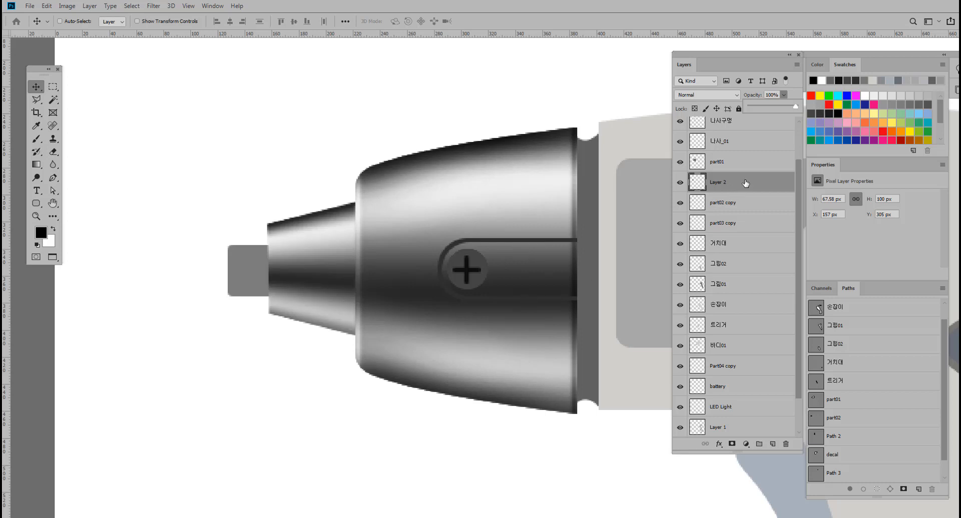
Load the part02 copy outline as a selection, delete the Layer 2 gradient outside it, and deselect.
click(695, 210)
click(694, 209)
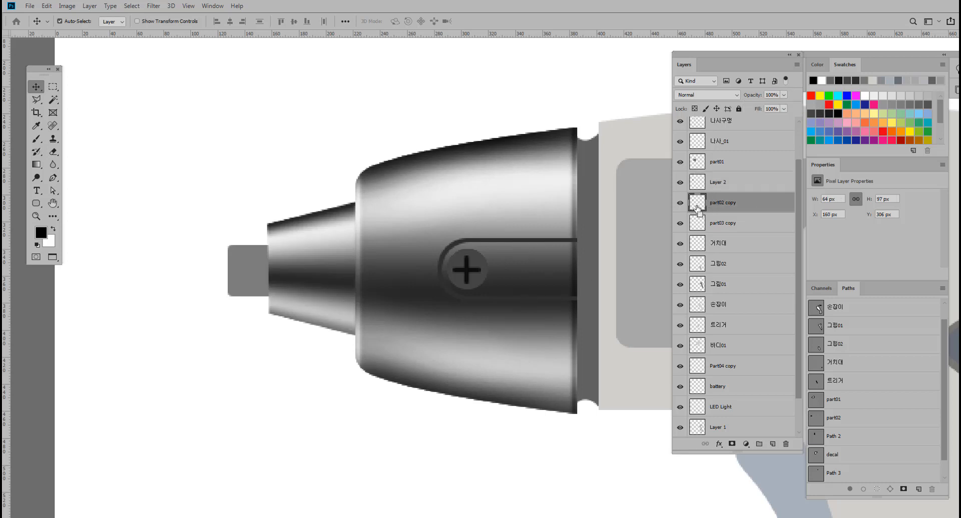
ctrl+click(698, 207)
click(726, 189)
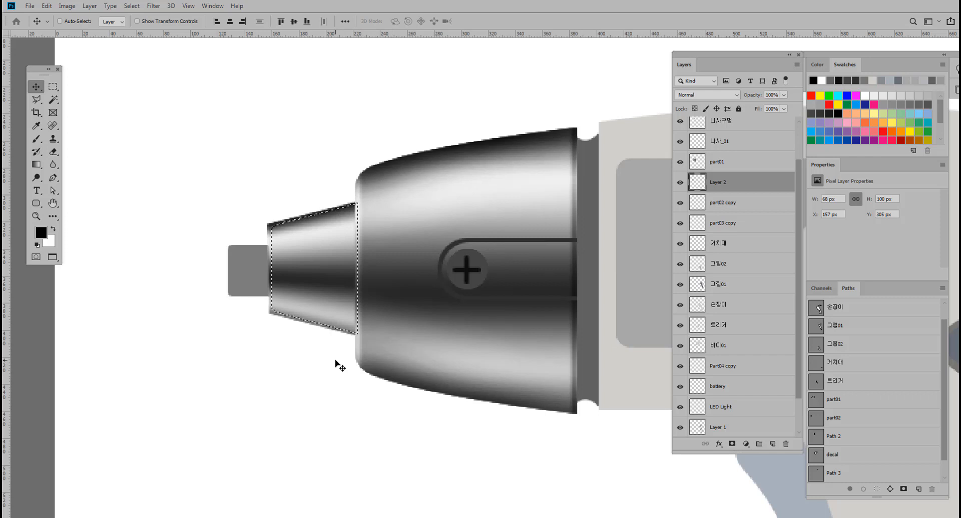
key(ctrl)
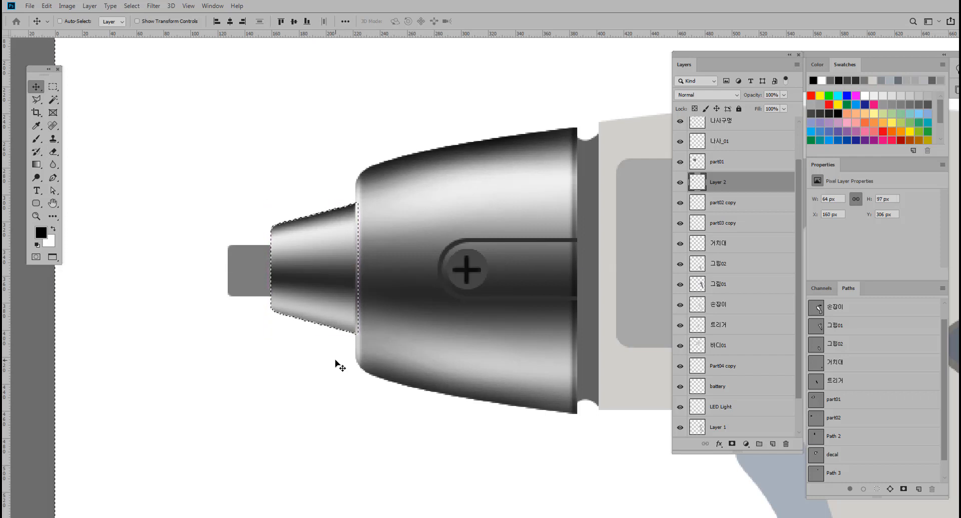
key(ctrl+d)
Merge Layer 2 with part02 copy and load the merged layer's outline as a selection.
ctrl+click(725, 207)
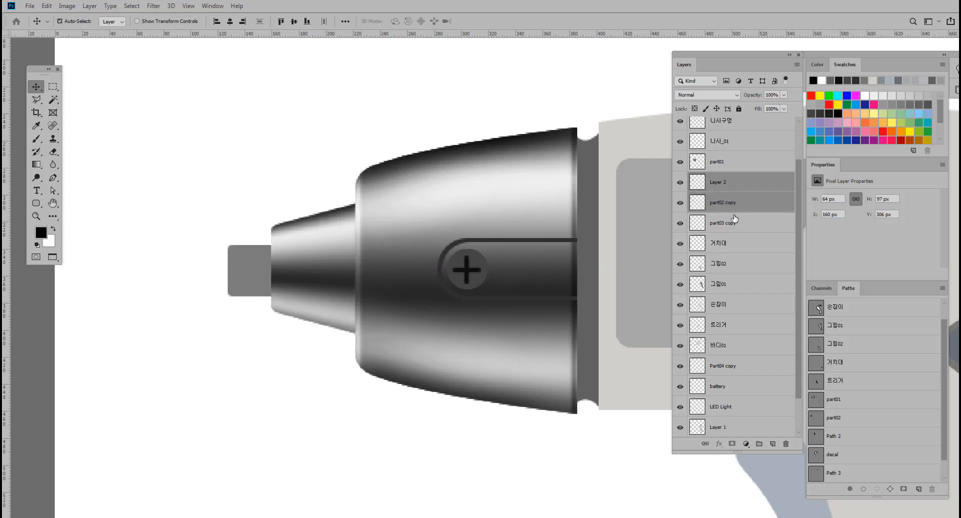
key(ctrl+e)
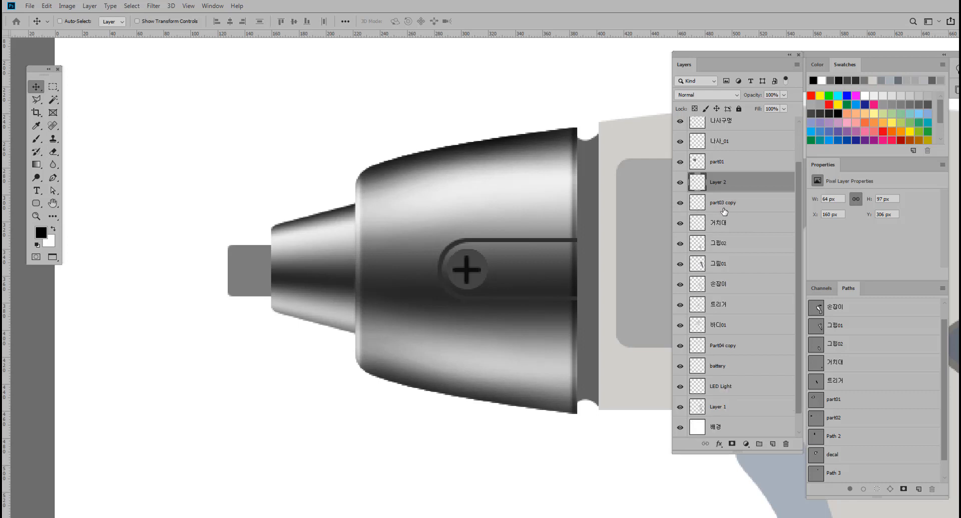
ctrl+click(696, 186)
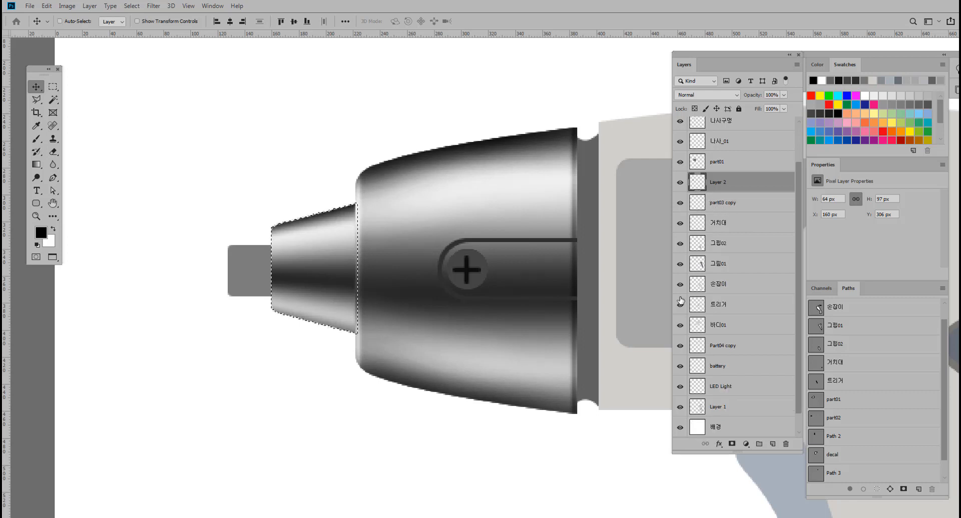
ctrl+space+click(436, 302)
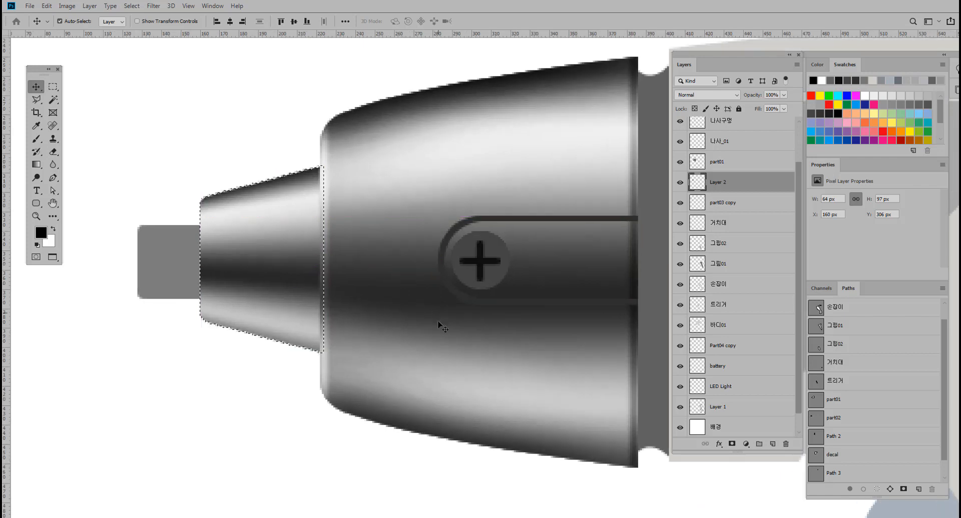
drag(498, 333, 476, 332)
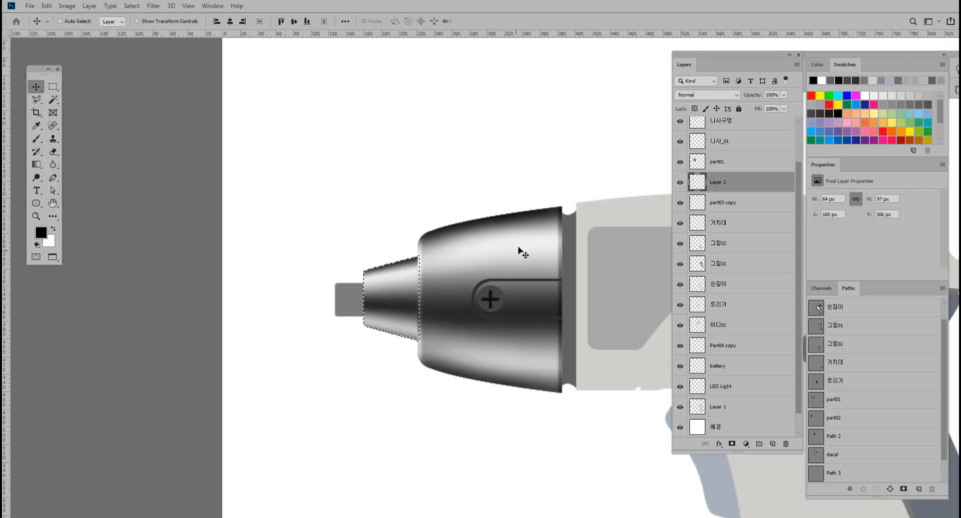
ctrl+space+click(434, 297)
mouse_move(327, 292)
mouse_down()
mouse_move(344, 283)
mouse_move(325, 281)
mouse_up()
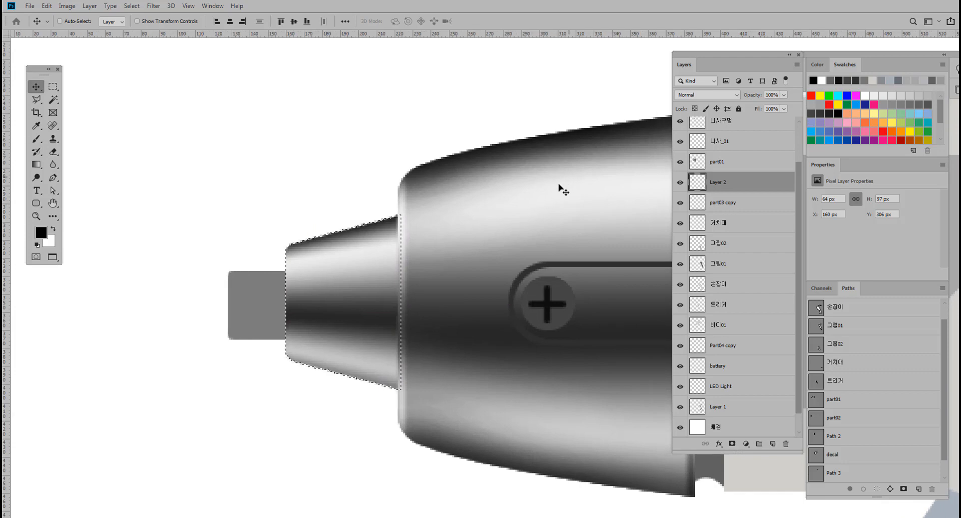
drag(525, 216, 442, 183)
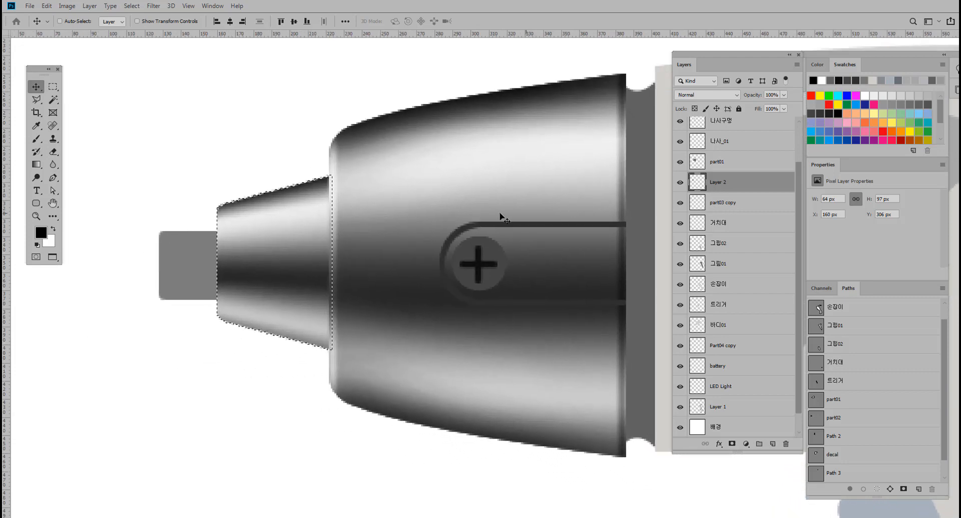
Load the part01 outline as a selection and brush soft black shading along its edges at 17% opacity.
ctrl+click(511, 350)
ctrl+click(697, 162)
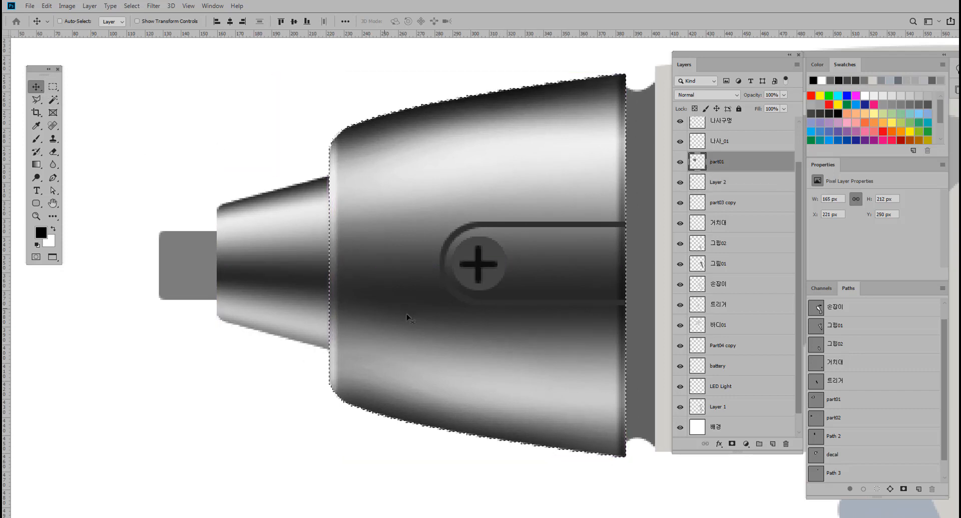
click(37, 139)
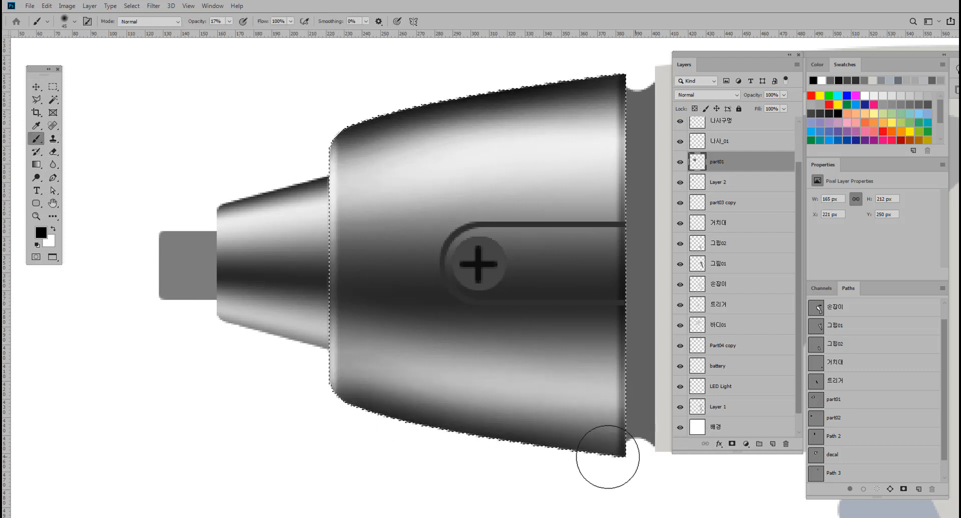
scroll(430, 438, down, 3)
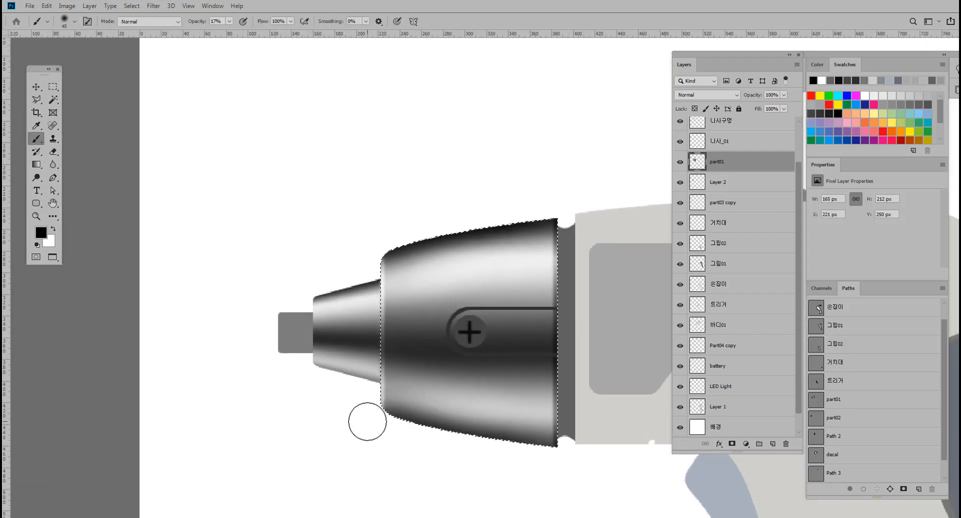
mouse_move(367, 422)
mouse_down()
mouse_move(418, 423)
mouse_move(611, 480)
mouse_move(583, 457)
mouse_move(426, 434)
mouse_up()
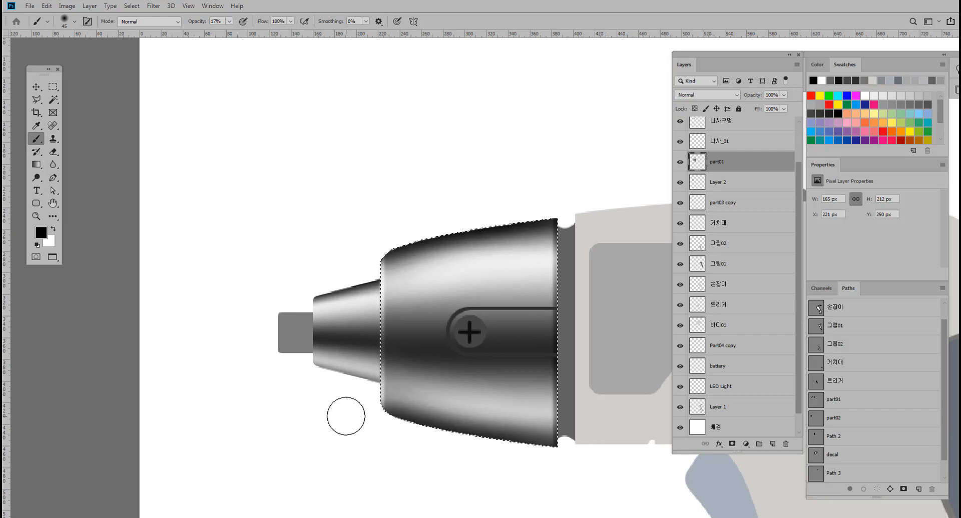
Set the brush opacity to 5%, switch the foreground colour to white, and clear the part01 selection.
click(229, 21)
drag(229, 33, 223, 33)
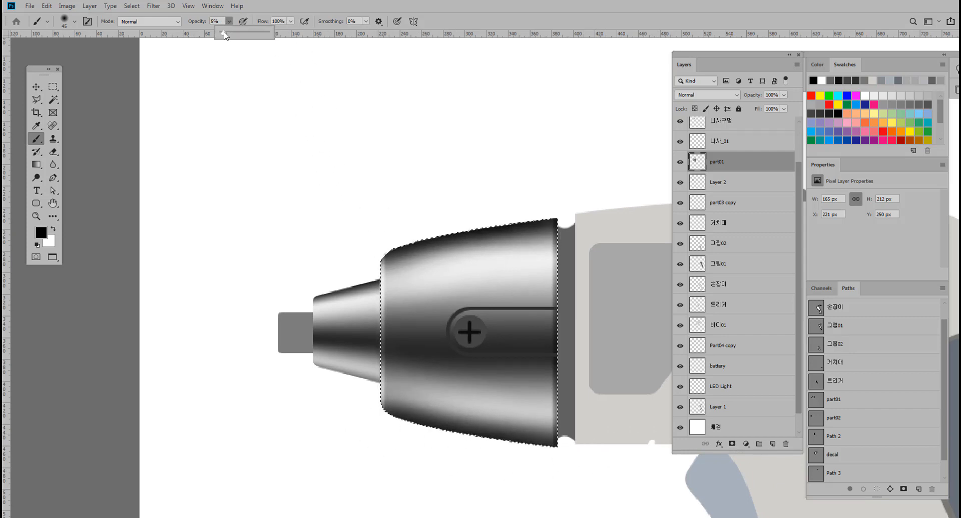
click(53, 229)
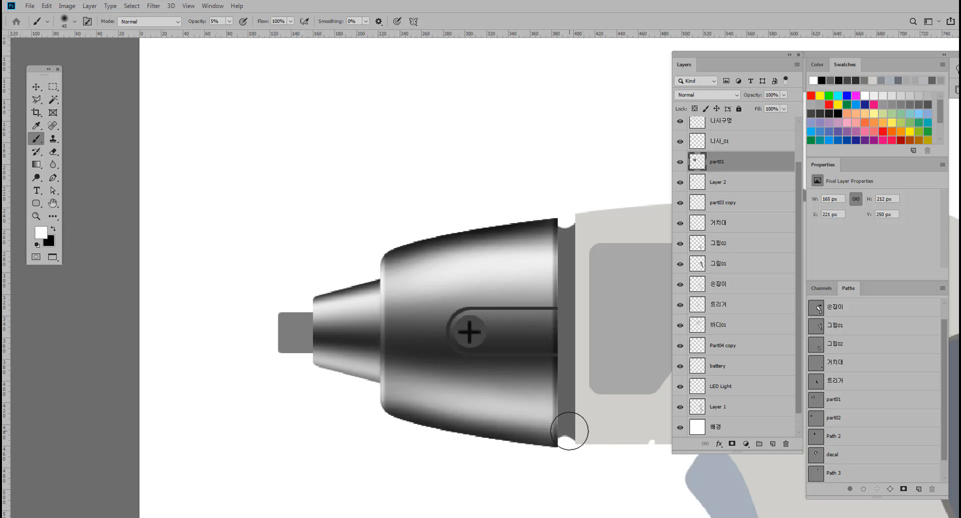
scroll(360, 332, up, 3)
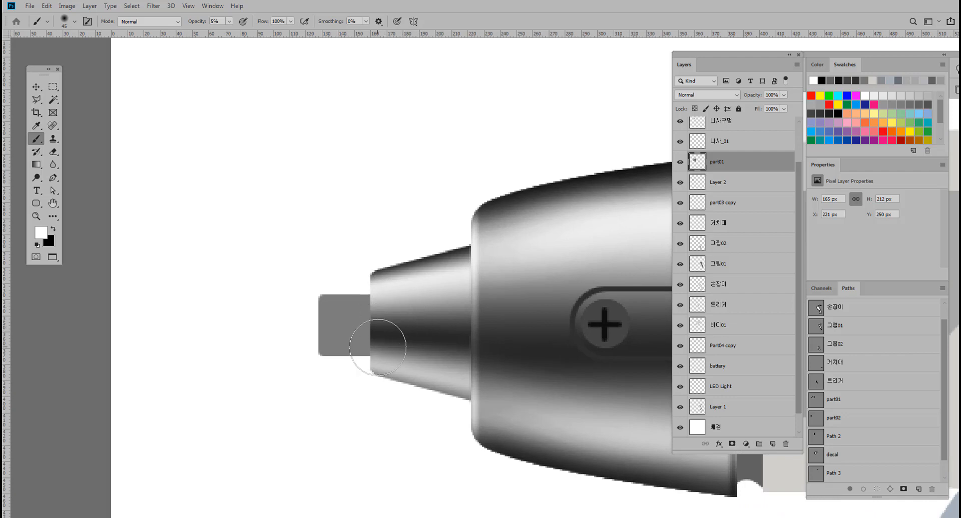
click(52, 87)
ctrl+click(698, 182)
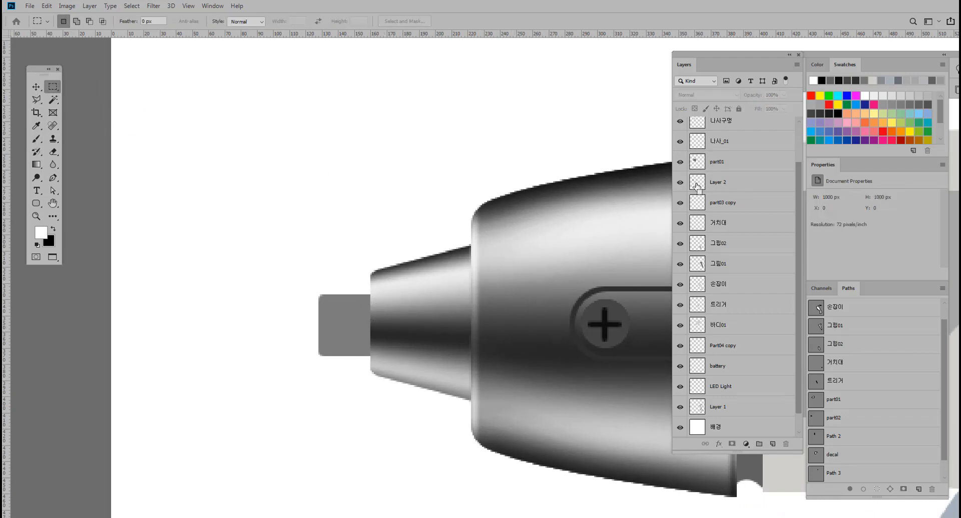
ctrl+click(697, 162)
ctrl+click(697, 145)
key(v)
Rename the merged nose layer Layer 2 as part02.
click(719, 182)
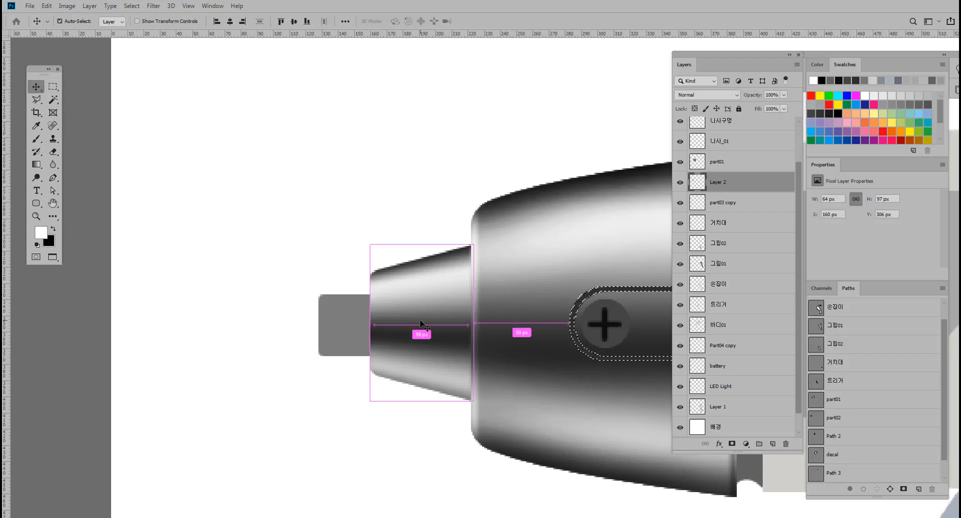
double_click(720, 182)
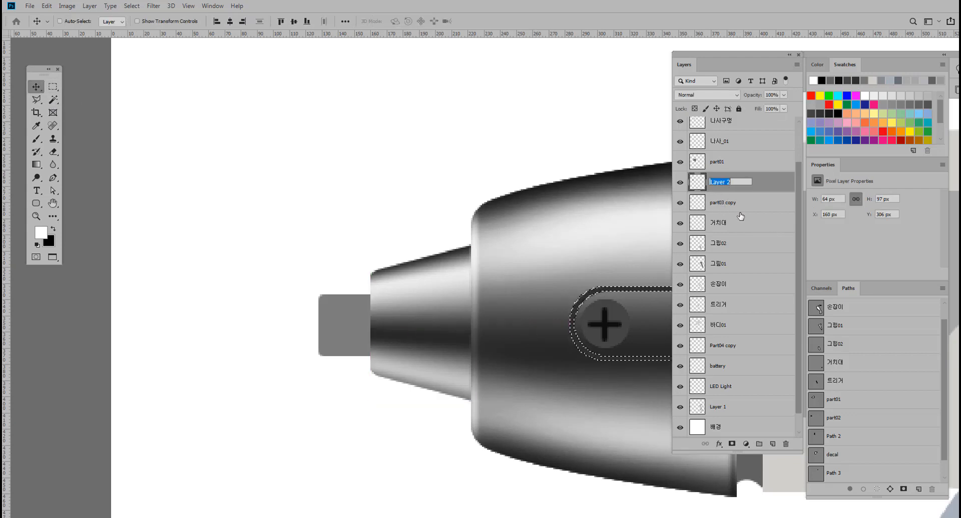
text(part)
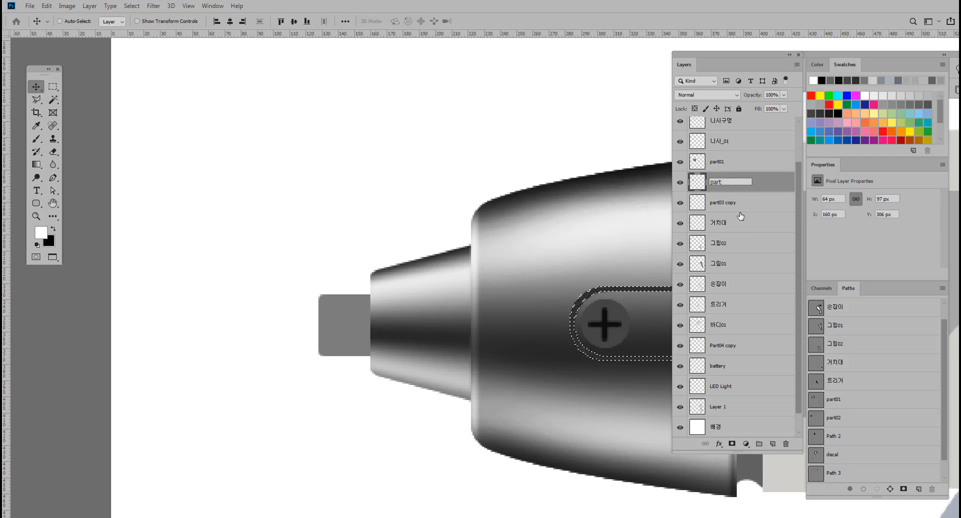
text(02)
key(Return)
Load the part02 outline as a selection, trim it to a thin strip along the nose's front edge, and feather it by 1 pixel.
ctrl+click(697, 187)
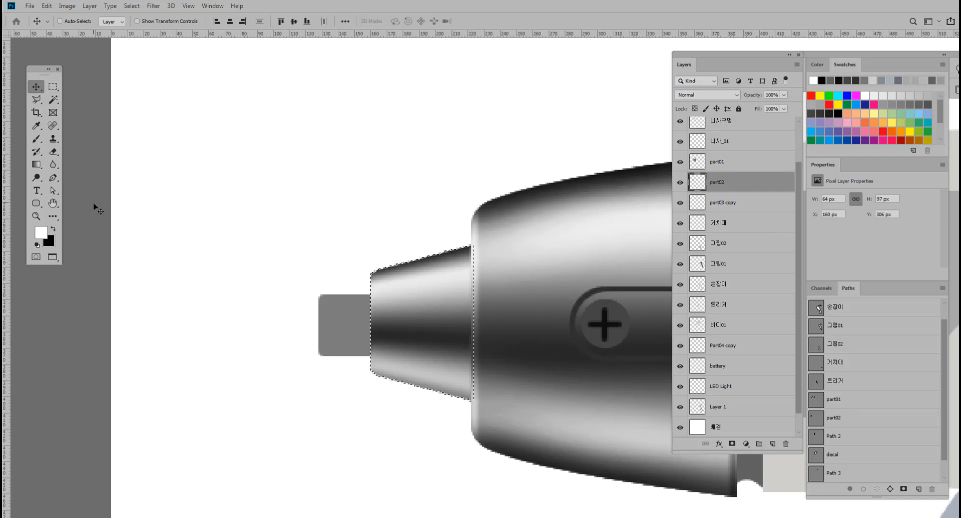
click(53, 87)
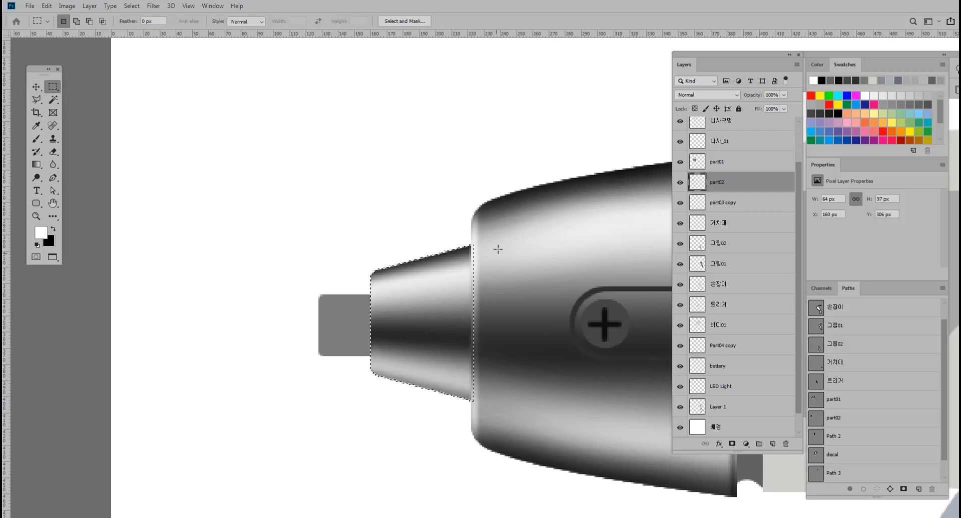
drag(511, 208, 376, 422)
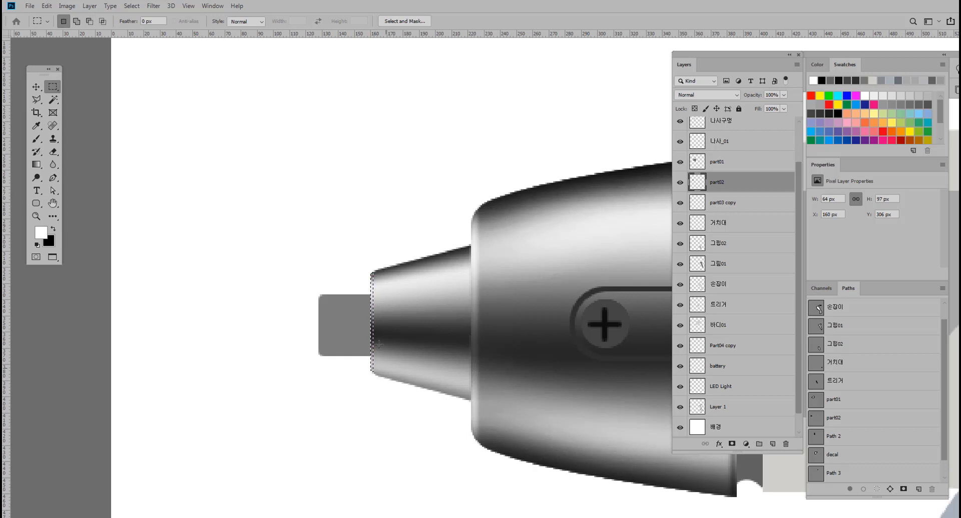
right_click(373, 299)
click(398, 322)
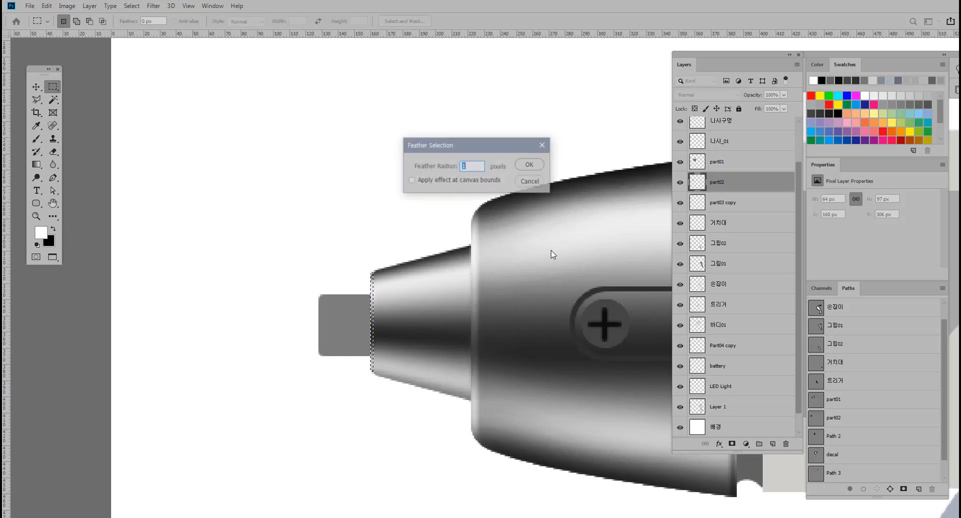
click(529, 166)
Raise the brightness of the feathered front-edge strip on part02 to 60.
key(i)
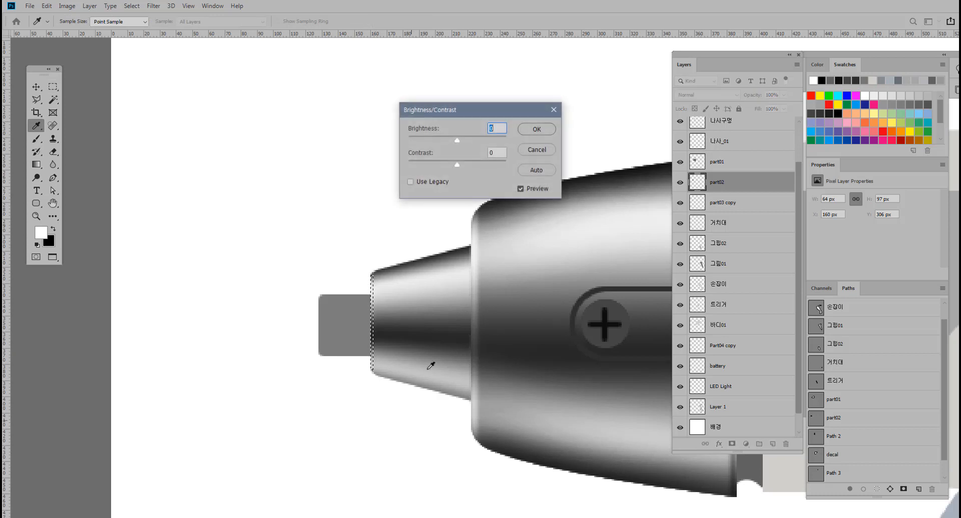
drag(457, 140, 470, 141)
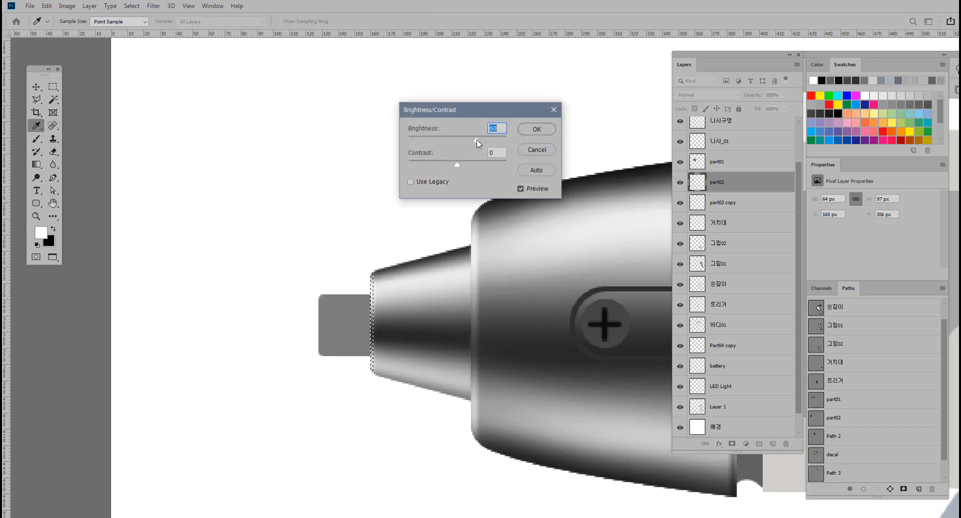
click(537, 129)
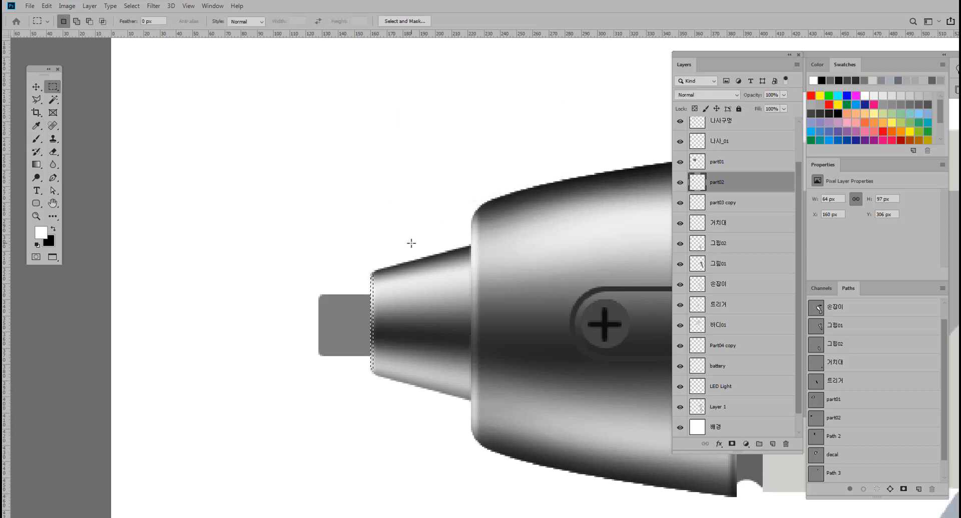
Switch the foreground colour to black, activate the Brush tool, and clear the part02 selection.
mouse_move(411, 245)
mouse_down()
mouse_move(279, 260)
mouse_move(139, 255)
mouse_move(316, 261)
mouse_move(230, 288)
mouse_move(248, 288)
mouse_move(238, 289)
mouse_up()
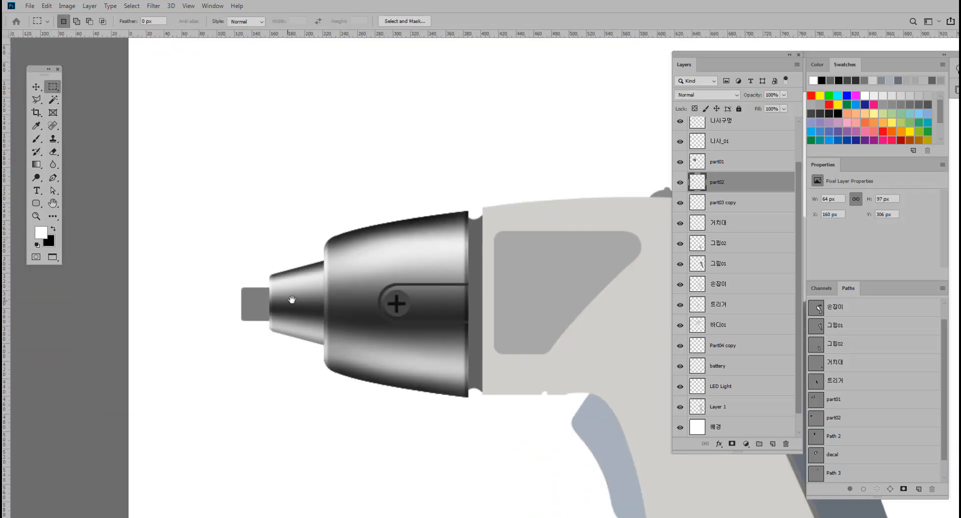
drag(297, 299, 371, 298)
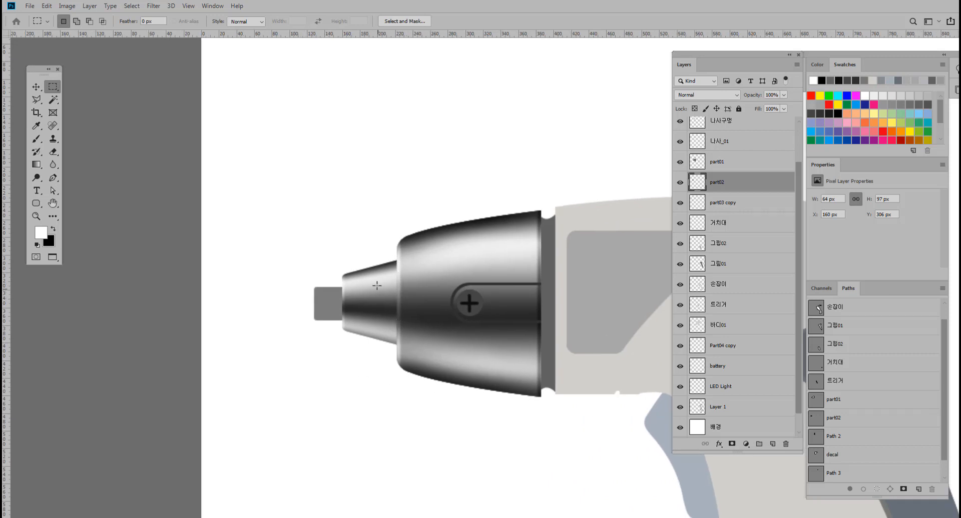
scroll(392, 292, up, 2)
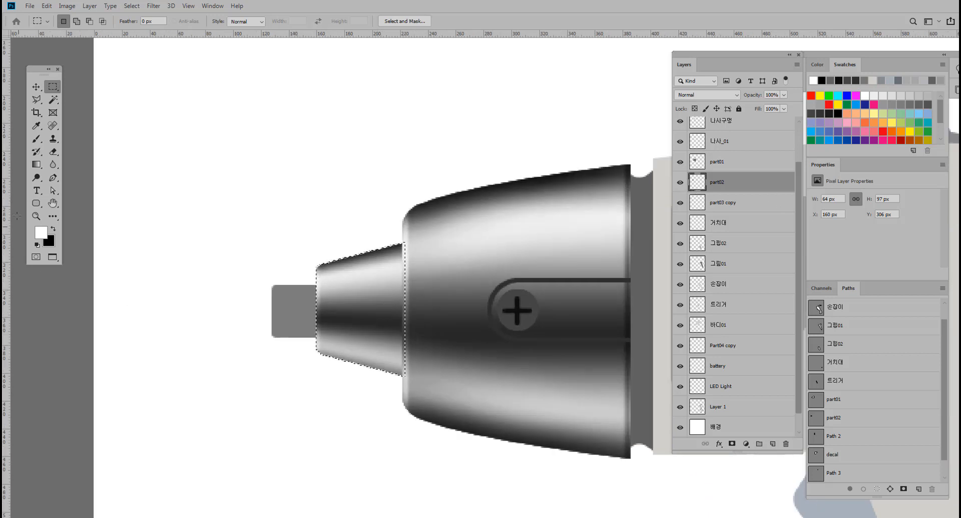
click(53, 228)
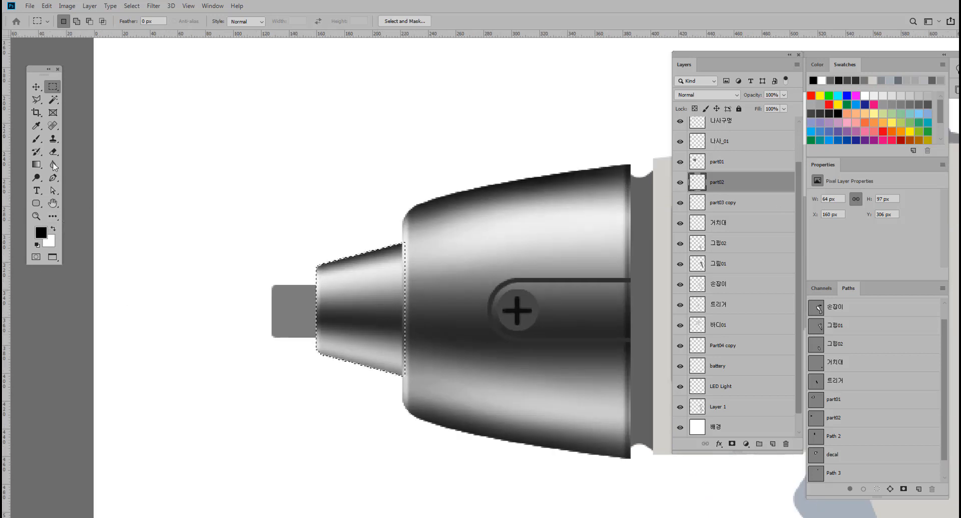
click(36, 138)
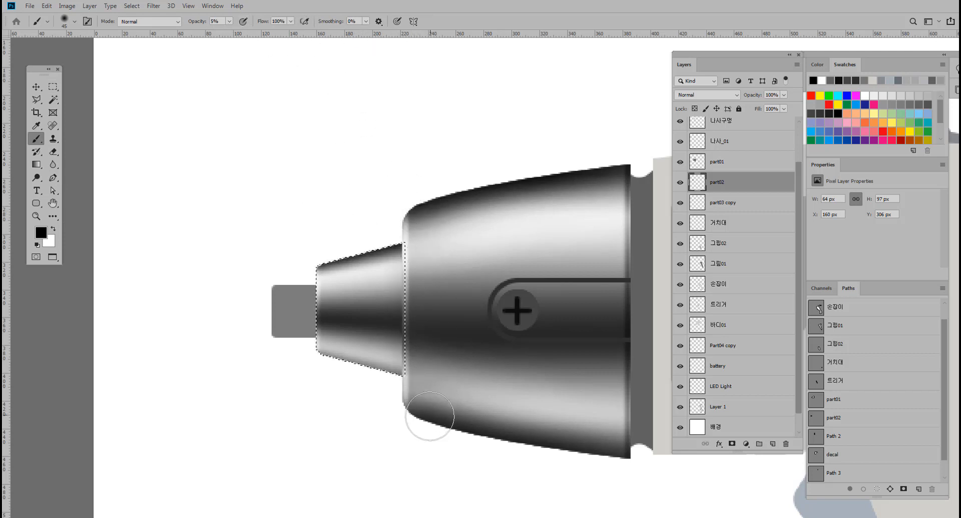
key(ctrl+d)
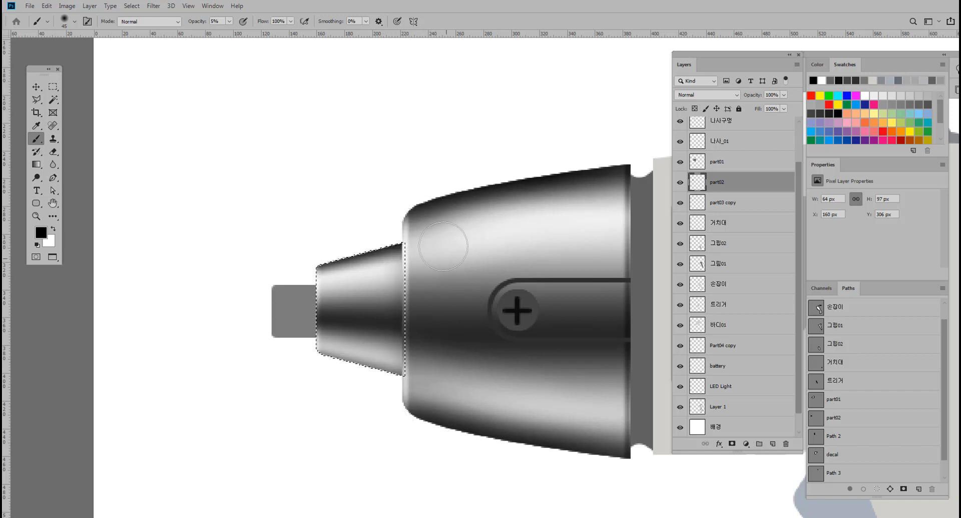
Fill the small tip's outline on the part03 copy layer with the metallic gradient running vertically, and clear the selection.
scroll(332, 397, down, 3)
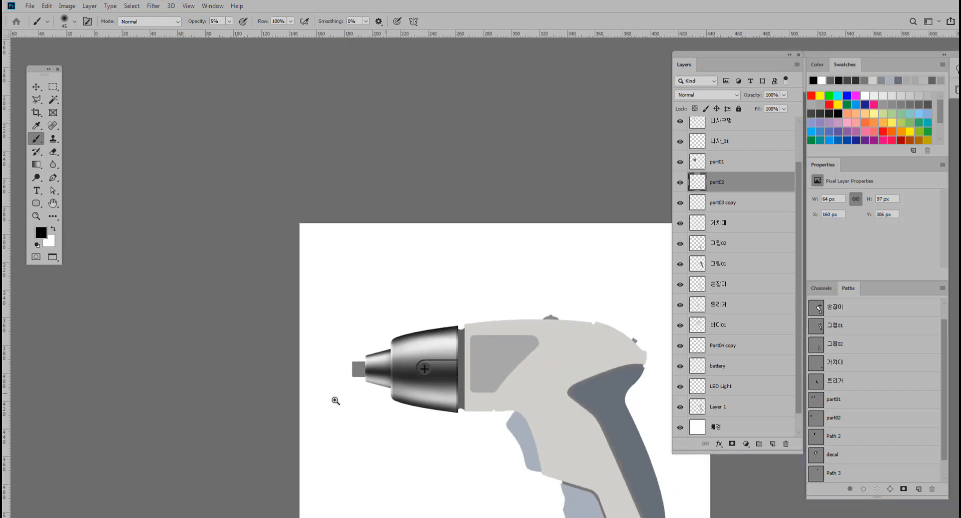
scroll(377, 392, up, 4)
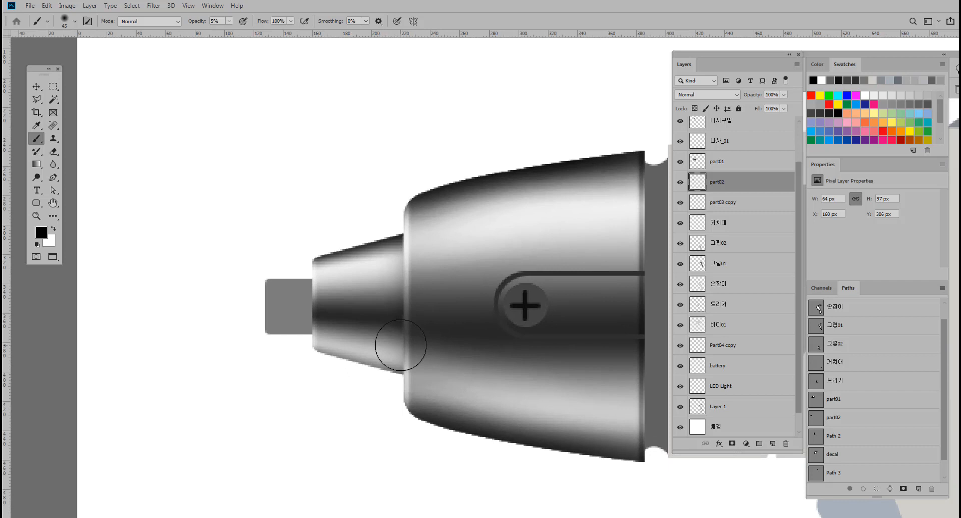
click(36, 86)
click(280, 295)
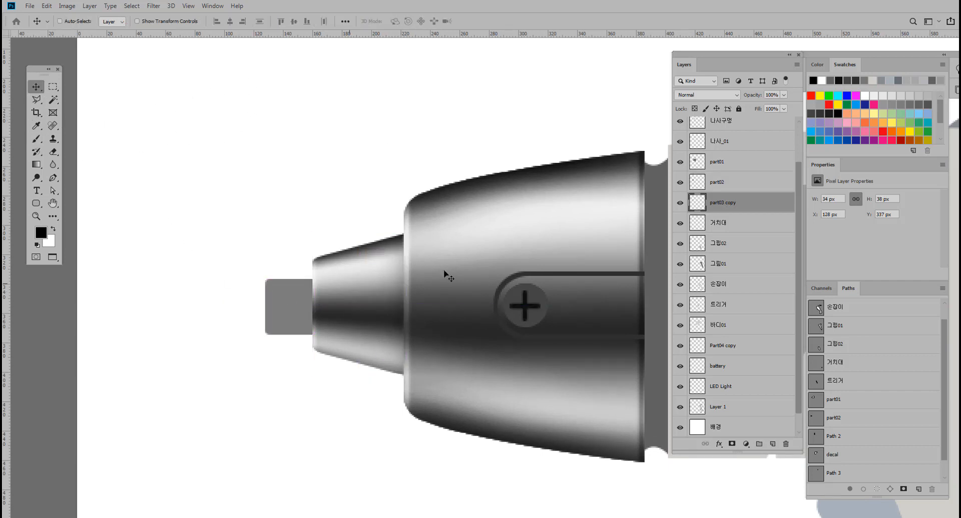
click(680, 205)
click(680, 204)
click(36, 166)
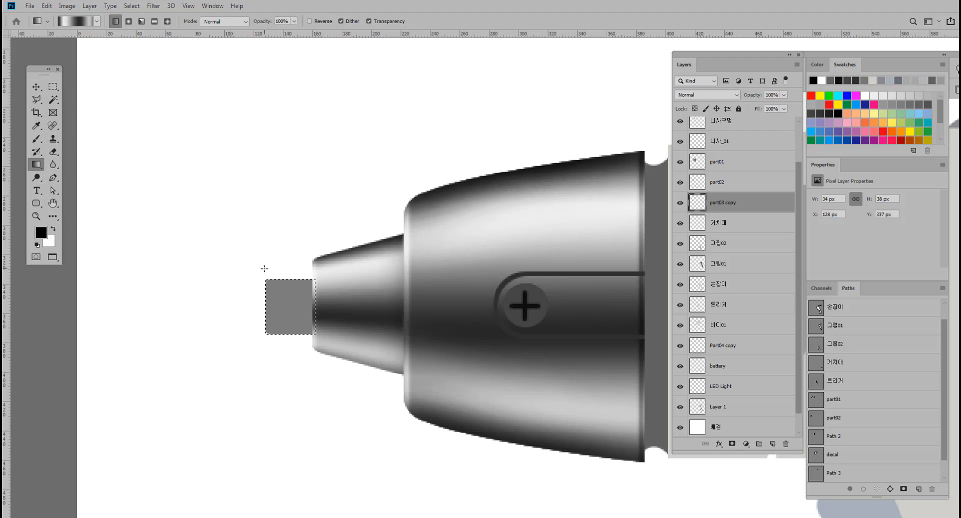
drag(289, 278, 283, 334)
scroll(301, 356, down, 3)
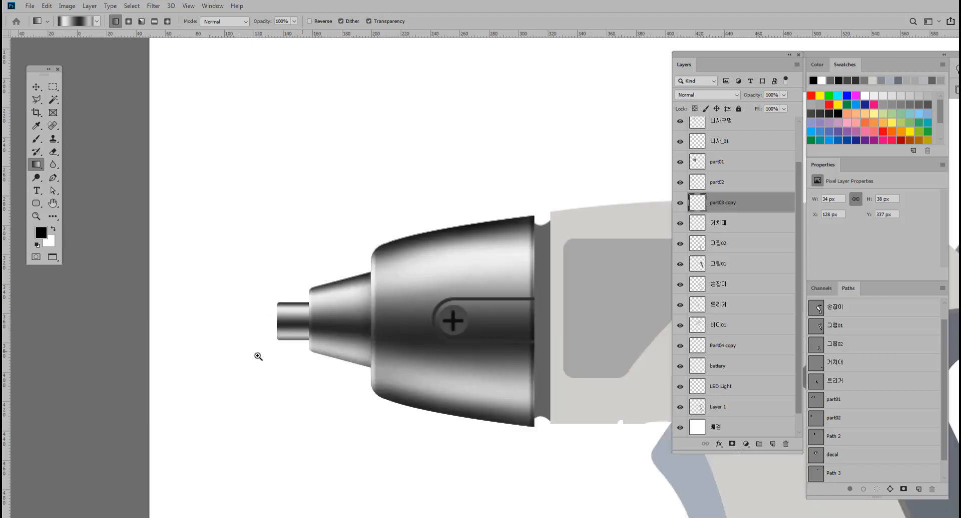
scroll(258, 356, up, 2)
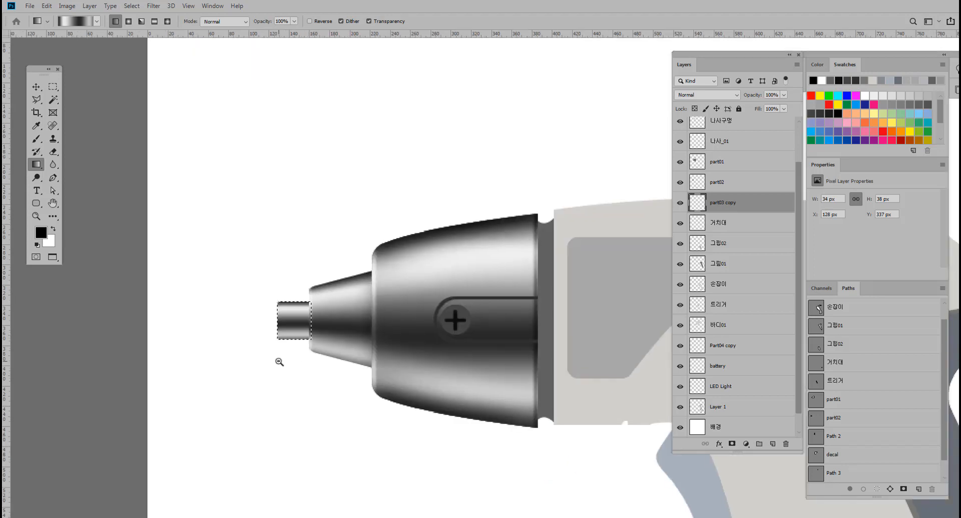
key(ctrl+d)
Adjust the part03 copy tip to brightness 29 and contrast 49.
key(ctrl+b)
drag(456, 140, 481, 165)
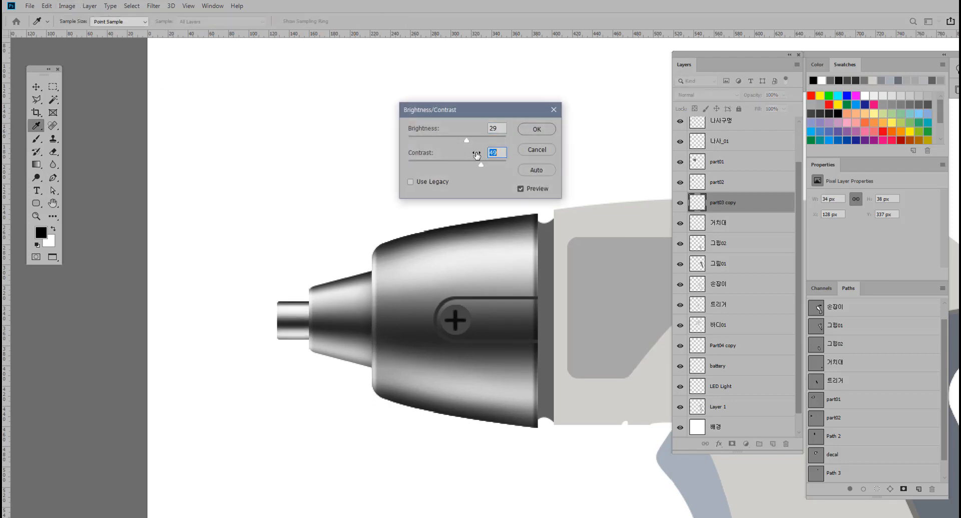
click(536, 129)
key(g)
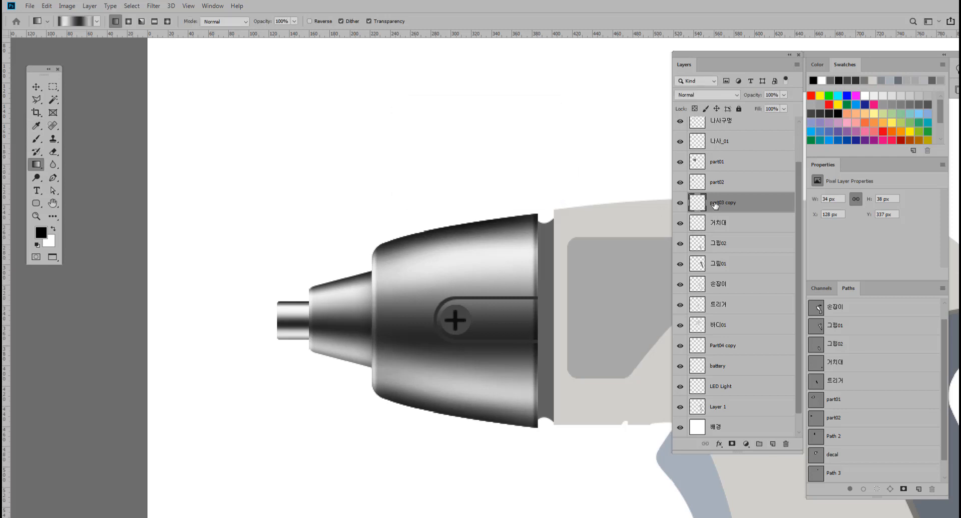
Adjust the tapered nose on the part02 layer to brightness 11 and contrast 35.
ctrl+click(692, 185)
key(ctrl+d)
click(737, 182)
key(alt+i)
key(a)
key(c)
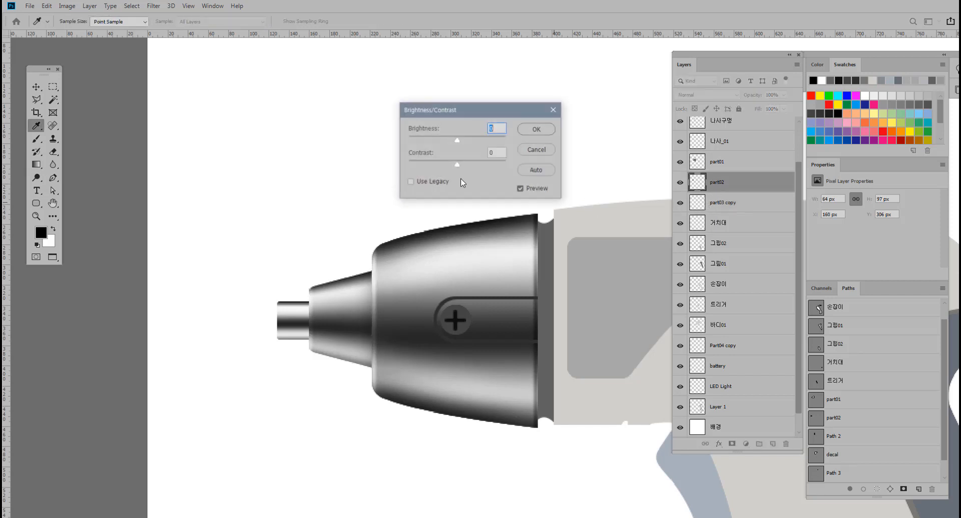
mouse_move(457, 141)
mouse_down()
mouse_move(475, 168)
mouse_move(466, 143)
mouse_up()
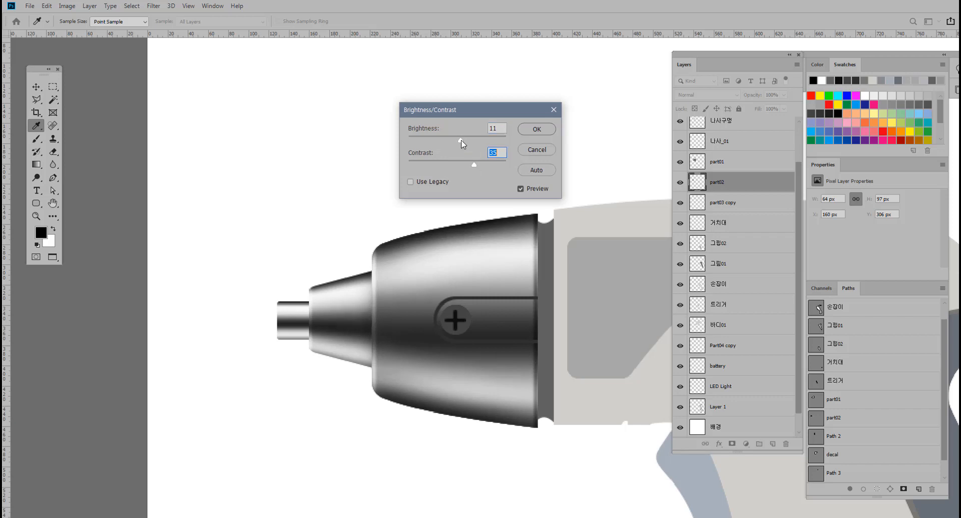
click(534, 130)
key(g)
Adjust the large chuck on the part01 layer to brightness 17 and contrast 38.
click(736, 168)
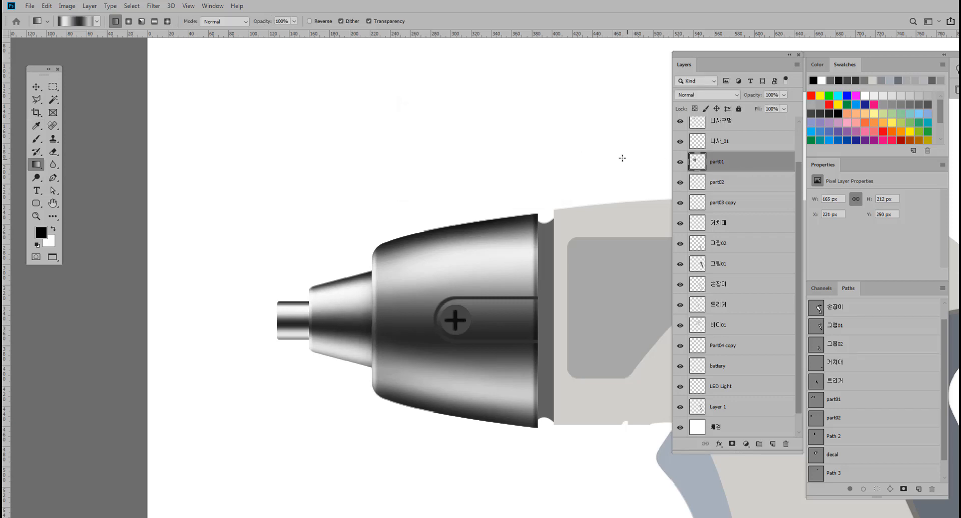
key(ctrl+shift+b)
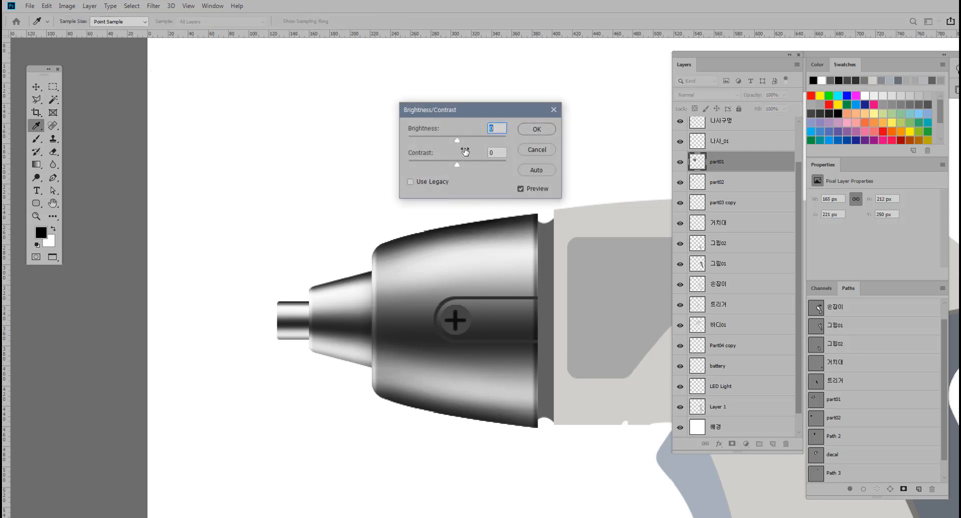
drag(458, 141, 477, 167)
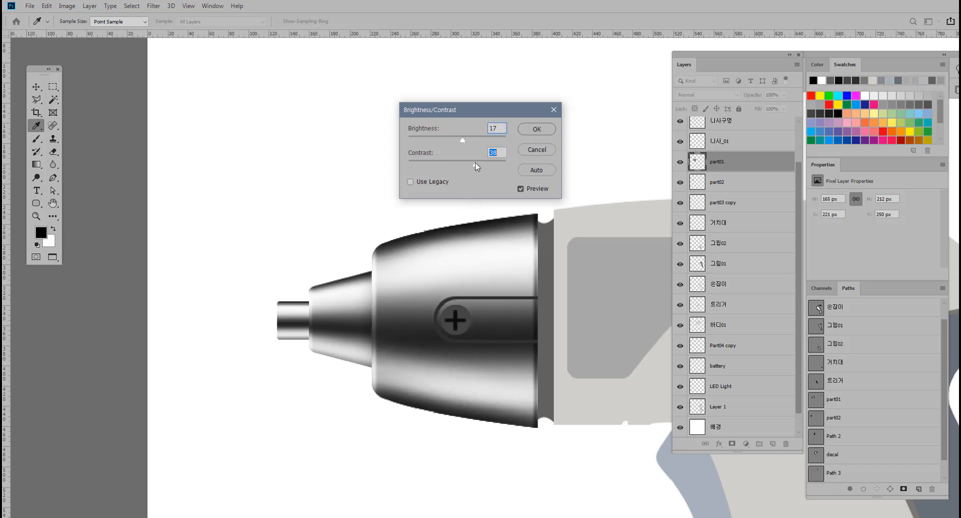
click(533, 133)
Inspect the shaded metal head against the whole driver and toggle the 나사_01 layer's visibility to identify its slot shape.
drag(462, 222, 415, 233)
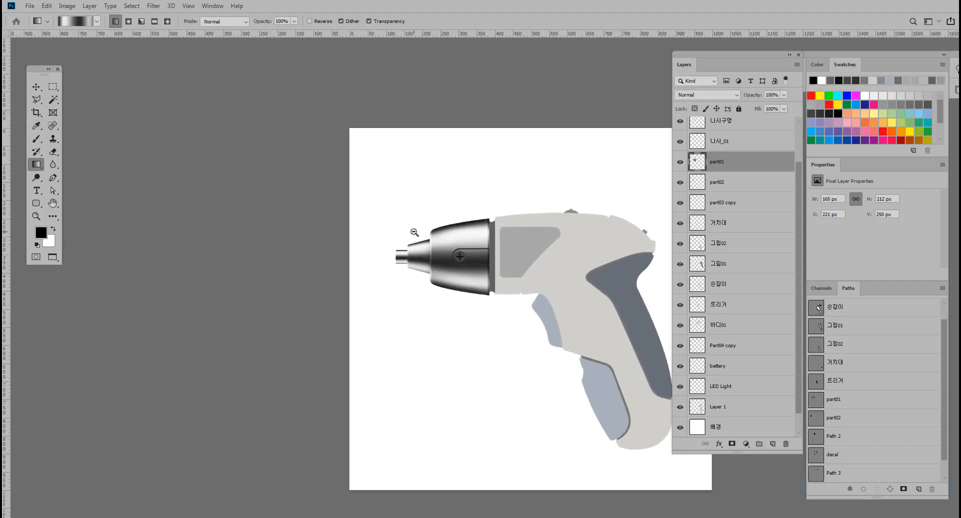
drag(454, 241, 279, 190)
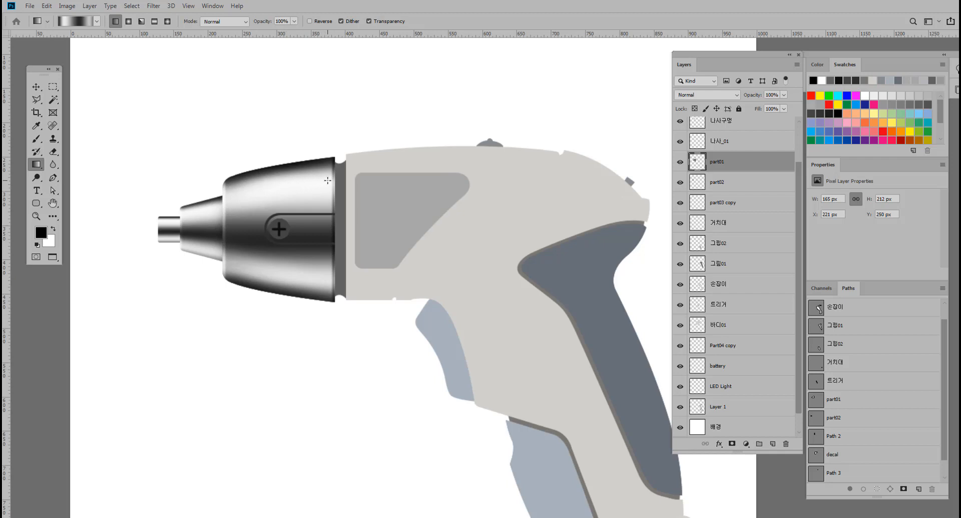
scroll(327, 180, down, 3)
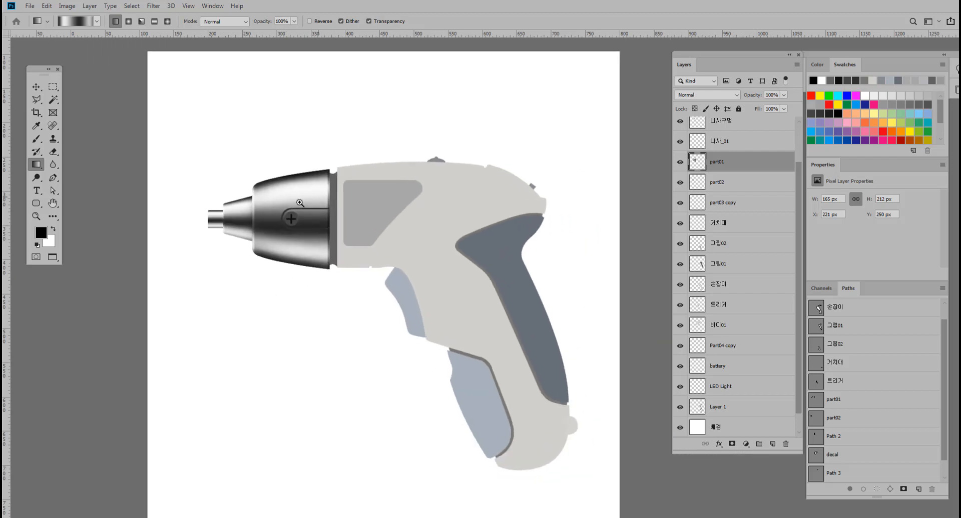
scroll(327, 200, up, 4)
scroll(326, 199, down, 2)
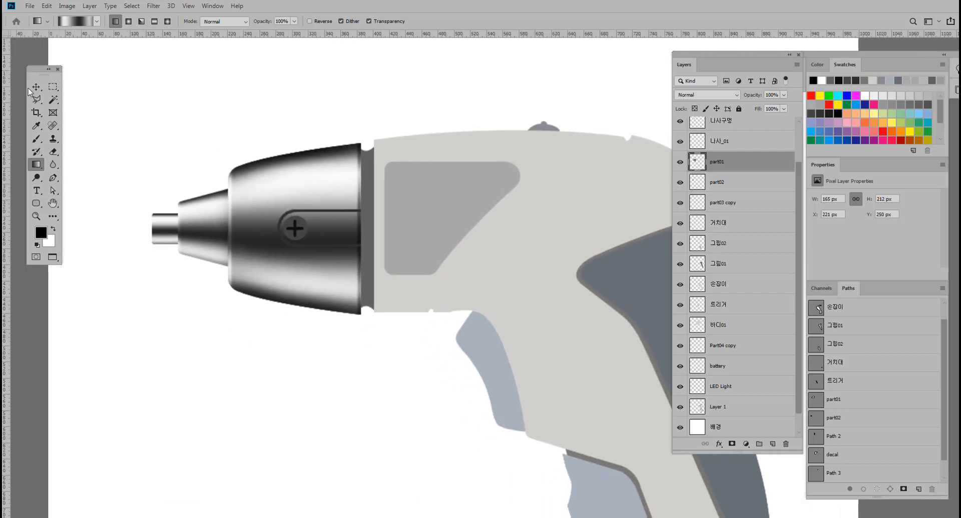
click(36, 87)
scroll(325, 237, up, 2)
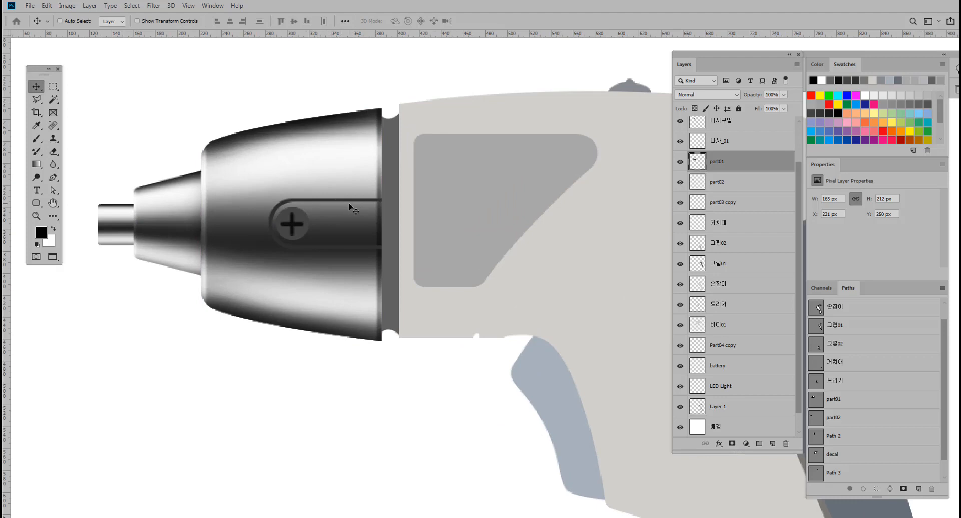
scroll(730, 252, up, 2)
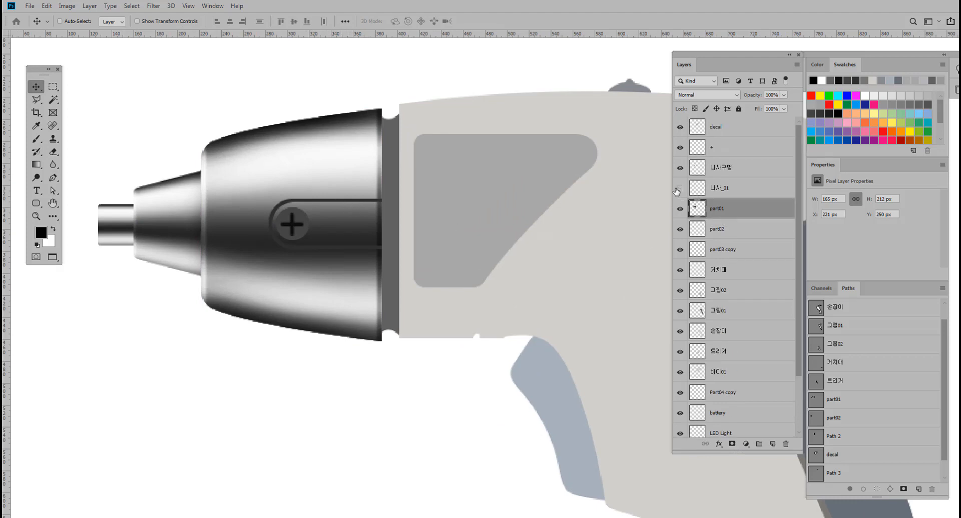
click(679, 189)
click(679, 189)
click(679, 189)
click(679, 189)
Add Bevel & Emboss to the 나사_01 slot layer with the Outer Bevel style, direction Down and size 1 px.
click(744, 197)
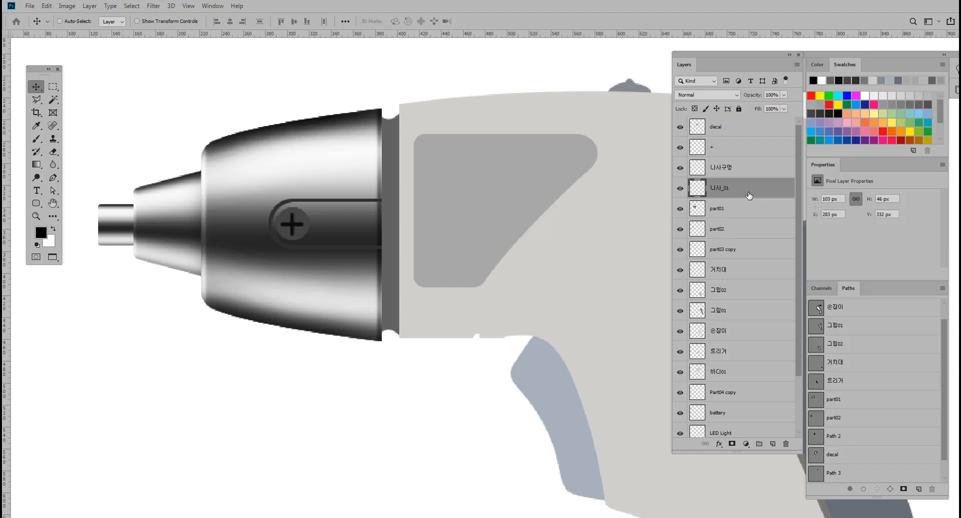
double_click(749, 195)
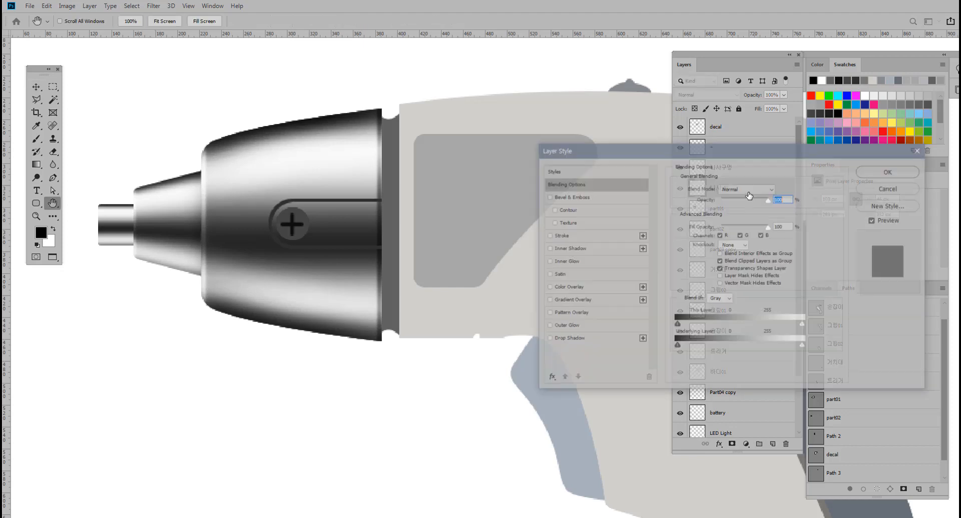
click(548, 196)
click(569, 195)
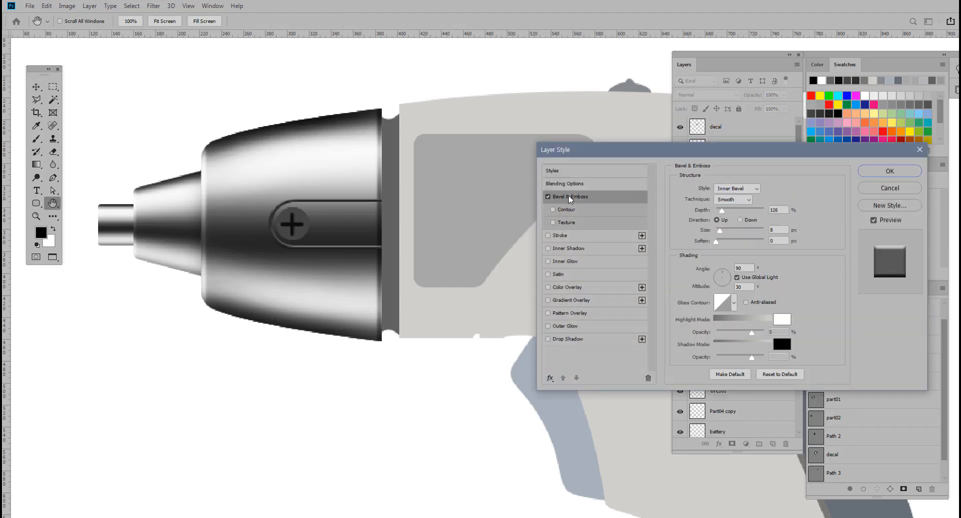
click(736, 188)
click(732, 189)
click(743, 221)
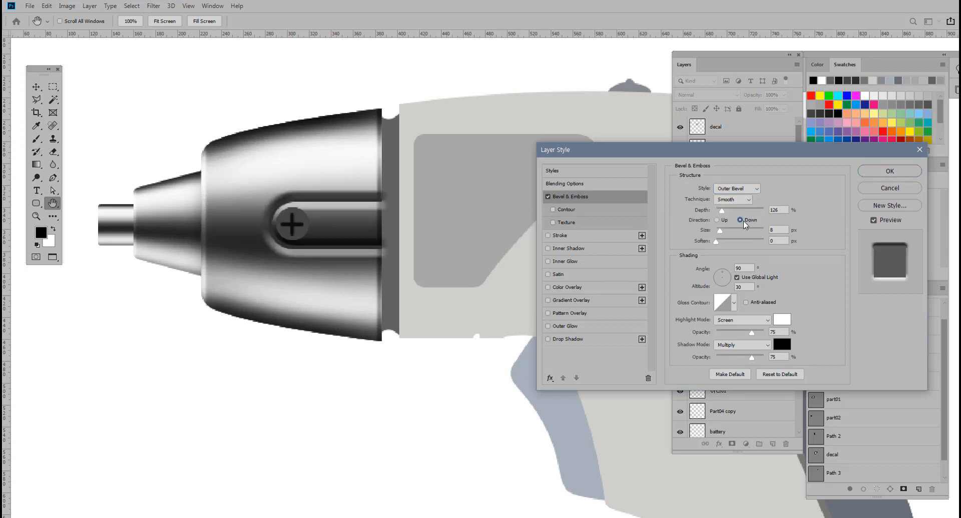
drag(720, 231, 716, 231)
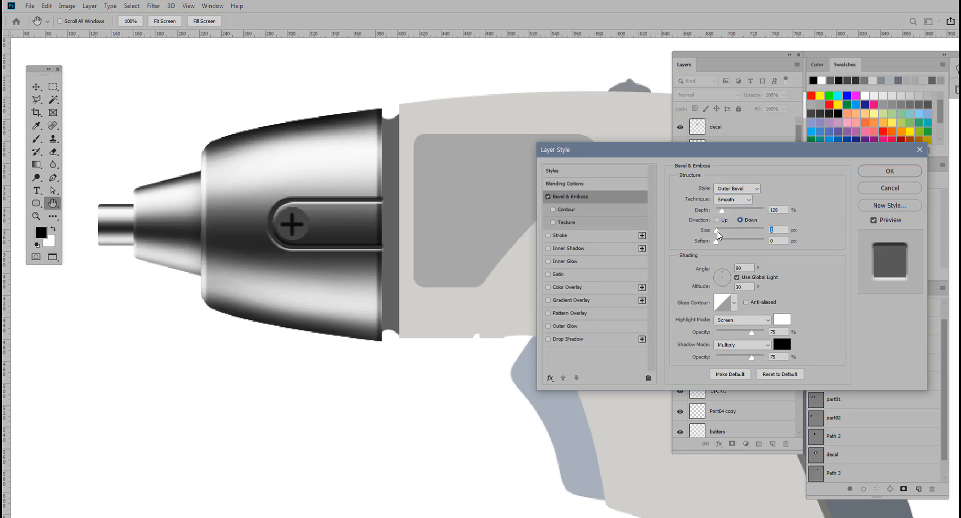
Set the slot bevel's angle to 120°, highlight opacity to 78%, and both size and soften to 0 px, and apply it.
click(744, 268)
text(120)
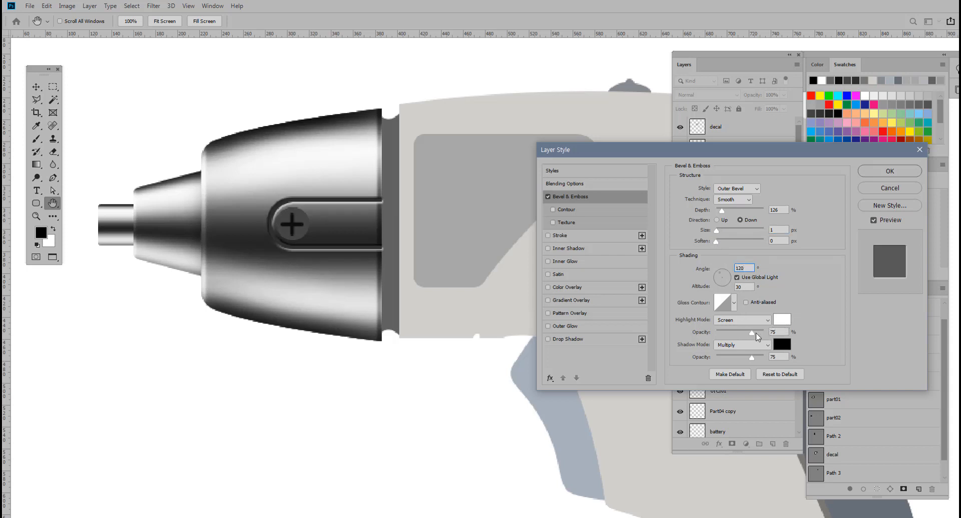
drag(755, 336, 758, 338)
mouse_move(716, 240)
mouse_down()
mouse_move(726, 244)
mouse_move(714, 233)
mouse_up()
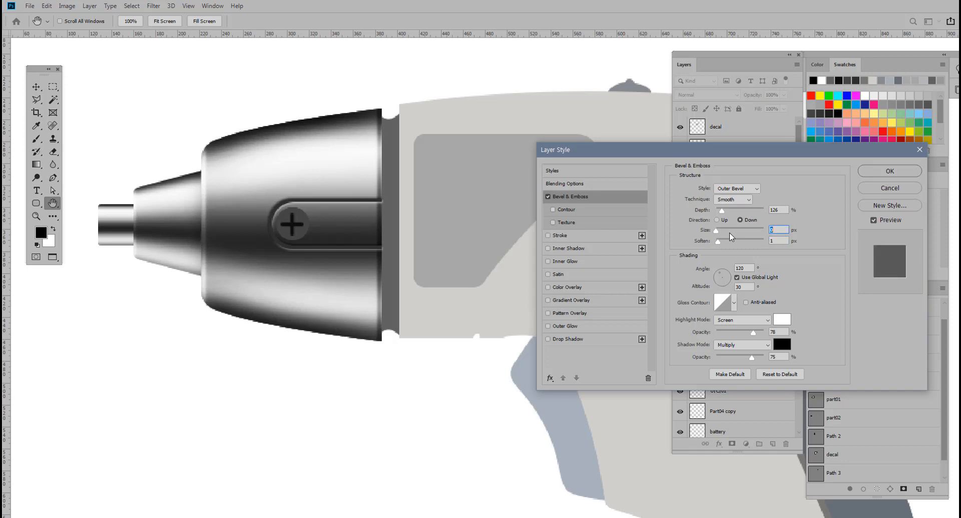
click(783, 229)
text(1)
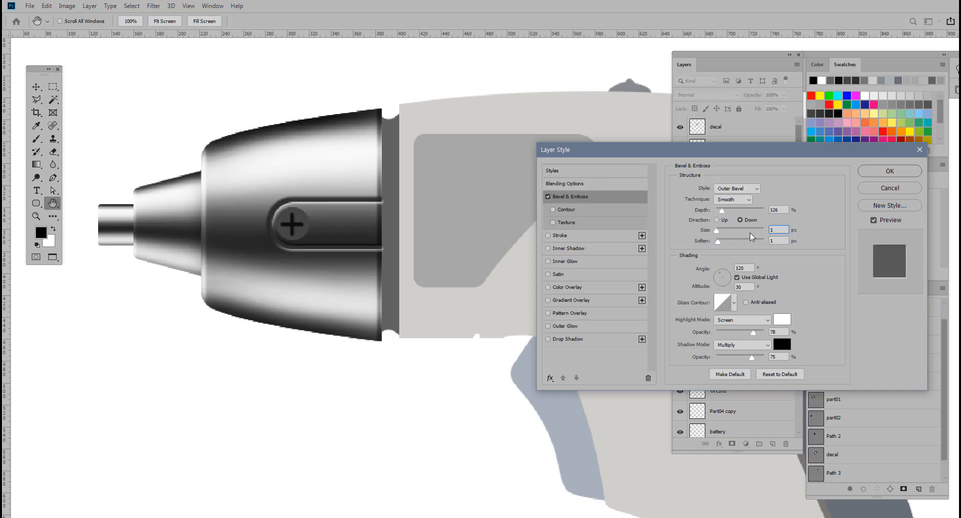
key(Tab)
text(0)
key(shift+Tab)
text(0)
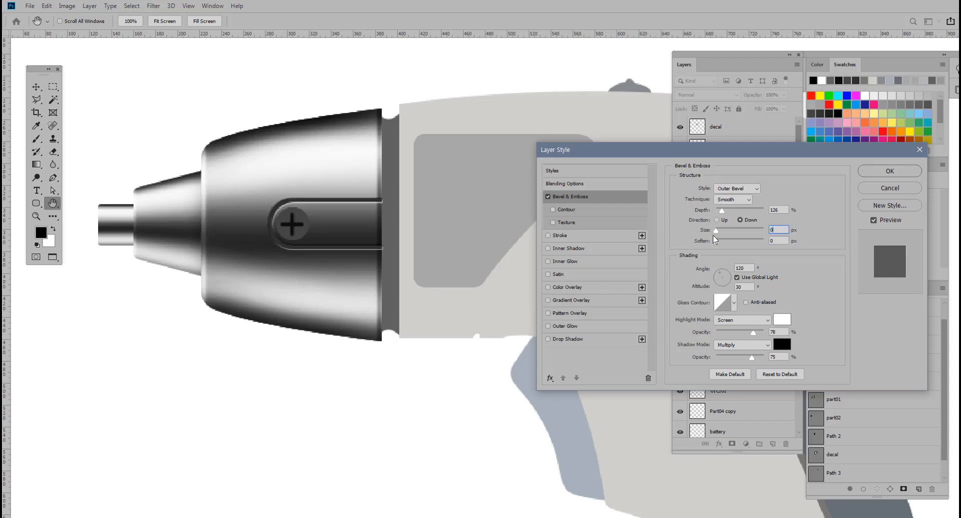
click(887, 175)
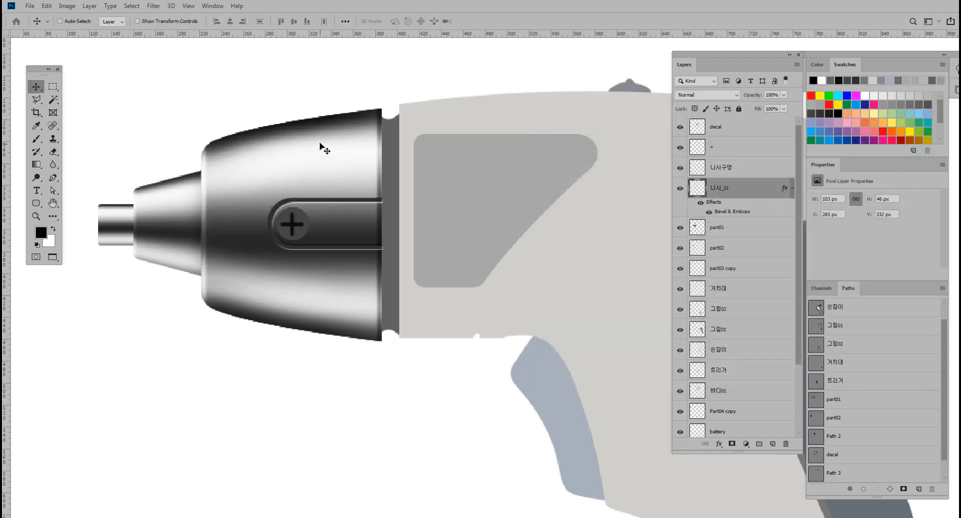
Soften the slot outline on the 나사_01 layer with a Gaussian Blur radius slightly below 0.9 pixels.
click(67, 6)
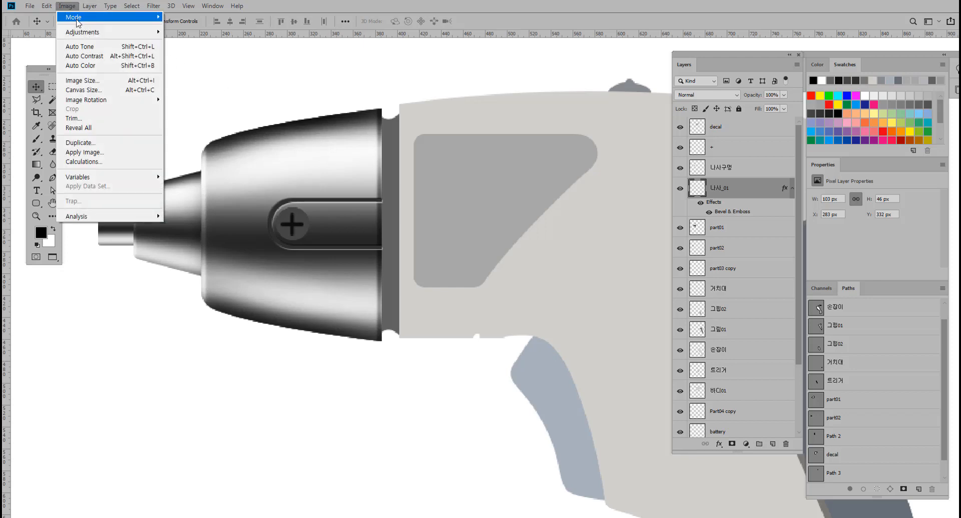
mouse_move(153, 6)
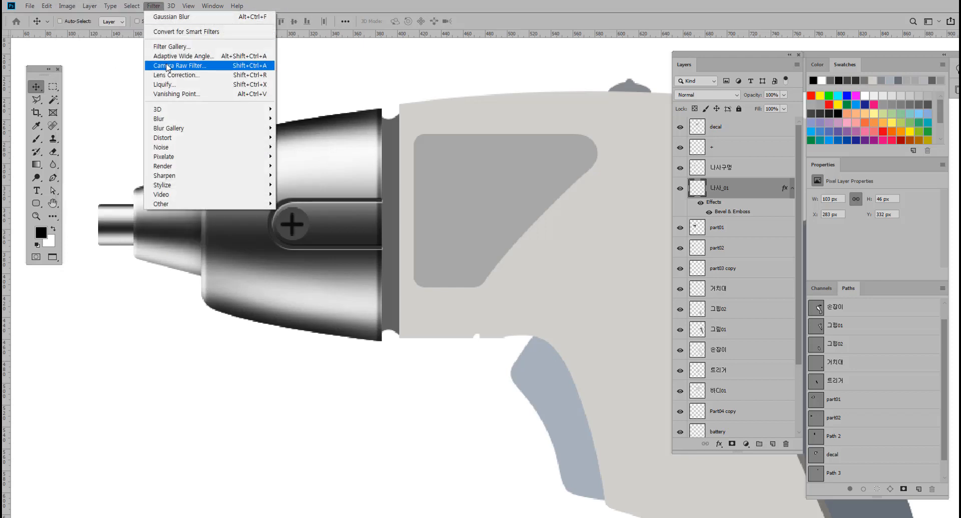
mouse_move(179, 123)
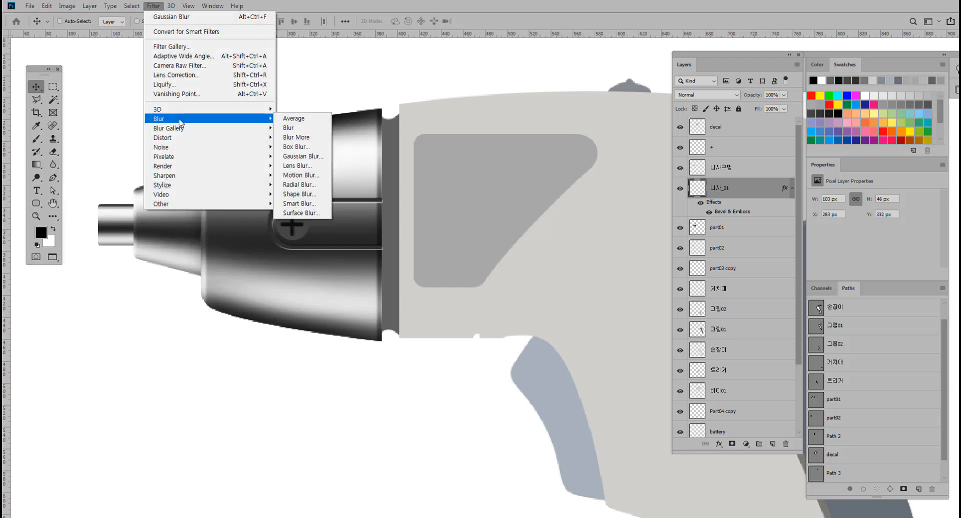
click(306, 157)
drag(208, 270, 607, 118)
drag(523, 274, 516, 272)
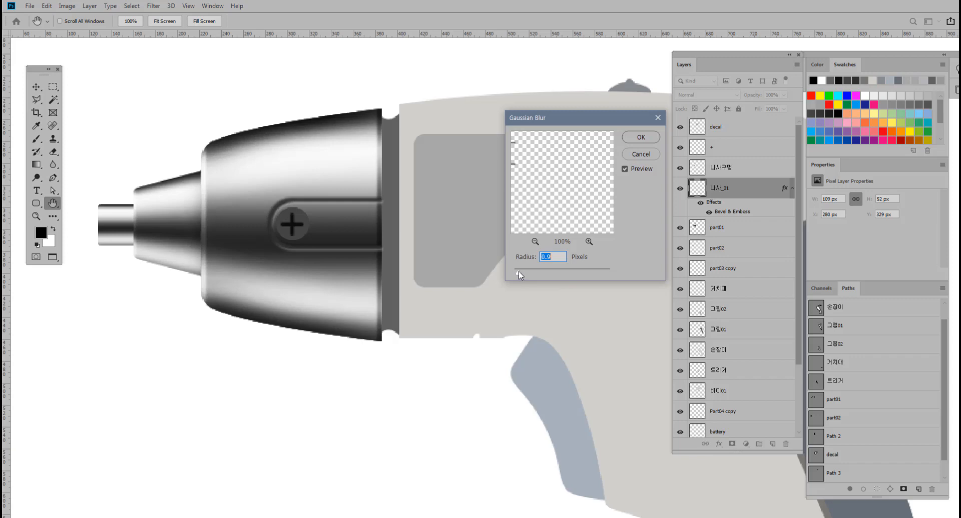
drag(518, 271, 517, 271)
click(636, 137)
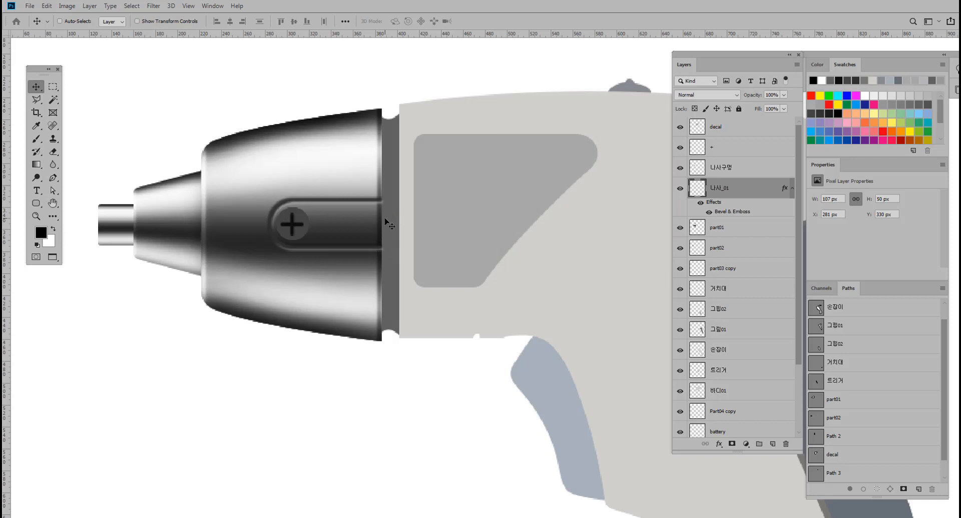
Erase the blurred slot line ends that spill past the chuck's rear edge onto the dark collar.
scroll(389, 225, up, 3)
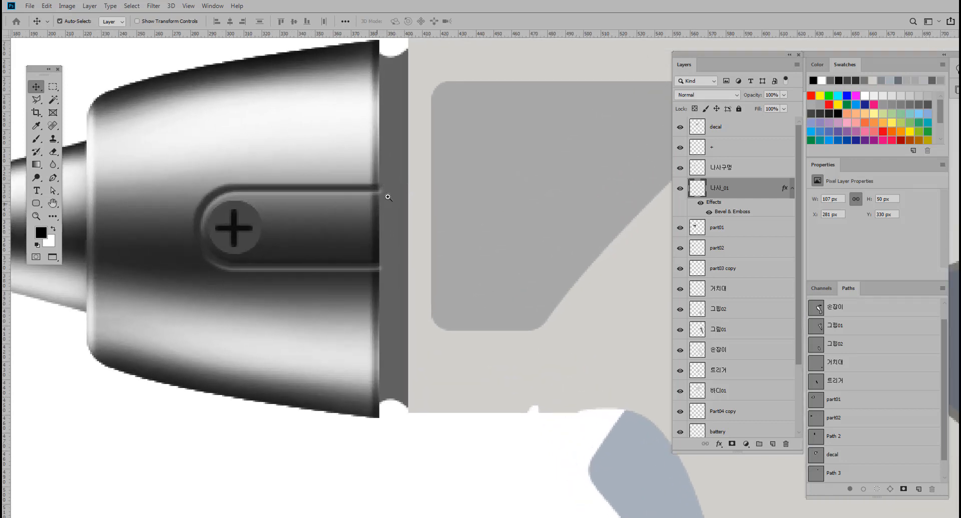
scroll(385, 200, up, 1)
click(54, 152)
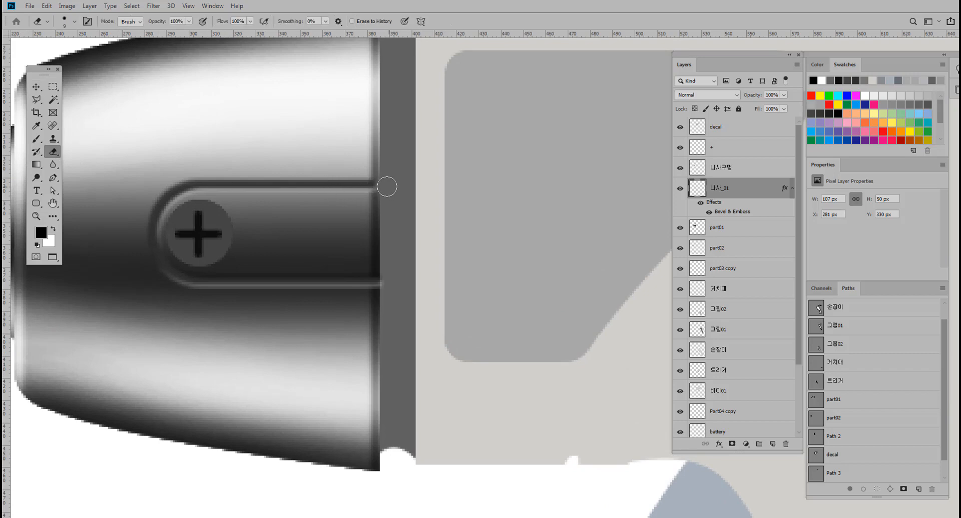
mouse_move(398, 190)
mouse_down()
mouse_move(392, 300)
mouse_move(387, 186)
mouse_up()
drag(422, 241, 401, 246)
mouse_move(401, 241)
mouse_down()
mouse_move(446, 245)
mouse_move(403, 223)
mouse_move(385, 234)
mouse_up()
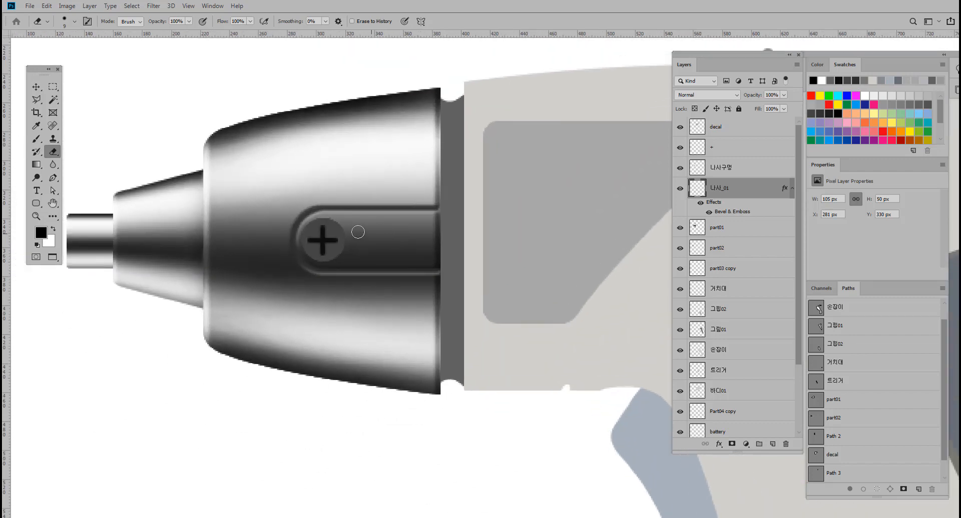
drag(323, 235, 325, 231)
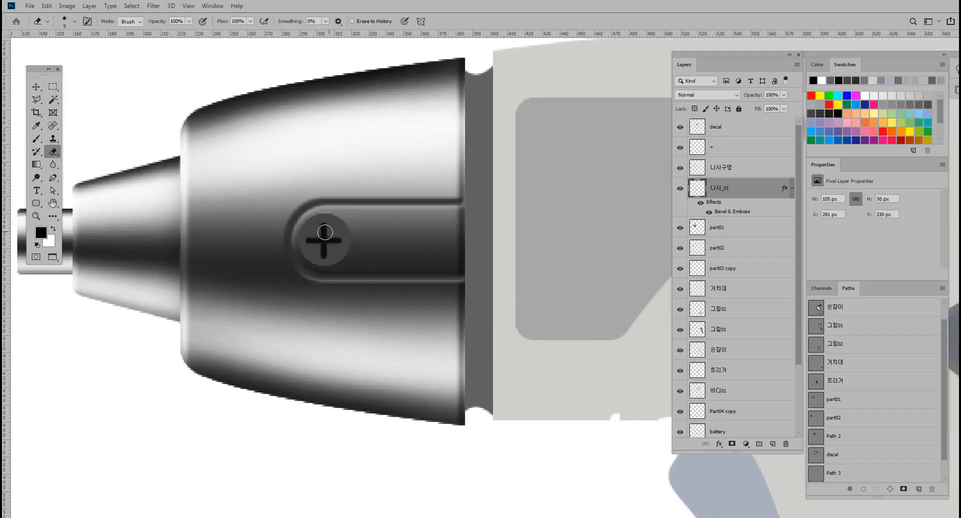
click(36, 86)
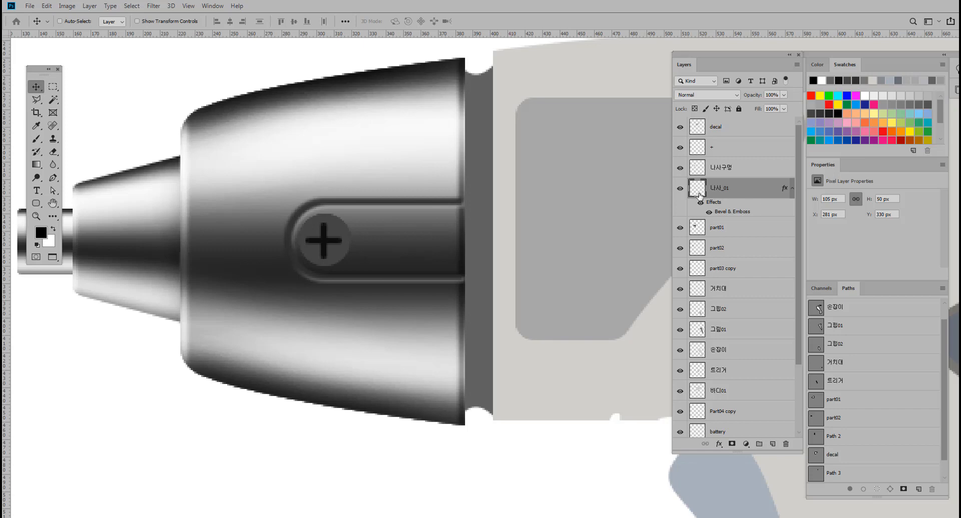
Stroke the 나사구멍 screw circle's outline with a 1 px black centered line on a new layer.
click(699, 170)
ctrl+click(699, 170)
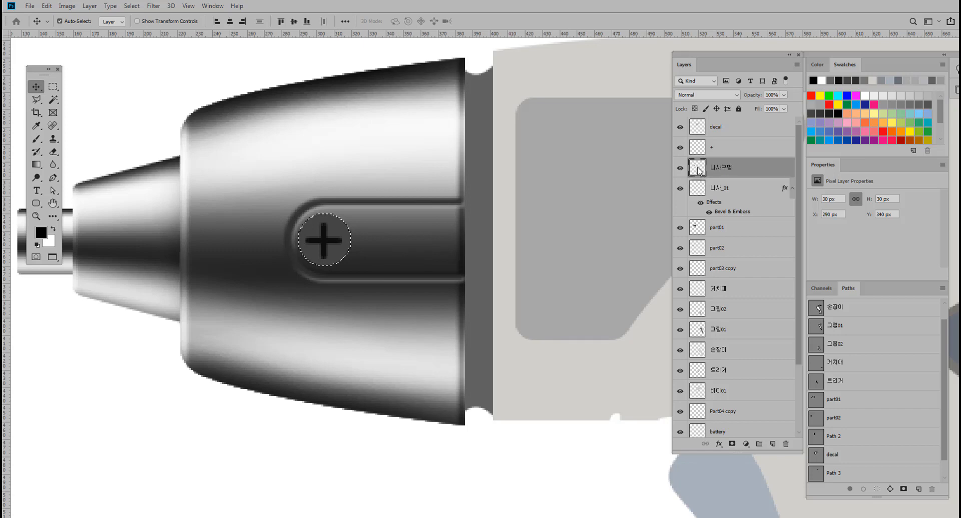
key(ctrl)
click(772, 443)
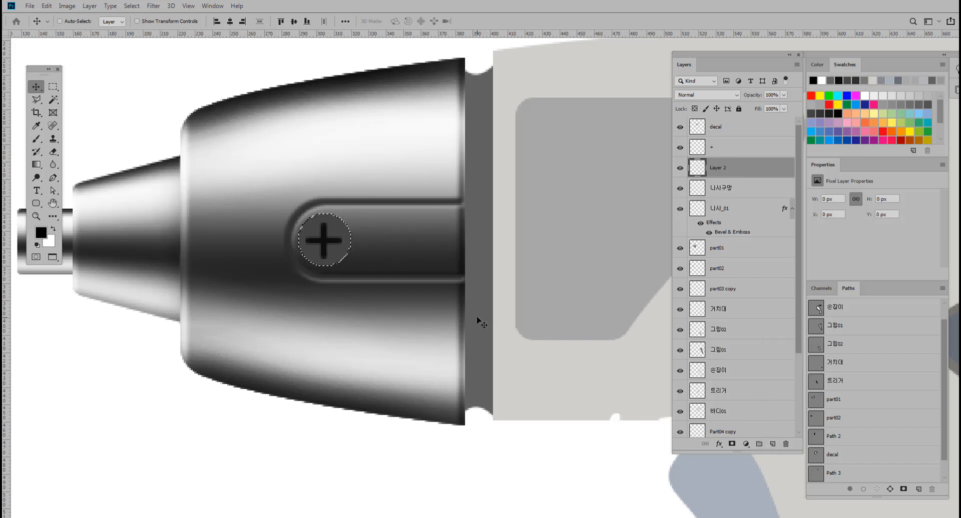
key(alt+e)
key(s)
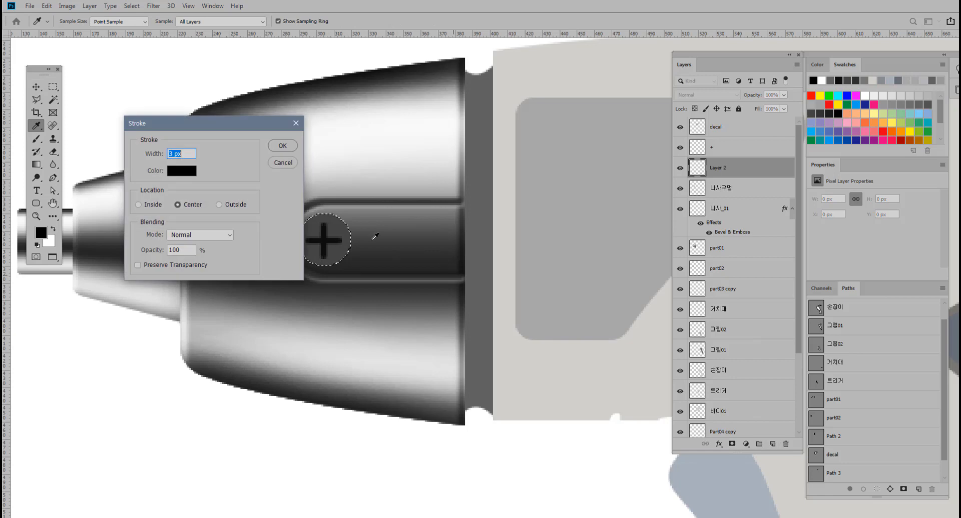
click(170, 155)
text(1)
click(282, 145)
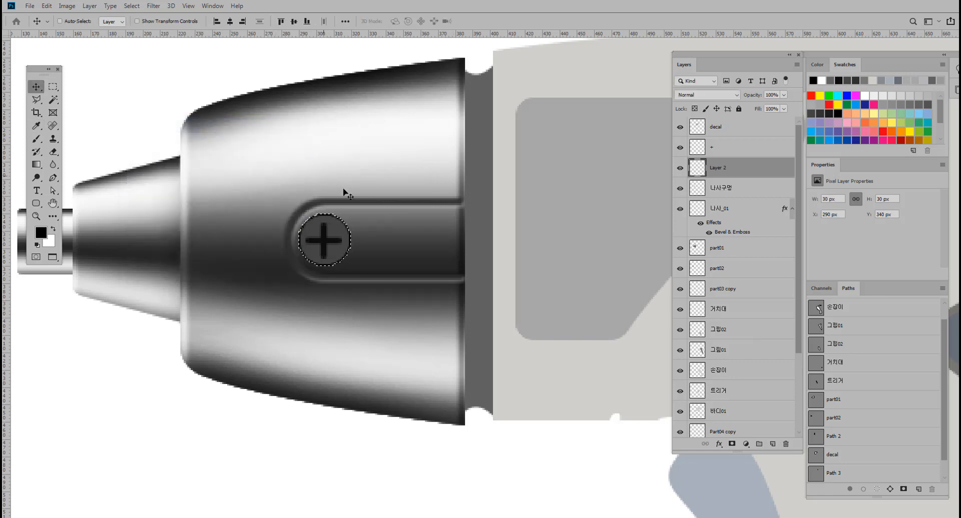
key(ctrl+d)
Add an Outer Bevel, direction Down, to the stroked ring on Layer 2 with soften 1 px, greater depth and adjusted shading opacity.
double_click(756, 173)
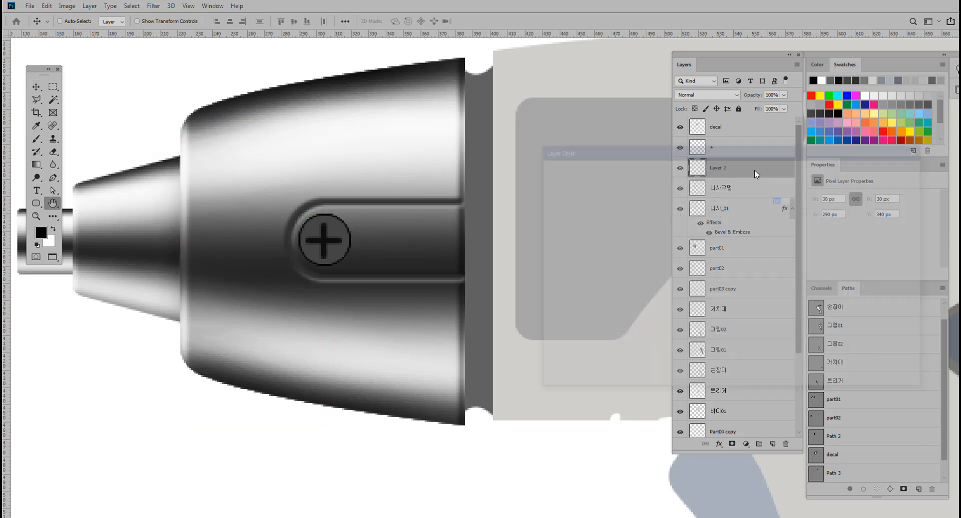
click(548, 197)
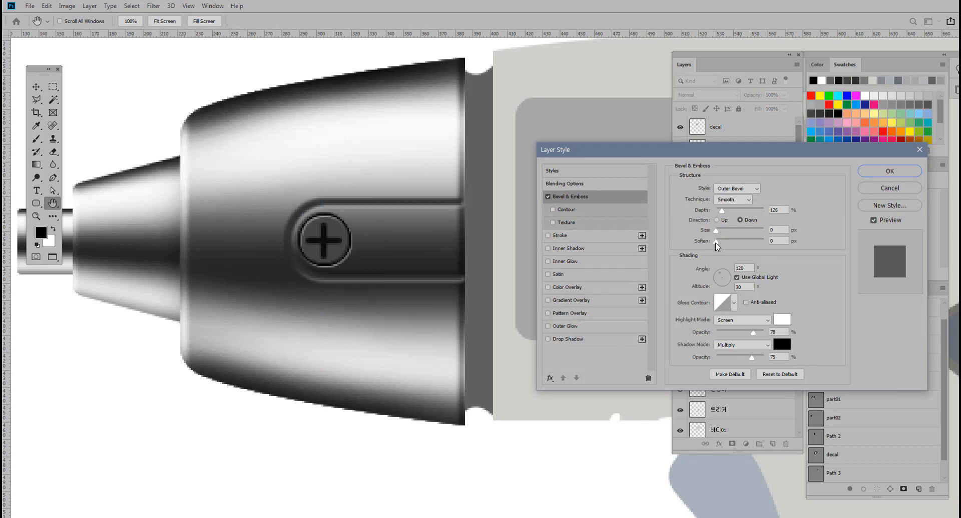
drag(717, 243, 719, 246)
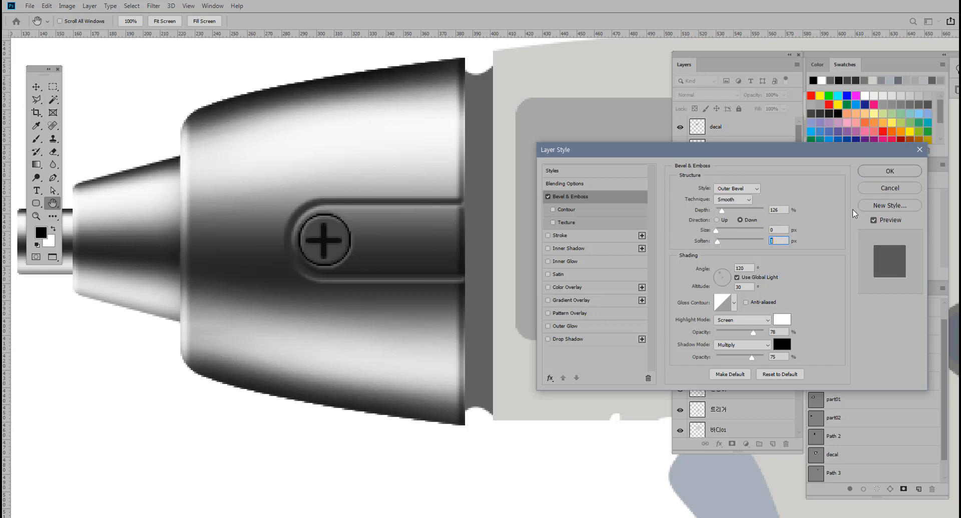
drag(753, 332, 764, 357)
drag(722, 211, 729, 210)
click(885, 172)
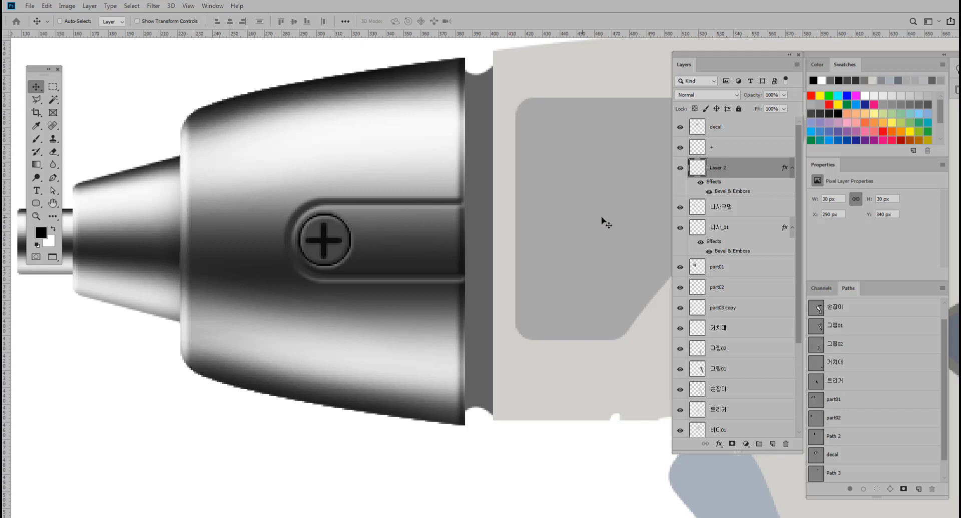
Move the + cross layer below Layer 2, directly above the 나사구멍 layer.
click(710, 150)
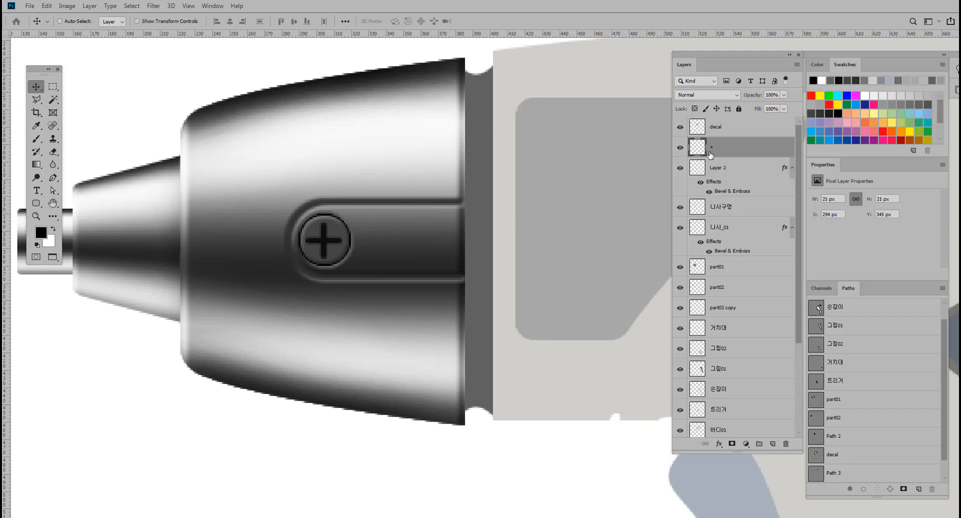
ctrl+click(697, 210)
click(739, 213)
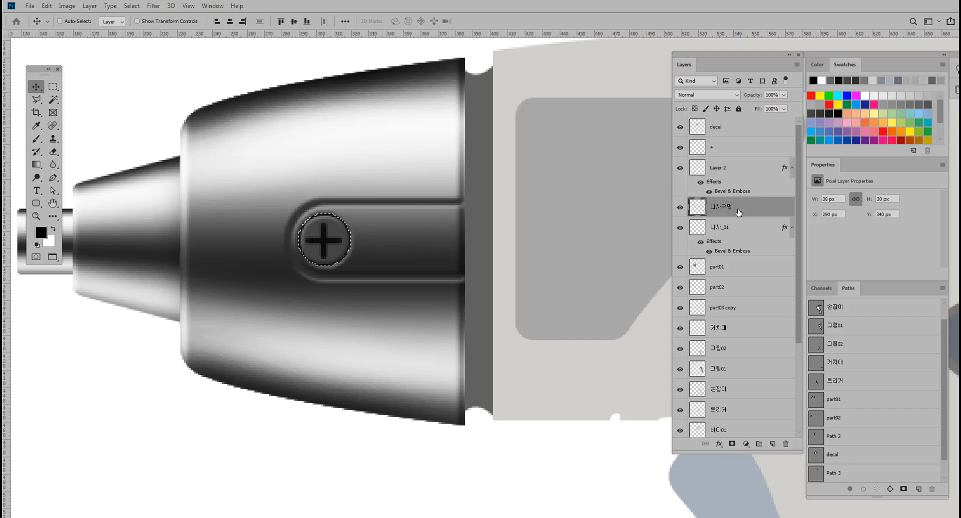
click(730, 153)
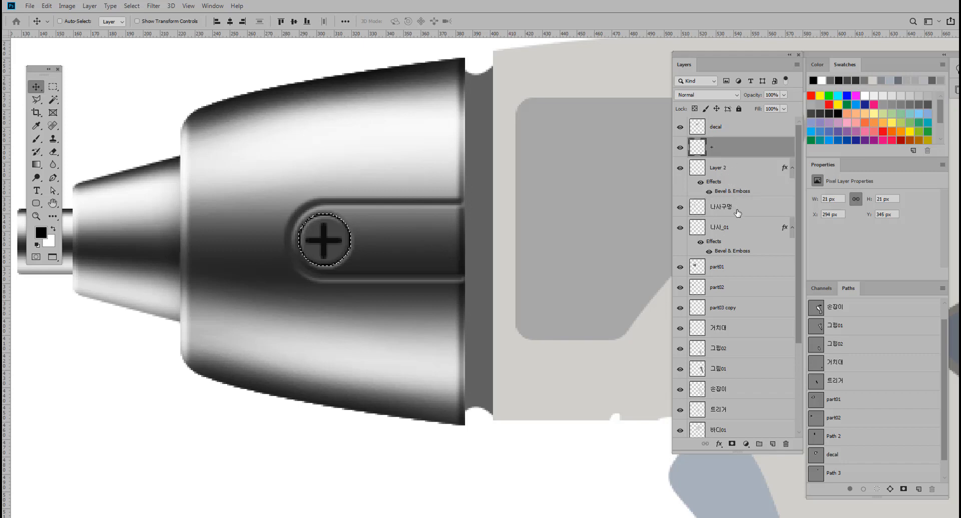
click(737, 211)
click(741, 153)
click(744, 207)
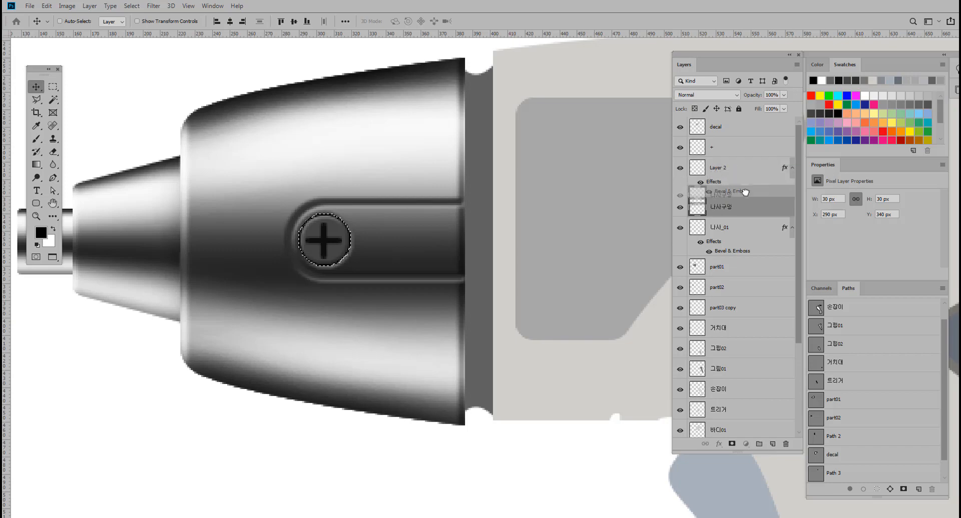
drag(736, 155, 738, 201)
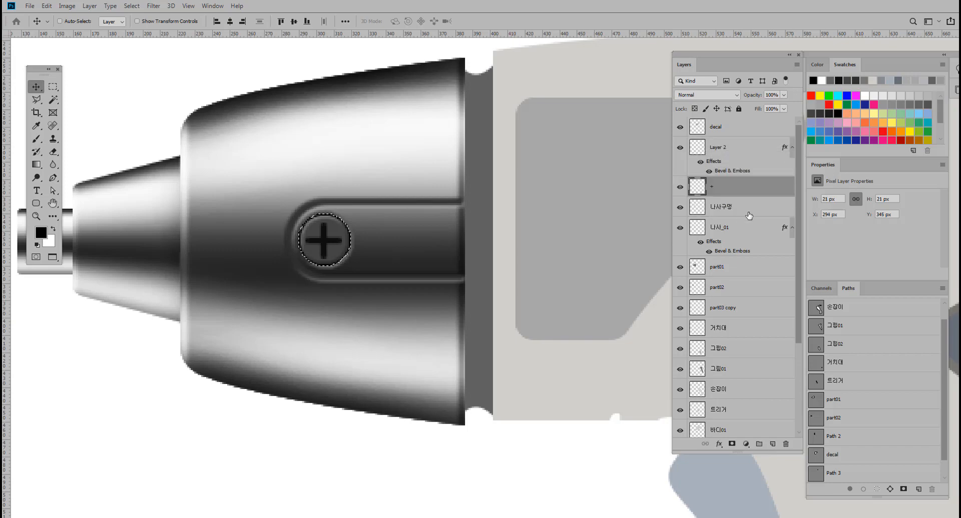
Fill the screw head circle on the 나사구멍 layer with a dark neutral grey near #2b2b2b and deselect it.
key(ctrl+d)
click(680, 208)
mouse_move(474, 224)
mouse_down()
mouse_move(499, 218)
mouse_move(481, 222)
mouse_up()
click(680, 207)
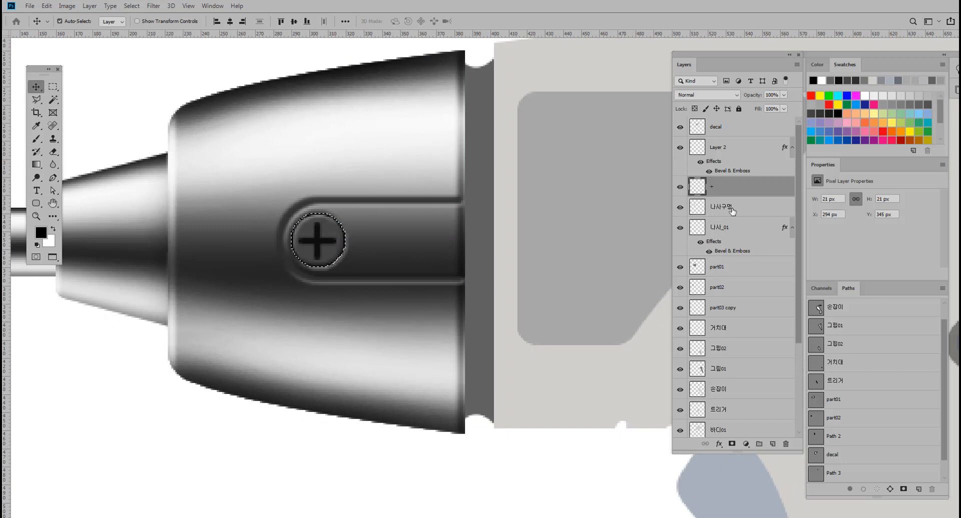
ctrl+click(728, 208)
ctrl+click(691, 222)
click(698, 210)
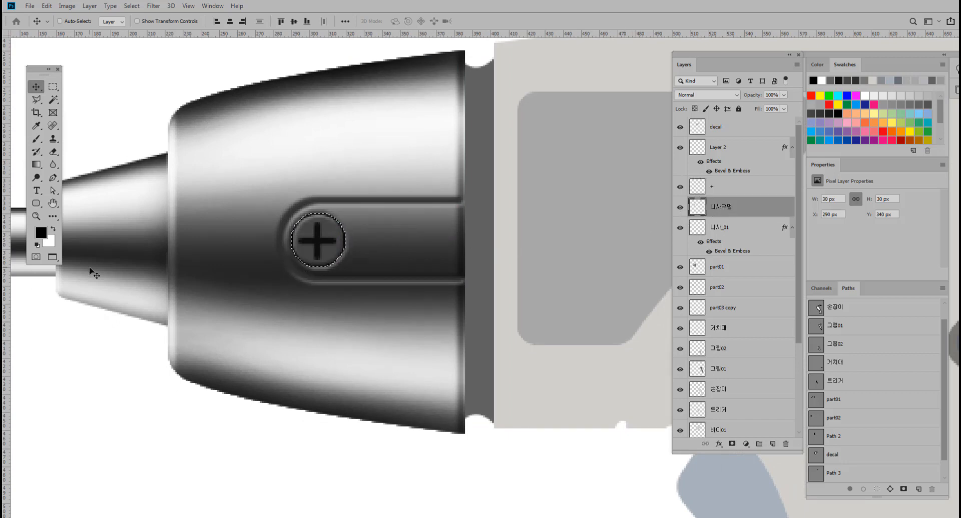
click(42, 233)
click(58, 271)
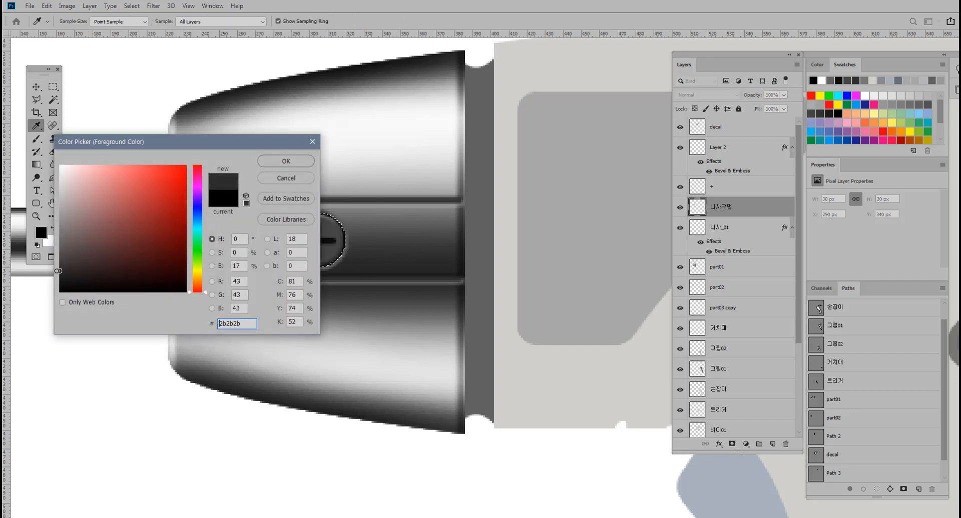
drag(57, 270, 55, 269)
click(287, 161)
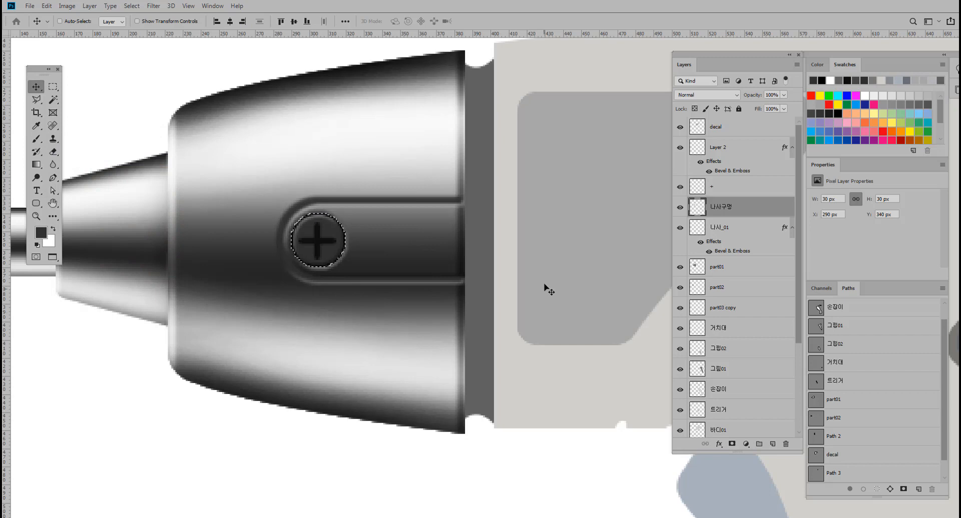
key(ctrl+d)
Add Bevel & Emboss to the + cross layer as an Outer Bevel, direction Down, with 0 px soften.
click(749, 192)
double_click(749, 192)
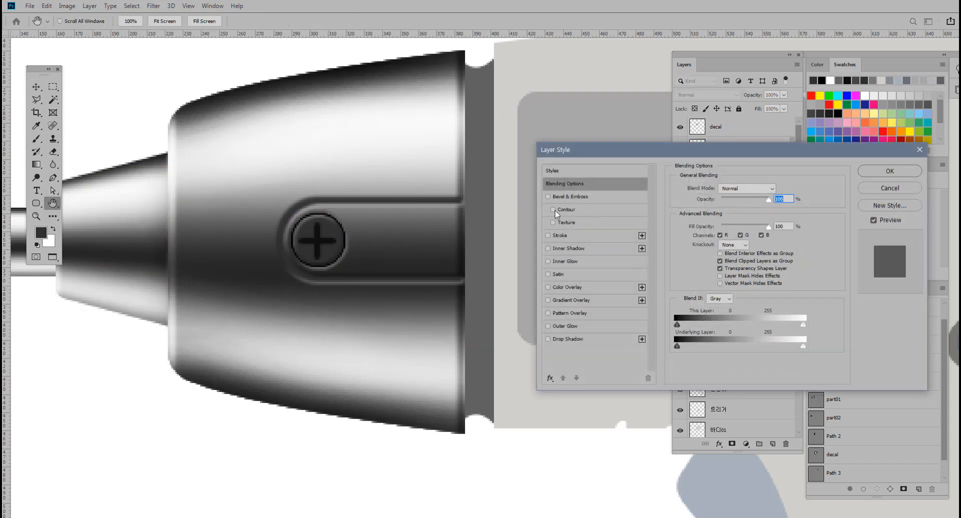
click(547, 198)
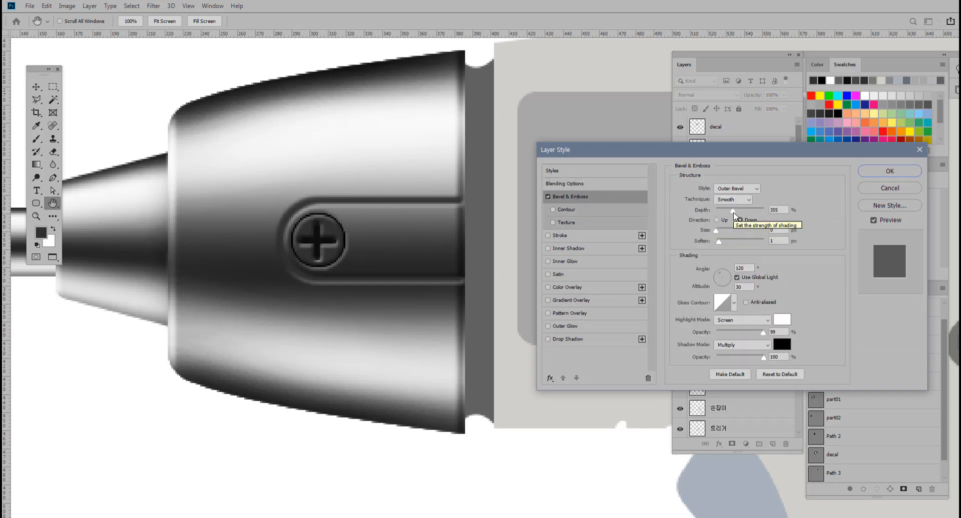
click(749, 200)
click(736, 188)
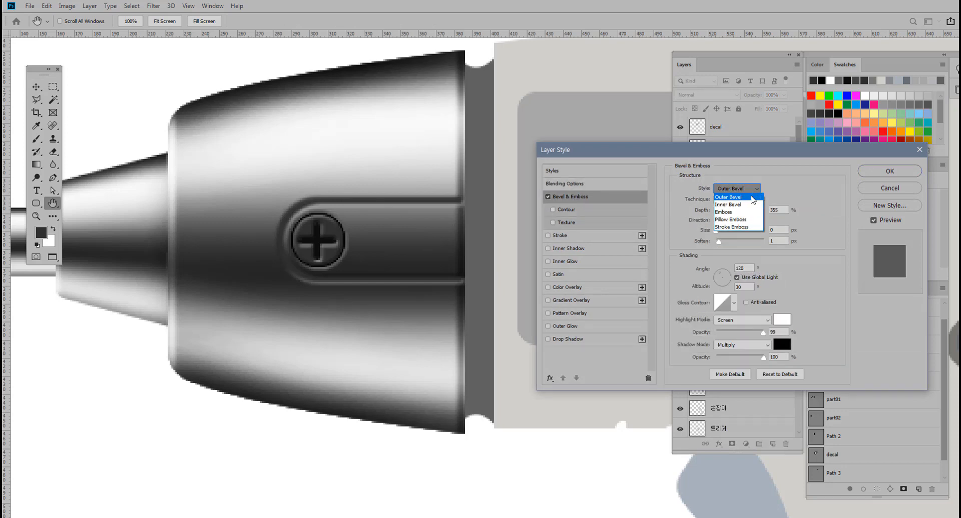
click(741, 220)
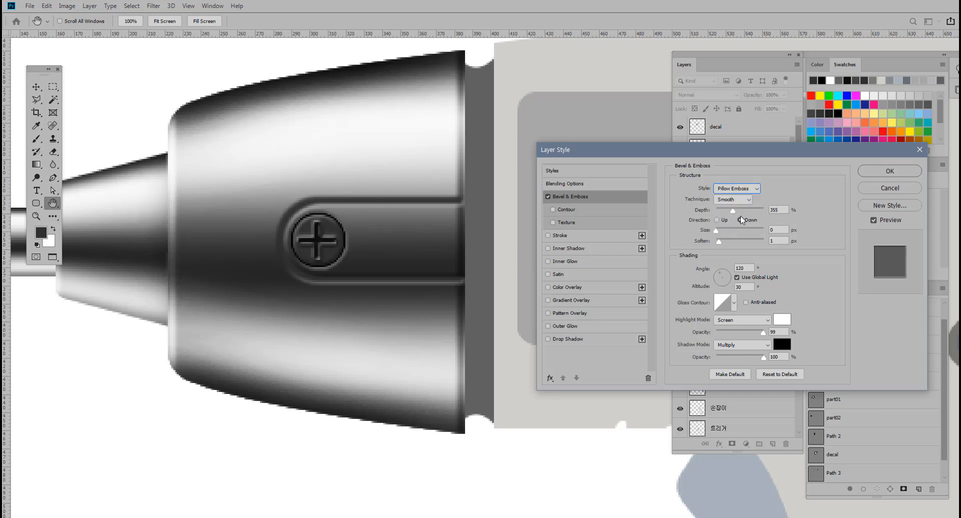
click(723, 220)
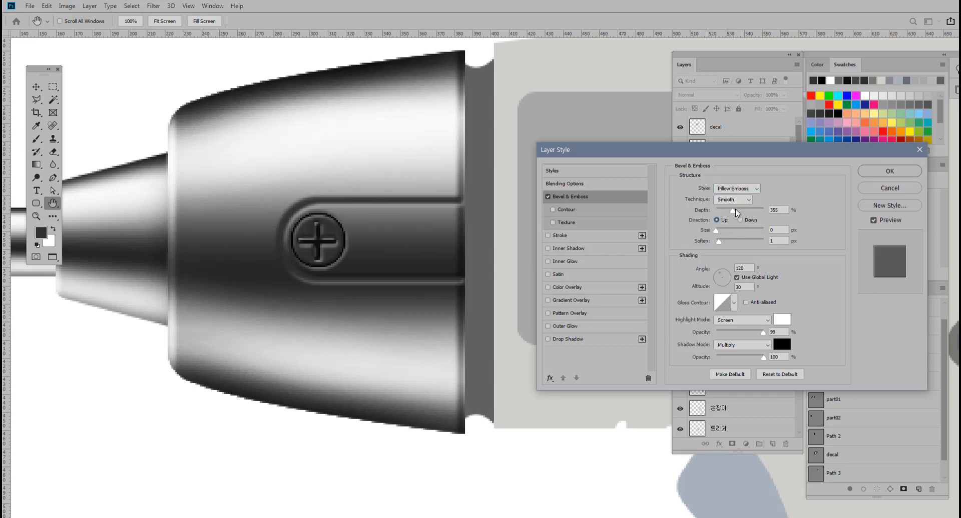
click(747, 193)
click(735, 188)
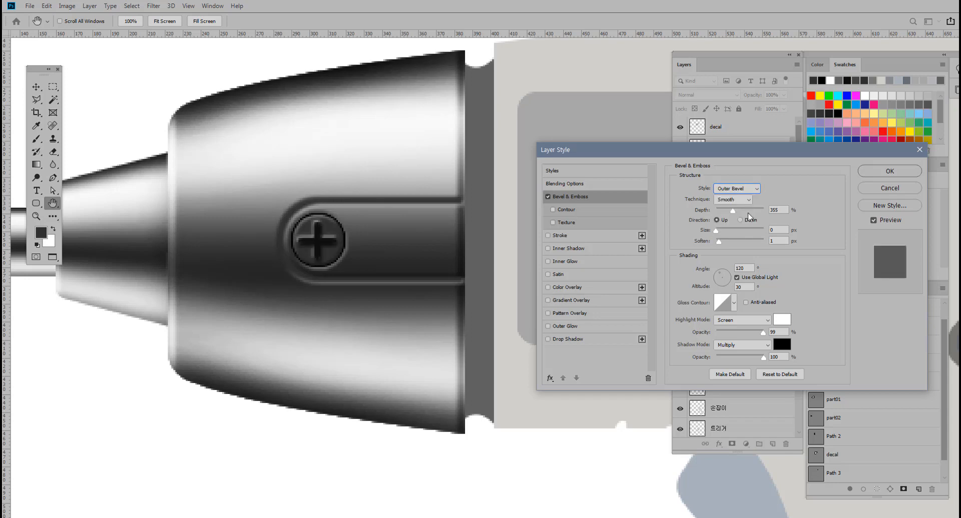
click(743, 221)
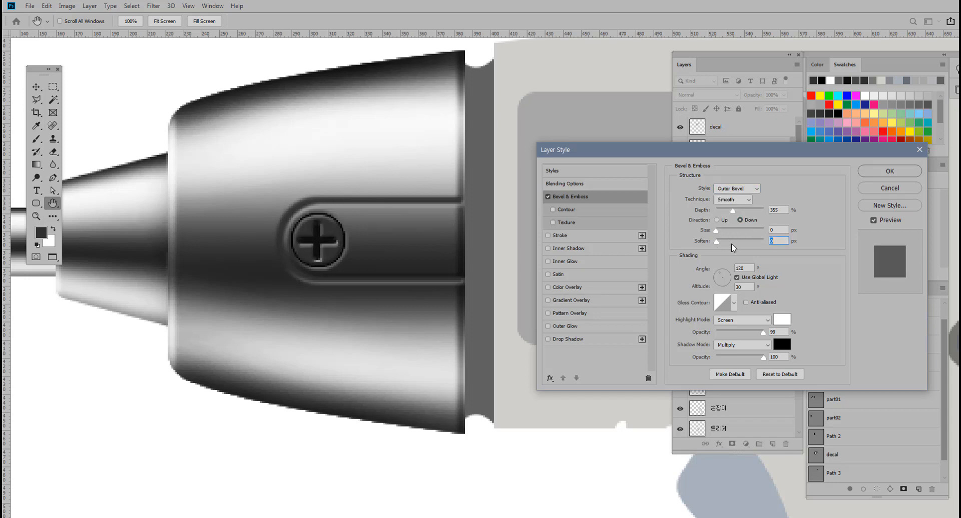
click(889, 171)
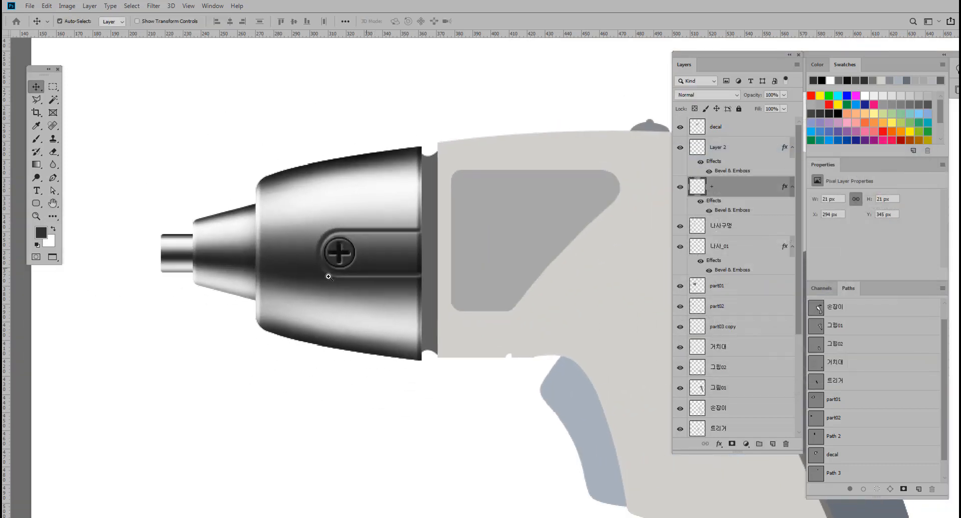
Load the dark collar's outline on the Part04 copy layer as a selection and nudge the collar up 2 px.
mouse_move(328, 277)
mouse_down()
mouse_move(317, 278)
mouse_move(338, 275)
mouse_move(318, 287)
mouse_up()
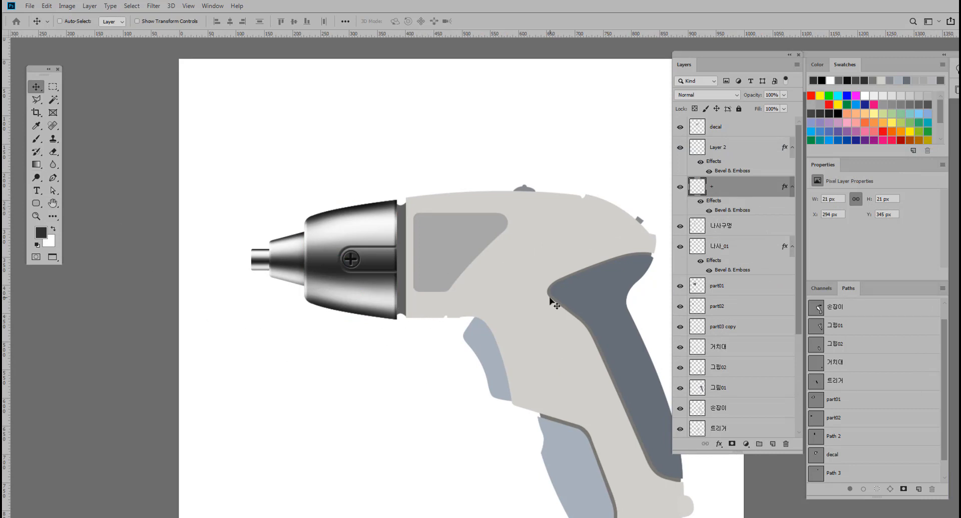
drag(479, 294, 420, 254)
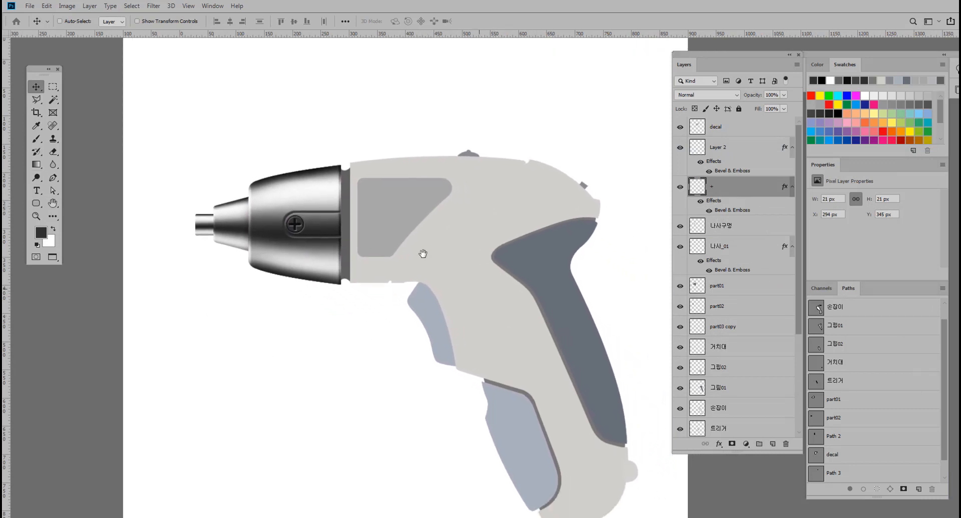
ctrl+click(347, 204)
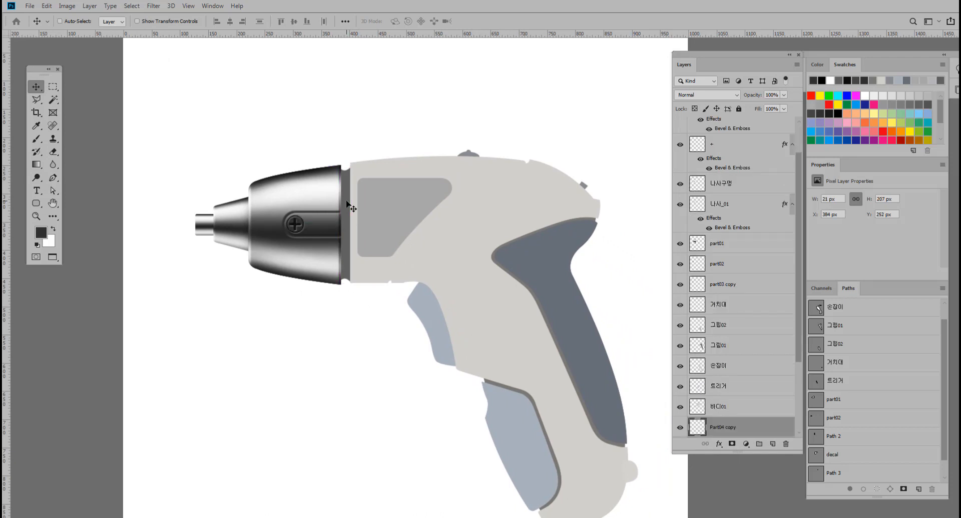
scroll(751, 369, down, 5)
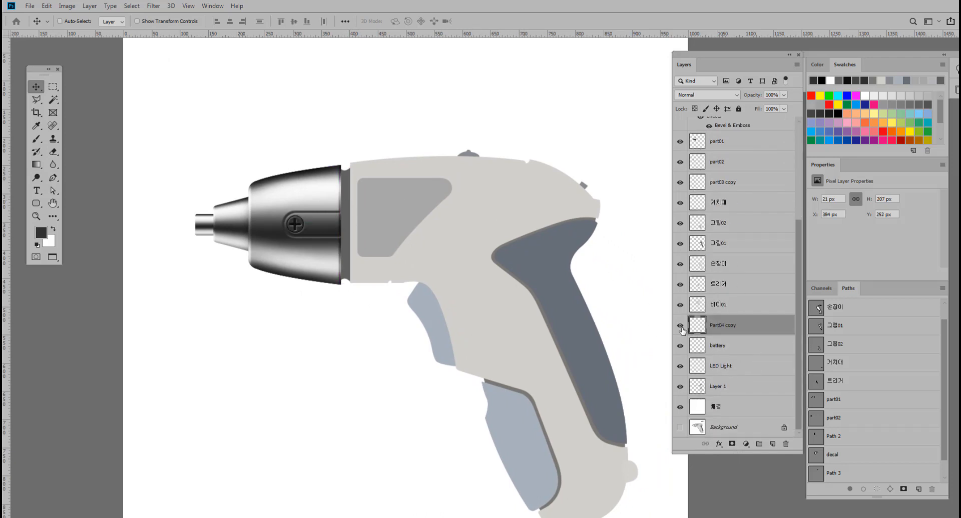
click(681, 326)
click(680, 327)
key(ctrl)
ctrl+click(697, 328)
key(ctrl+plus)
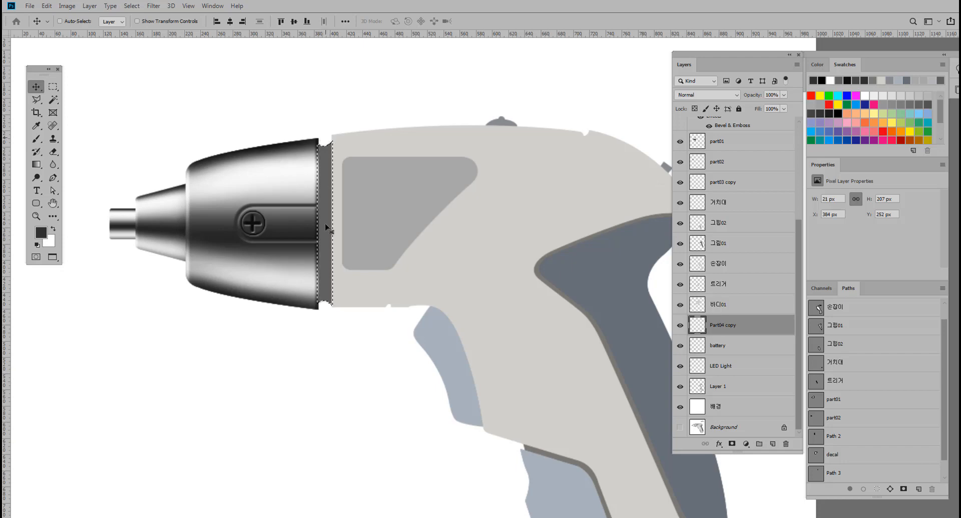
key(Up)
key(Up)
click(36, 125)
click(350, 152)
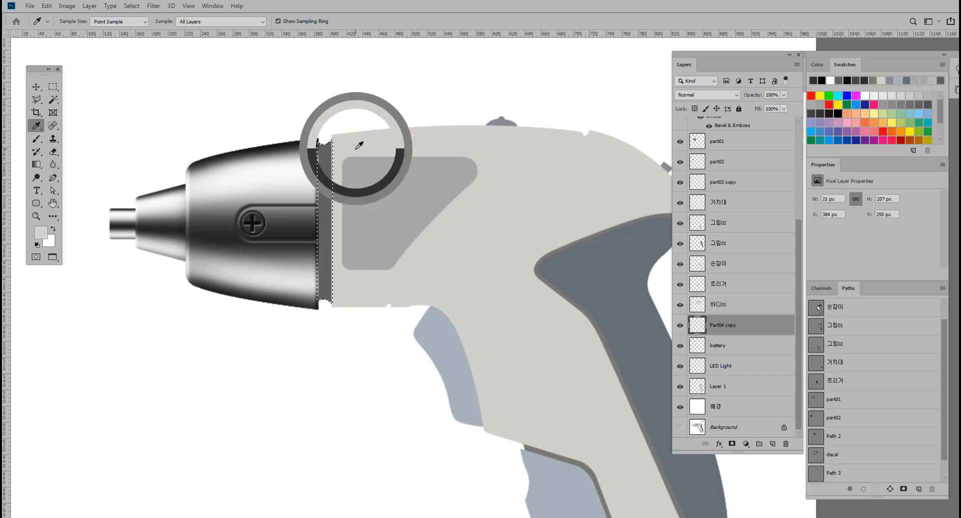
click(40, 233)
click(64, 233)
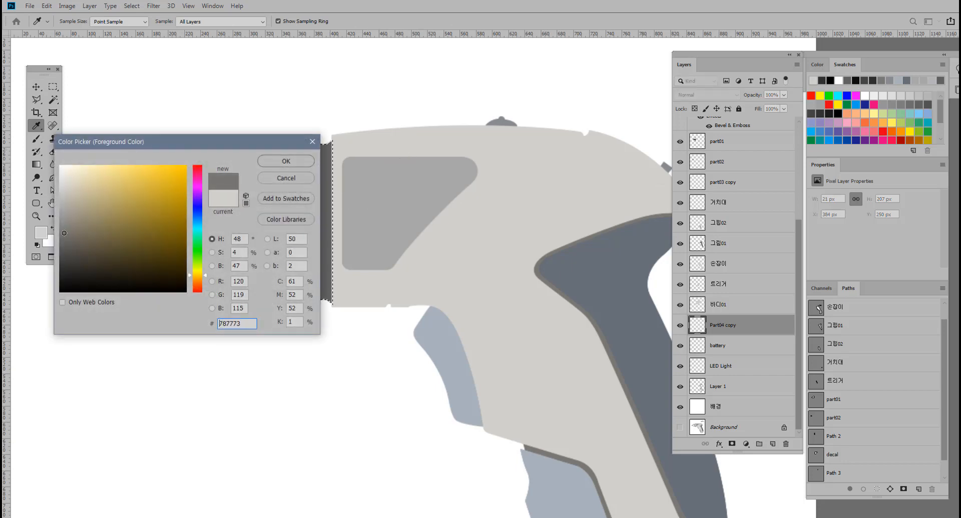
click(286, 161)
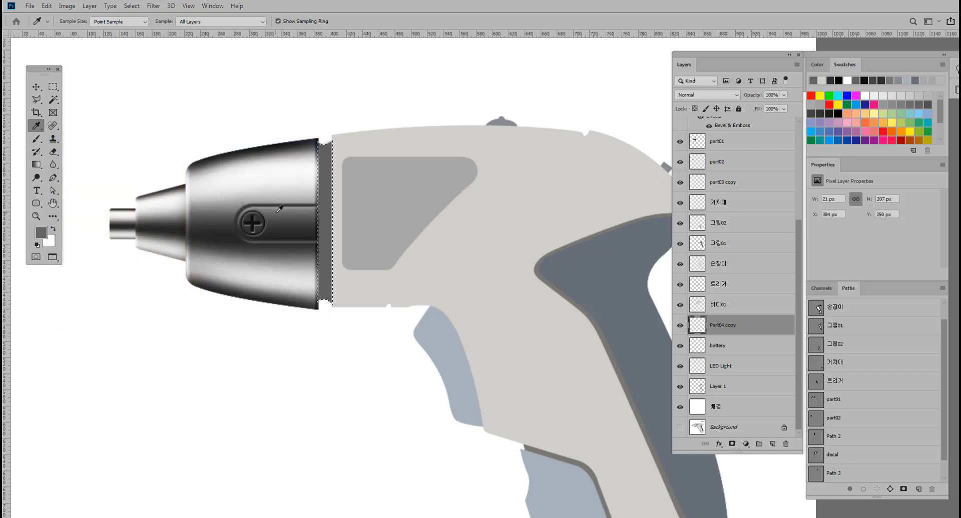
Fill the selected collar with the light grey sampled from the drill body.
key(alt)
click(382, 142)
key(alt+Delete)
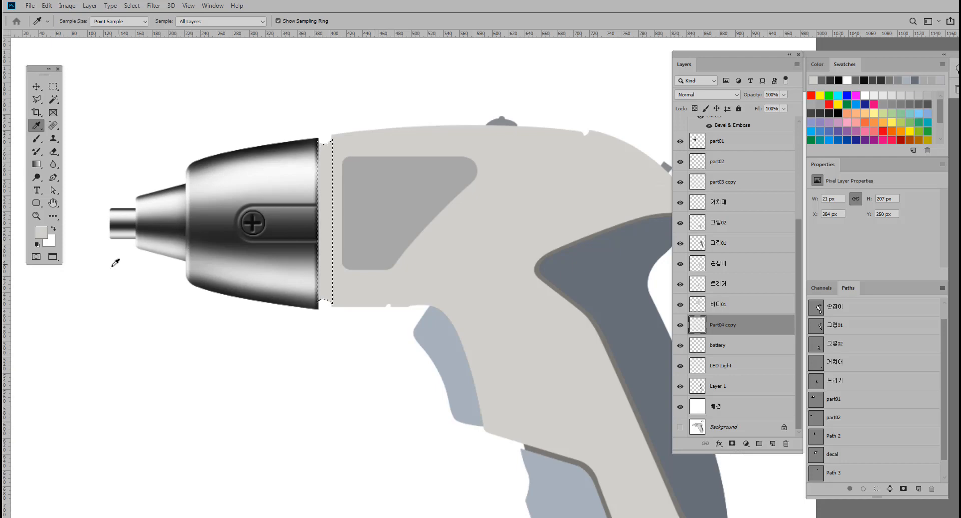
Brush faint shading inside the collar selection using dark grey #51504e with a 45 px soft brush at 5% opacity.
click(36, 236)
text(51504e)
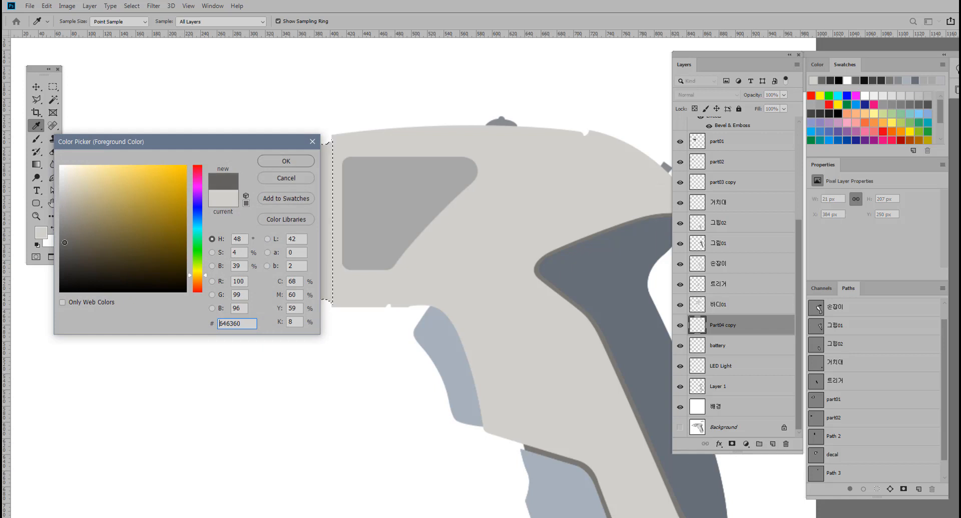
click(270, 161)
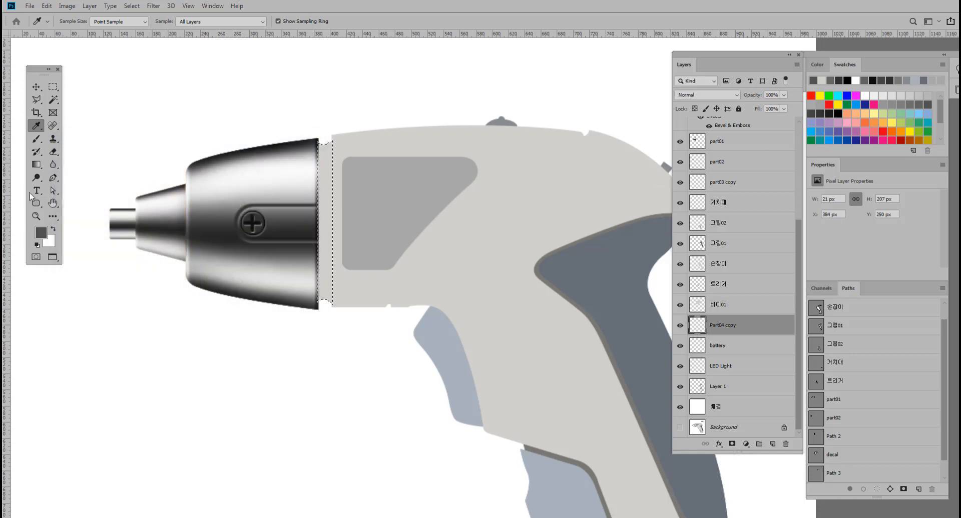
click(37, 142)
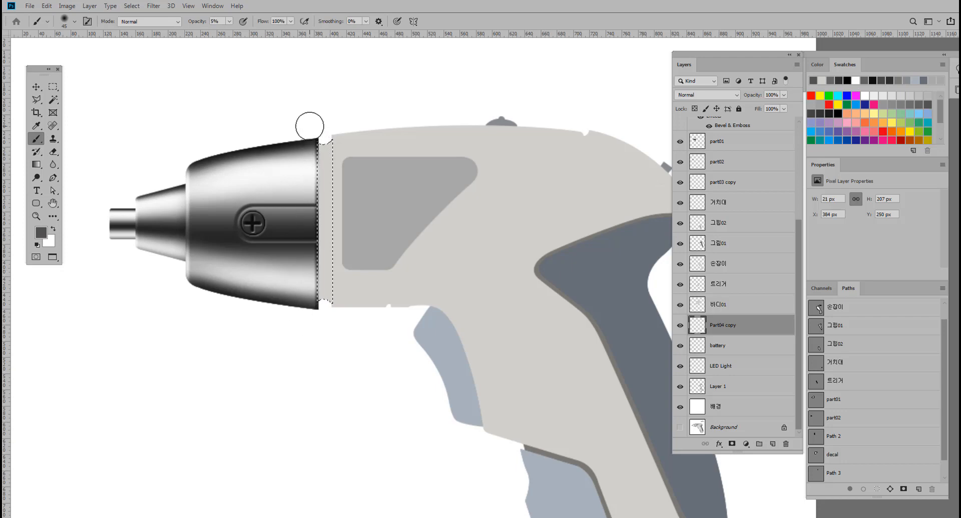
mouse_move(303, 333)
mouse_down()
mouse_move(309, 82)
mouse_move(328, 353)
mouse_up()
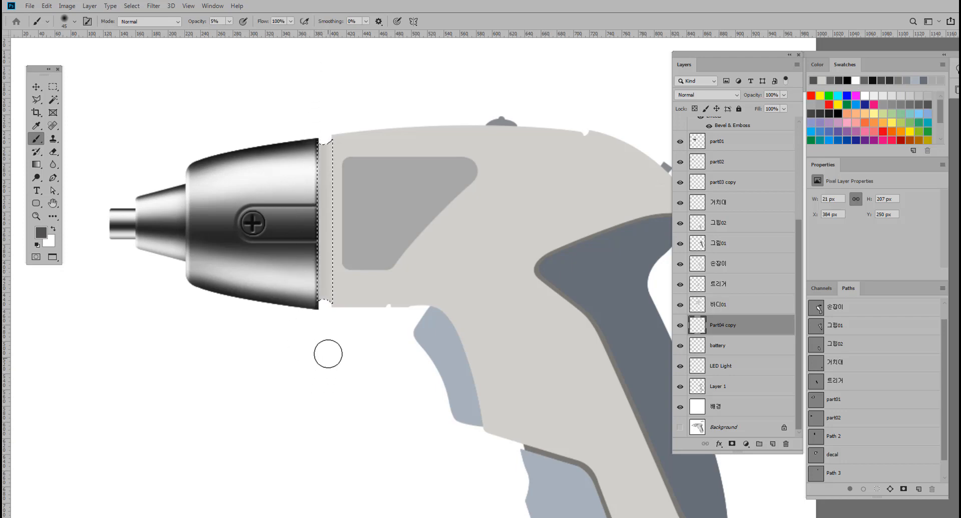
Build up the grey shading along the full height of the collar with the brush enlarged to 80 px.
key(bracketright)
key(bracketright)
key(bracketright)
key(bracketright)
mouse_move(299, 160)
mouse_down()
mouse_move(294, 133)
mouse_move(298, 327)
mouse_move(304, 184)
mouse_move(290, 150)
mouse_move(307, 133)
mouse_move(293, 317)
mouse_move(315, 77)
mouse_move(310, 314)
mouse_move(298, 266)
mouse_move(298, 144)
mouse_move(313, 379)
mouse_move(299, 142)
mouse_move(297, 433)
mouse_move(317, 128)
mouse_move(328, 203)
mouse_up()
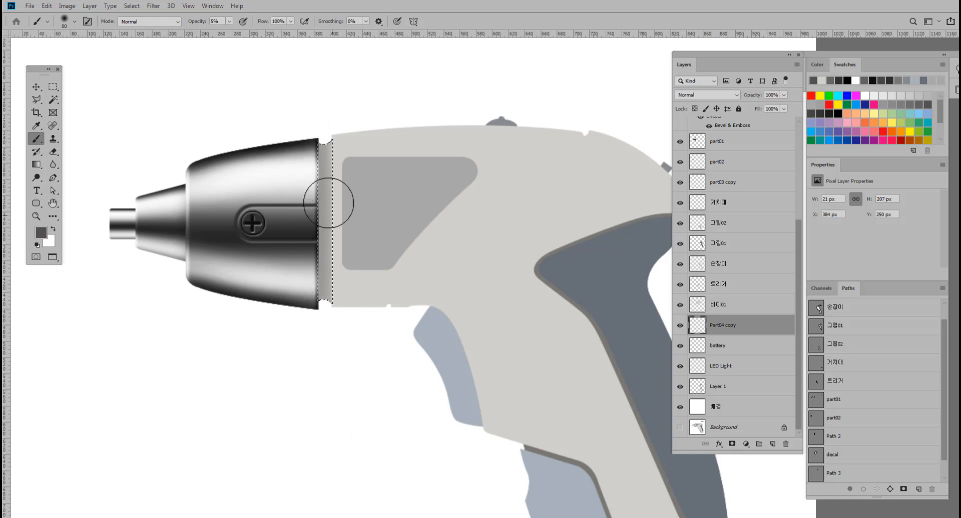
mouse_move(328, 138)
mouse_down()
mouse_move(322, 467)
mouse_move(305, 368)
mouse_move(325, 331)
mouse_up()
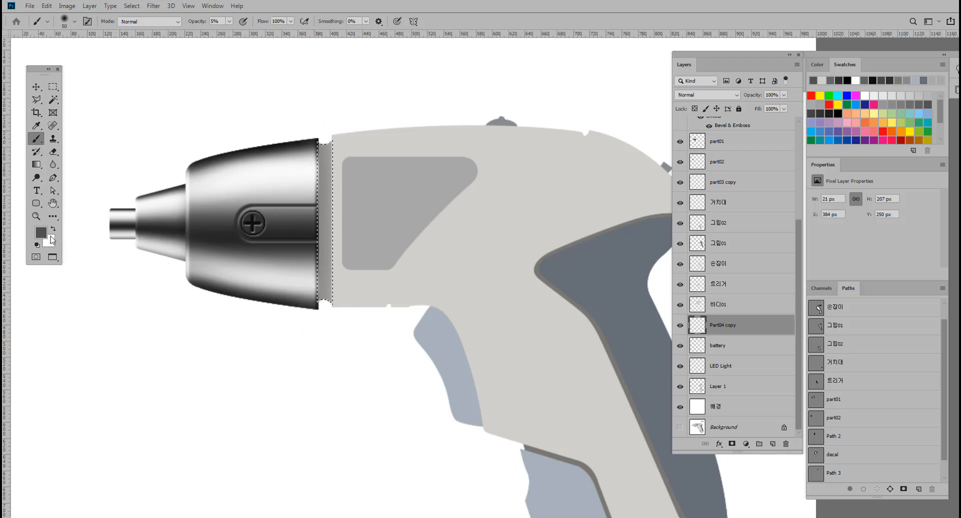
Darken the collar's edge beside the metal chuck with a 25 px brush in #2d2d2b at 47% opacity, and deselect.
click(40, 232)
click(63, 270)
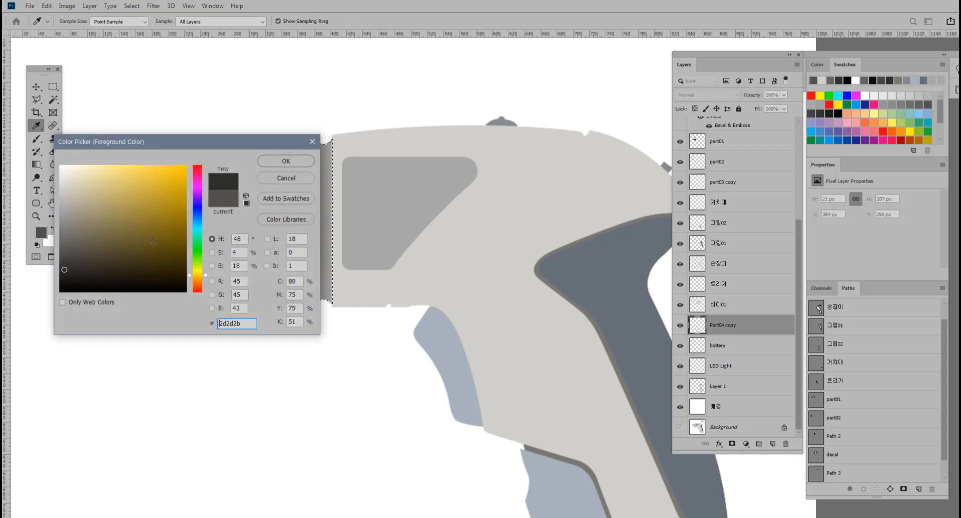
click(284, 163)
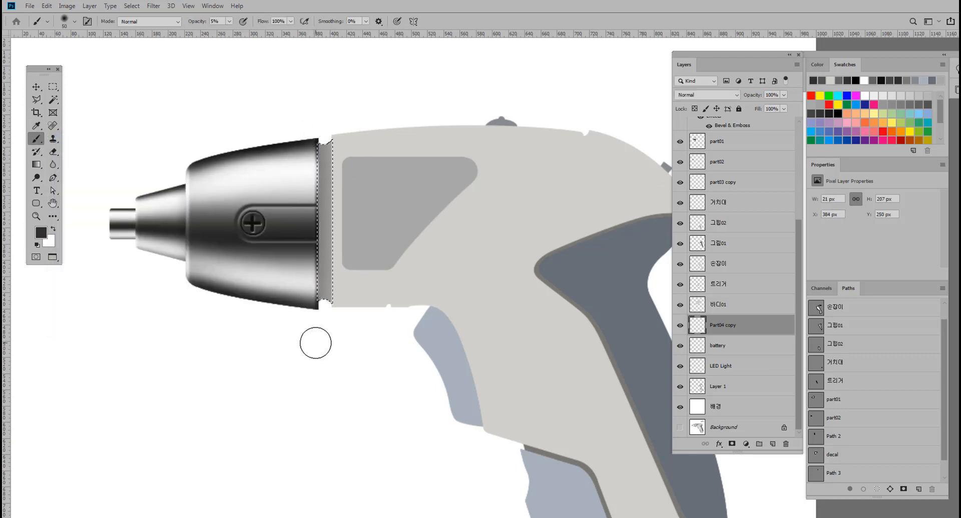
click(229, 21)
click(245, 34)
drag(245, 32, 248, 32)
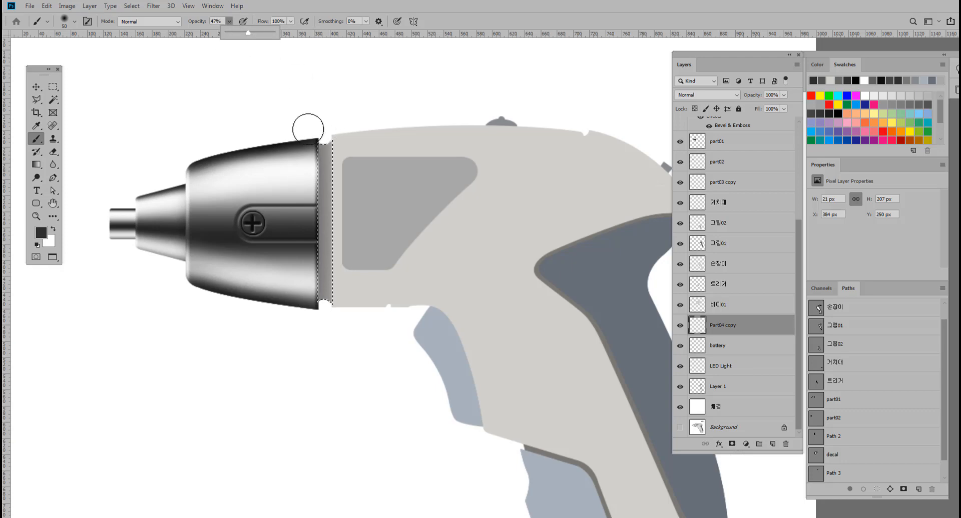
key([)
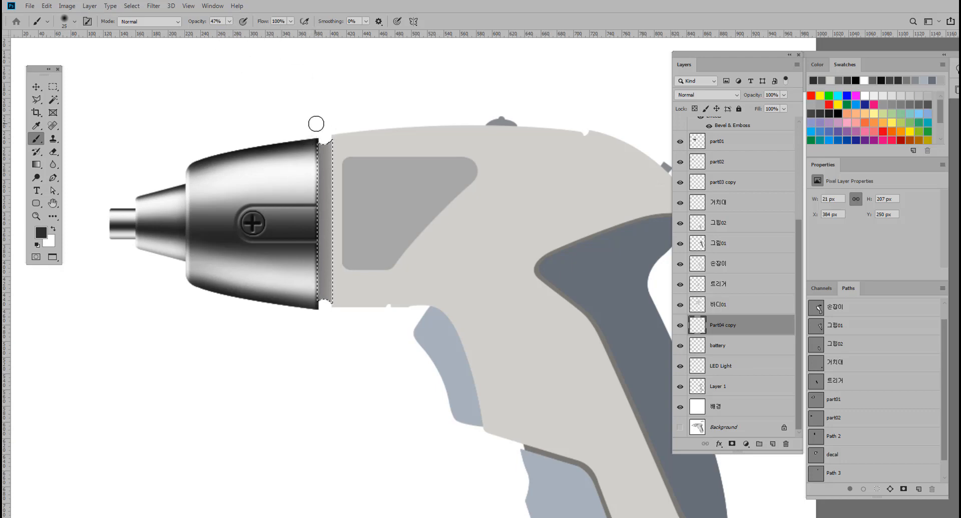
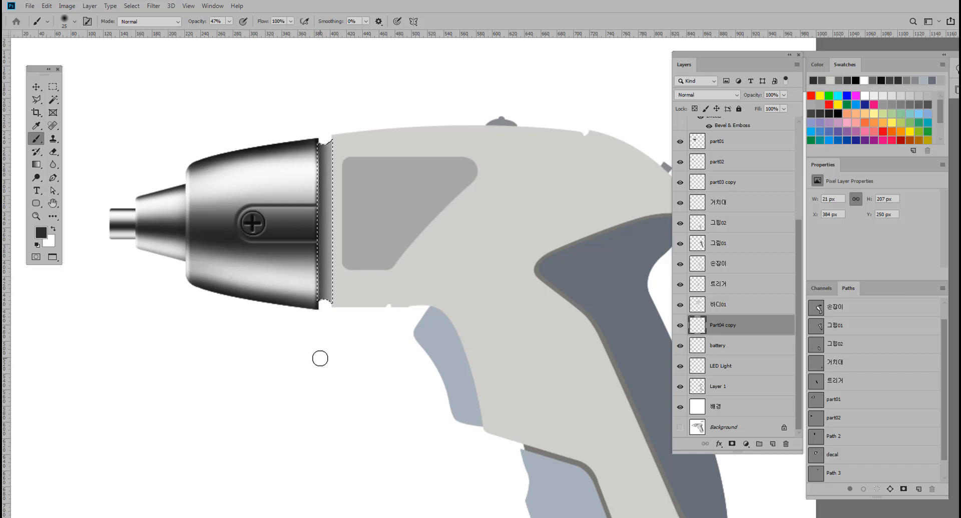
key(ctrl+d)
mouse_move(333, 337)
mouse_down()
mouse_move(293, 342)
mouse_move(322, 336)
mouse_up()
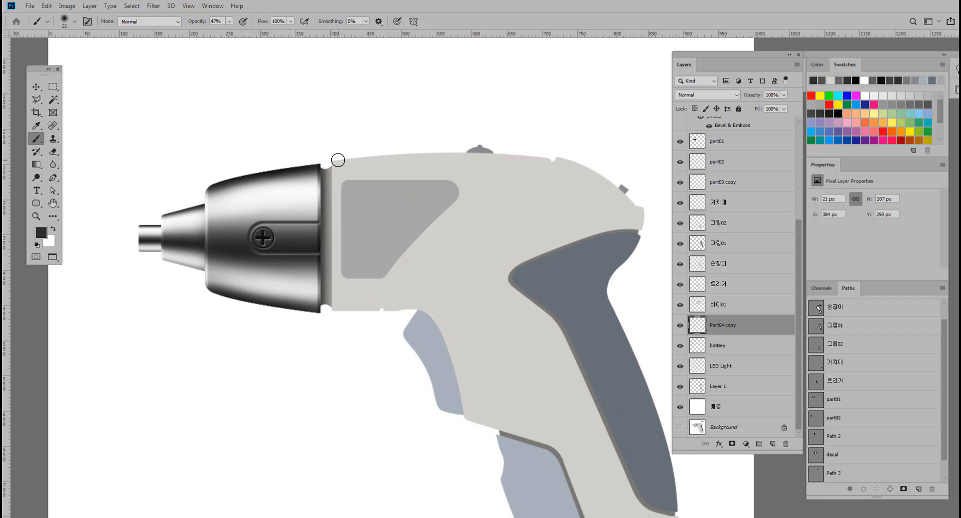
Reload the collar's outline as a selection, brush dark shading down its edge beside the drill body, and deselect.
ctrl+click(704, 330)
drag(335, 155, 337, 302)
key(ctrl+d)
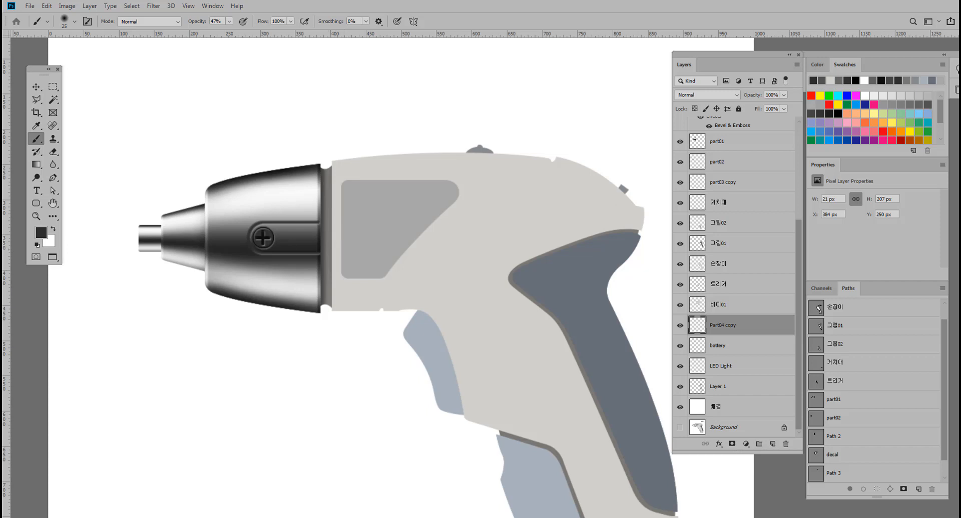
drag(312, 277, 260, 236)
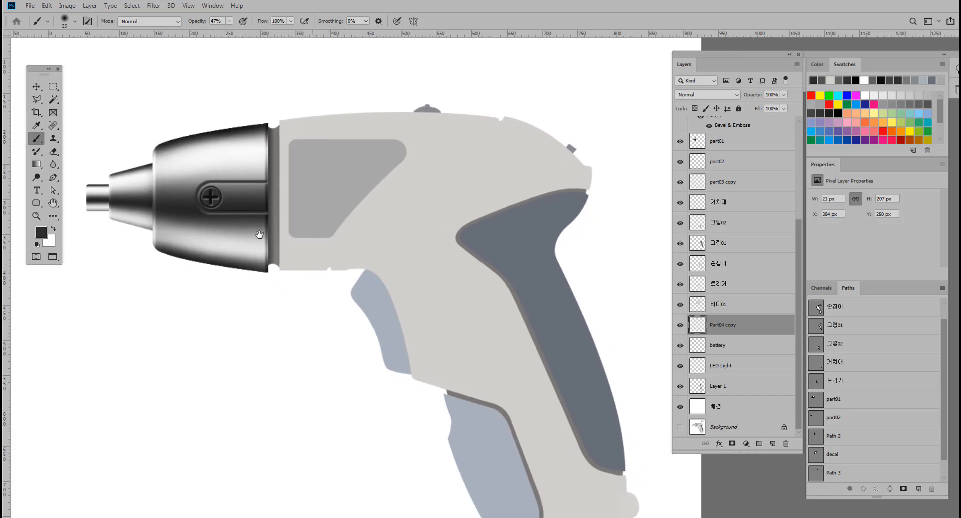
Select the upper body layer 바디01, clear the selection loaded from its outline, and add a new layer above it.
click(36, 87)
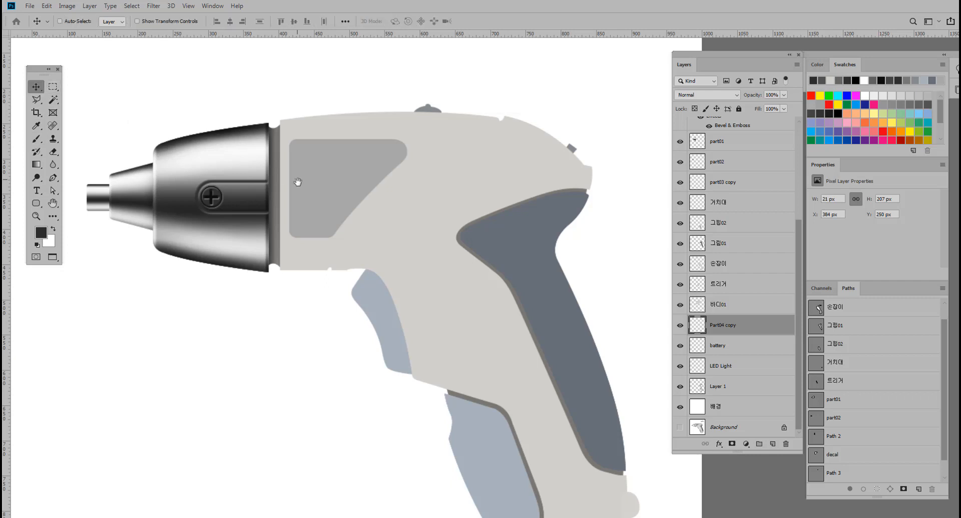
click(396, 132)
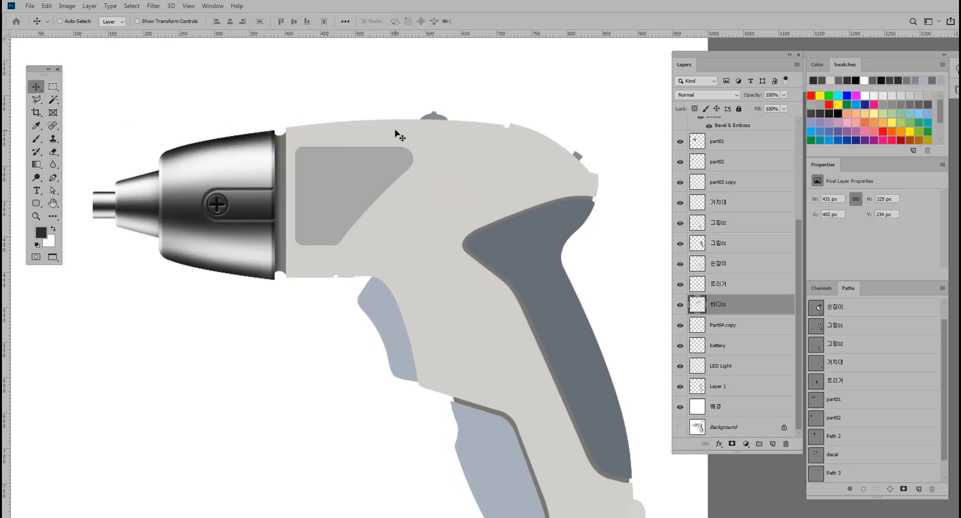
ctrl+click(698, 308)
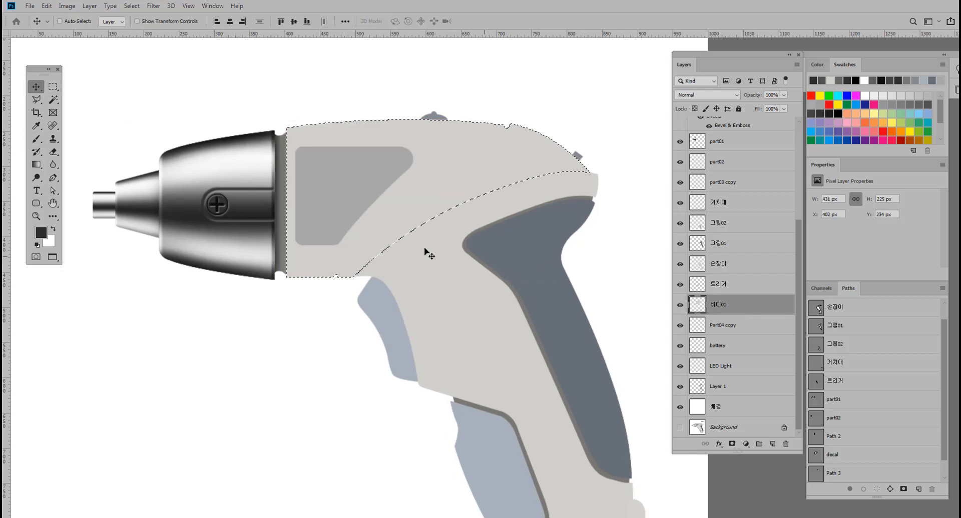
drag(388, 262, 380, 257)
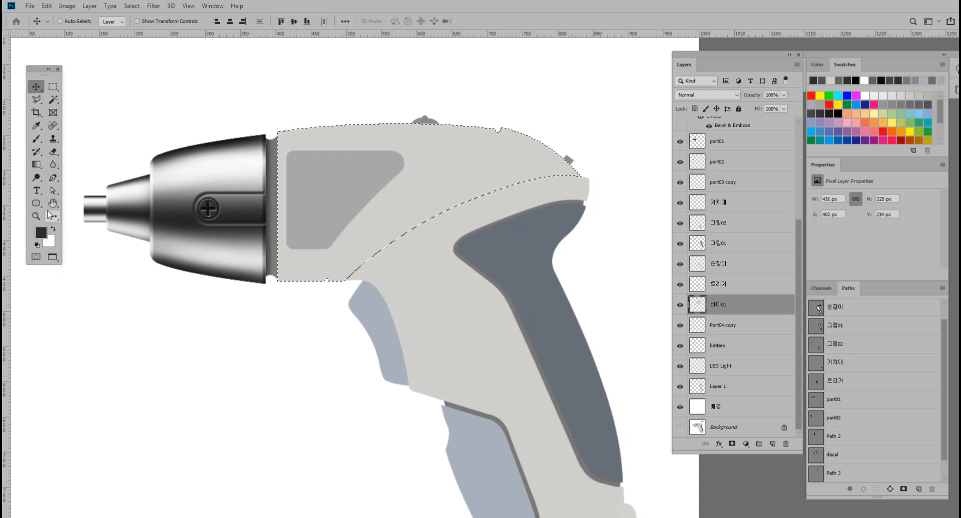
click(36, 164)
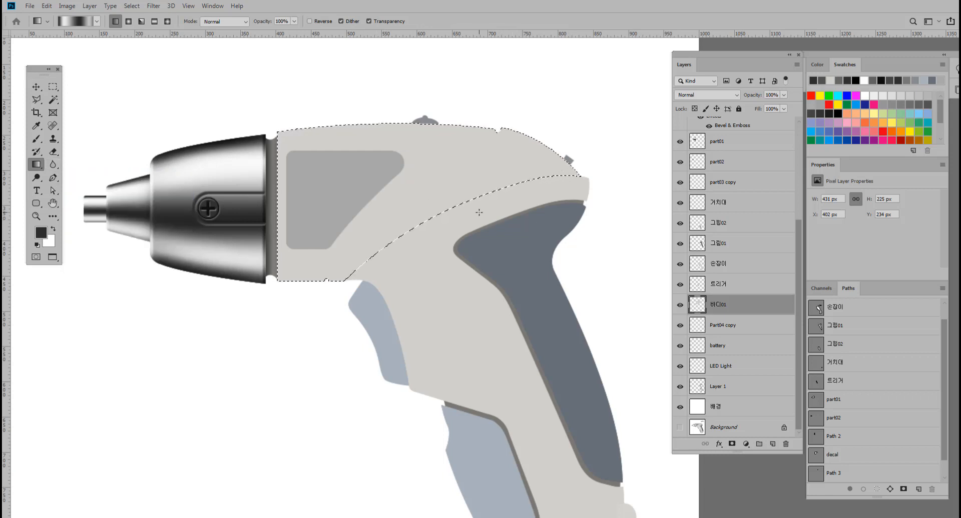
scroll(447, 216, up, 5)
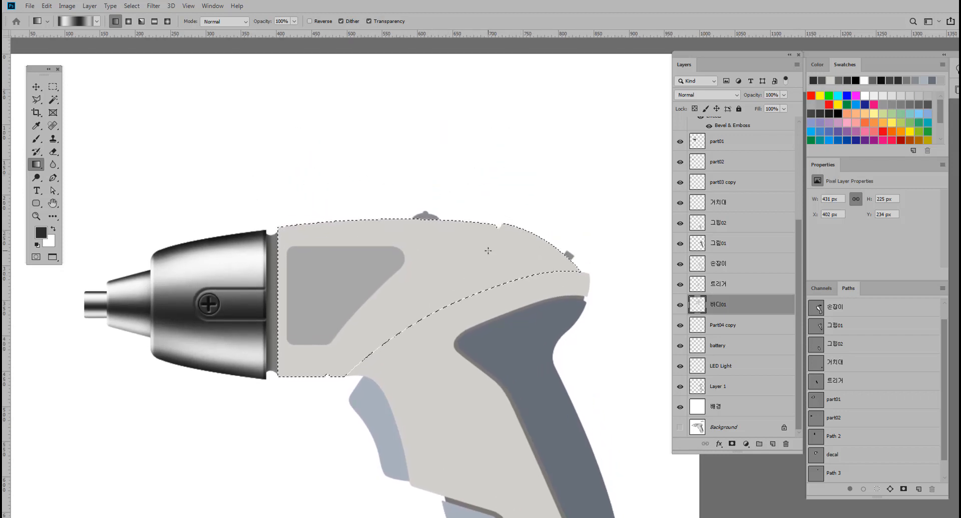
key(ctrl+d)
click(772, 443)
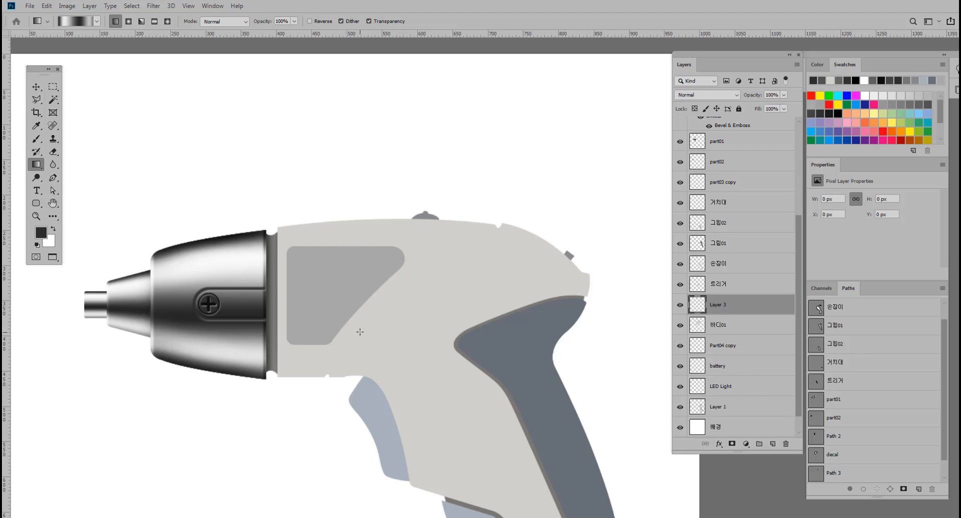
Hide the handle layer 손잡이 and make the upper body layer 바디01 active.
click(37, 87)
ctrl+click(432, 423)
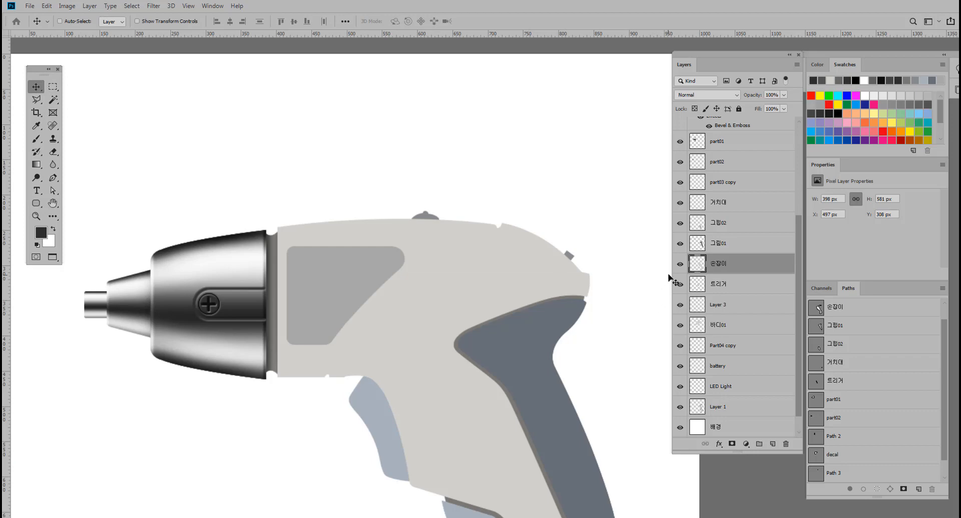
click(680, 264)
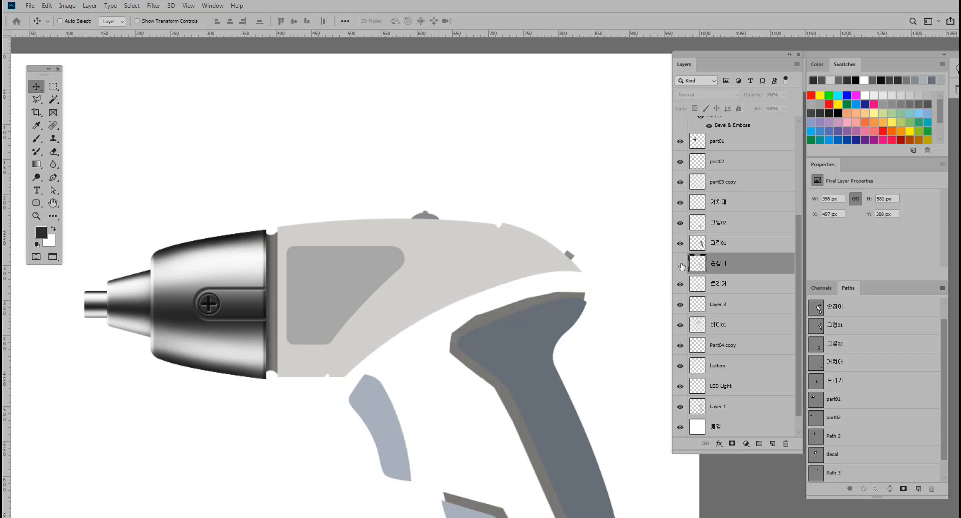
ctrl+click(434, 287)
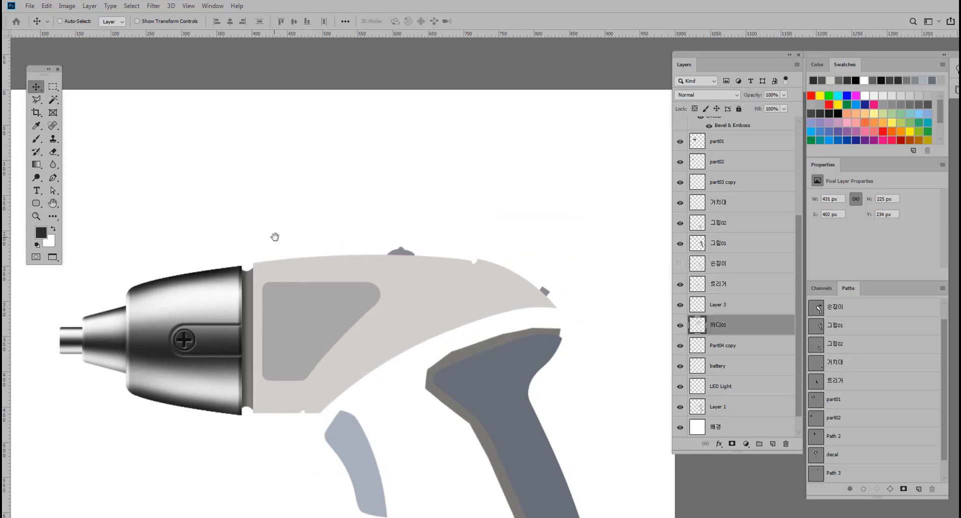
key(ctrl+plus)
key(ctrl+minus)
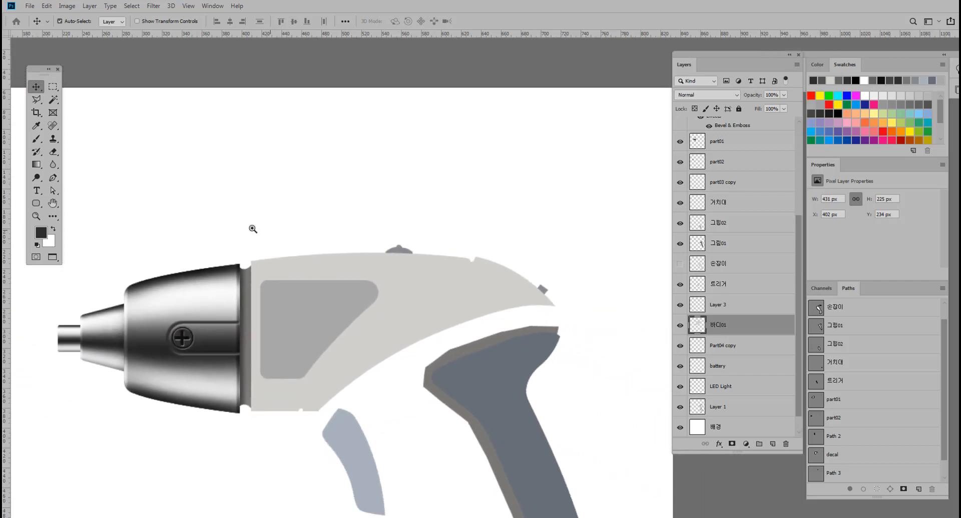
On the new empty layer, marquee a wide rectangular selection in the blank area above the driver.
click(52, 86)
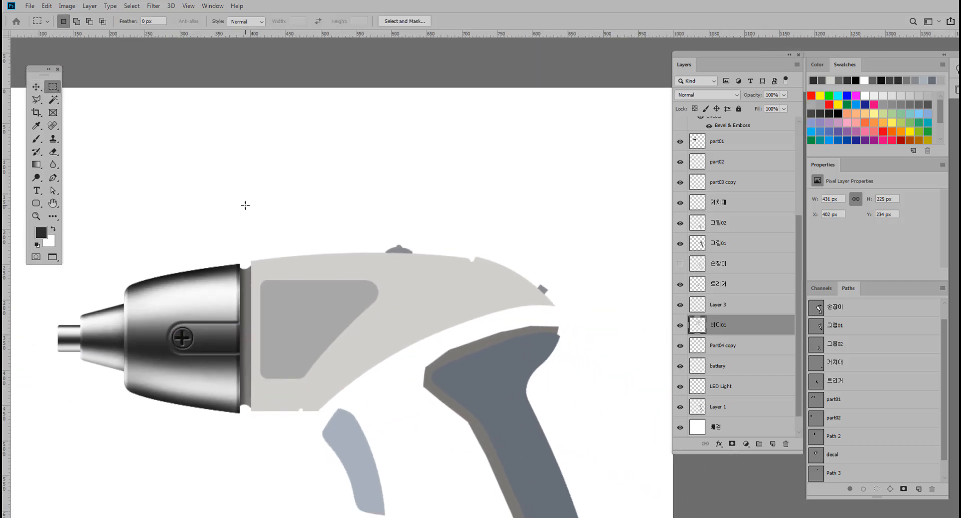
click(718, 310)
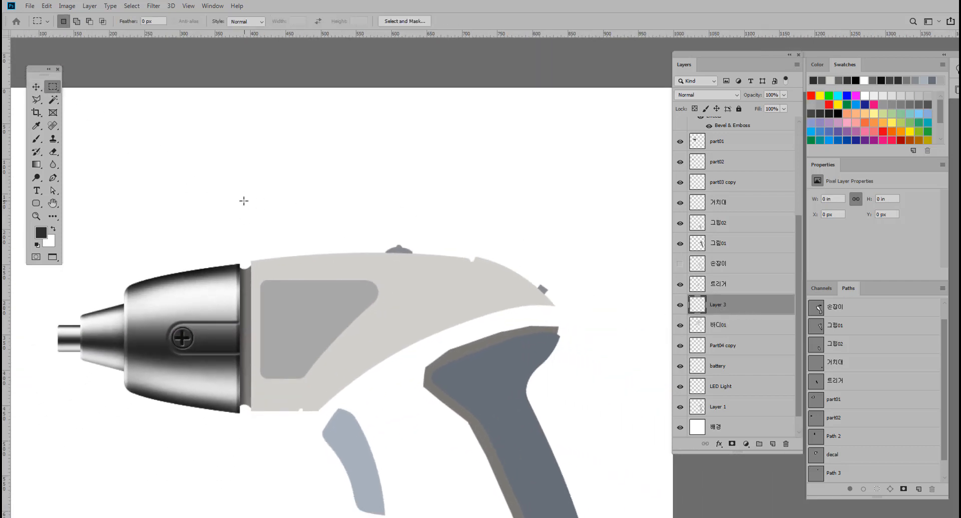
drag(248, 219, 570, 102)
click(36, 165)
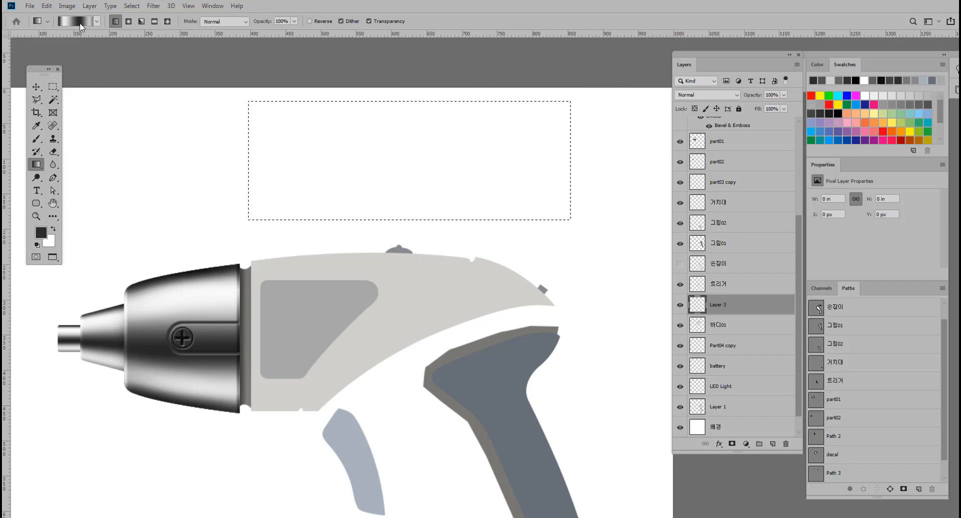
click(80, 21)
click(472, 189)
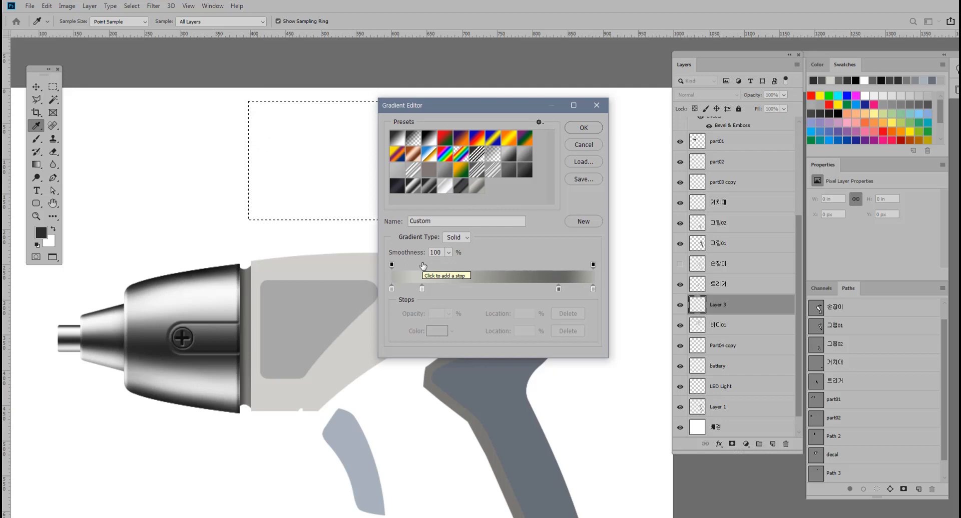
drag(506, 108, 650, 95)
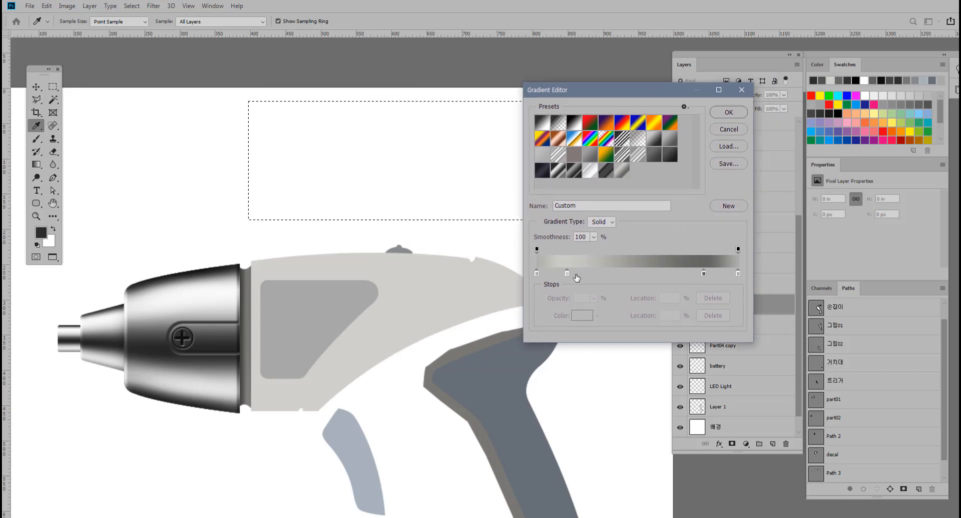
click(731, 129)
Reveal the Background reference photo by showing its layer and hiding the white 배경 layer.
scroll(710, 404, down, 1)
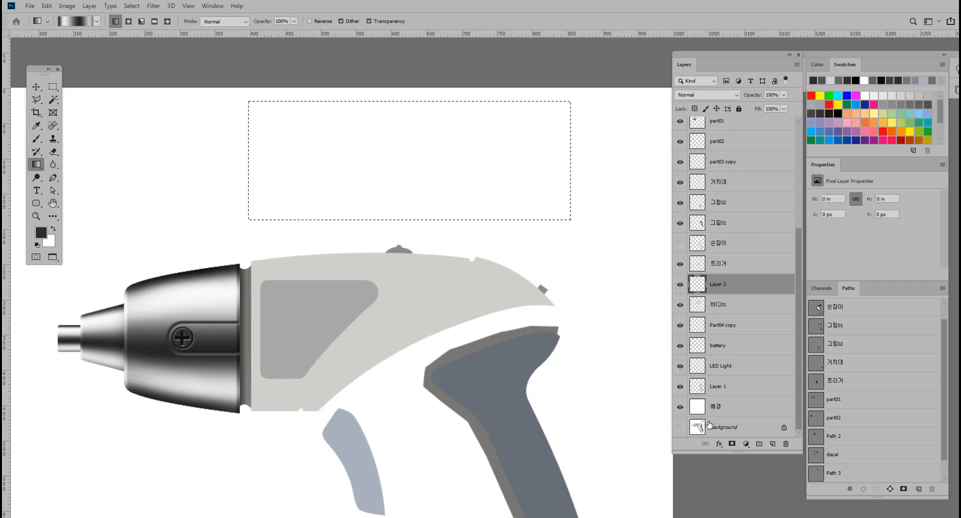
click(680, 428)
click(723, 431)
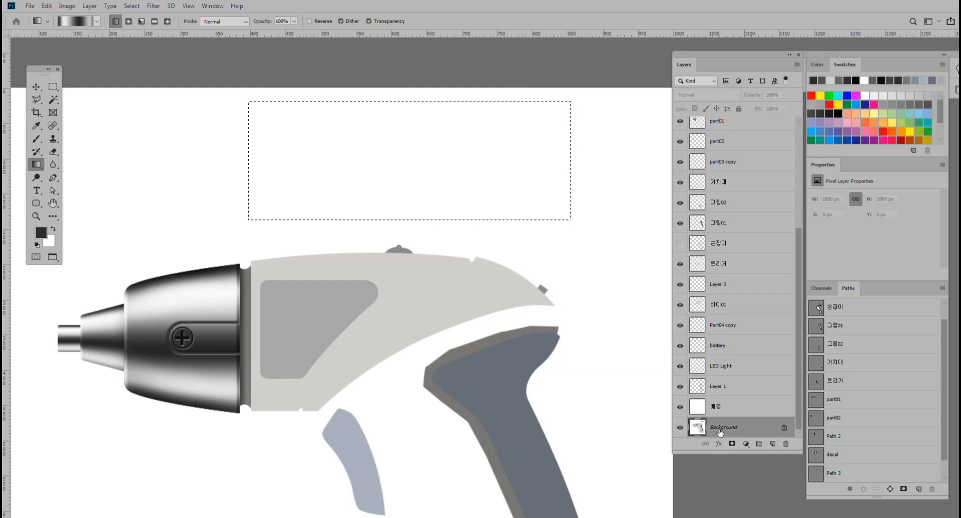
click(680, 407)
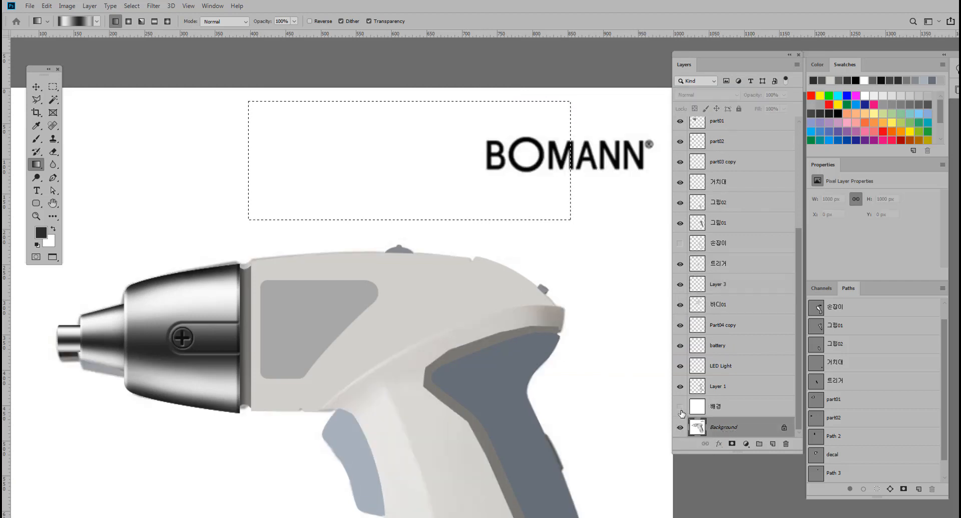
scroll(680, 339, up, 2)
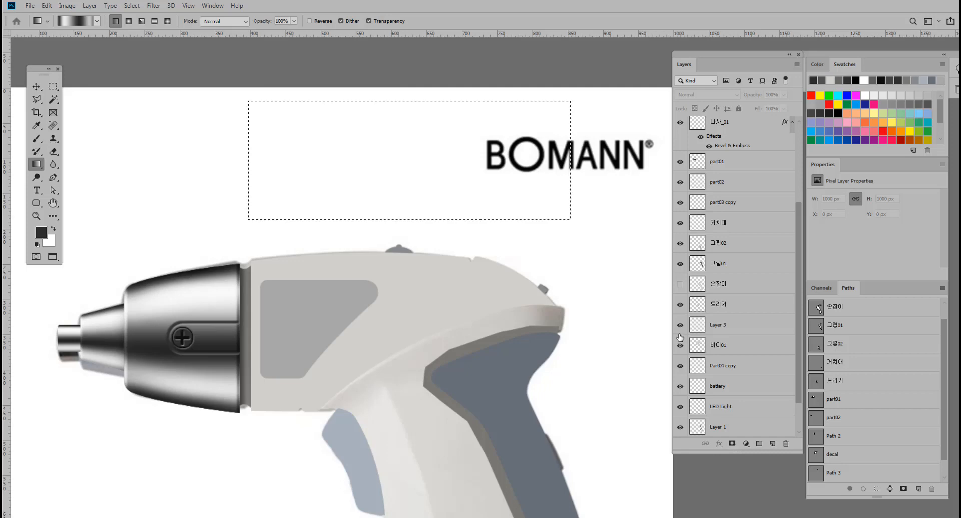
Hide the flat 바디01 body layer to expose the reference photo's body shading.
click(36, 87)
ctrl+click(347, 315)
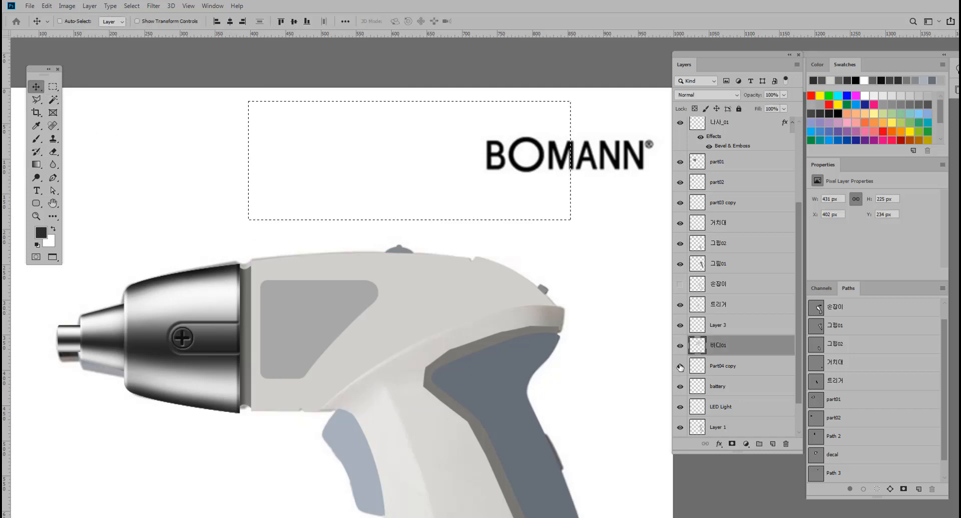
click(680, 349)
scroll(556, 398, down, 2)
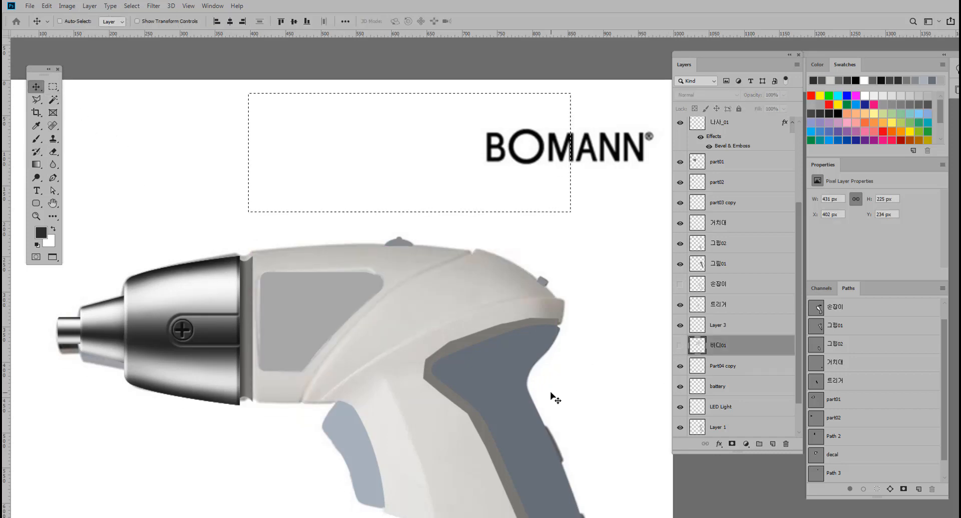
scroll(552, 400, down, 3)
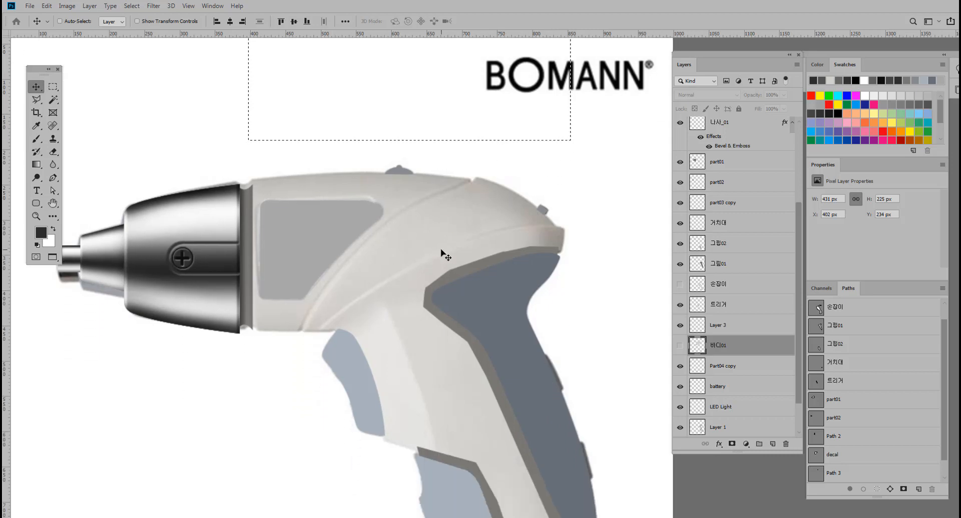
Edit the current custom gradient, setting its starting stop to the grey #a8a7a2 sampled from the photo's rear upper body.
click(38, 167)
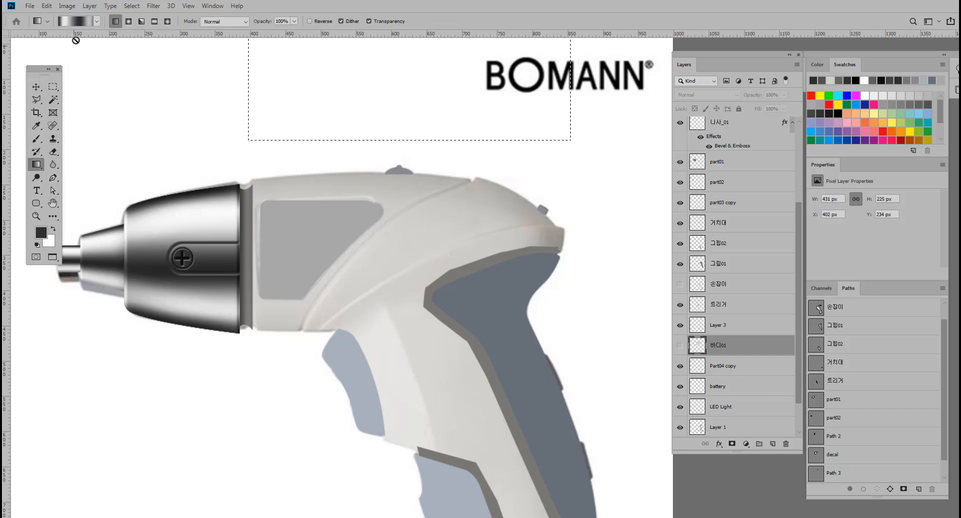
click(78, 23)
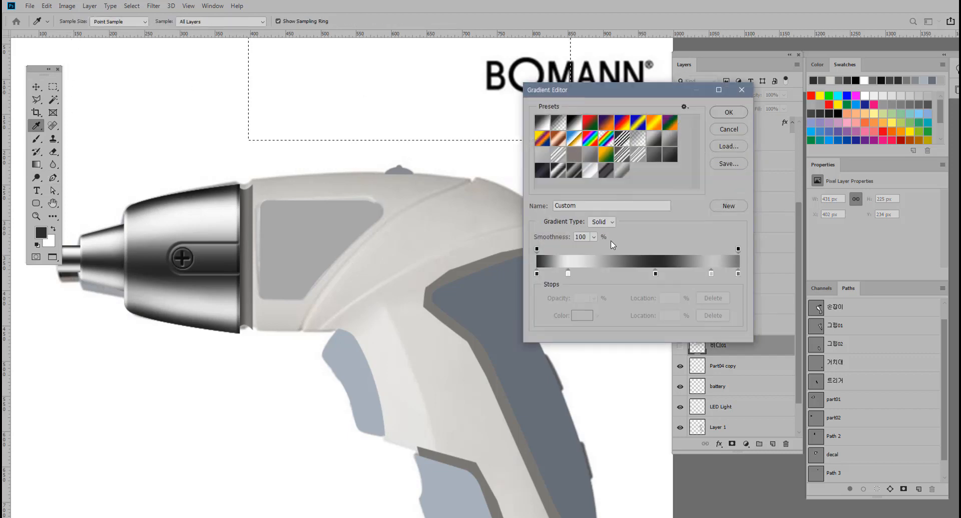
drag(650, 90, 706, 87)
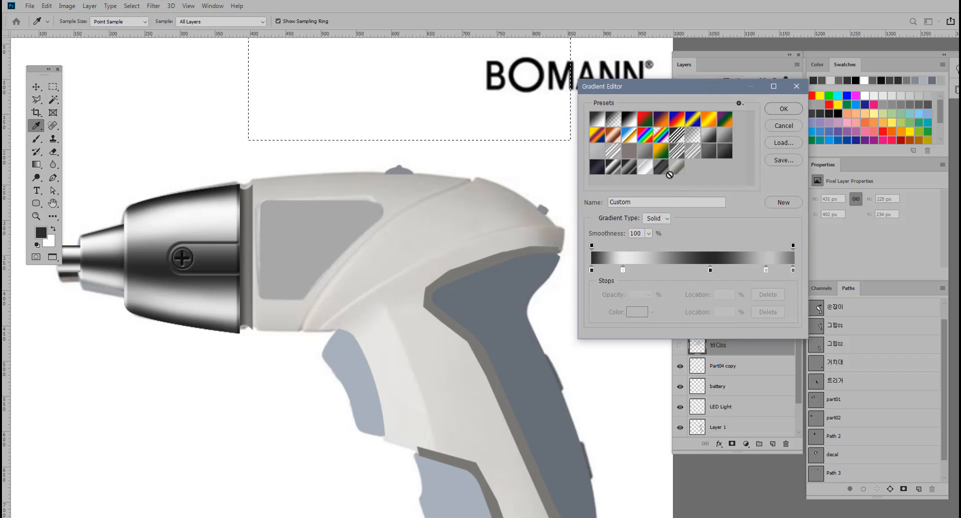
drag(668, 87, 663, 76)
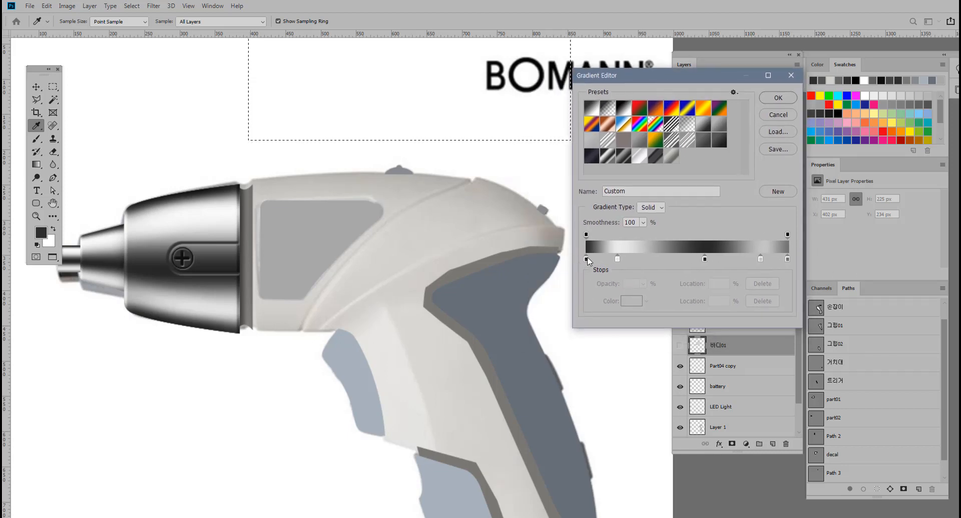
click(586, 259)
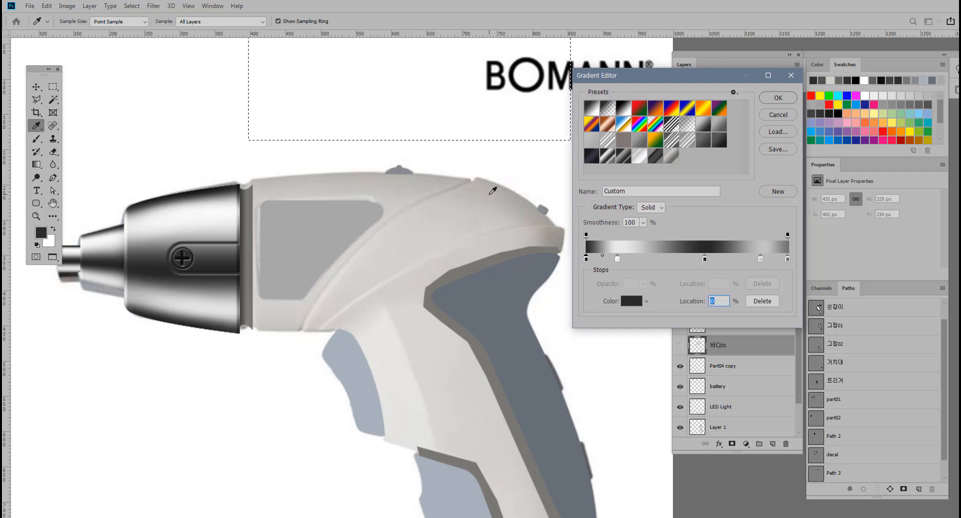
click(505, 197)
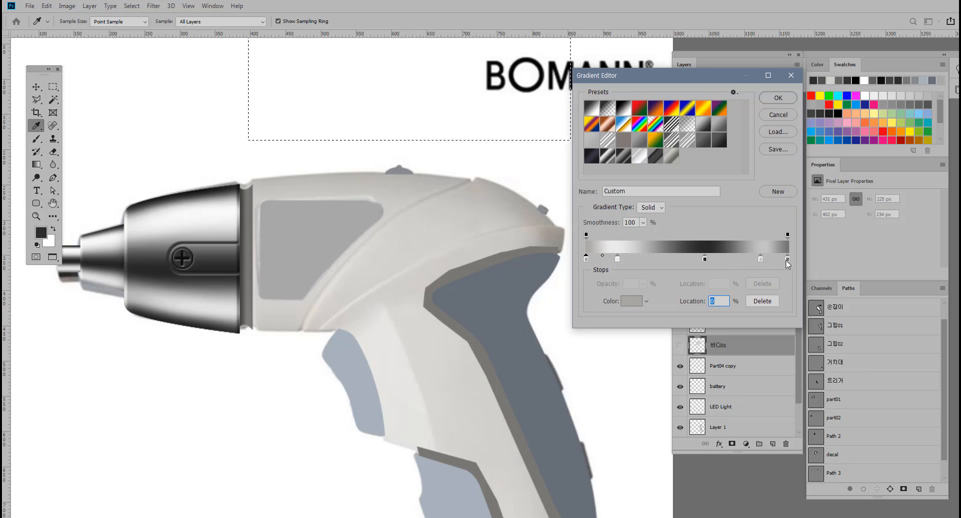
Copy the starting grey stop to the gradient's end and remove all the intermediate stops.
key(alt)
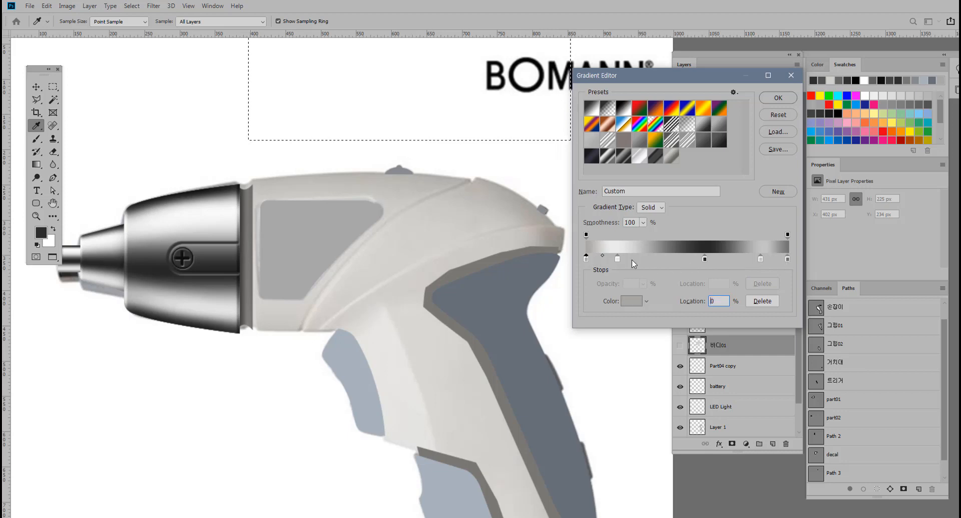
drag(632, 260, 788, 259)
click(787, 260)
key(Delete)
drag(705, 259, 761, 276)
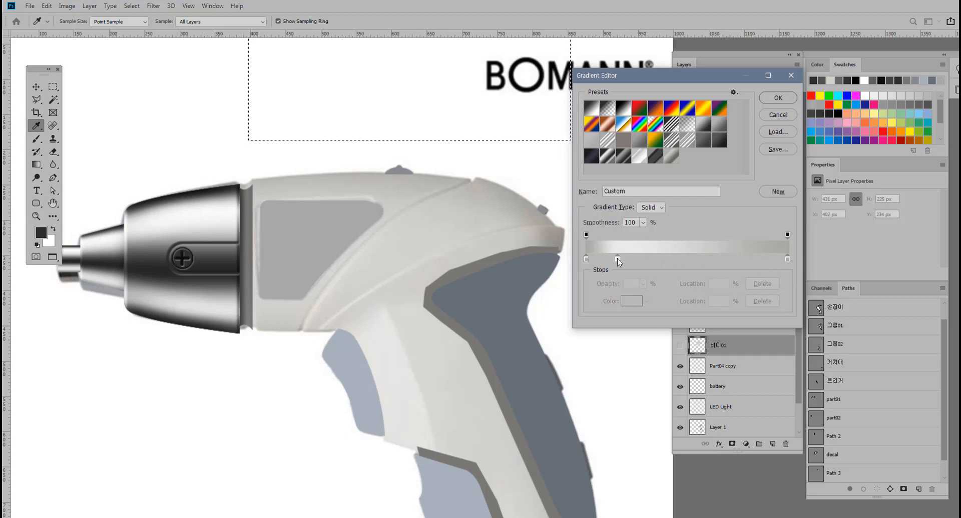
drag(619, 262, 614, 300)
Add a light grey #d4d3cf stop at 22% of the gradient and a matching stop at 68%.
alt+click(638, 259)
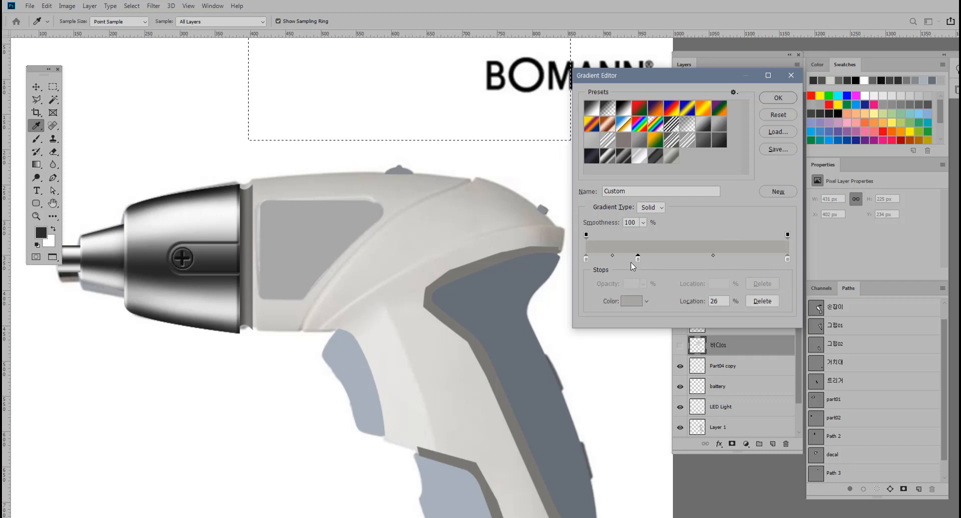
drag(637, 259, 629, 260)
click(632, 301)
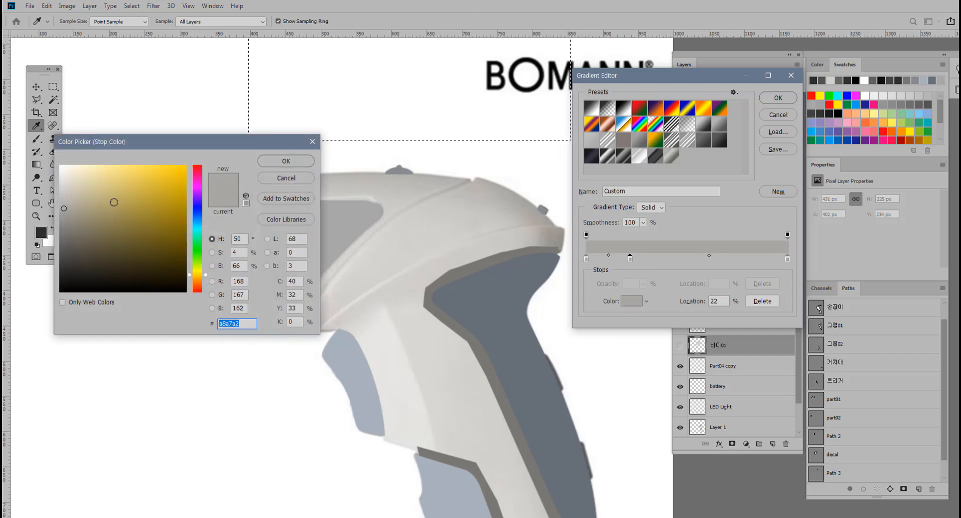
click(63, 186)
click(278, 164)
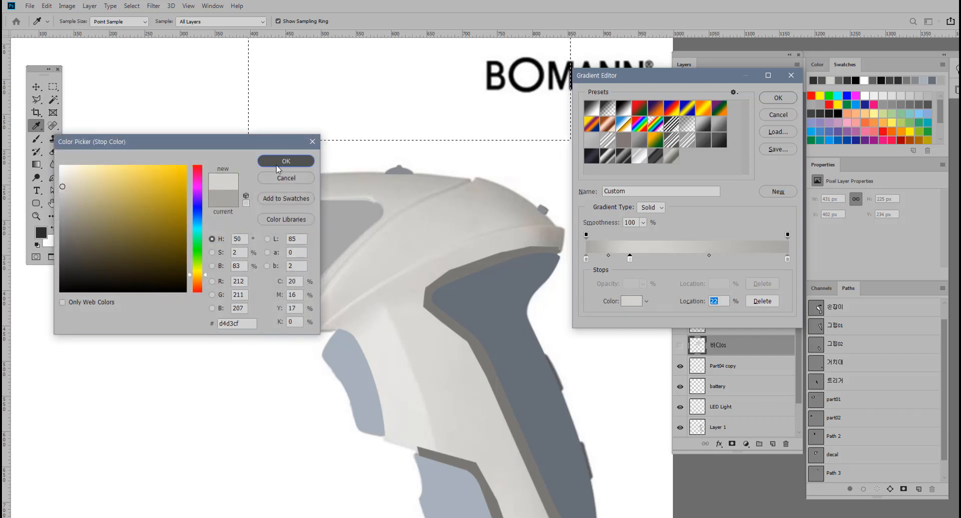
click(723, 259)
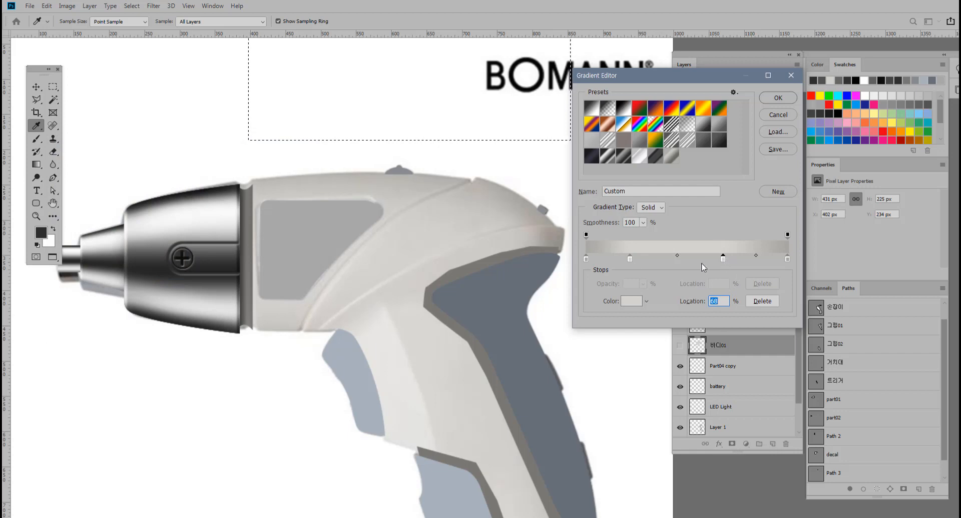
Recolour the gradient stop at 68% to the darker warm grey #908f8a, starting from a grey sampled on the photo's rear upper body.
click(530, 216)
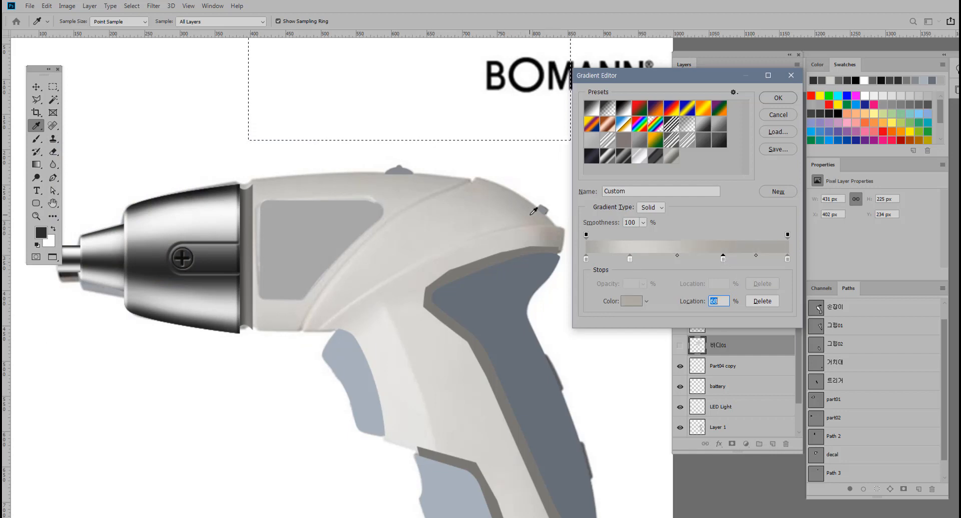
click(632, 301)
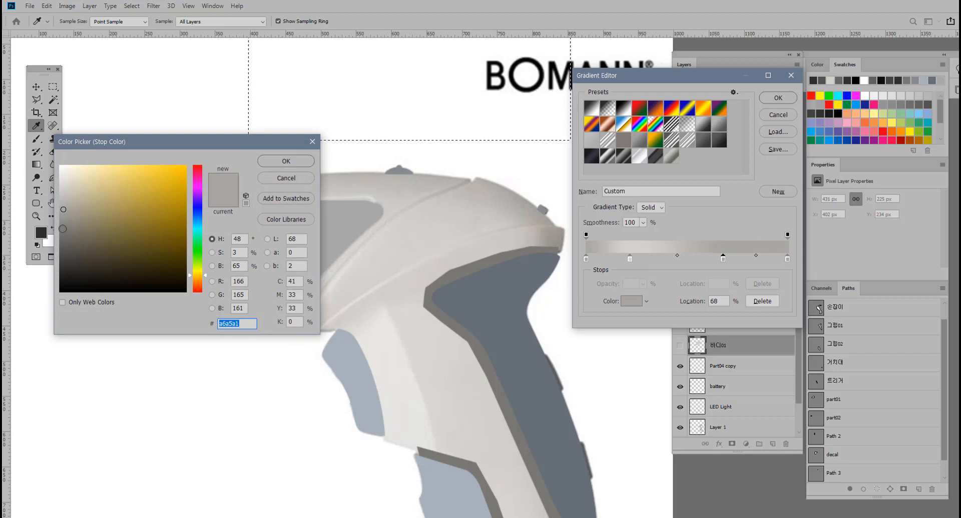
click(63, 228)
click(293, 168)
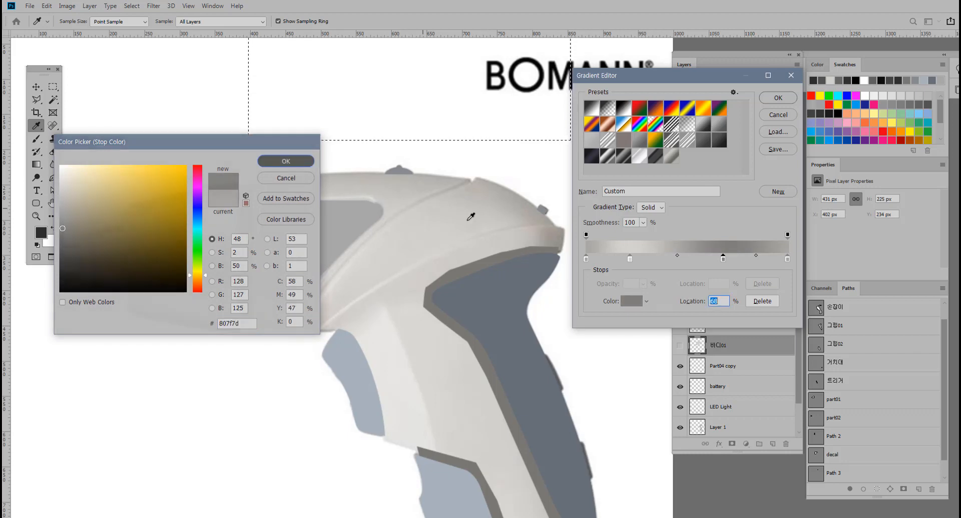
click(640, 300)
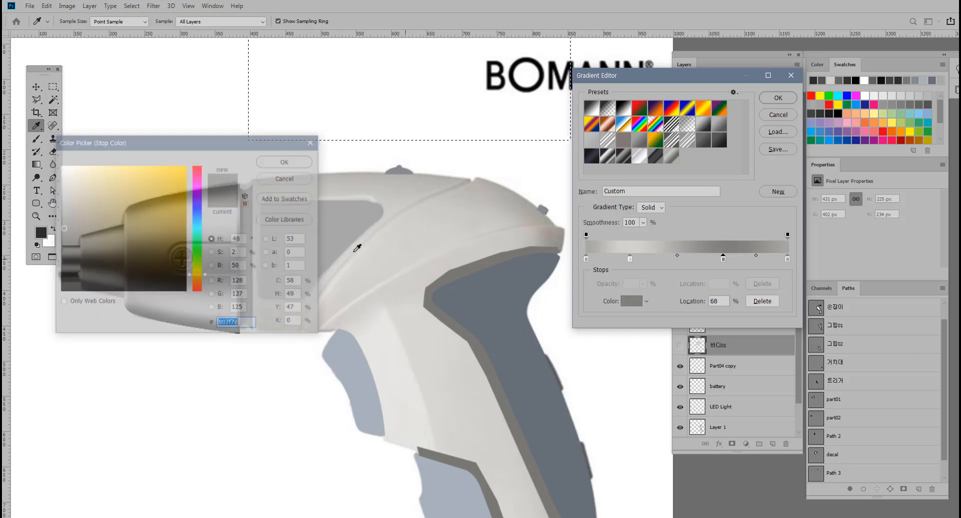
click(64, 219)
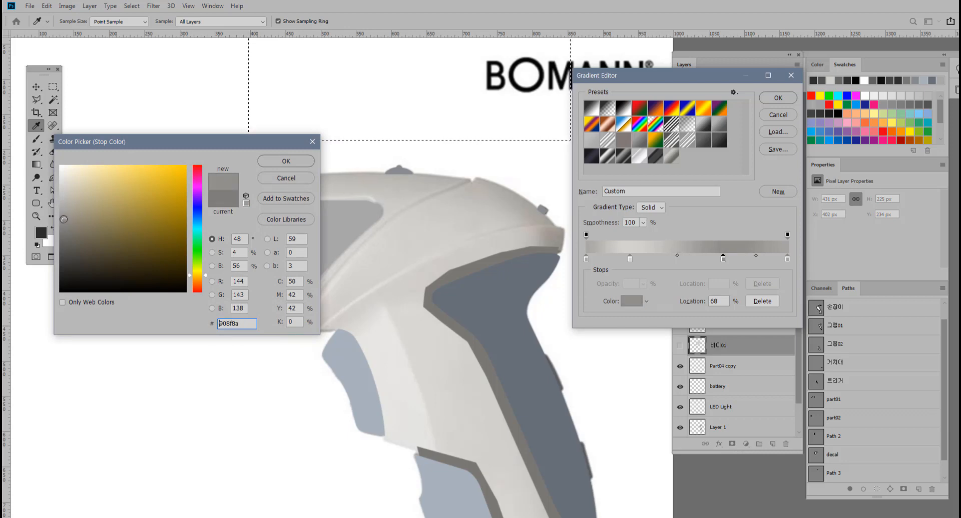
click(280, 160)
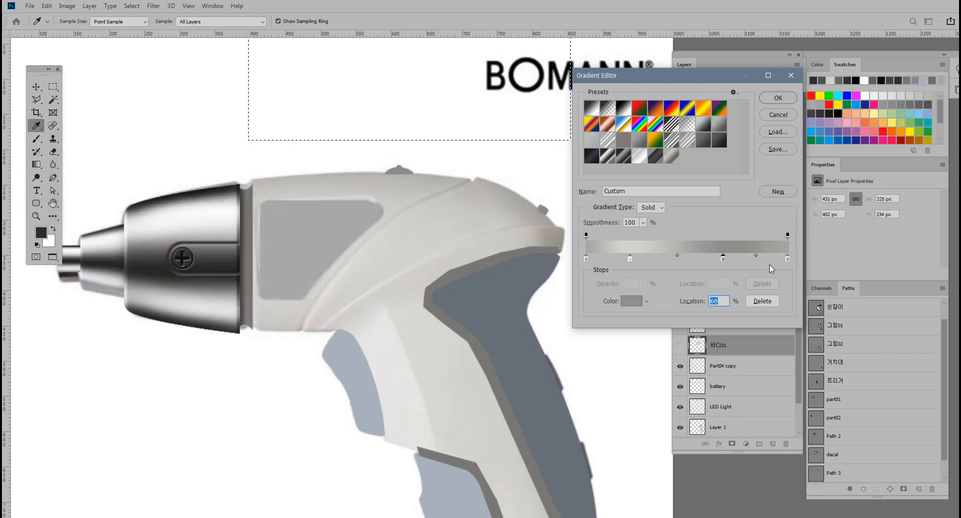
Move the darker grey stop to 71%, save the gradient as a new preset and accept it.
drag(724, 258, 727, 258)
double_click(729, 259)
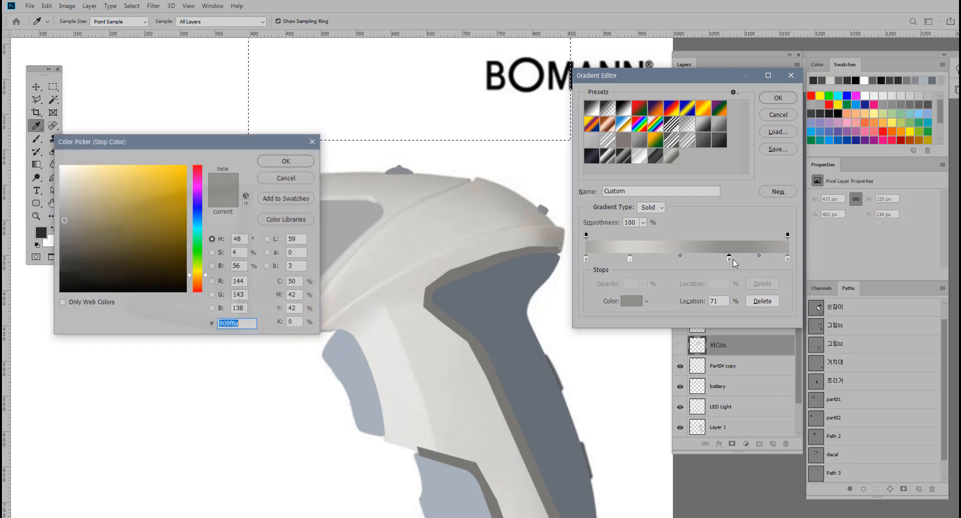
click(290, 166)
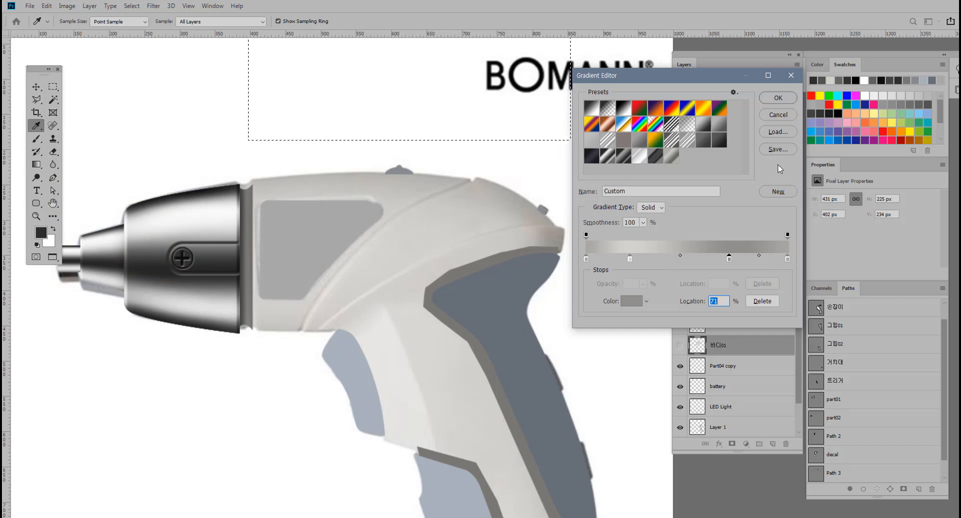
click(778, 193)
click(777, 98)
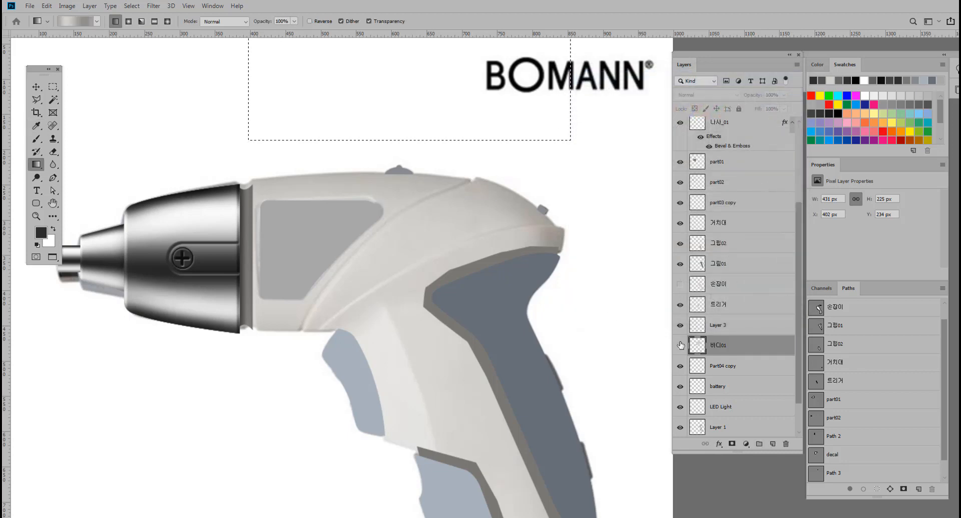
Show the 바디01 layer and fill the rectangular selection on Layer 3 with the grey gradient running vertically from top to bottom, then deselect.
click(679, 345)
scroll(457, 293, down, 1)
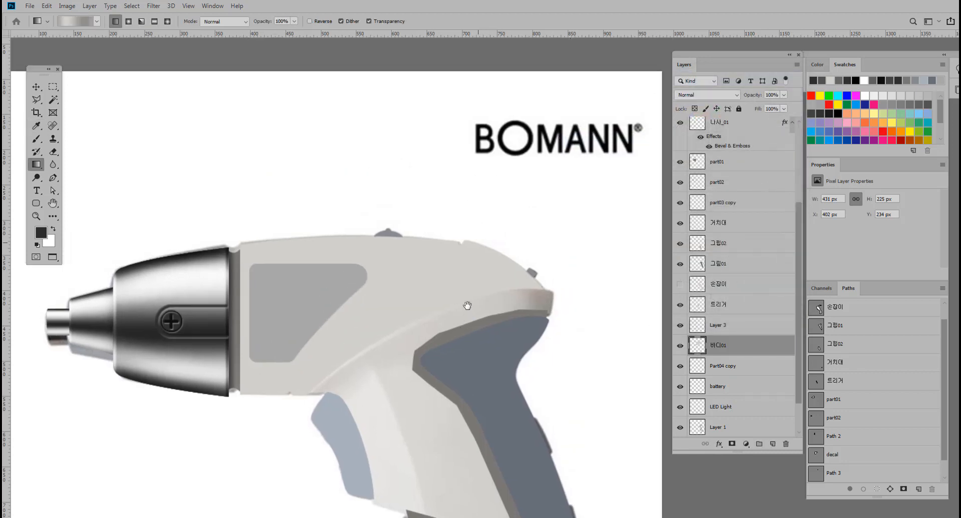
scroll(456, 293, down, 2)
click(721, 325)
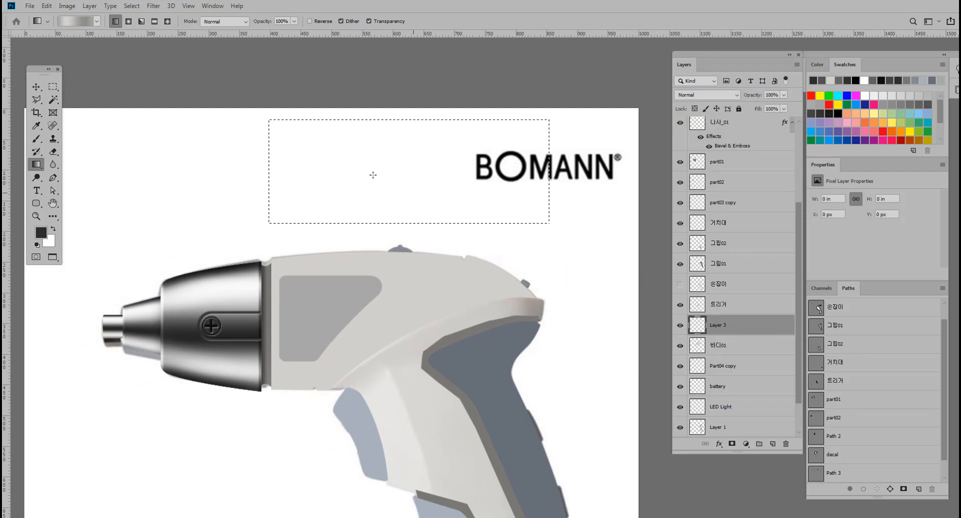
drag(415, 119, 411, 222)
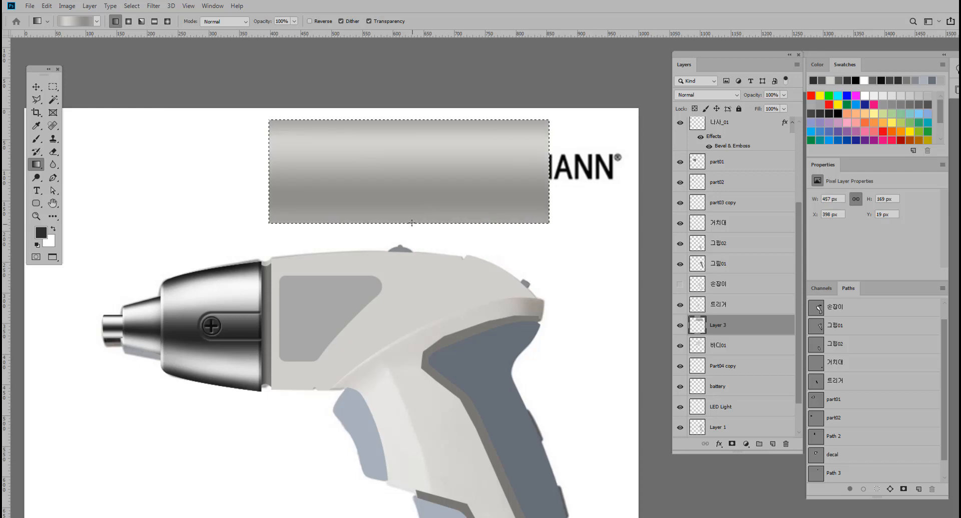
key(ctrl+d)
Transform the gradient block over the driver's upper body, scaling it to about 93.65% width and 125.44% height.
click(35, 87)
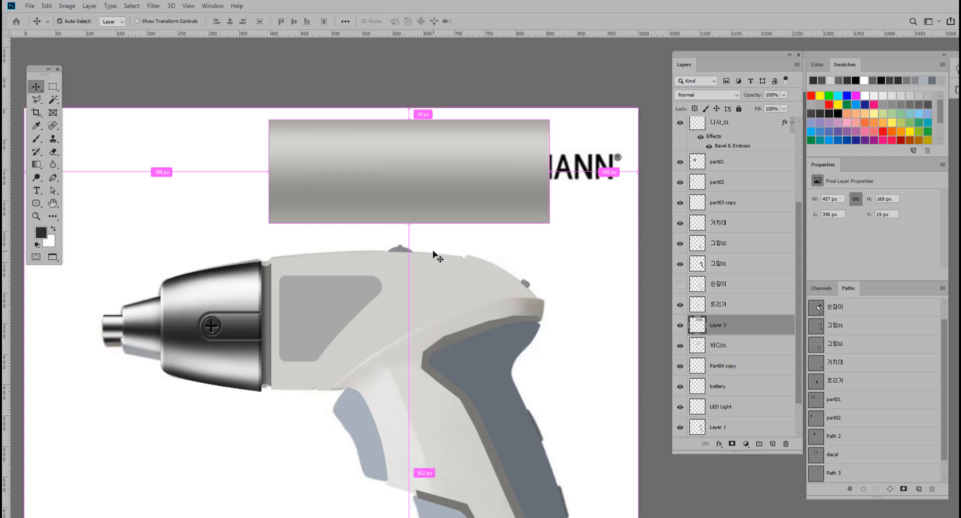
key(ctrl+t)
drag(432, 193, 436, 323)
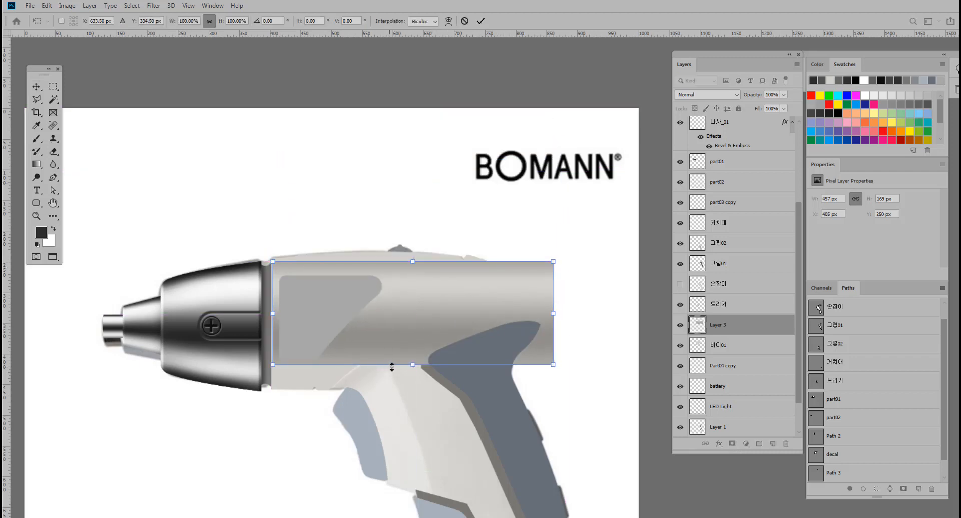
drag(413, 365, 414, 384)
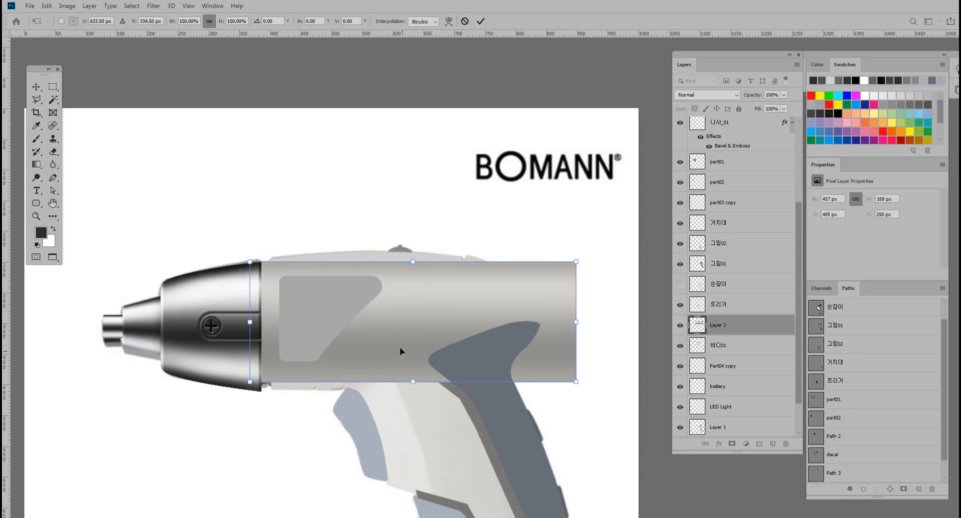
key(ctrl+z)
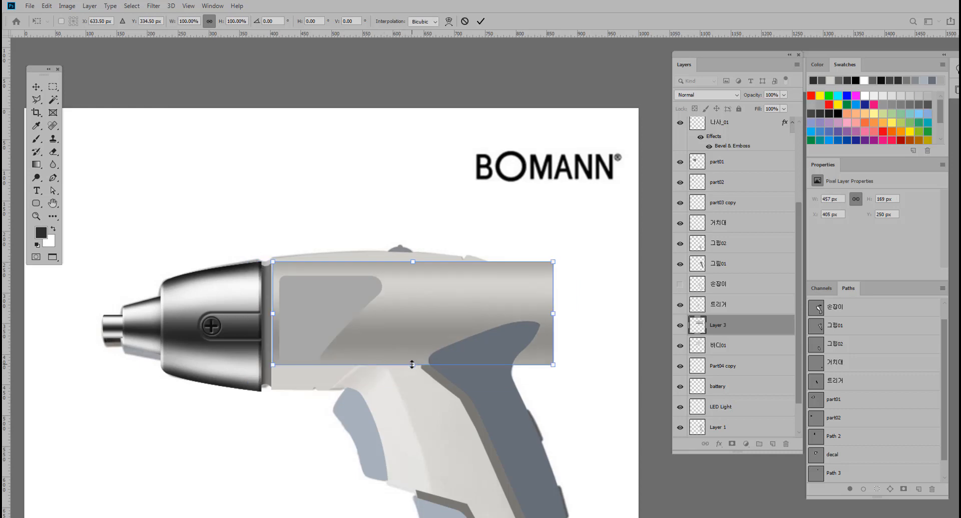
drag(412, 366, 432, 394)
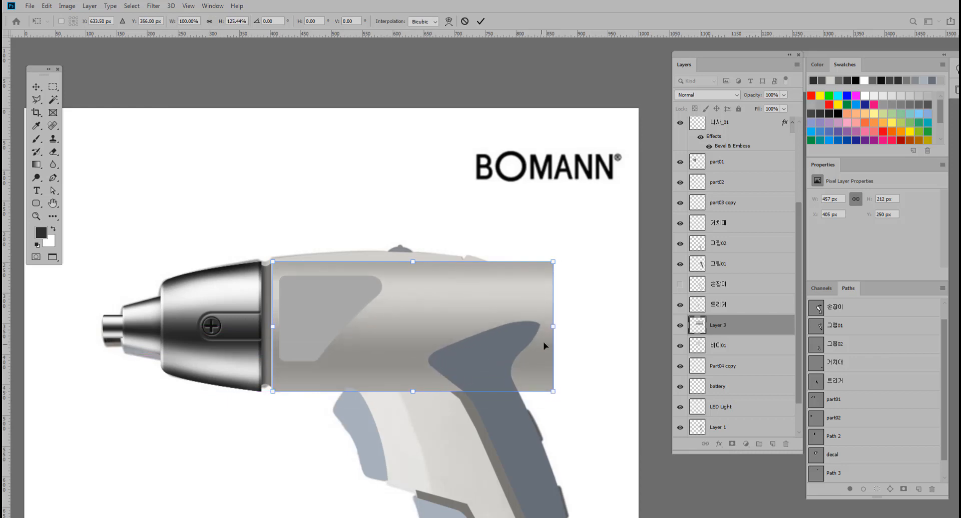
mouse_move(554, 326)
mouse_down()
mouse_move(488, 328)
mouse_move(540, 335)
mouse_up()
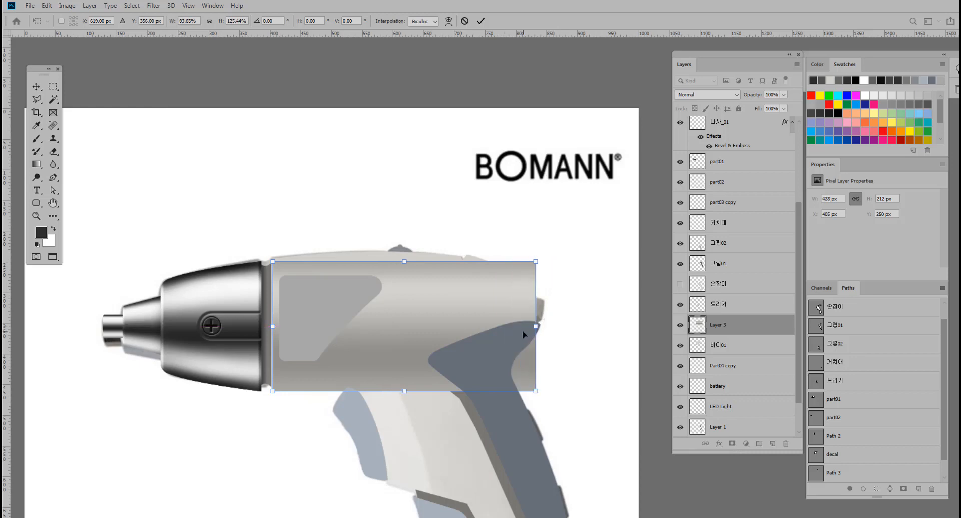
key(Return)
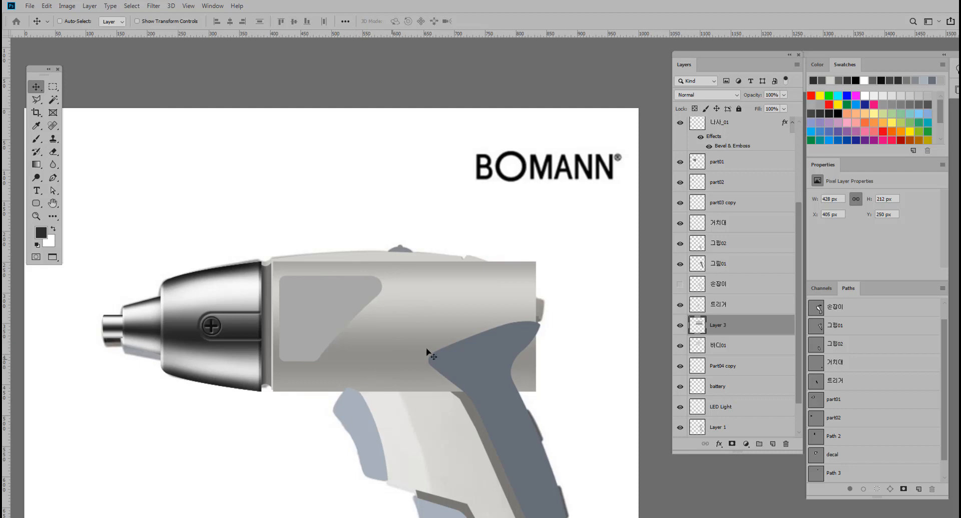
Lower Layer 3's opacity to 55% and warp the gradient block's upper edge and rear corner to follow the driver's curved top.
drag(784, 95, 765, 109)
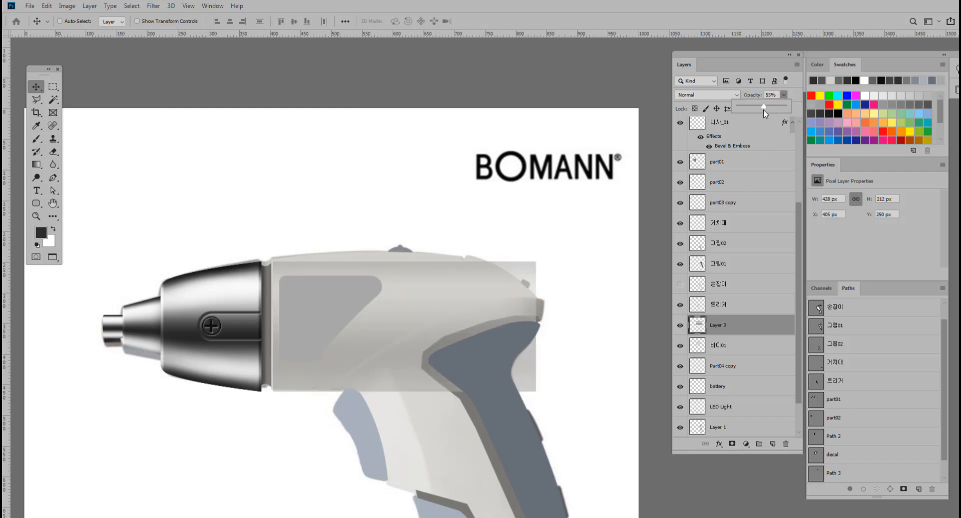
click(47, 5)
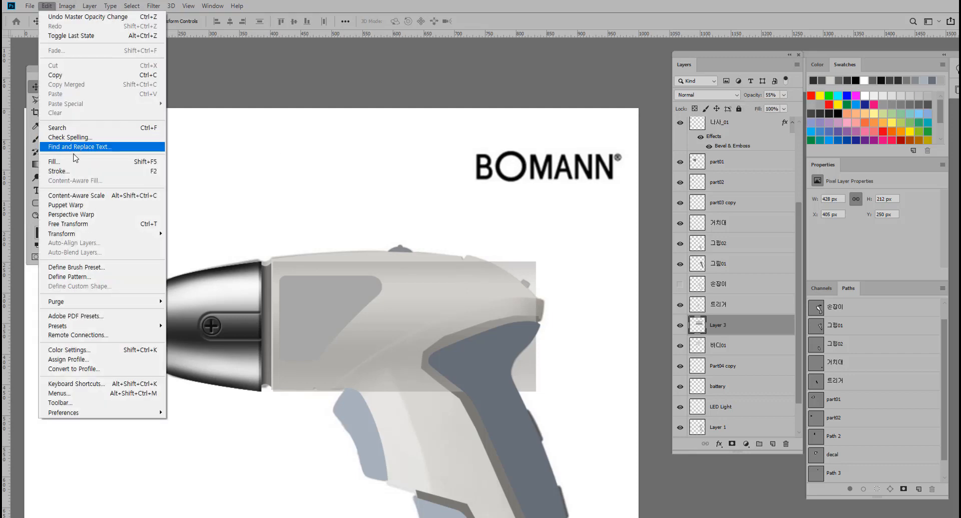
mouse_move(86, 234)
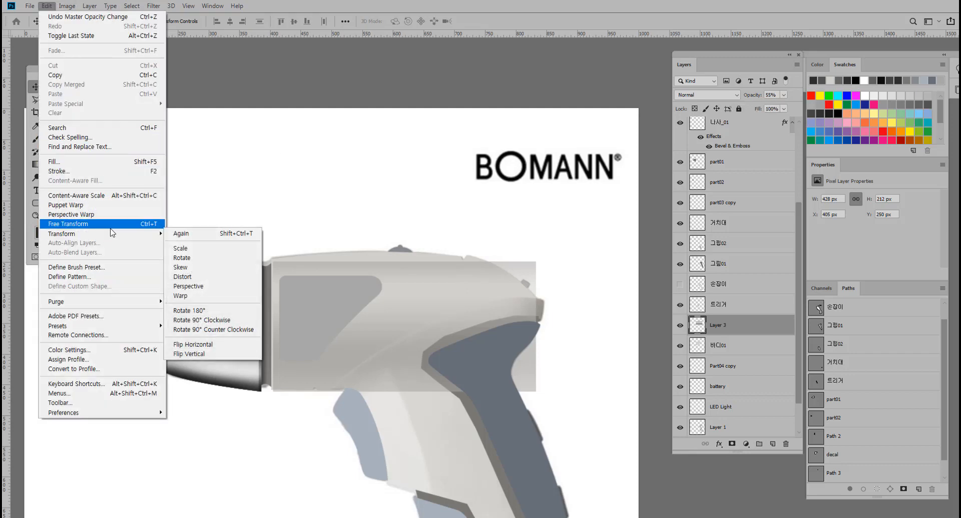
click(225, 296)
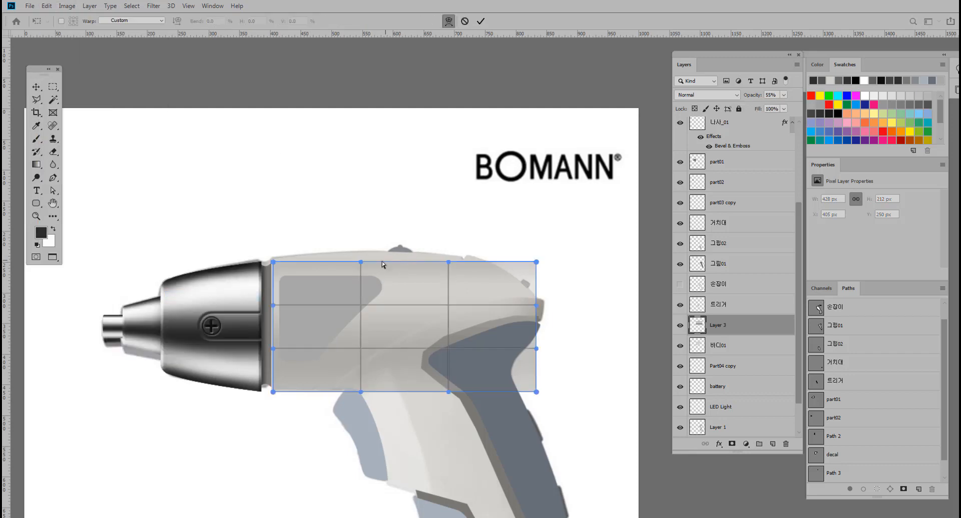
drag(361, 261, 364, 239)
drag(451, 262, 451, 252)
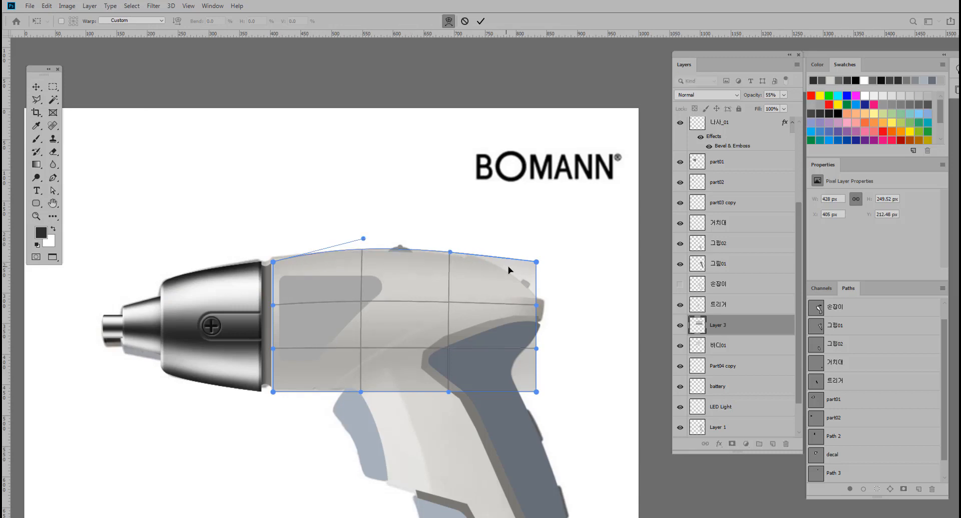
drag(535, 305, 536, 313)
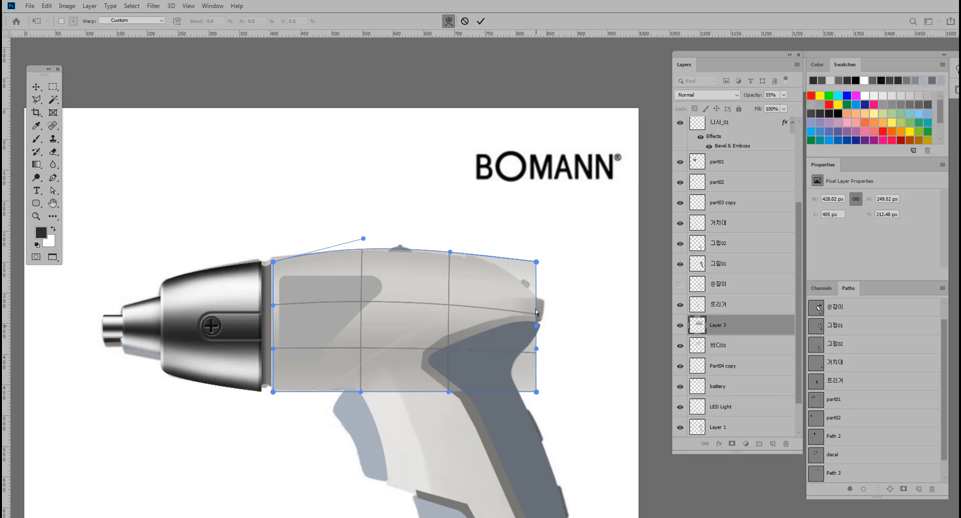
drag(536, 265, 540, 304)
drag(451, 254, 491, 229)
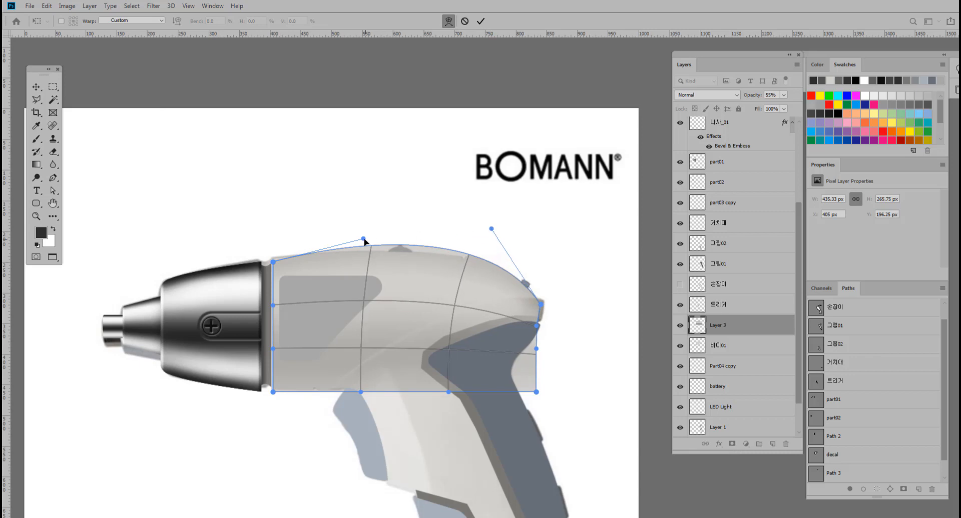
Align the warp's front edge with the collar behind the chuck, flatten the front top curve and lower the rear bottom corner slightly.
drag(364, 240, 344, 246)
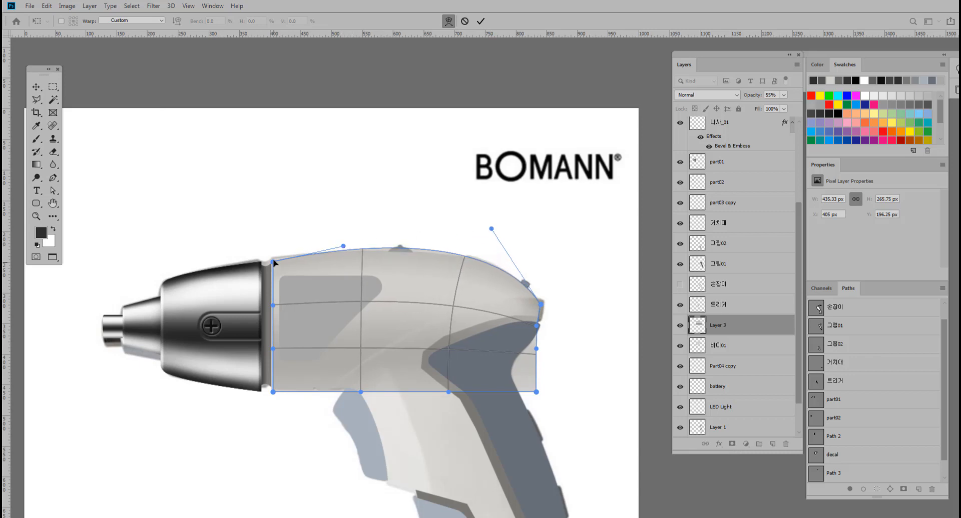
drag(274, 262, 271, 256)
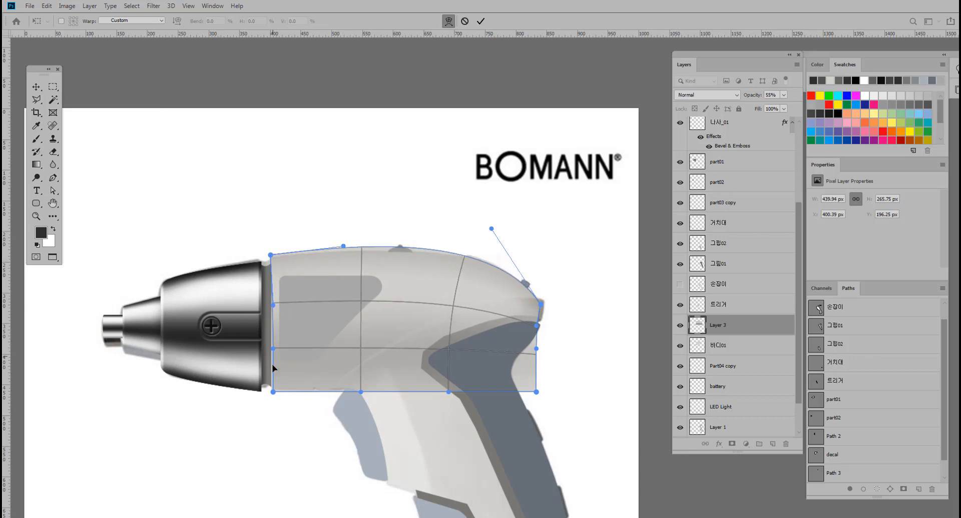
drag(274, 394, 272, 394)
drag(273, 353, 269, 353)
drag(275, 308, 269, 306)
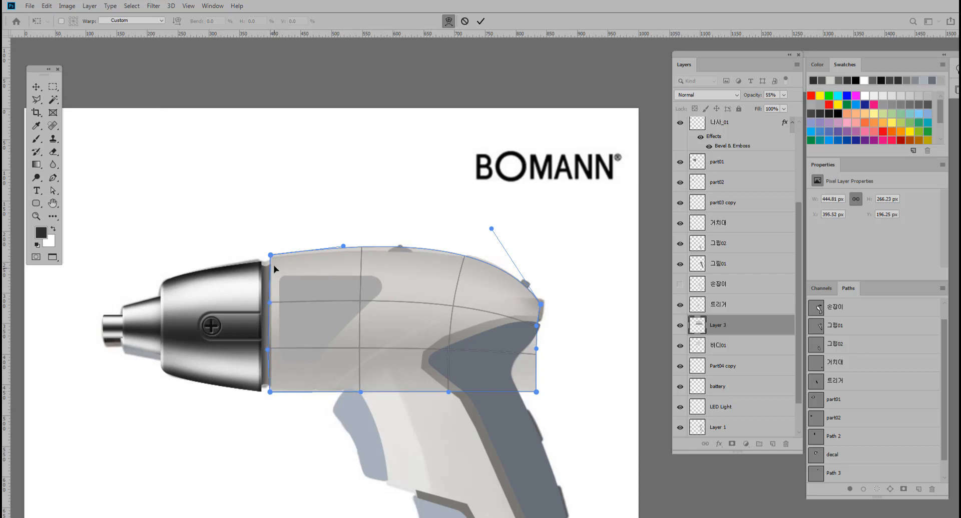
drag(270, 257, 269, 257)
drag(536, 395, 536, 403)
drag(359, 396, 360, 399)
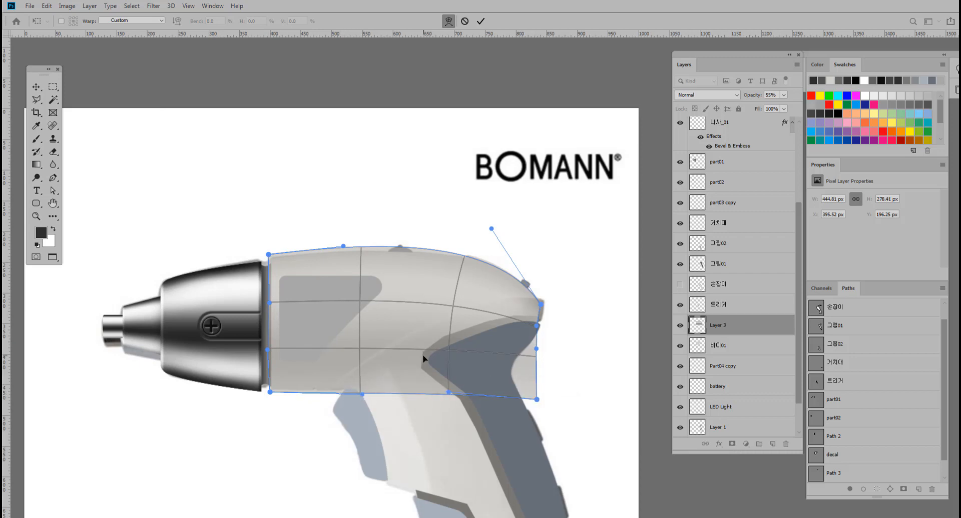
Extend the warp's upper rear corner to the body's tip, refine the top curve to cover the outline and apply the warp.
drag(536, 327, 547, 306)
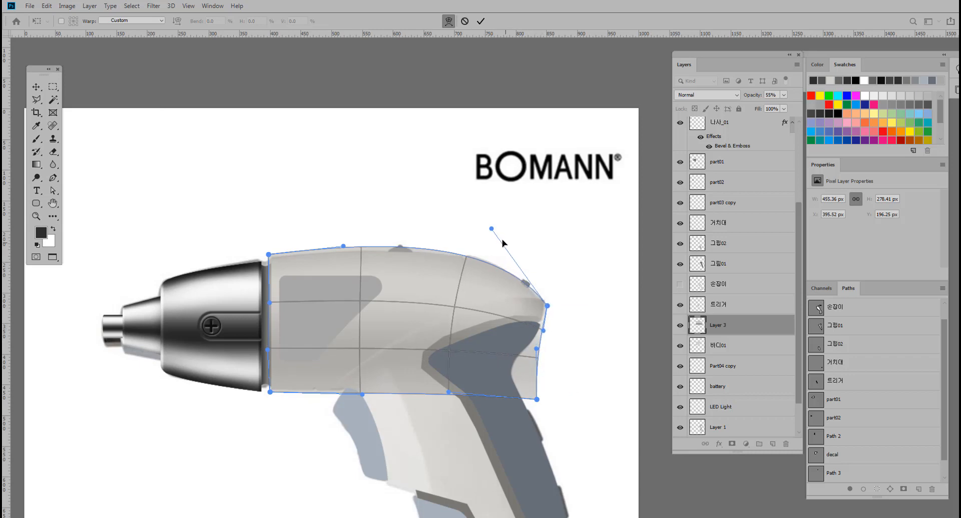
drag(491, 229, 505, 225)
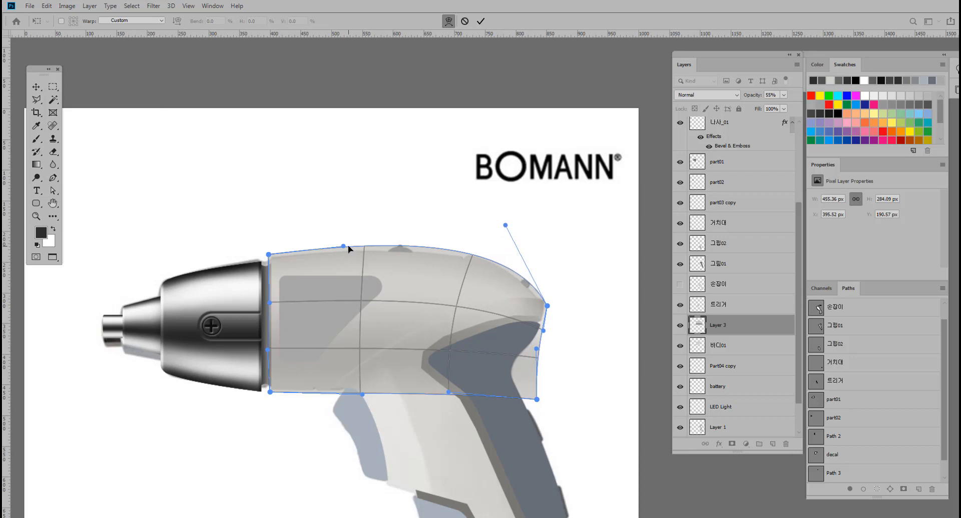
drag(348, 246, 321, 247)
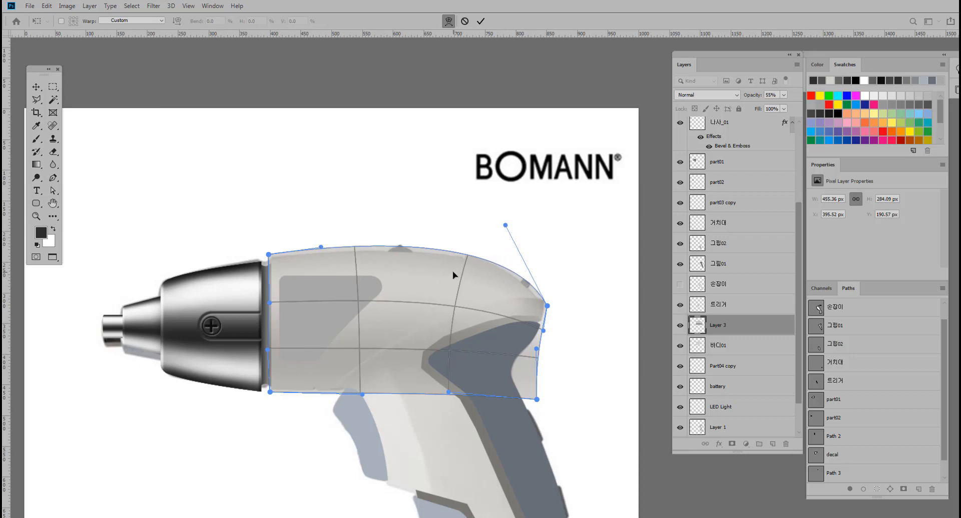
drag(452, 274, 454, 273)
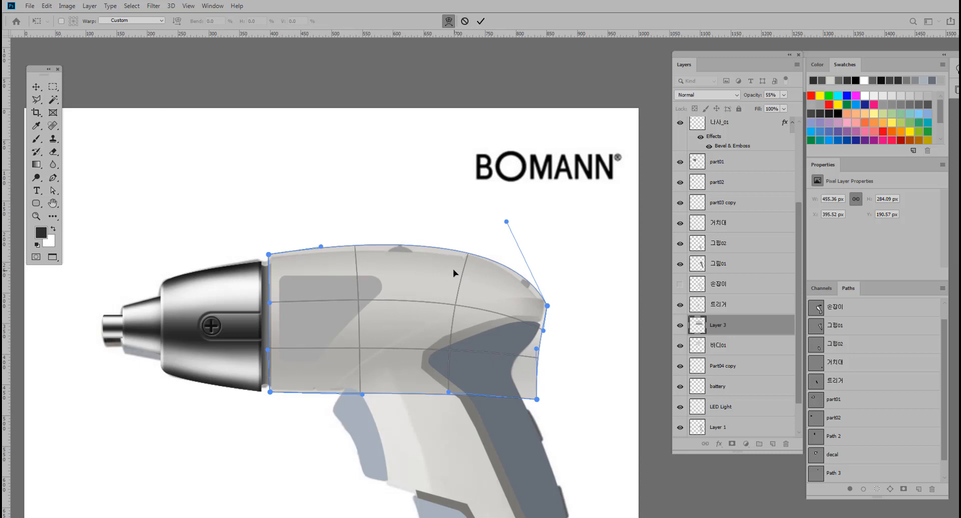
key(Return)
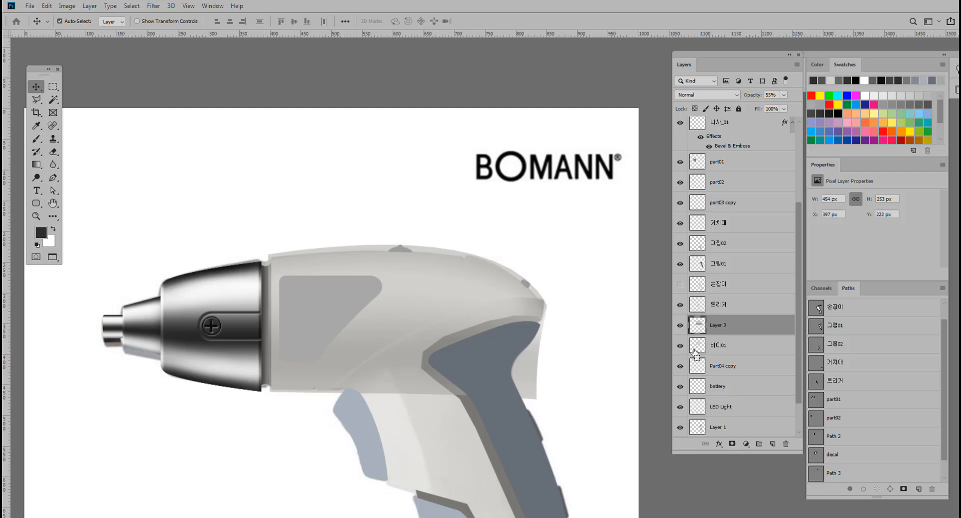
Trim Layer 3's gradient block to the outline of the 바디01 body, then merge it into 바디01 with that outline reselected.
ctrl+click(696, 351)
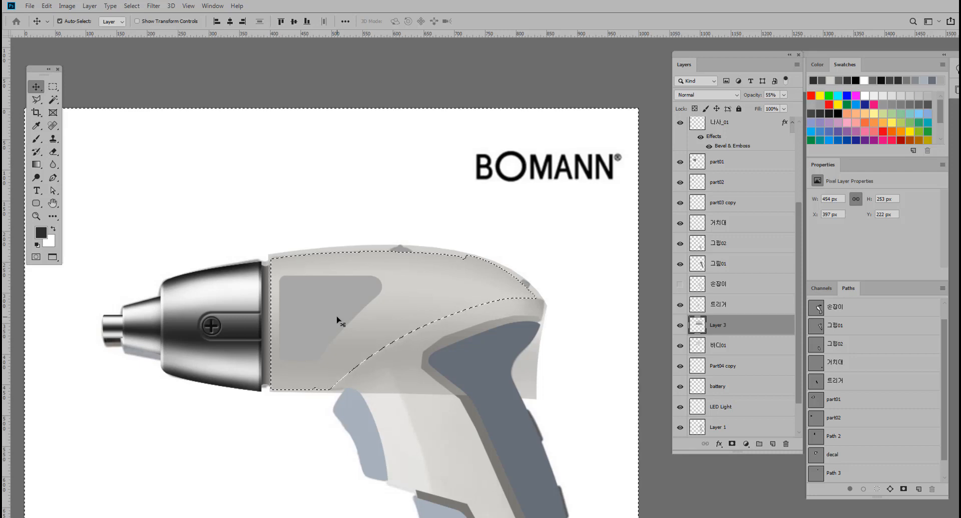
key(ctrl+shift+i)
key(Delete)
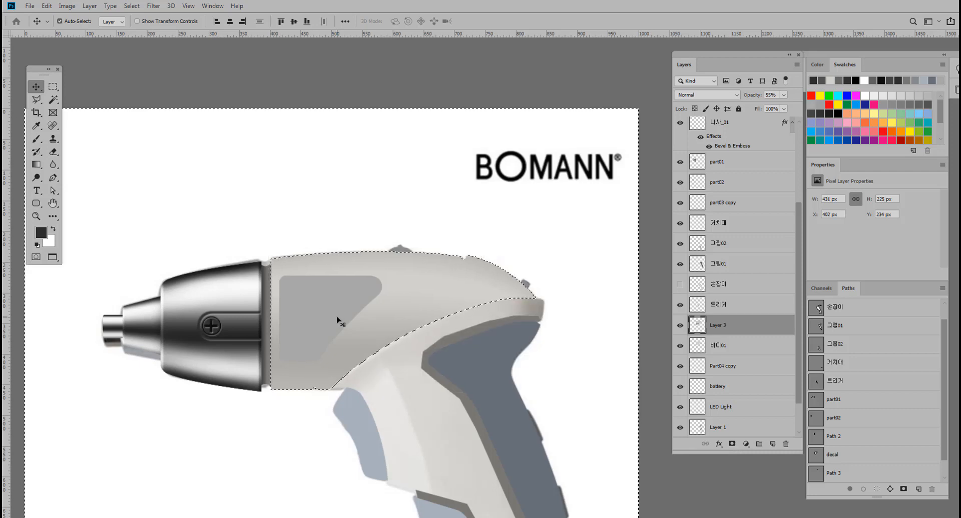
key(ctrl+d)
mouse_move(363, 349)
mouse_down()
mouse_move(295, 350)
mouse_move(345, 353)
mouse_up()
drag(400, 396, 422, 364)
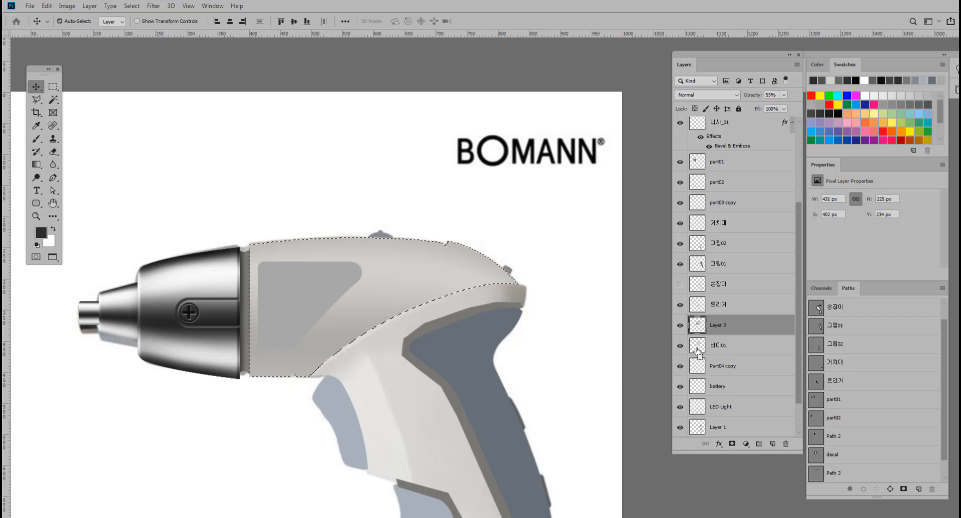
ctrl+click(697, 351)
key(ctrl+e)
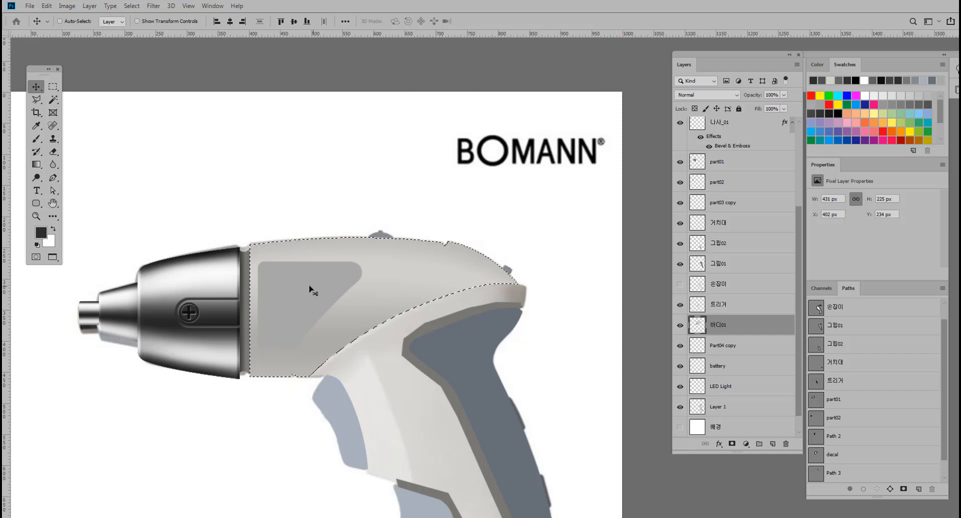
Sample the warm grey at the driver body's rear tip as the foreground colour for the brush shading.
click(43, 142)
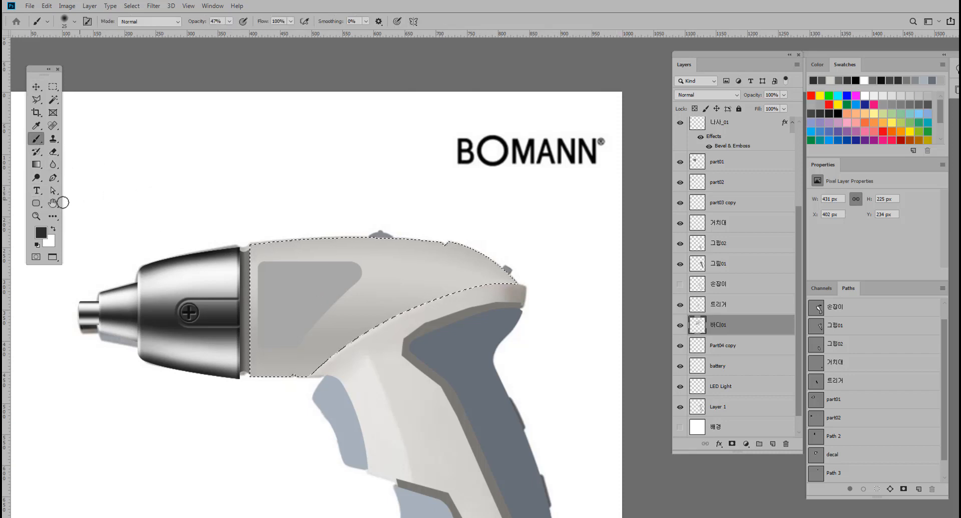
key(i)
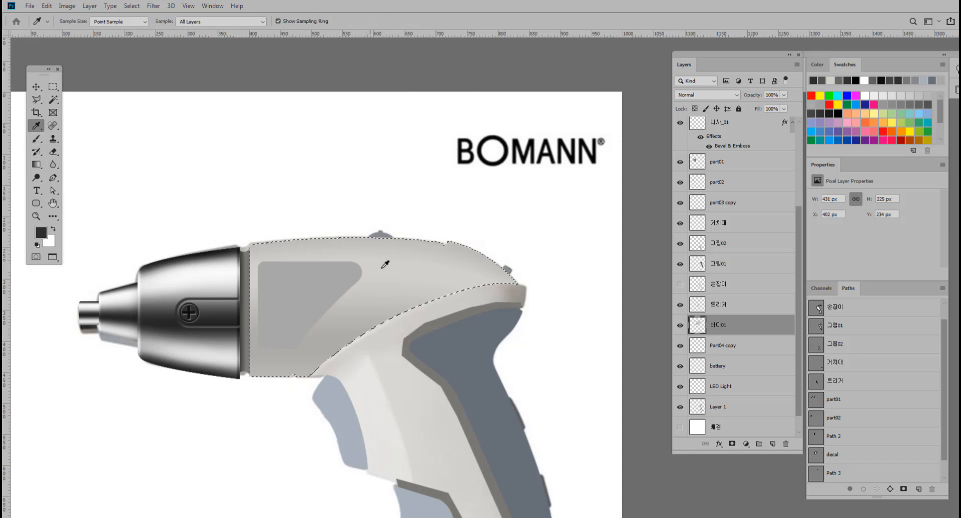
click(518, 290)
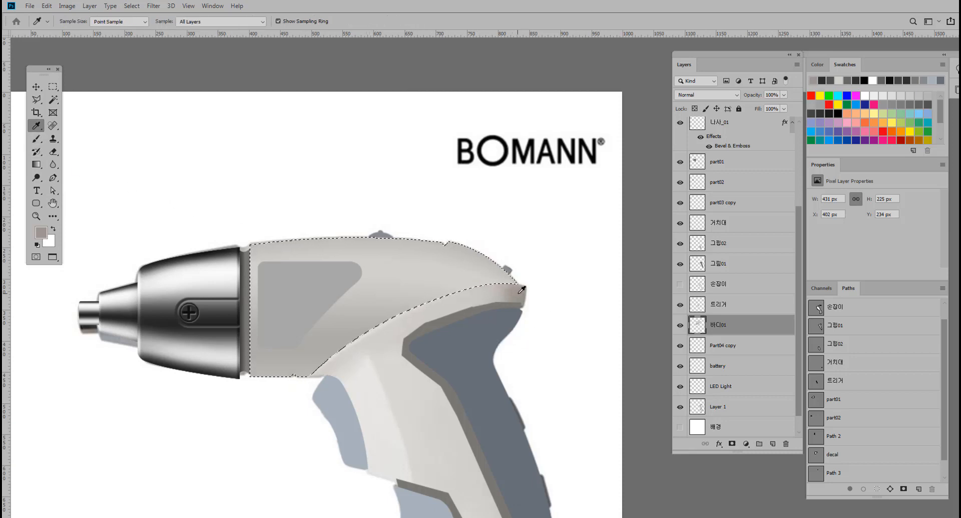
click(519, 293)
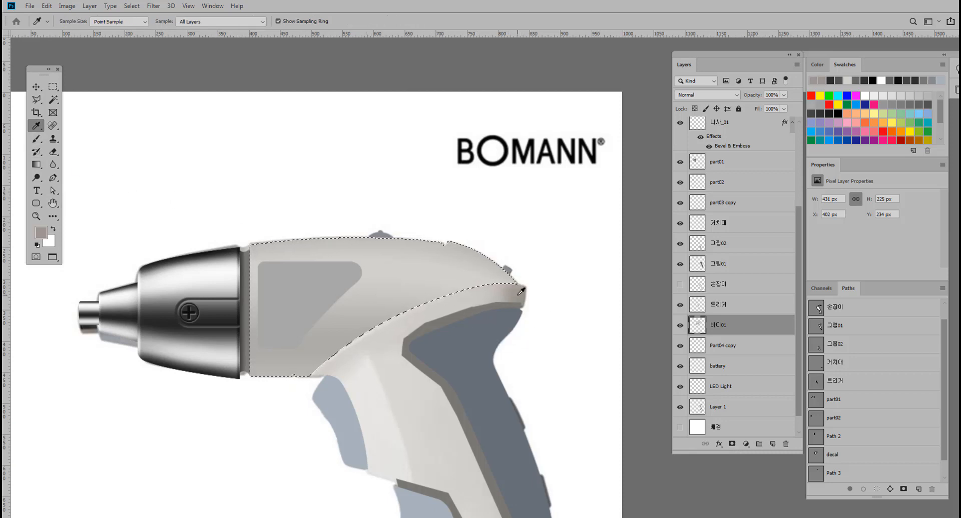
click(519, 295)
click(519, 291)
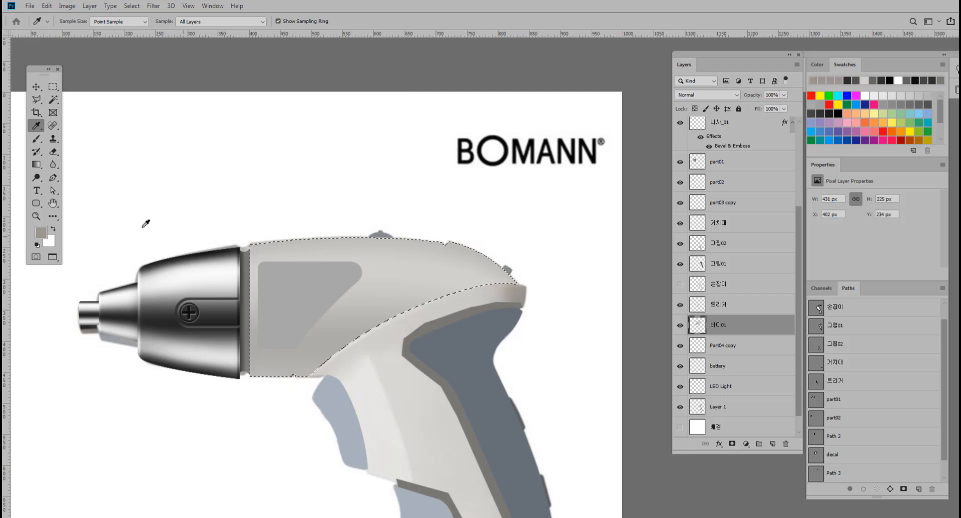
Shade the selected upper body along its top and lower edges with the Brush at 8% opacity and 70 px.
click(36, 139)
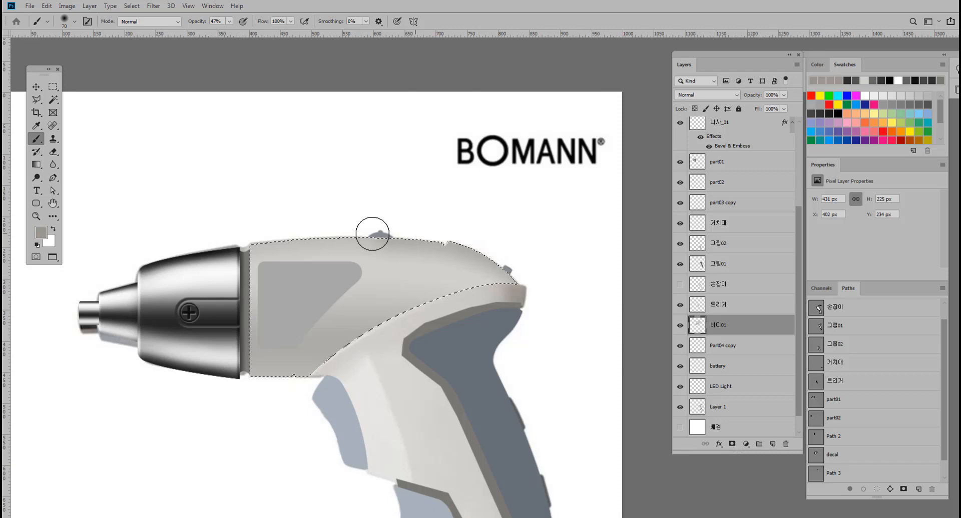
click(230, 22)
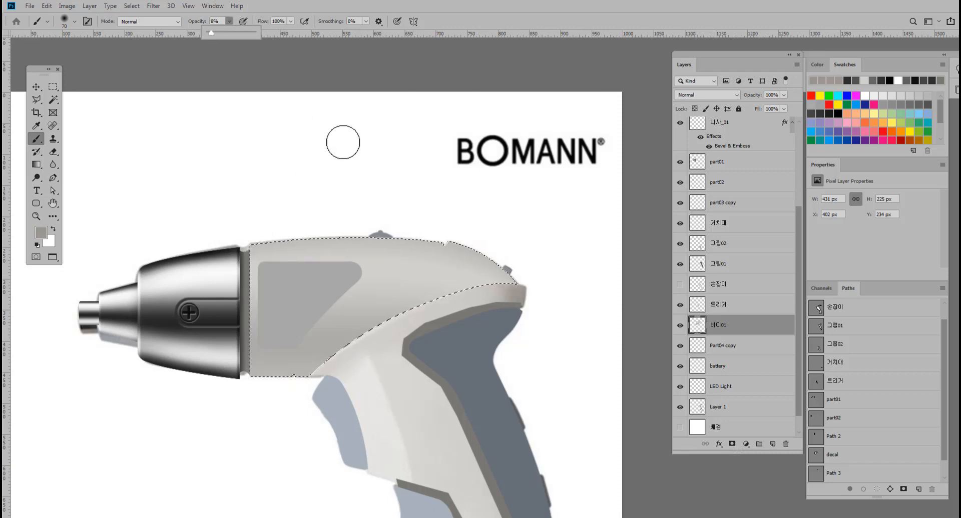
key(bracketright)
key(bracketright)
key(bracketright)
key(bracketright)
mouse_move(253, 214)
mouse_down()
mouse_move(349, 208)
mouse_move(506, 231)
mouse_move(544, 263)
mouse_move(409, 227)
mouse_move(293, 216)
mouse_move(239, 225)
mouse_move(414, 221)
mouse_move(578, 286)
mouse_move(386, 226)
mouse_up()
mouse_move(322, 225)
mouse_down()
mouse_move(561, 270)
mouse_move(569, 285)
mouse_move(407, 222)
mouse_move(163, 230)
mouse_move(176, 225)
mouse_move(344, 399)
mouse_move(235, 328)
mouse_move(406, 349)
mouse_move(227, 327)
mouse_move(512, 347)
mouse_move(148, 323)
mouse_move(311, 327)
mouse_move(387, 339)
mouse_move(192, 332)
mouse_move(396, 350)
mouse_up()
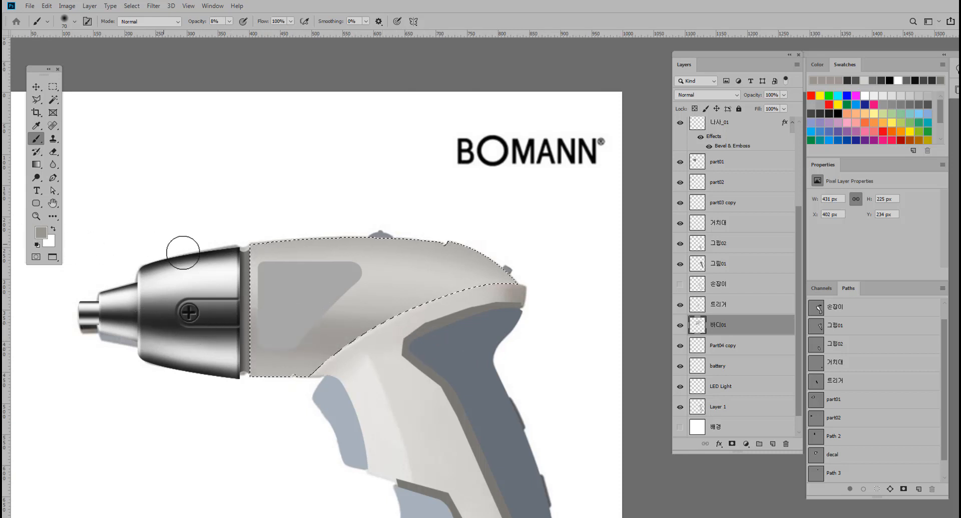
Sample the upper body's light grey and lighten the foreground colour to near-white #f8f8f7.
key(i)
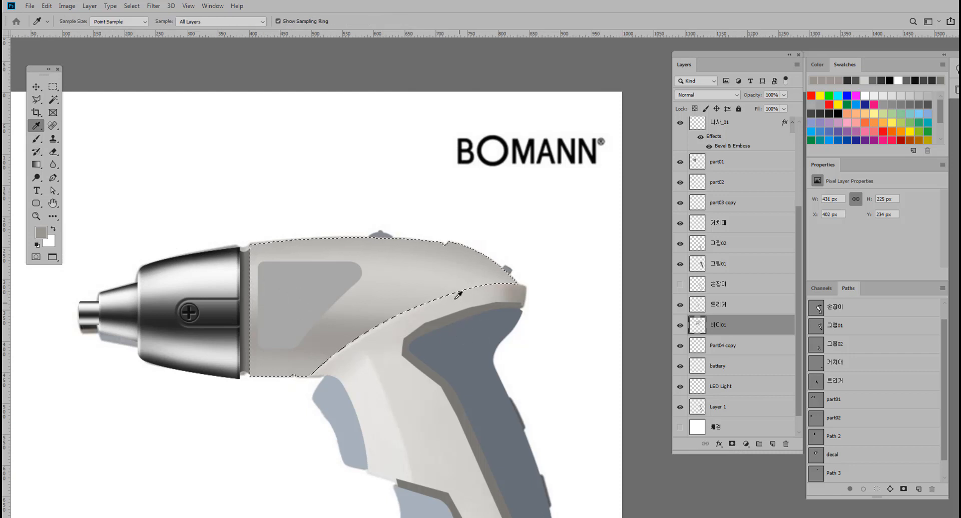
click(436, 269)
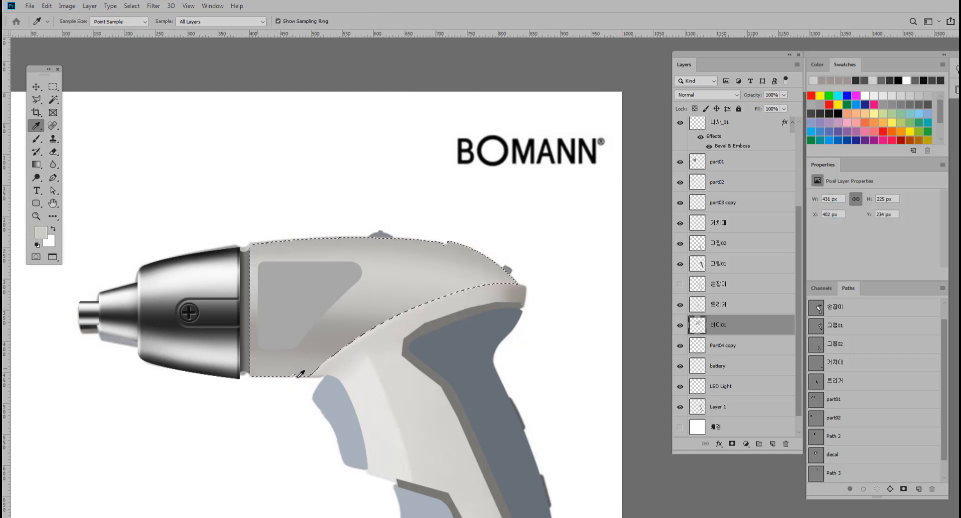
key(b)
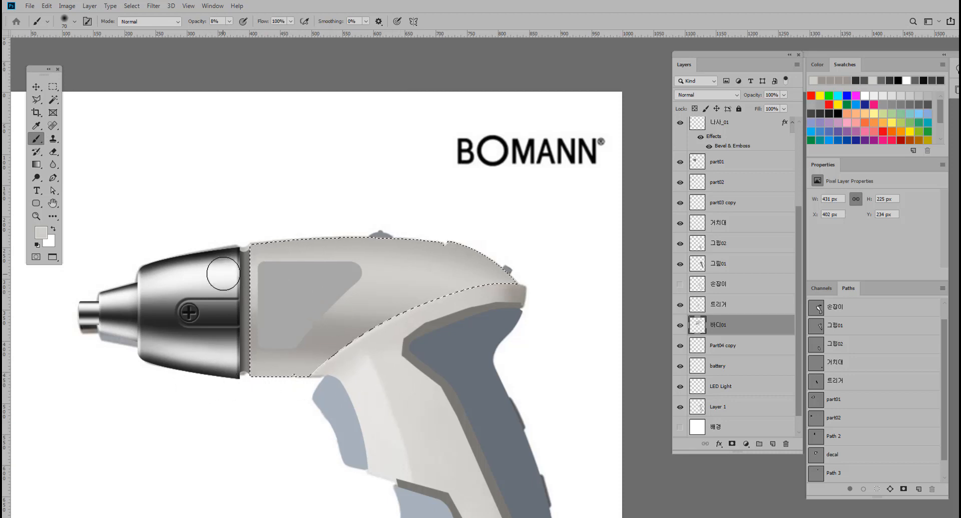
click(41, 234)
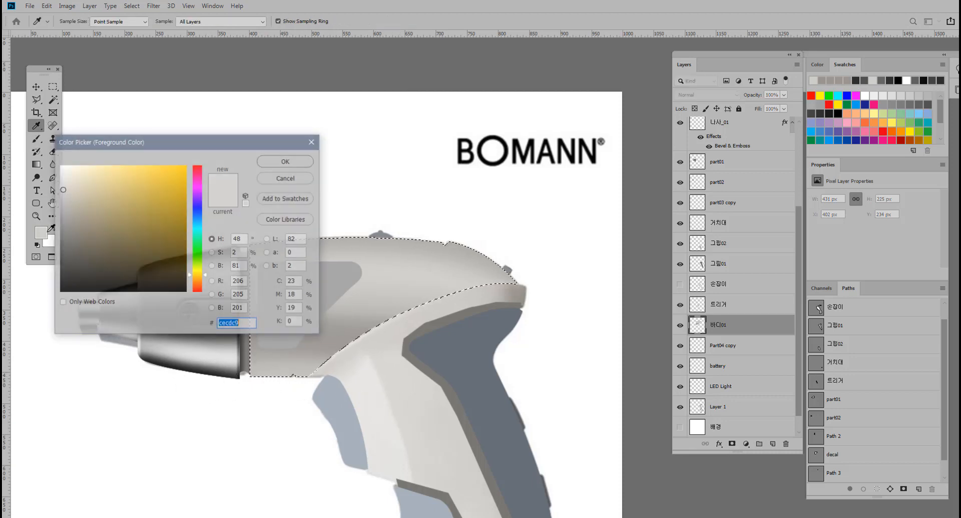
click(60, 169)
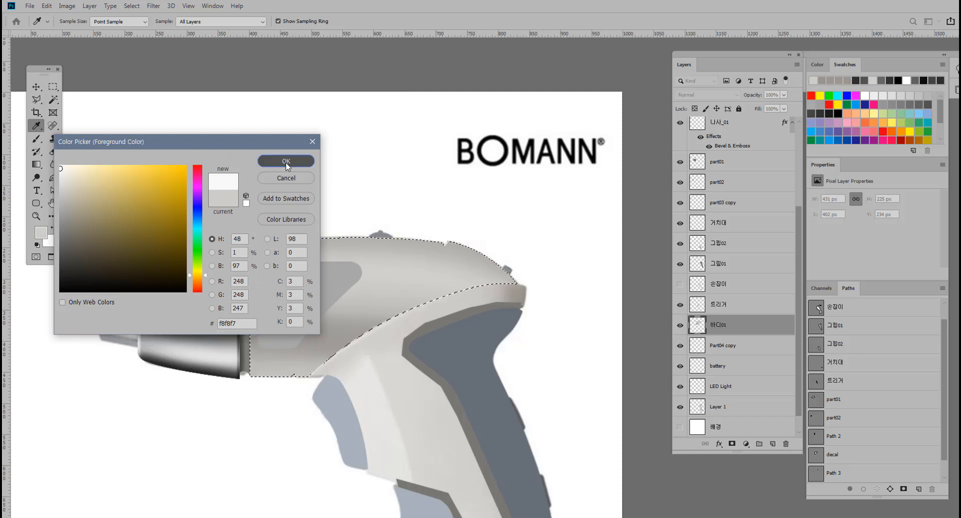
click(303, 161)
Brush a soft highlight across the middle of the selected upper body with a 100 px brush at 8% opacity, then deselect.
key(bracketright)
key(bracketright)
key(bracketright)
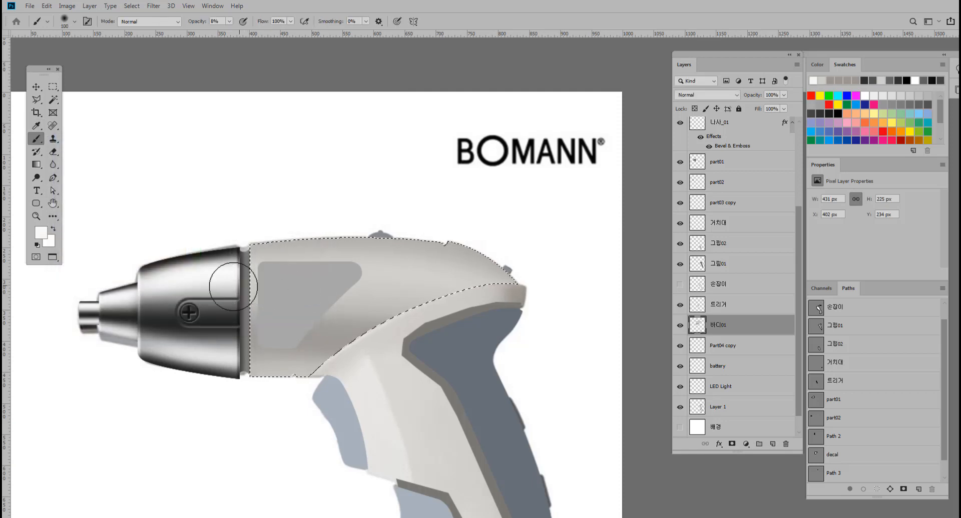
drag(289, 287, 461, 339)
mouse_move(209, 293)
mouse_down()
mouse_move(270, 284)
mouse_move(501, 322)
mouse_up()
drag(193, 317, 493, 334)
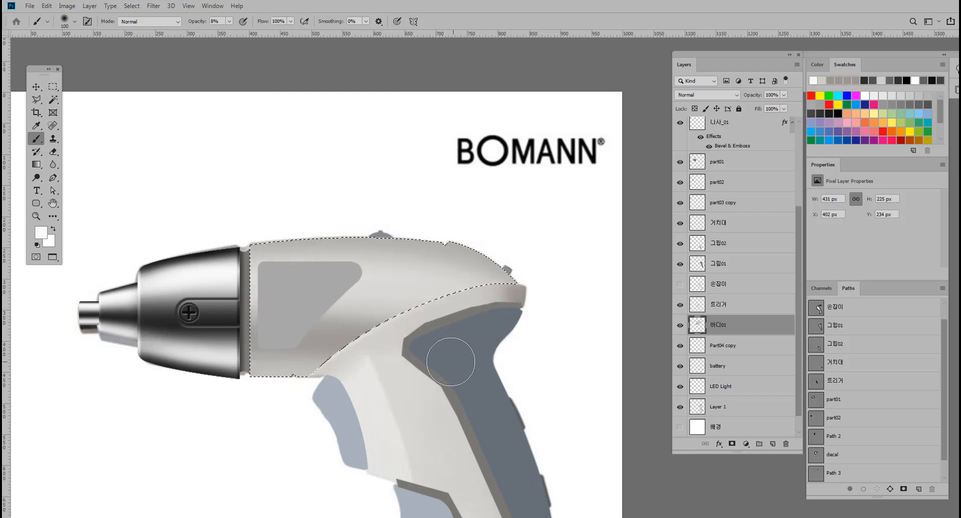
drag(431, 360, 373, 330)
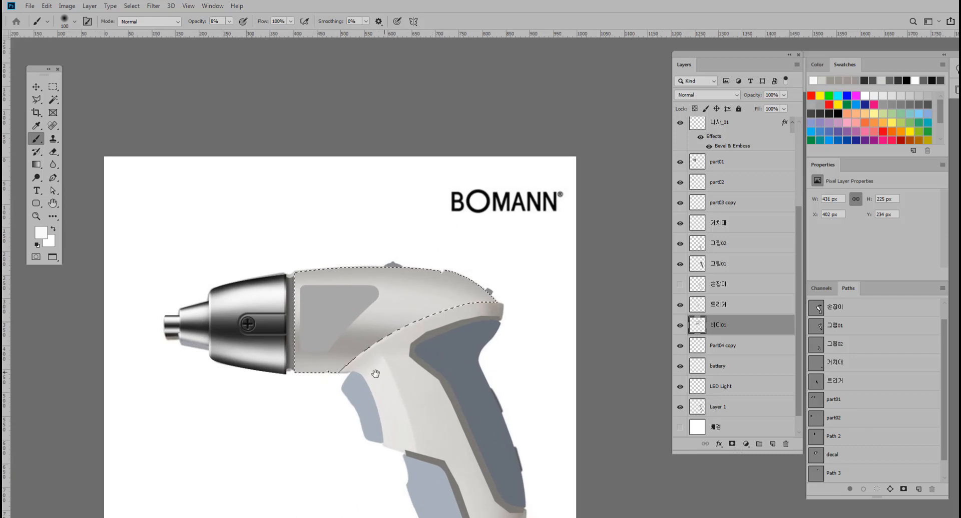
click(36, 88)
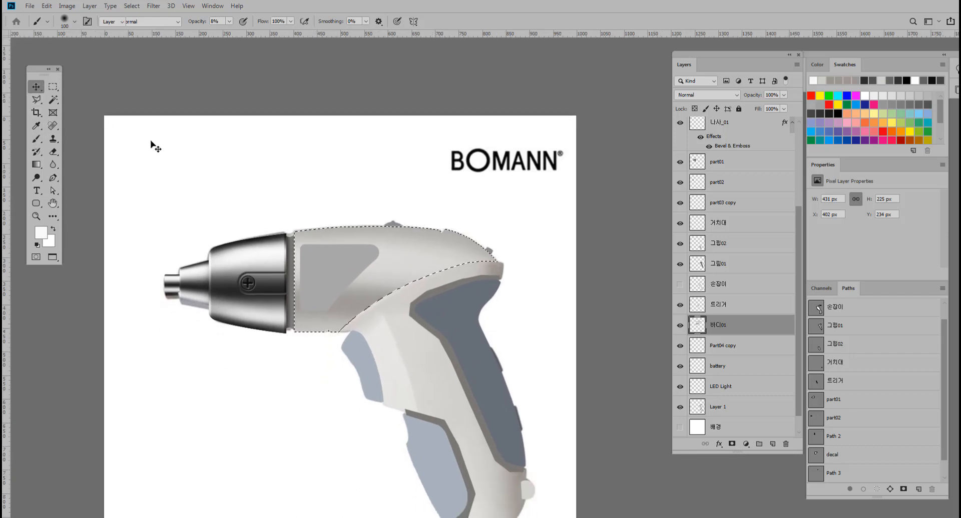
key(ctrl+d)
Select the decal layer, hide and show it again to check the body shading beneath, and inspect the whole driver.
ctrl+click(333, 270)
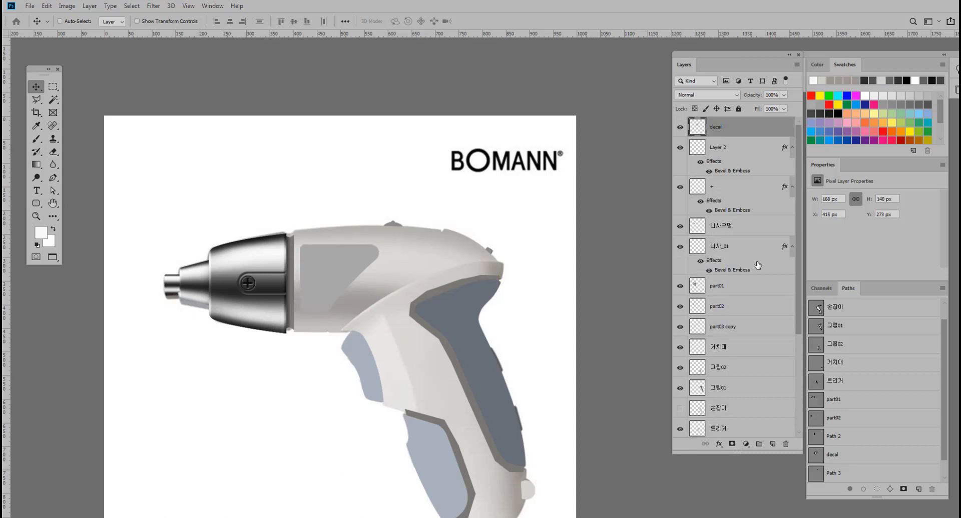
click(680, 128)
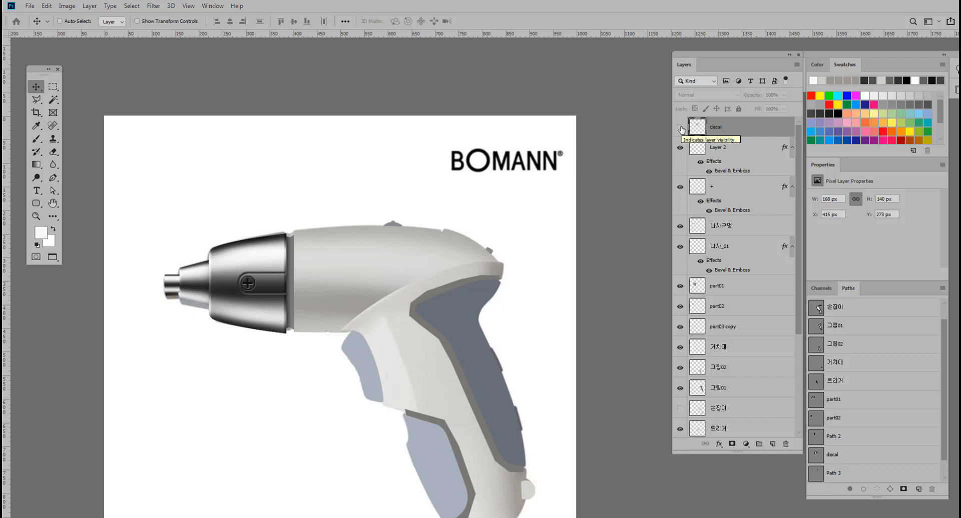
click(680, 128)
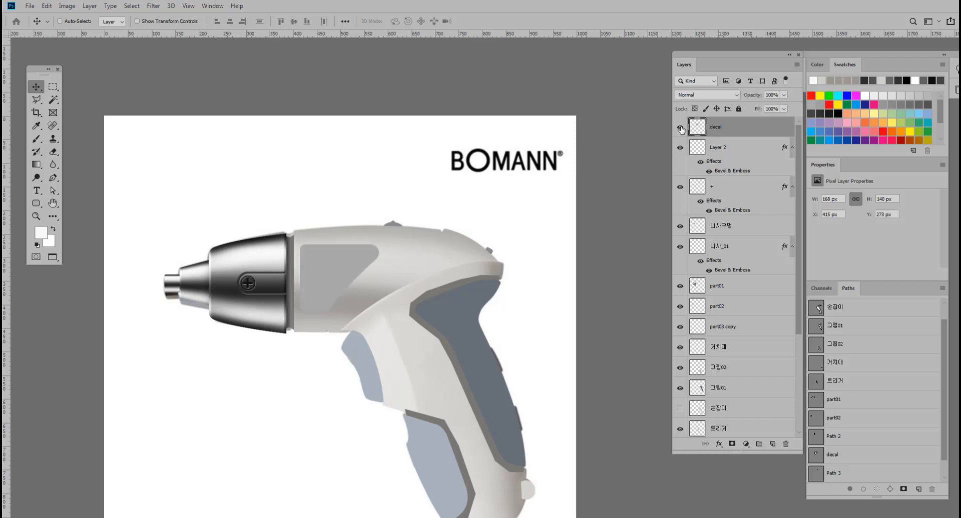
drag(494, 221, 490, 189)
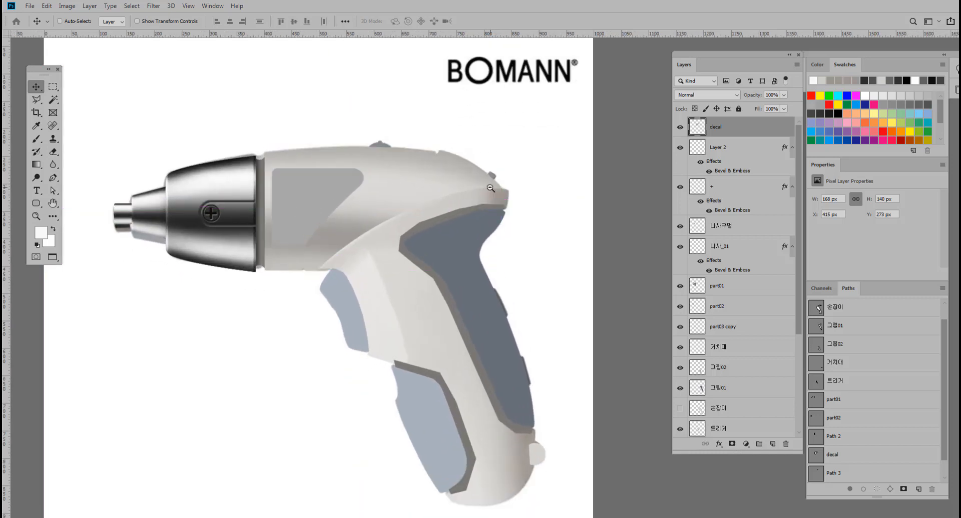